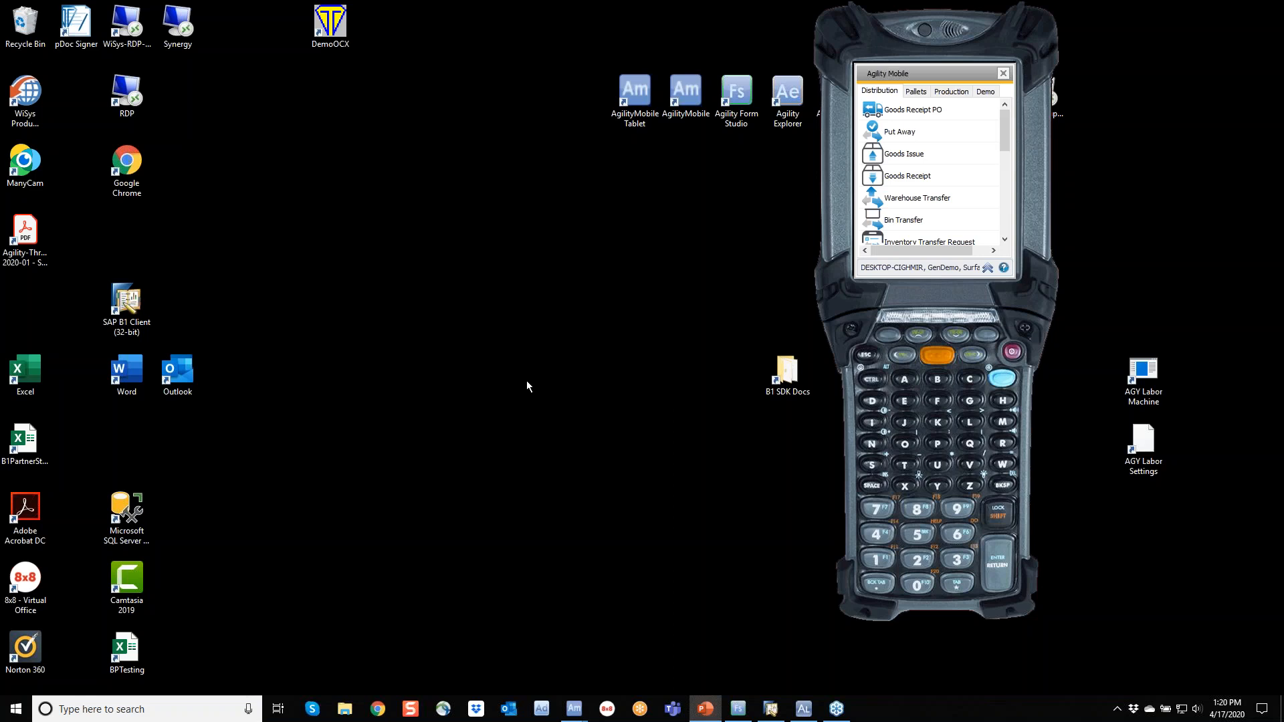
# Step: Switch to SAP Business One and review the single transaction form and general settings in the WiSys Essentials Options
pyautogui.moveTo(932, 75); pyautogui.dragTo(843, 69)
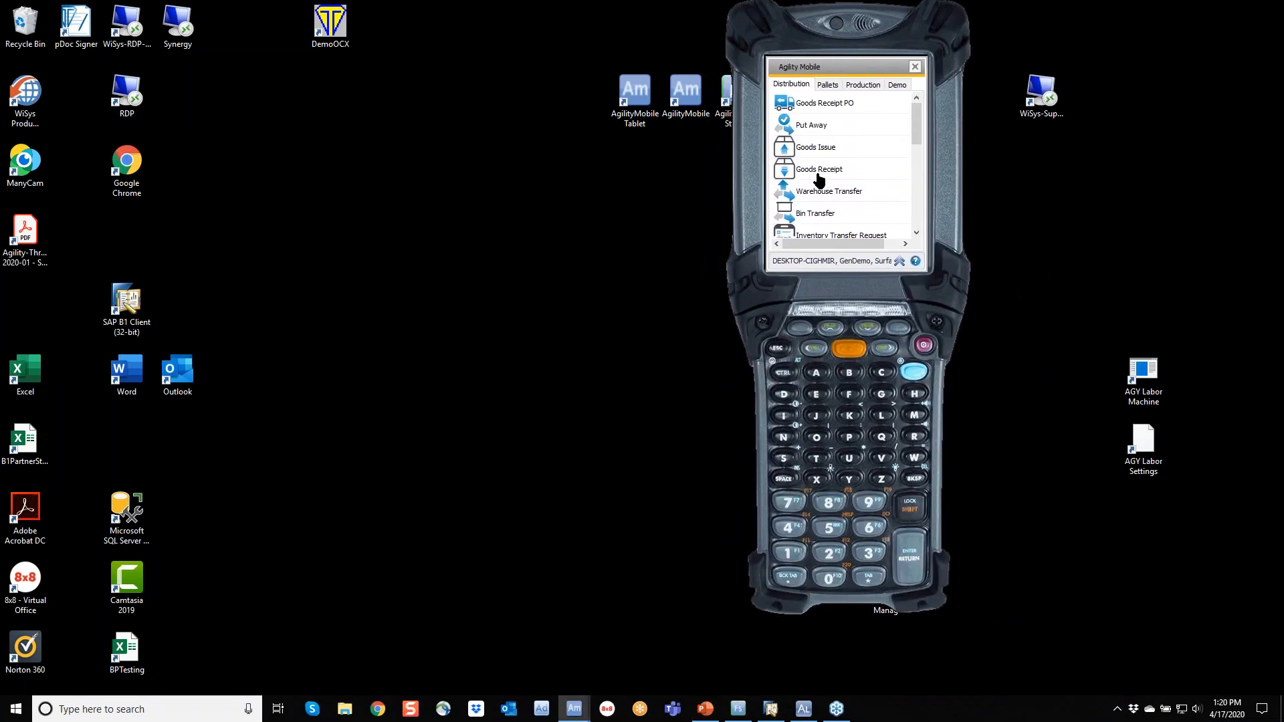
pyautogui.click(771, 709)
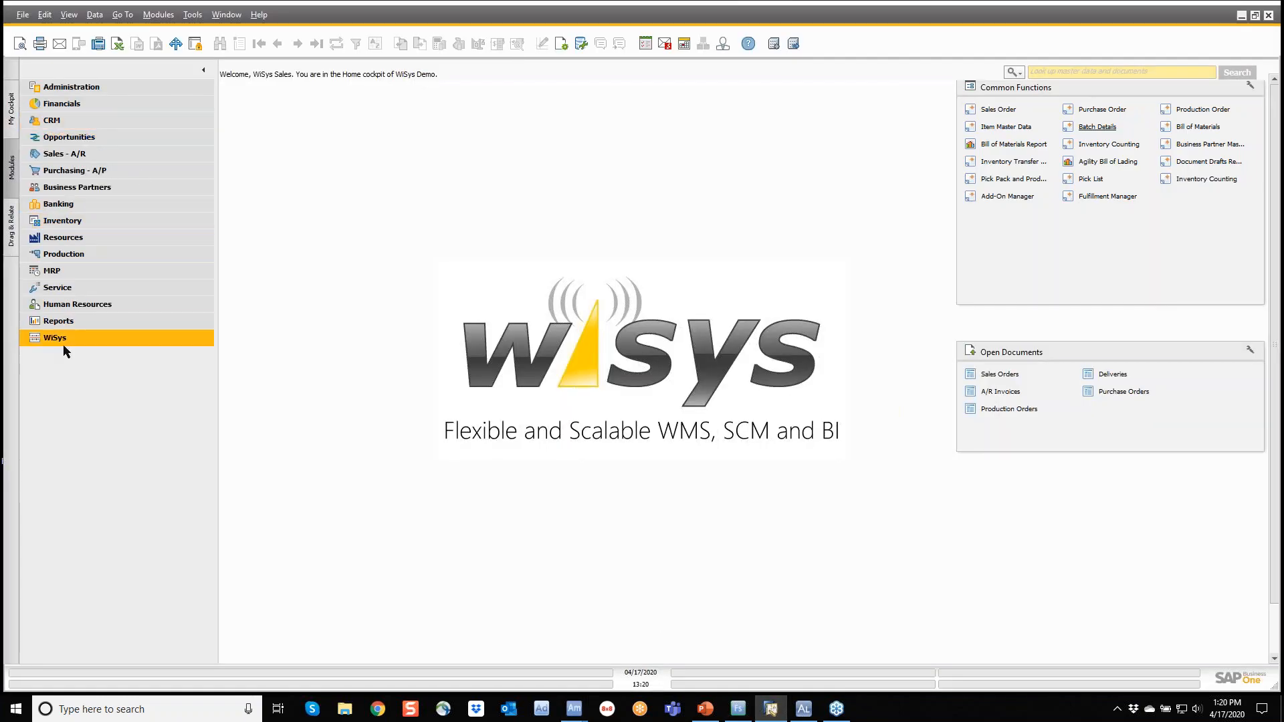
pyautogui.click(60, 338)
pyautogui.click(68, 354)
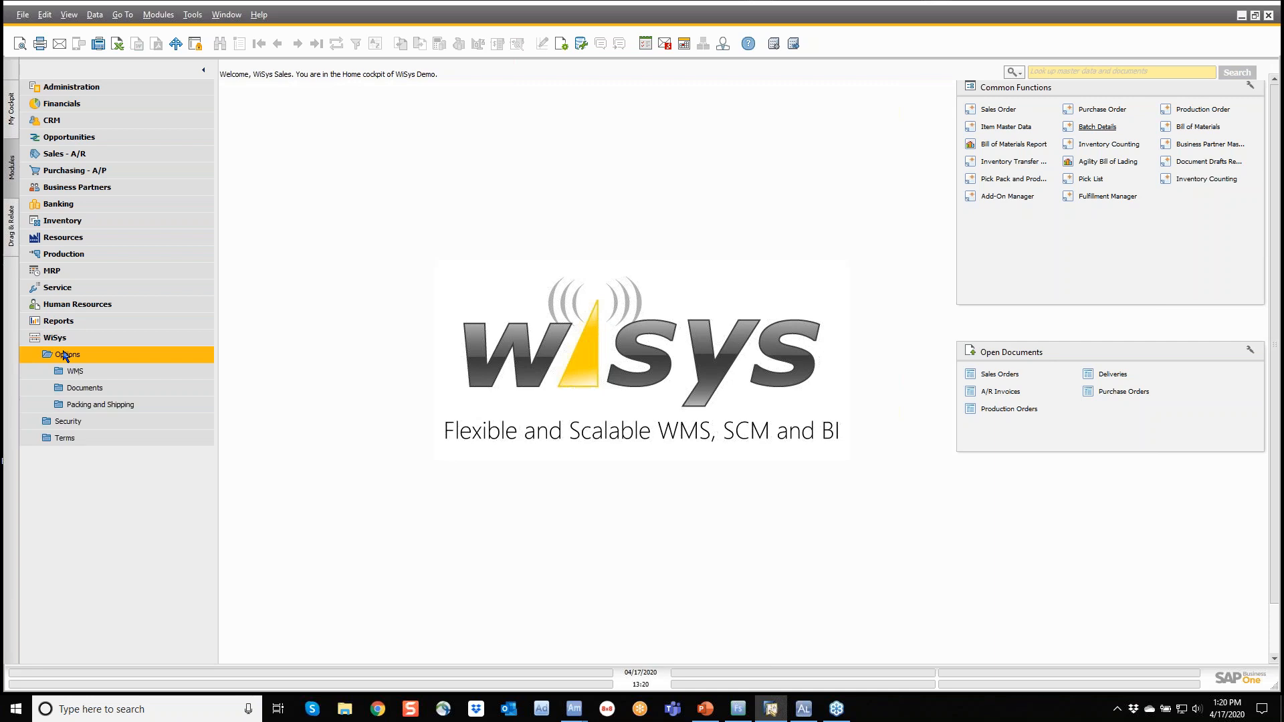
pyautogui.click(73, 372)
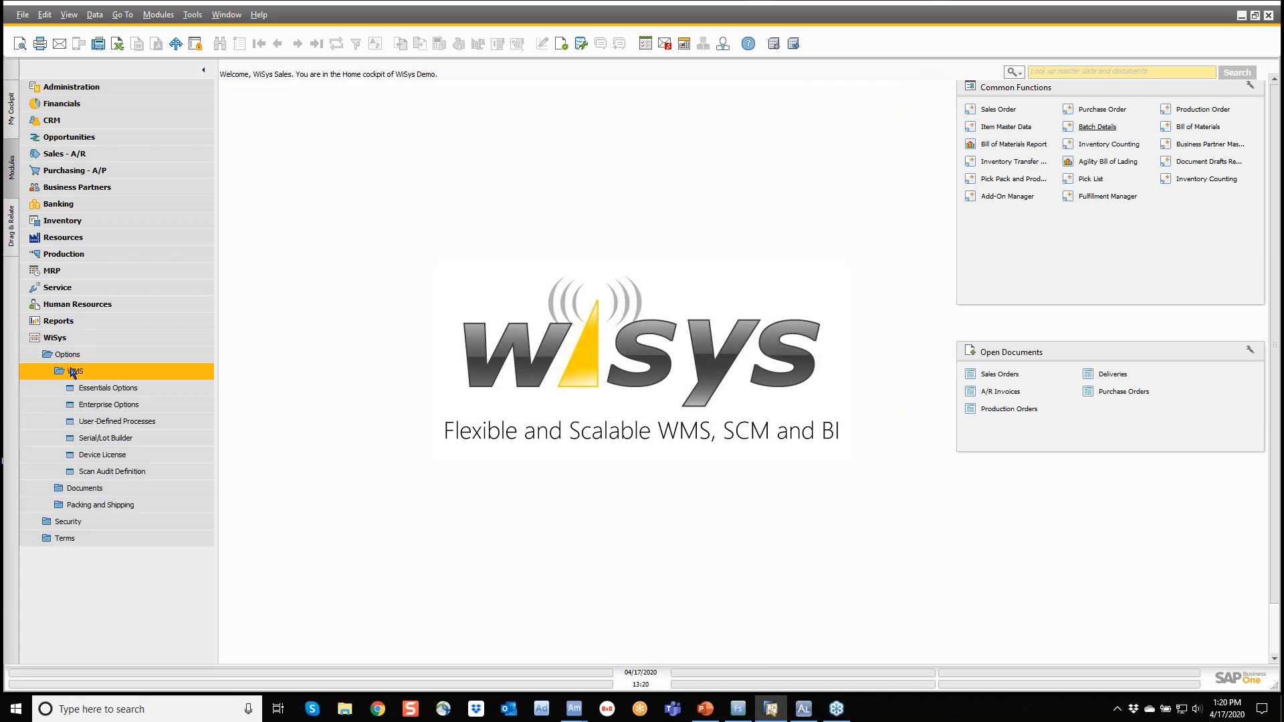
pyautogui.click(97, 390)
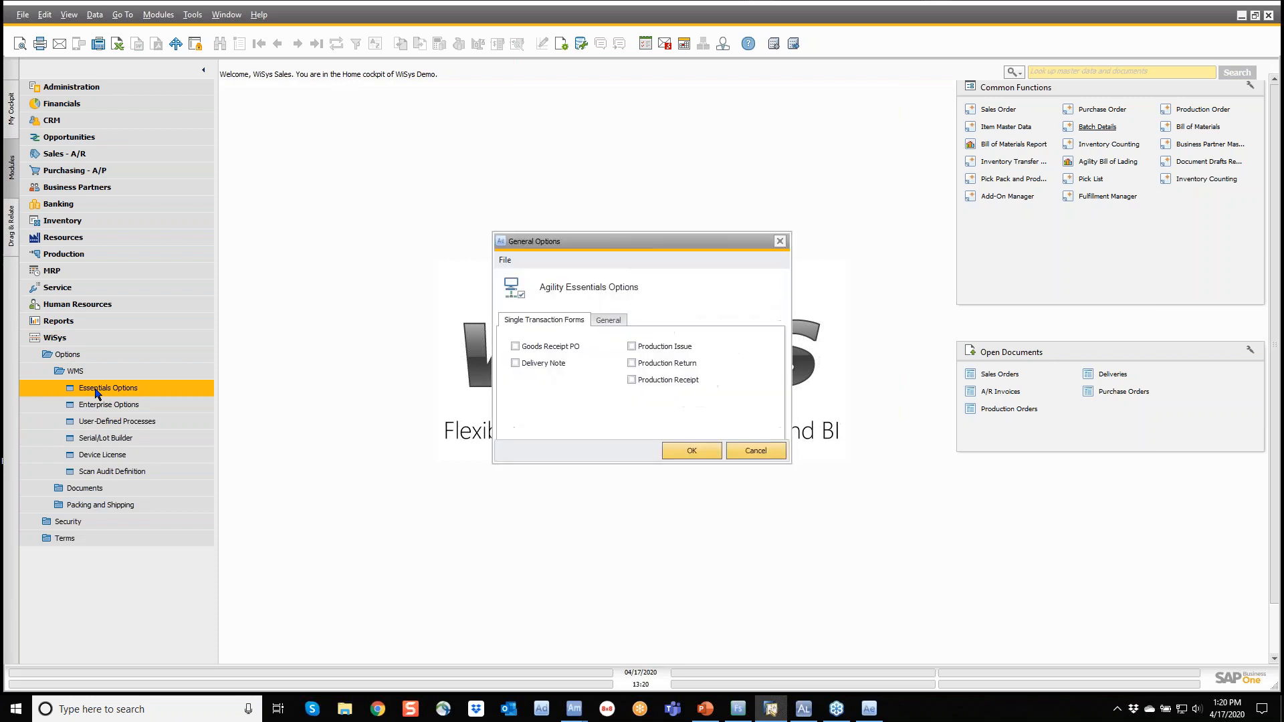
pyautogui.click(609, 325)
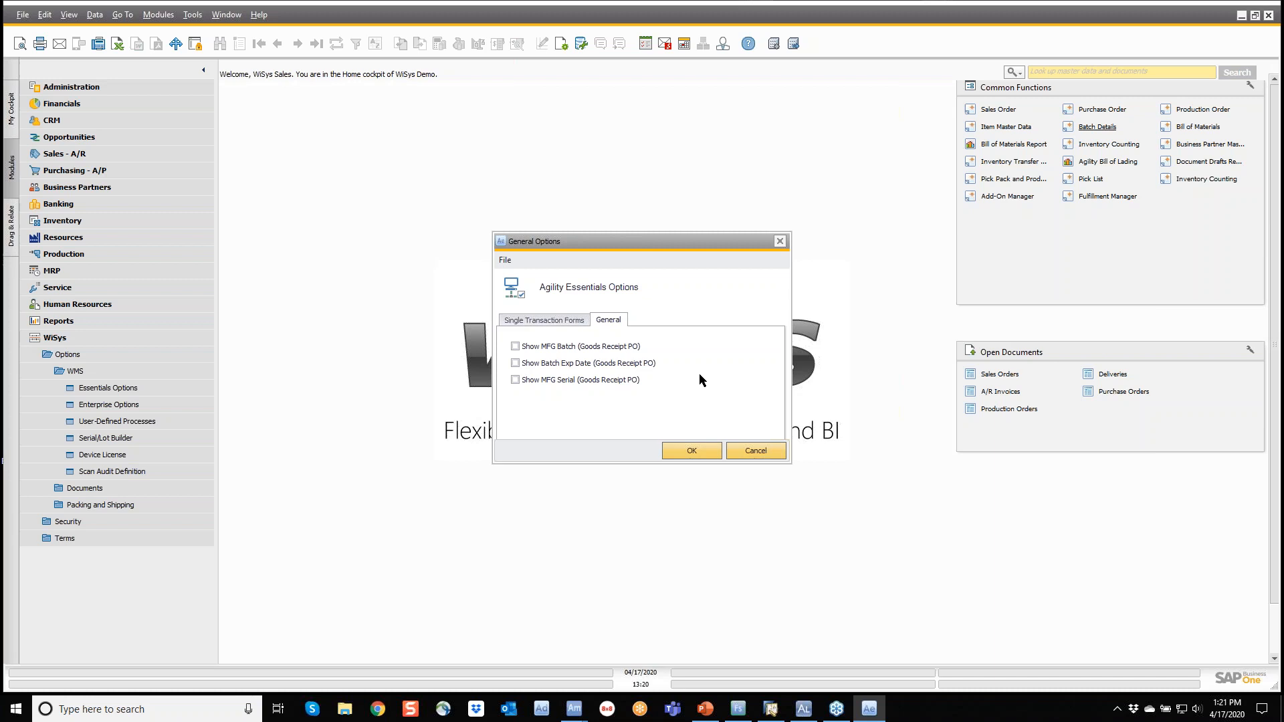
pyautogui.click(689, 452)
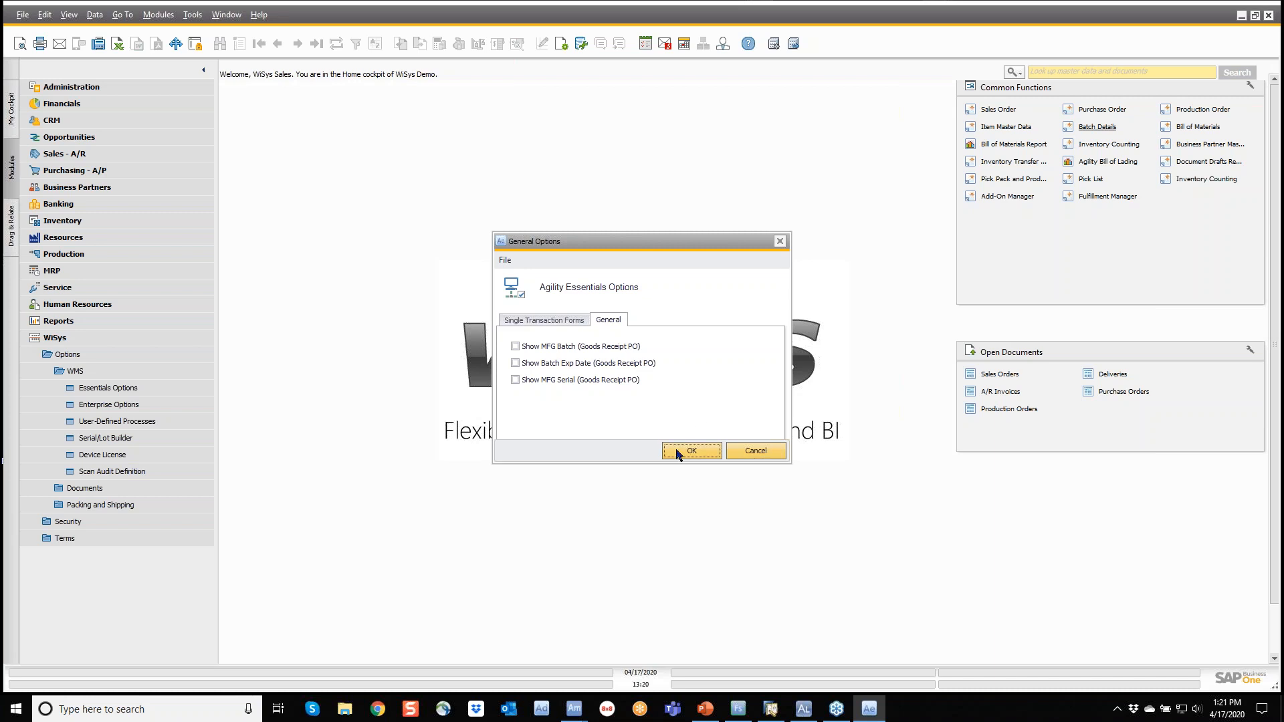
# Step: Try out a Production lot definition with a Date segment and a Time segment in the Serial/Lot Builder, without saving
pyautogui.click(121, 443)
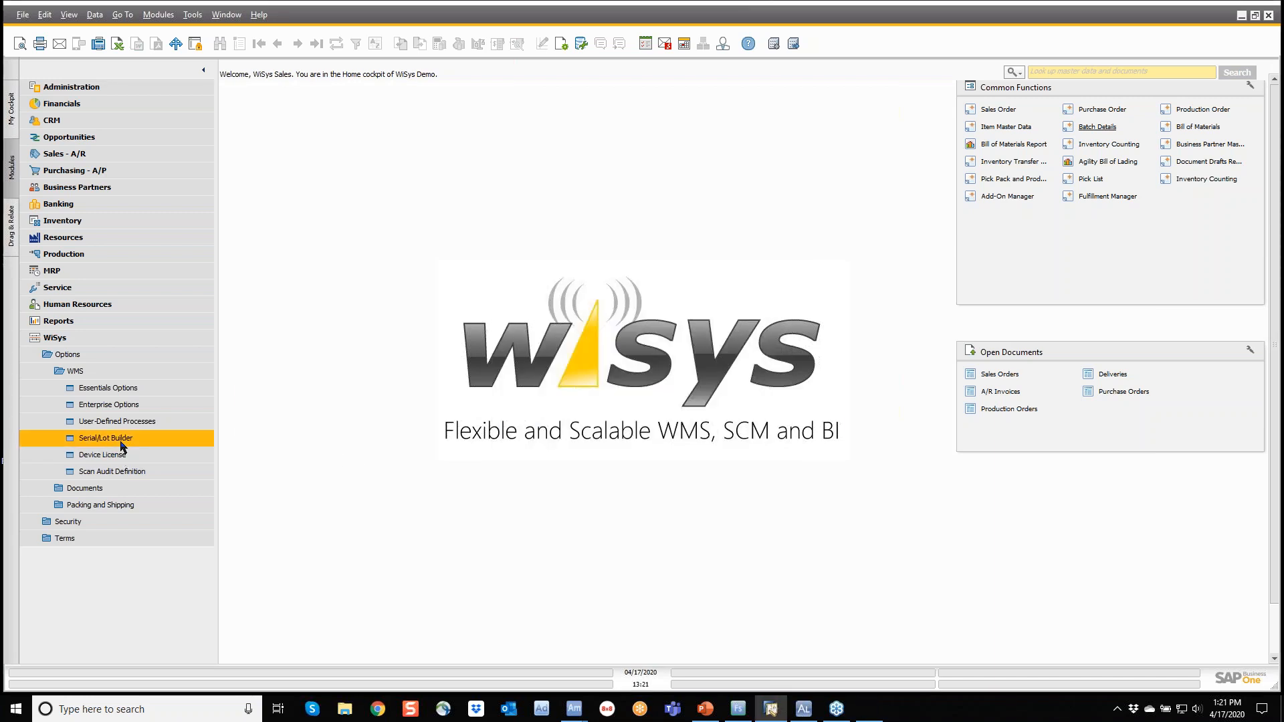
pyautogui.click(266, 401)
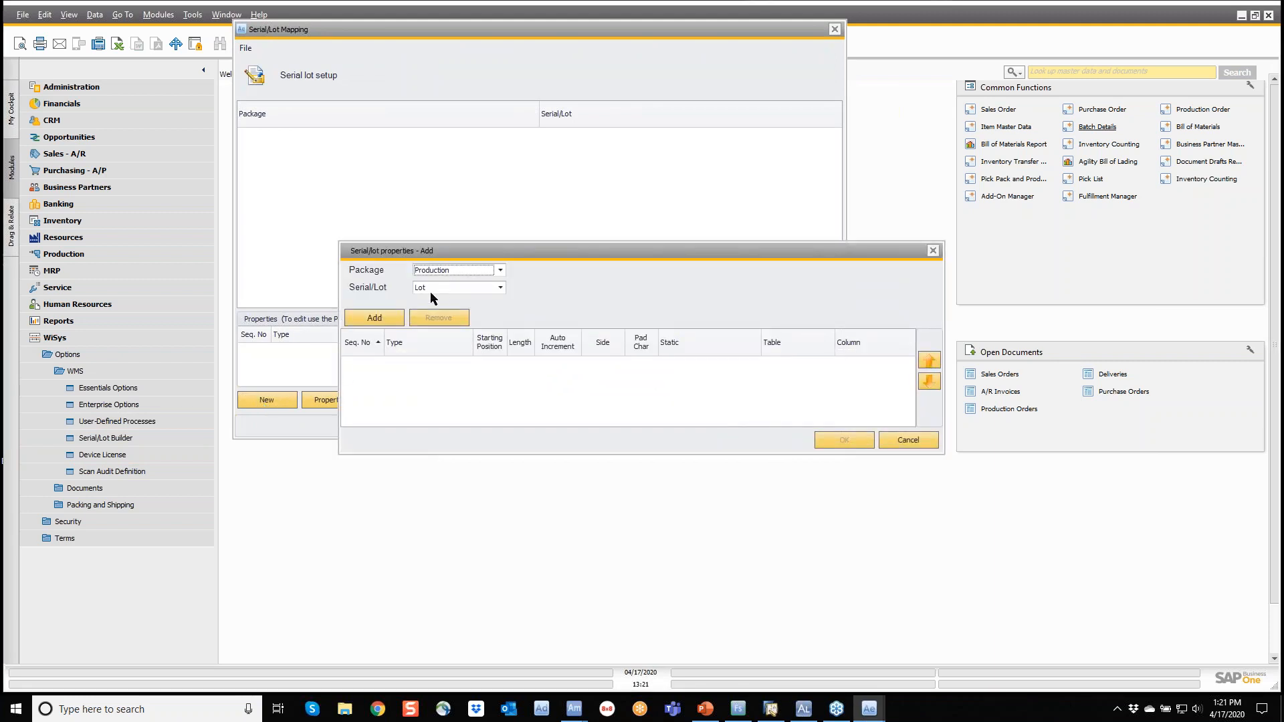
pyautogui.click(383, 320)
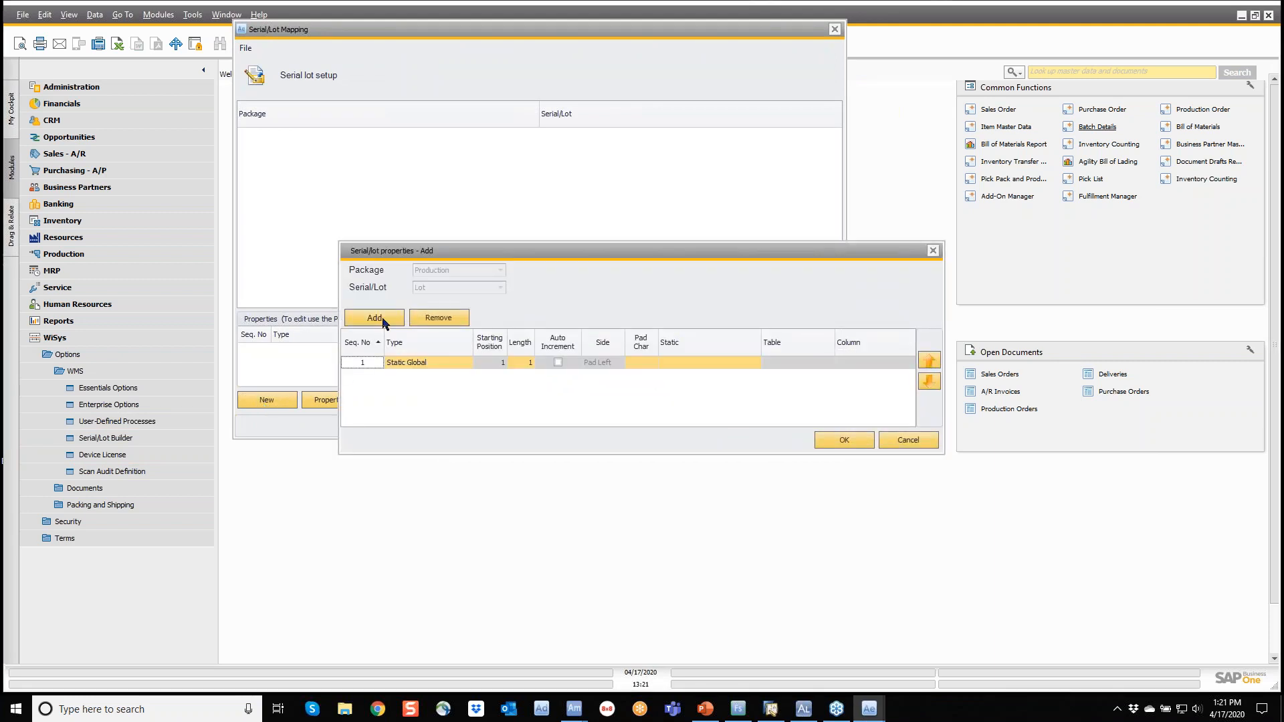
pyautogui.click(395, 365)
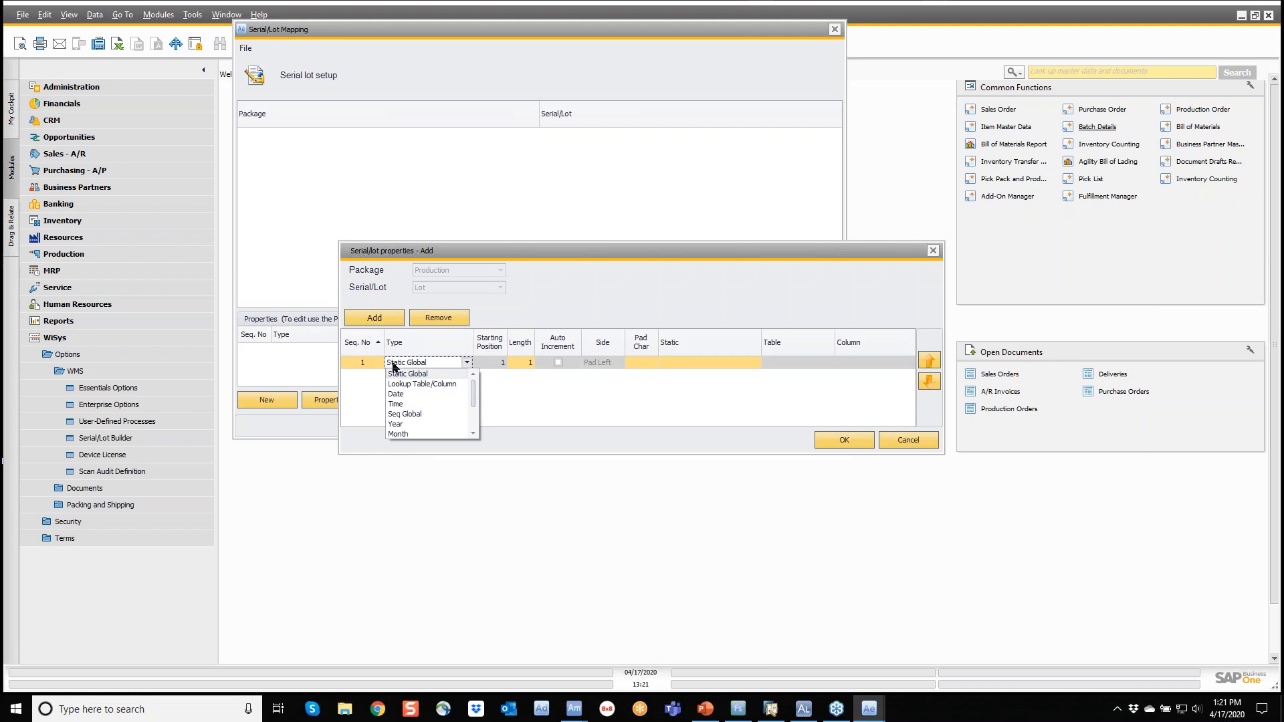
pyautogui.click(394, 394)
pyautogui.click(388, 319)
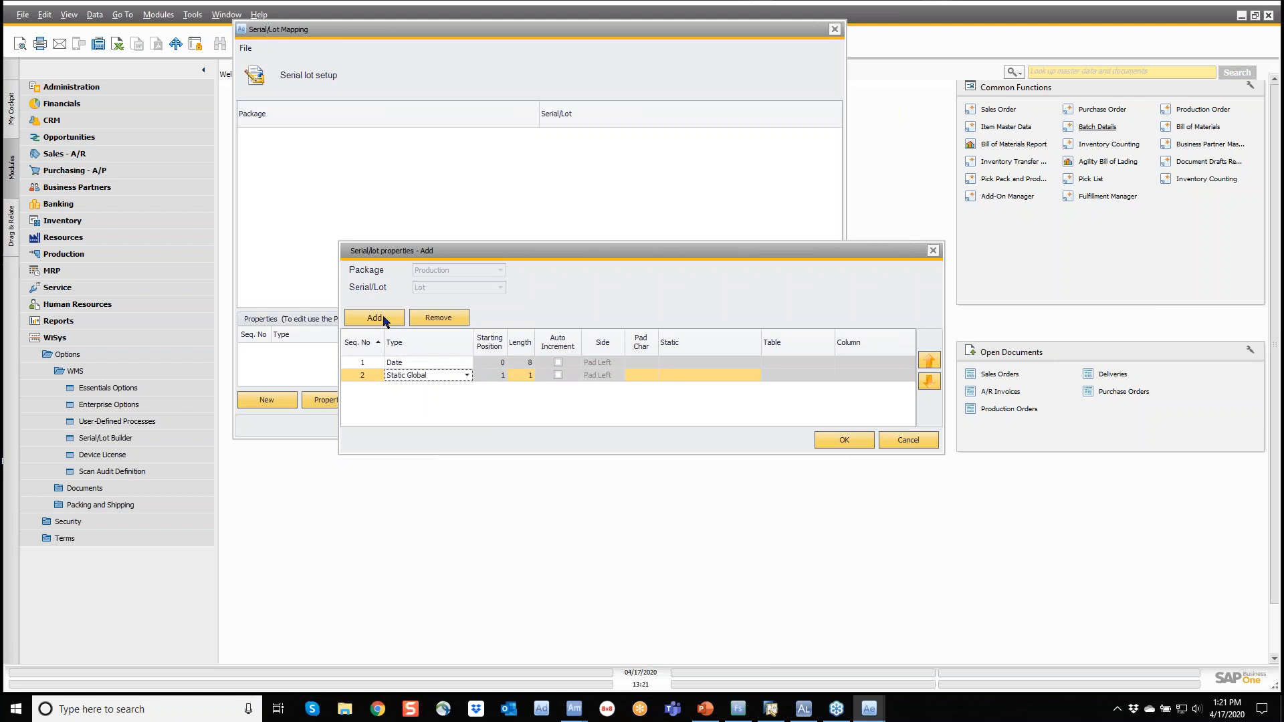
pyautogui.click(402, 376)
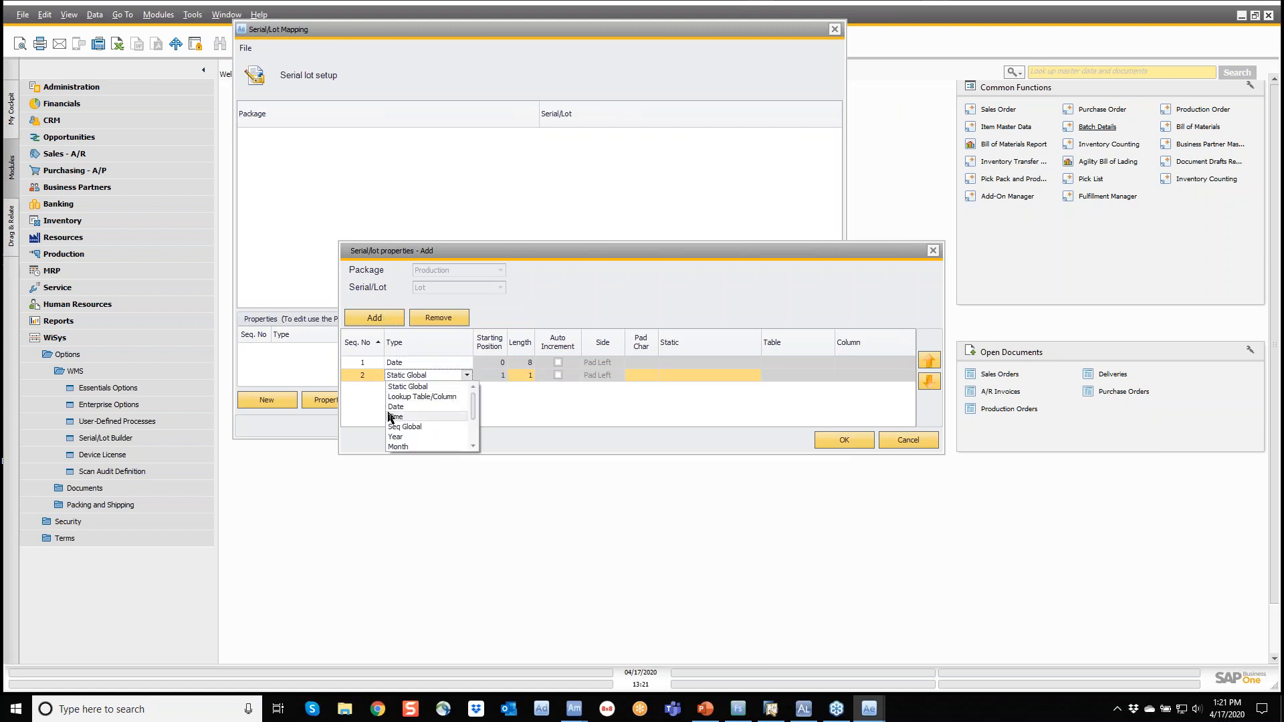
pyautogui.click(395, 416)
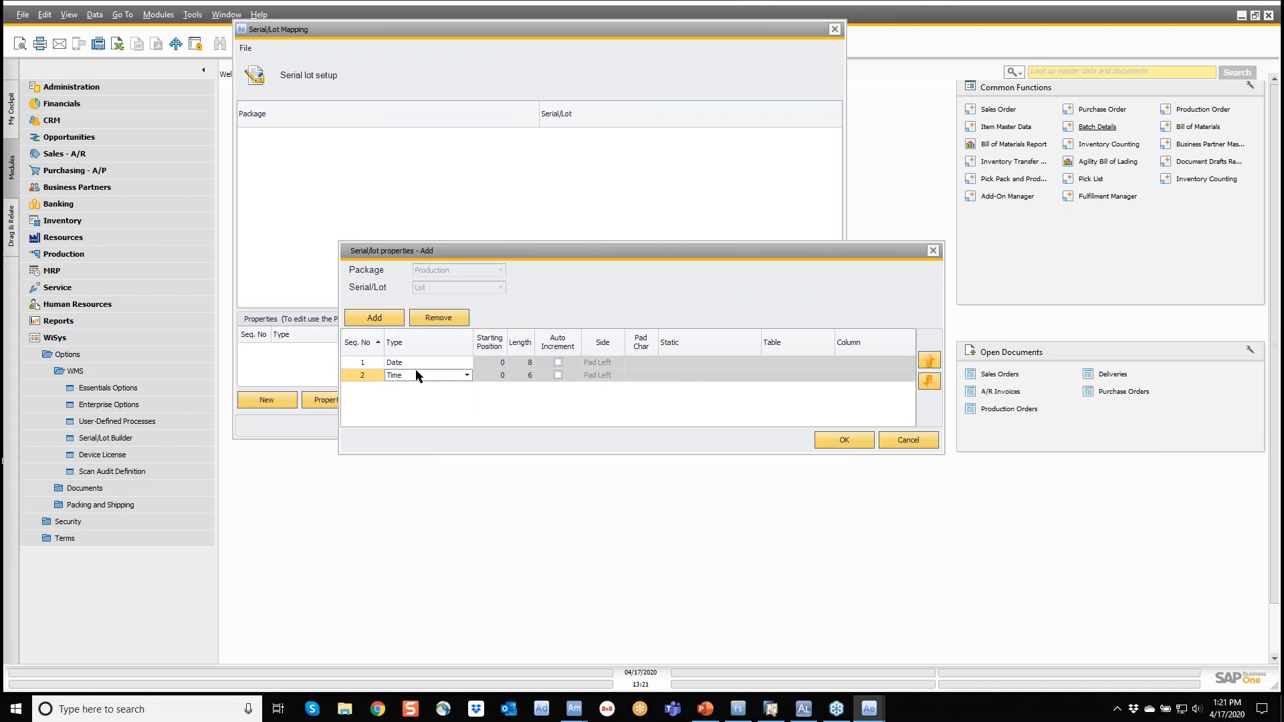
pyautogui.click(909, 441)
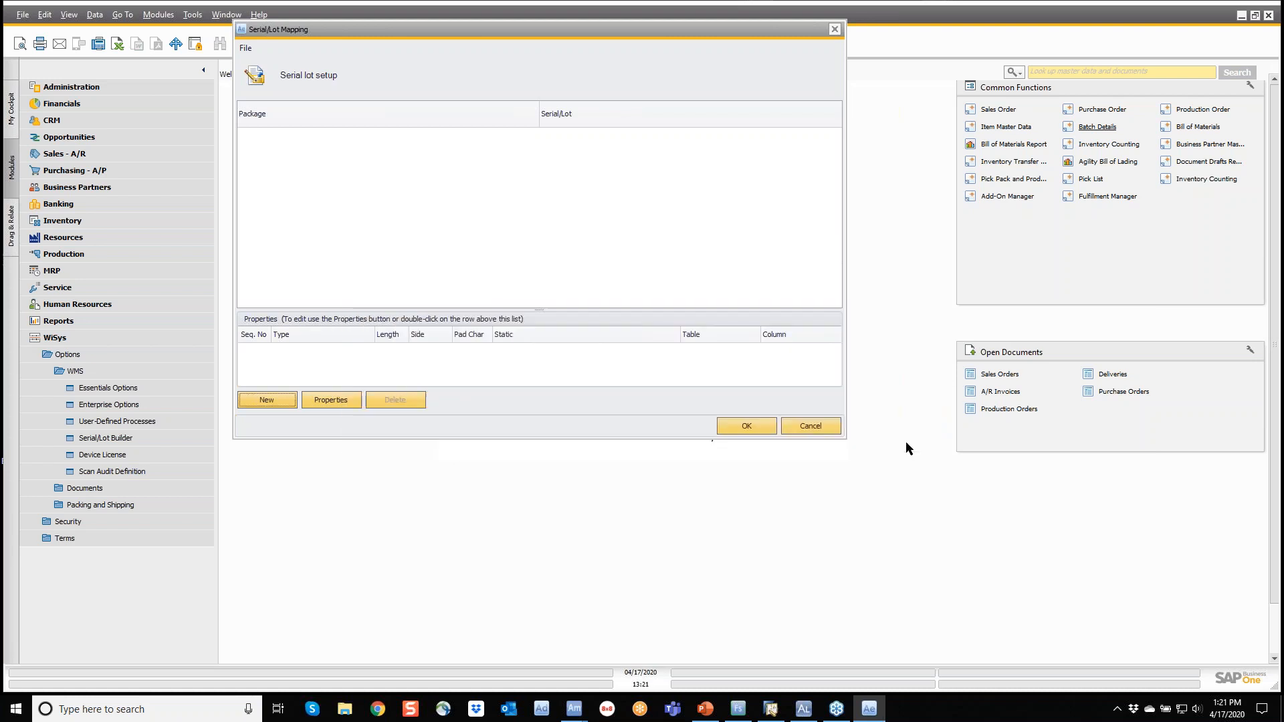
pyautogui.click(835, 29)
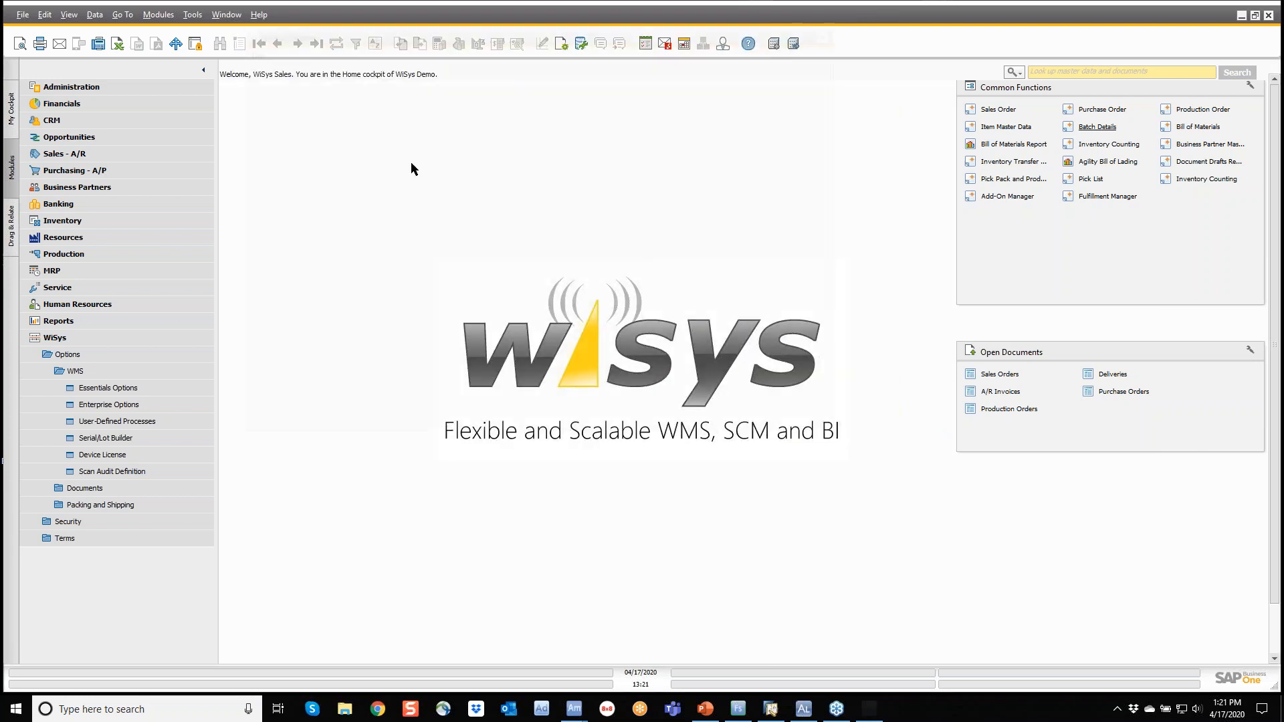
# Step: Examine the PO Receiving and Packing List documents in WiSys Document Management, including the exclusion choices for POReceiving
pyautogui.click(64, 489)
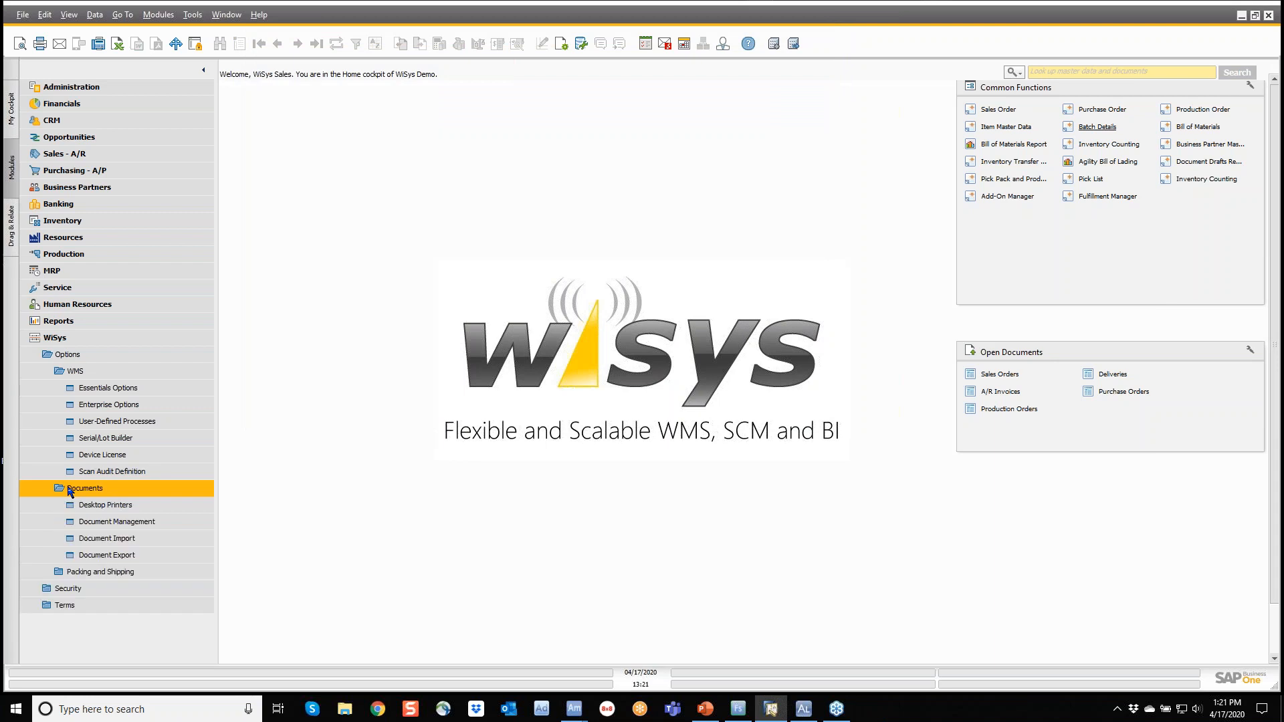
pyautogui.click(85, 523)
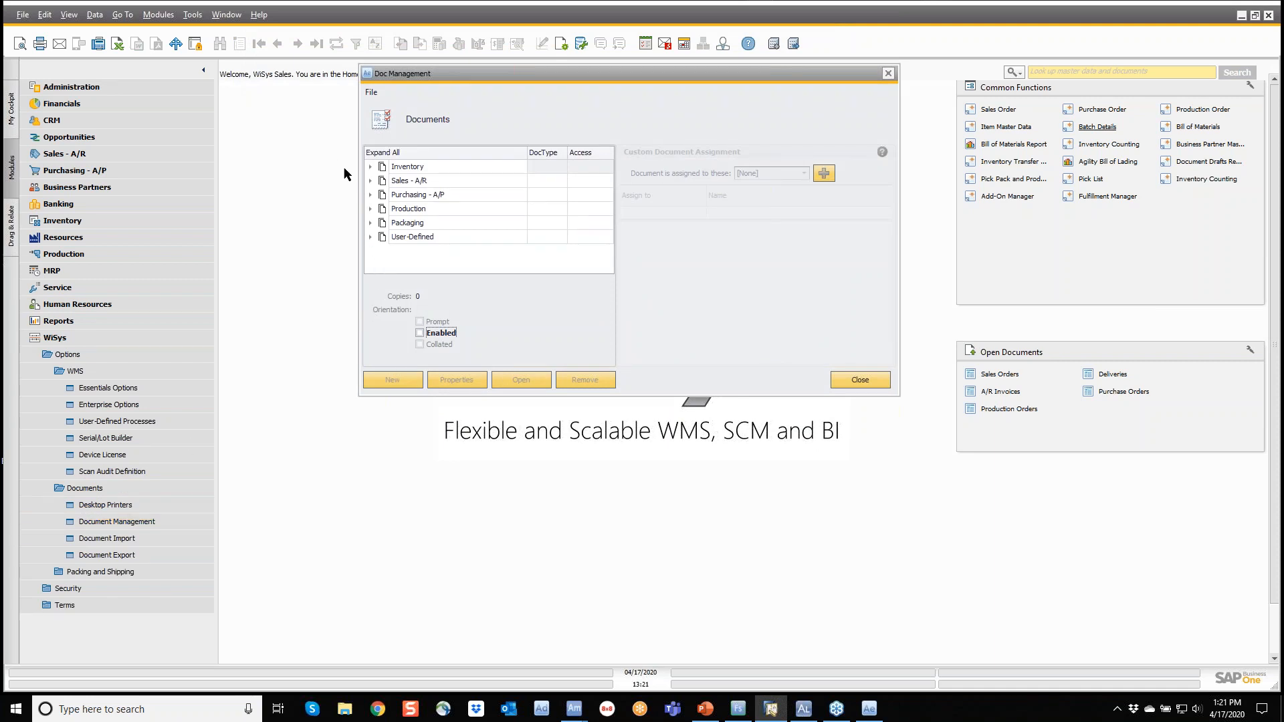
pyautogui.click(370, 195)
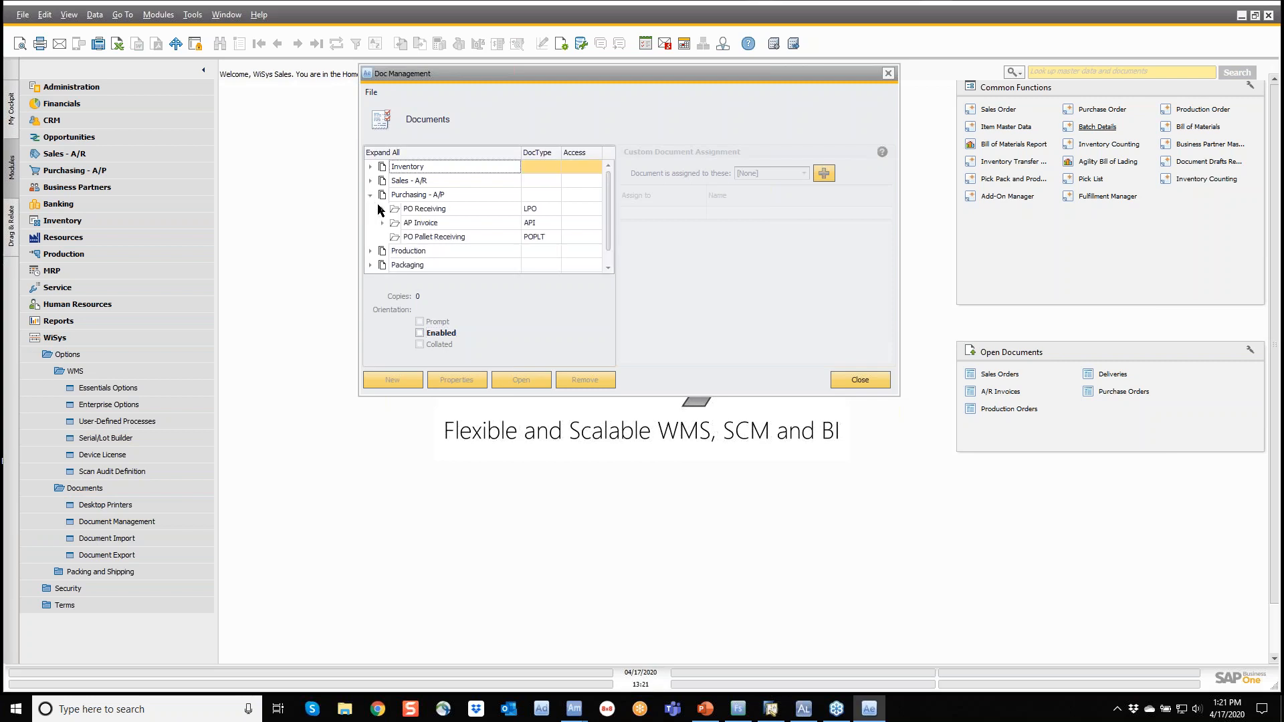
pyautogui.click(382, 209)
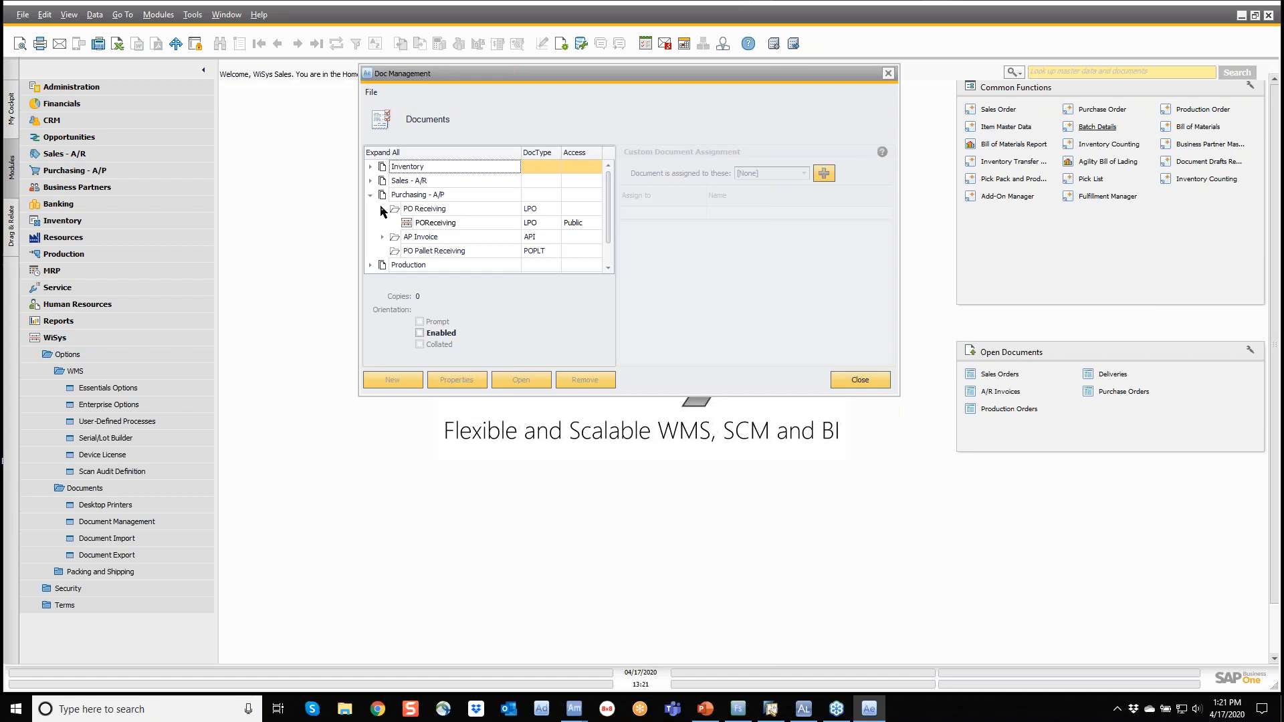
pyautogui.click(435, 225)
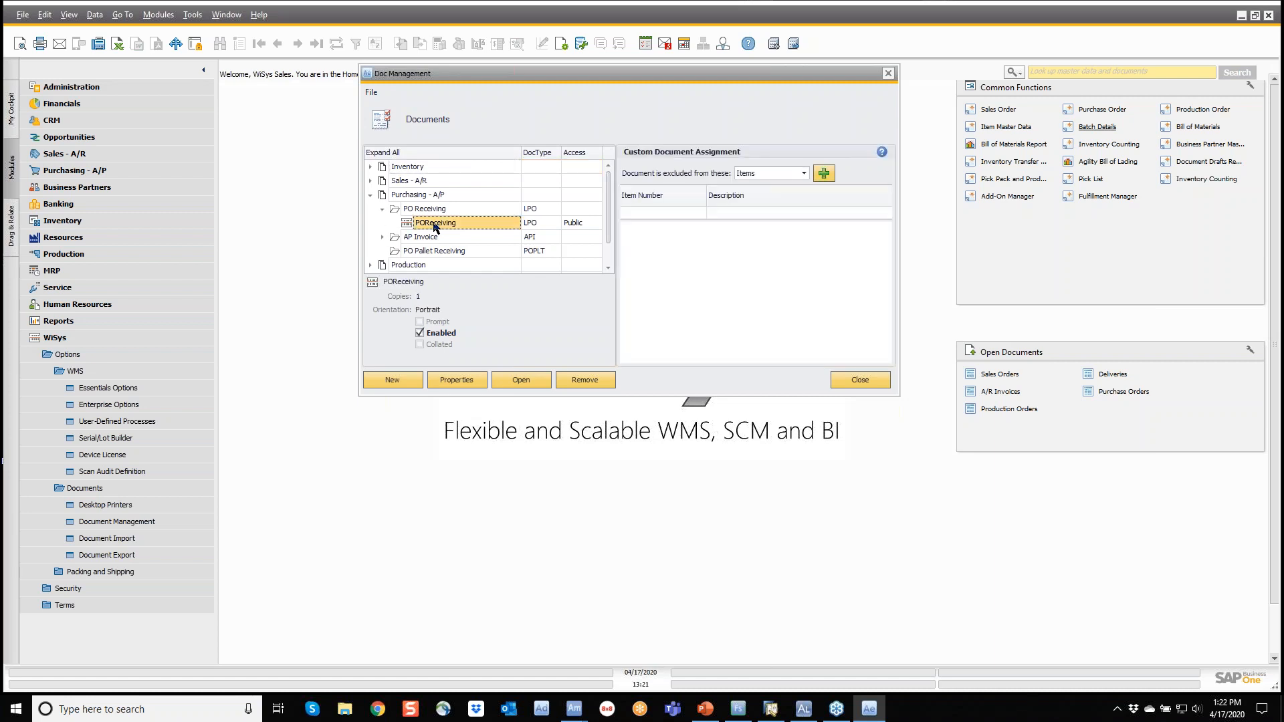
pyautogui.click(370, 180)
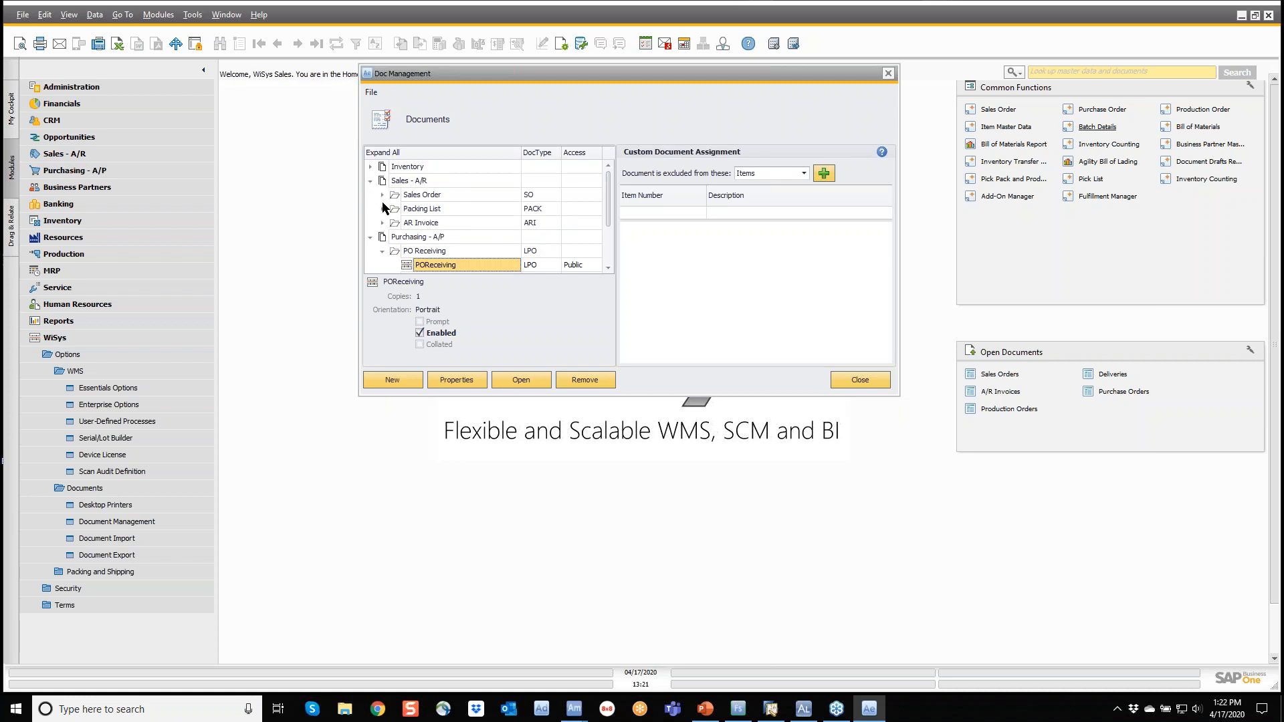
pyautogui.click(382, 209)
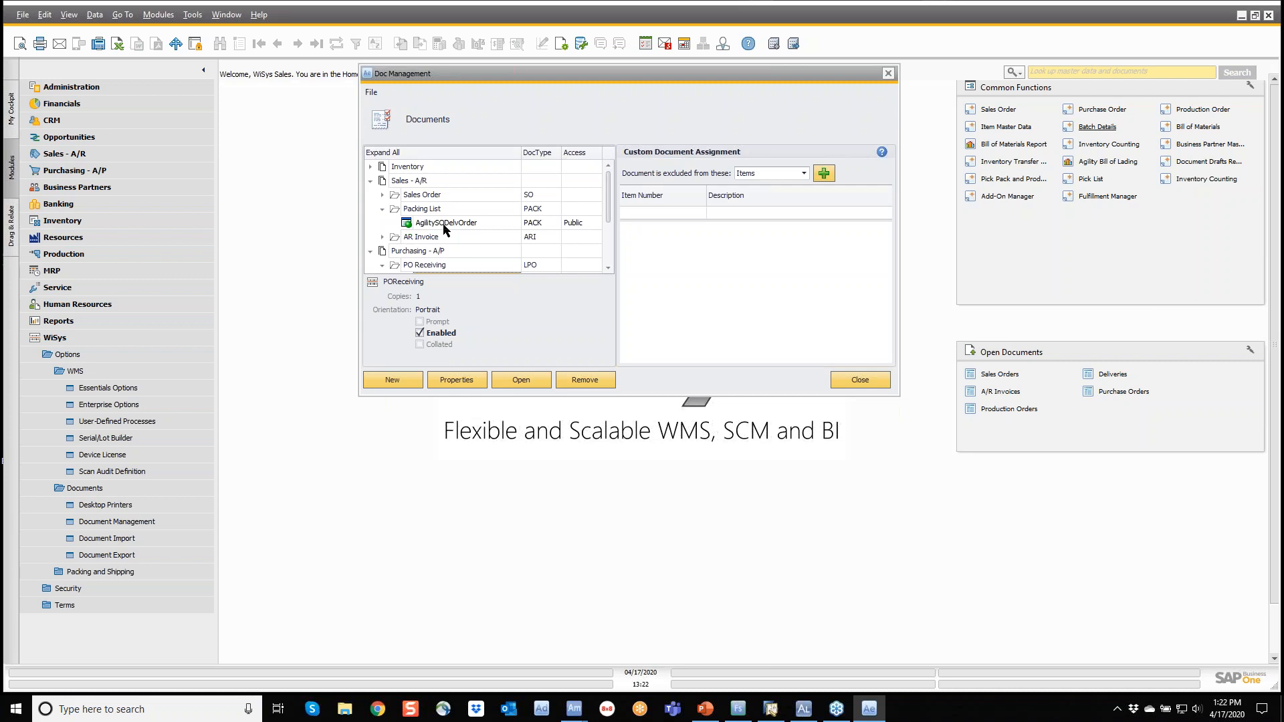
pyautogui.scroll(-1, 443, 230)
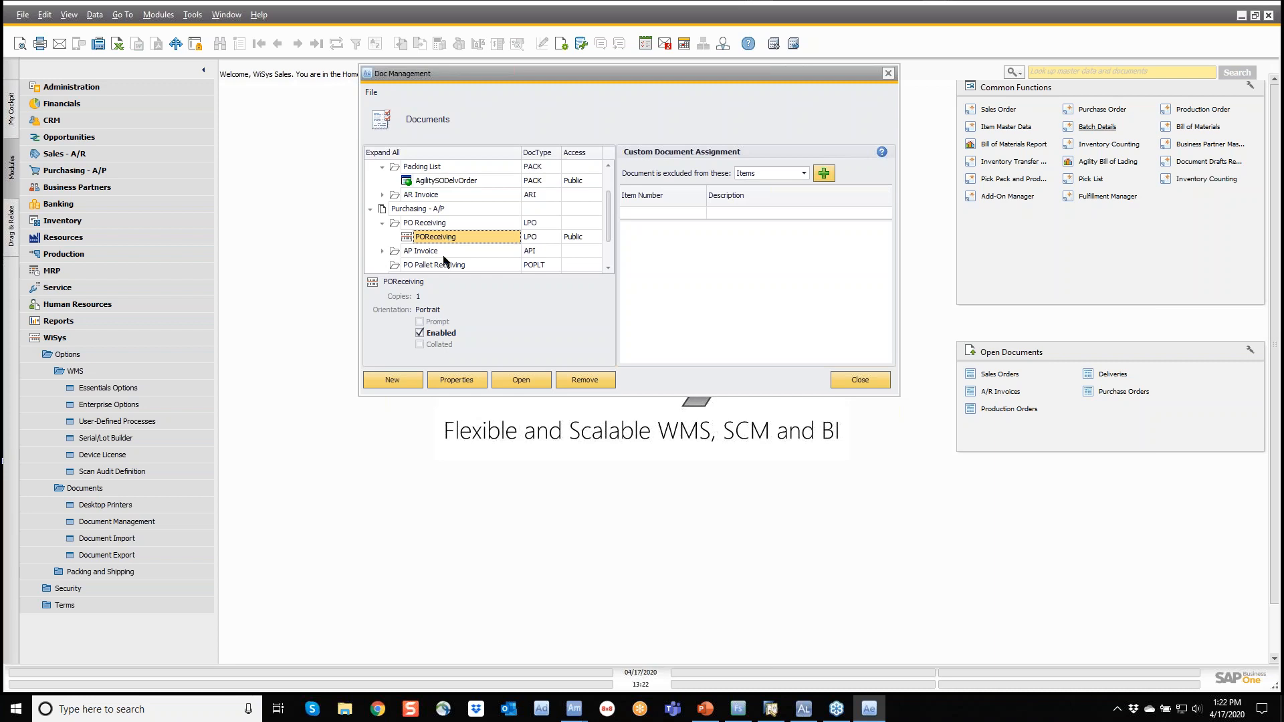
pyautogui.click(764, 172)
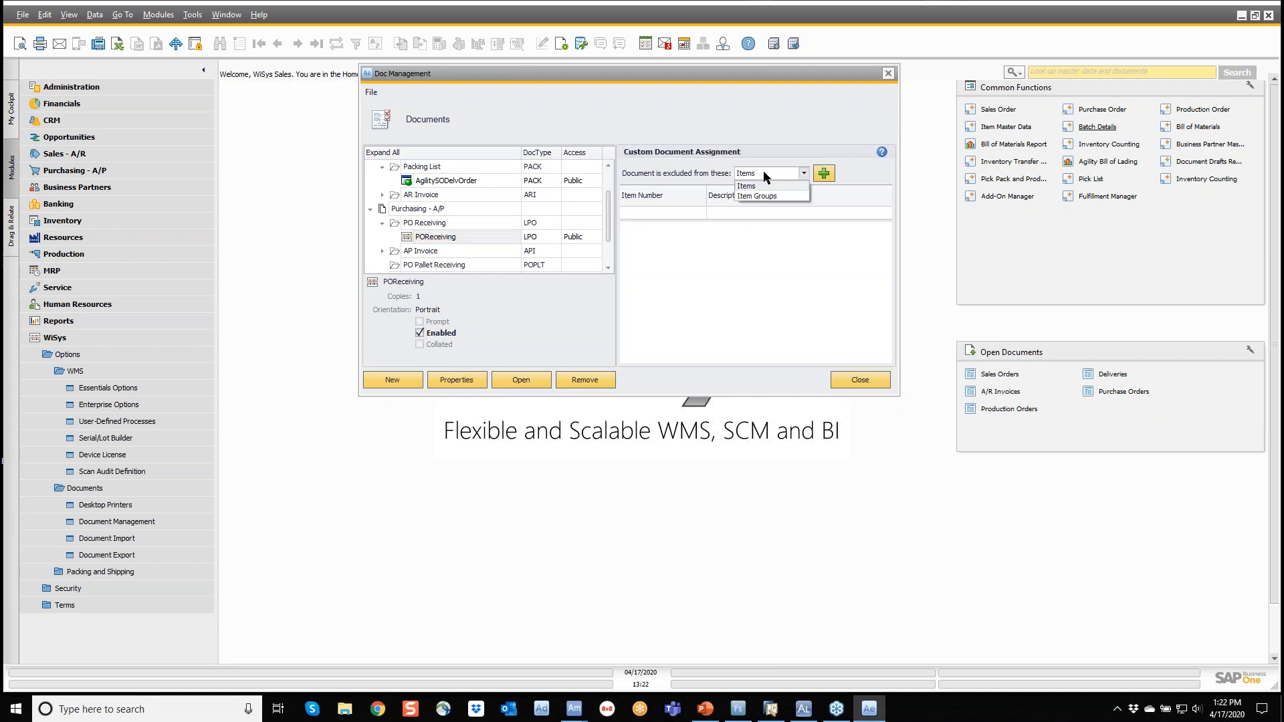
pyautogui.click(764, 173)
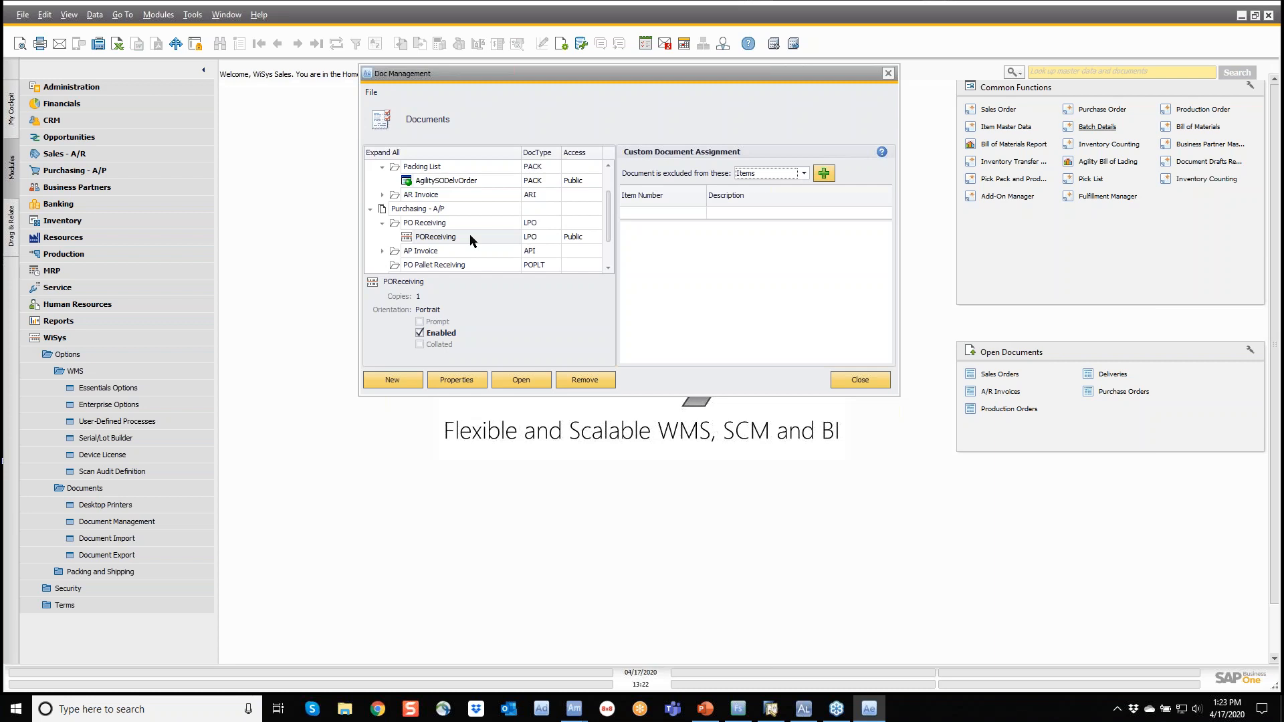
pyautogui.click(888, 73)
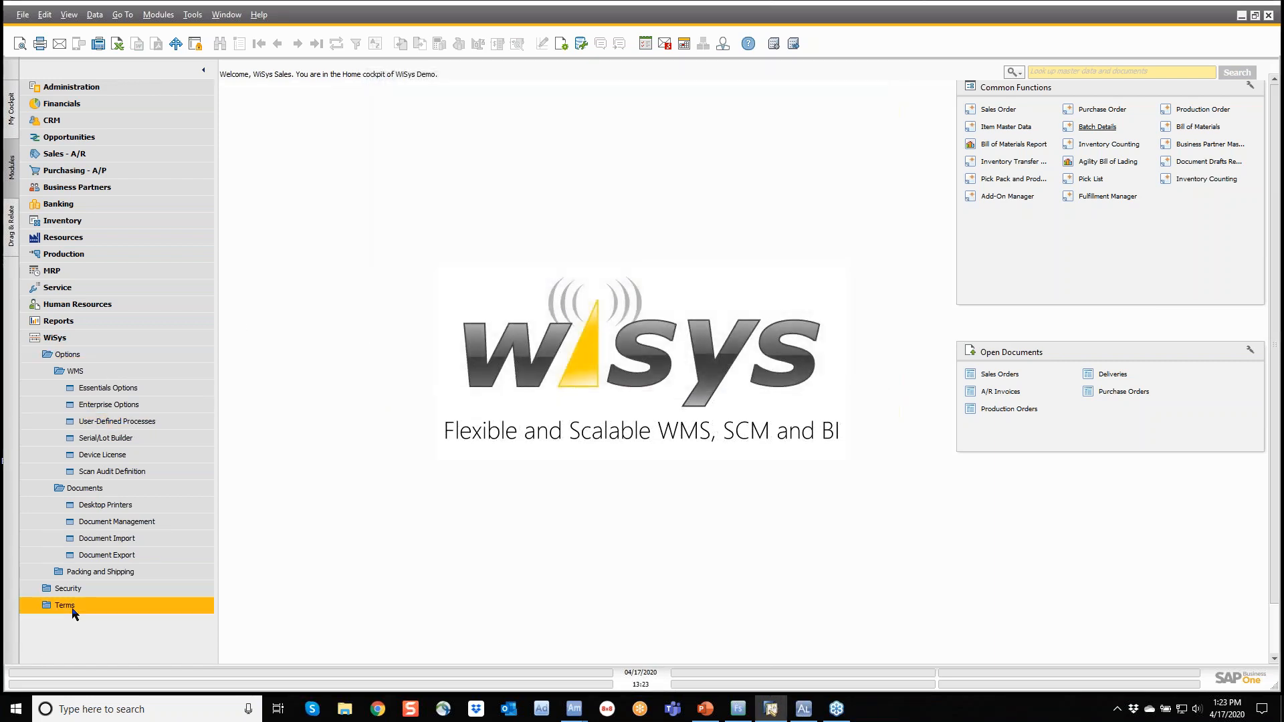
# Step: Review the Agility Mobile roles in WiSys Security and the components assigned to the Essentials role
pyautogui.click(72, 590)
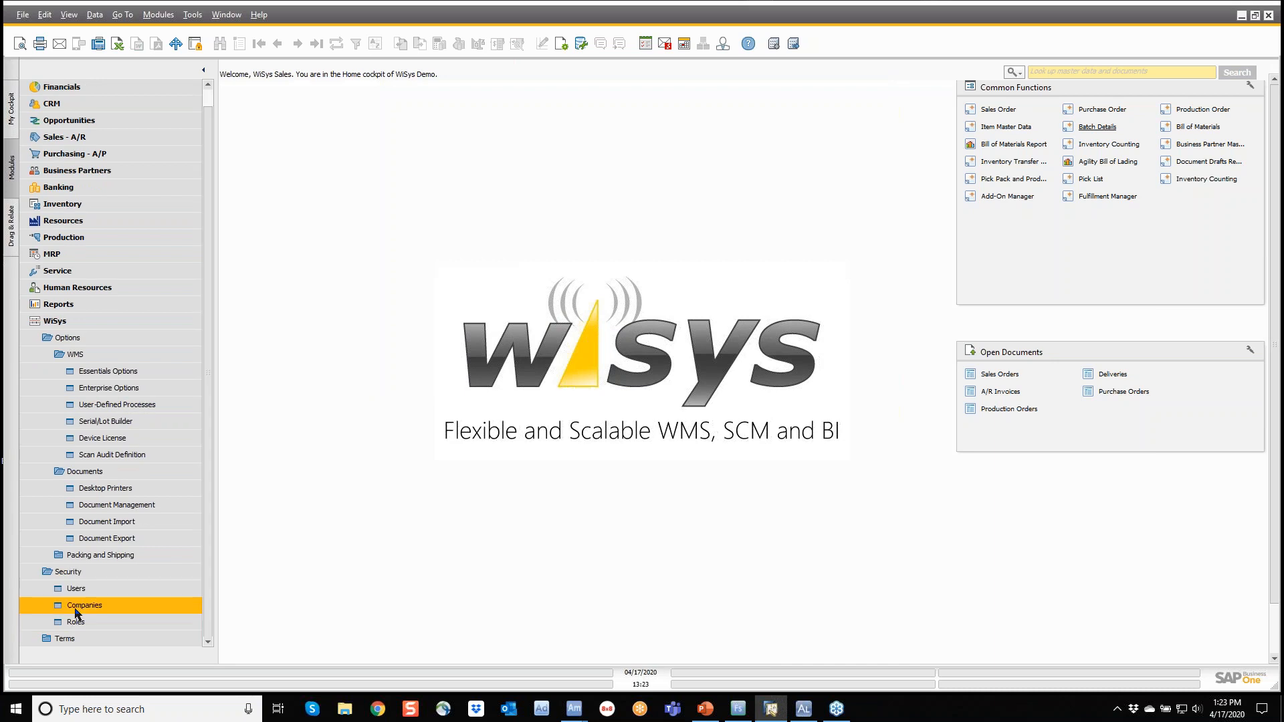
pyautogui.click(76, 624)
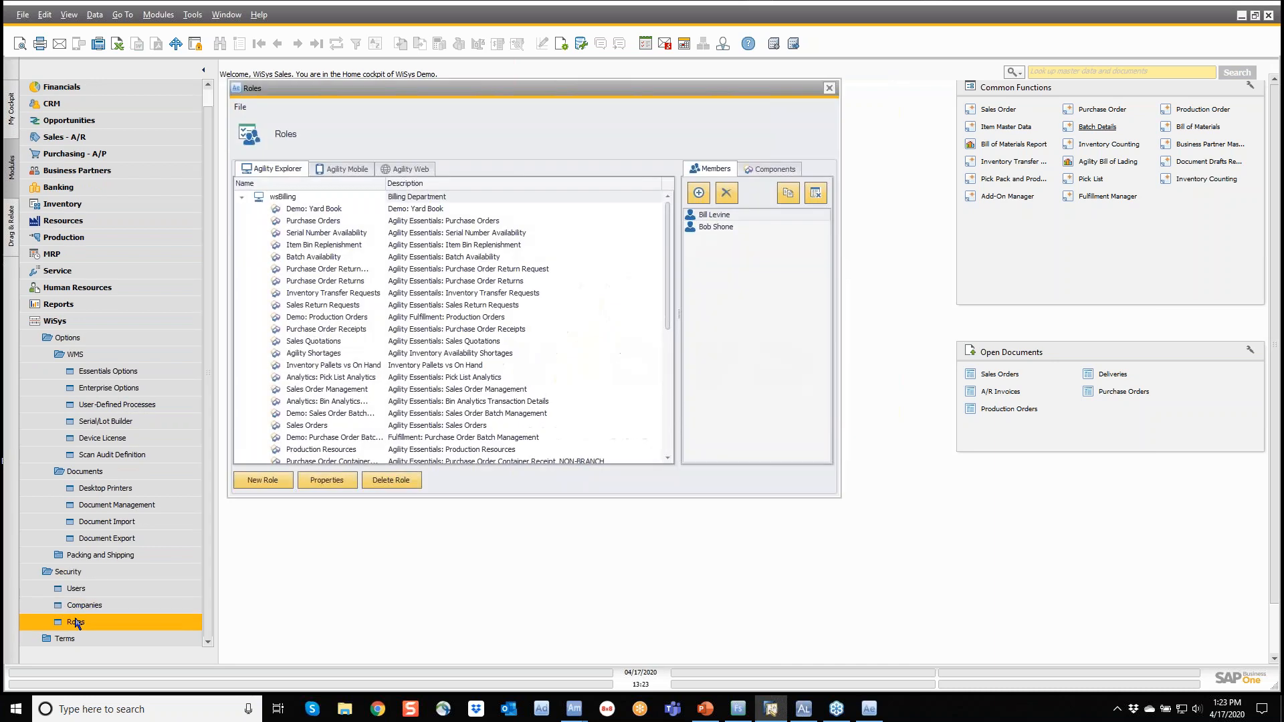
pyautogui.click(359, 172)
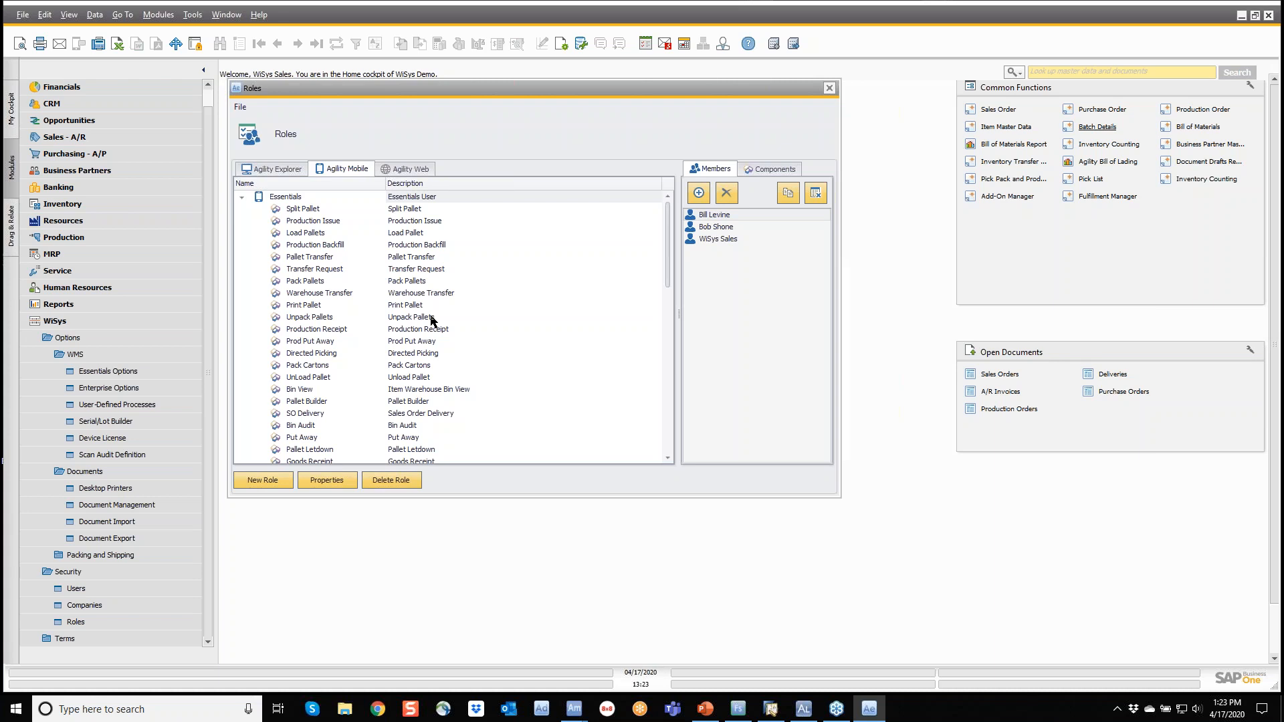
pyautogui.click(776, 169)
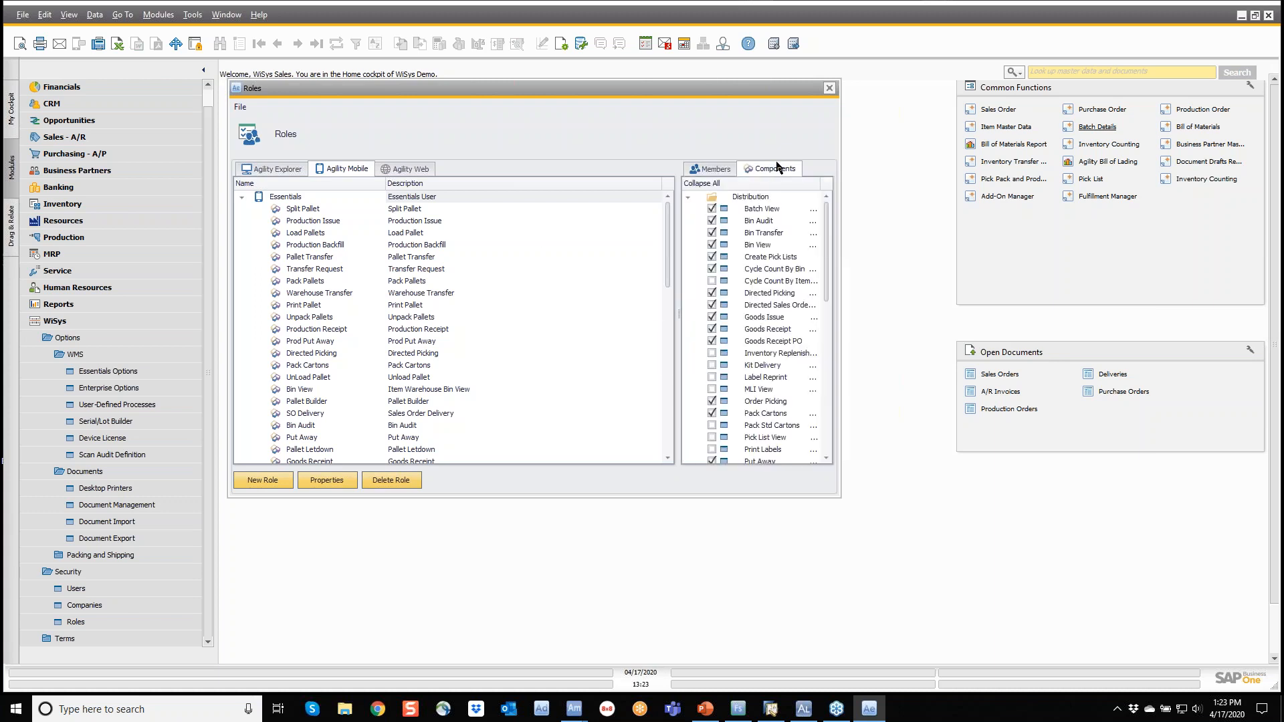
pyautogui.scroll(-5, 770, 267)
pyautogui.scroll(-2, 769, 282)
pyautogui.scroll(-4, 769, 282)
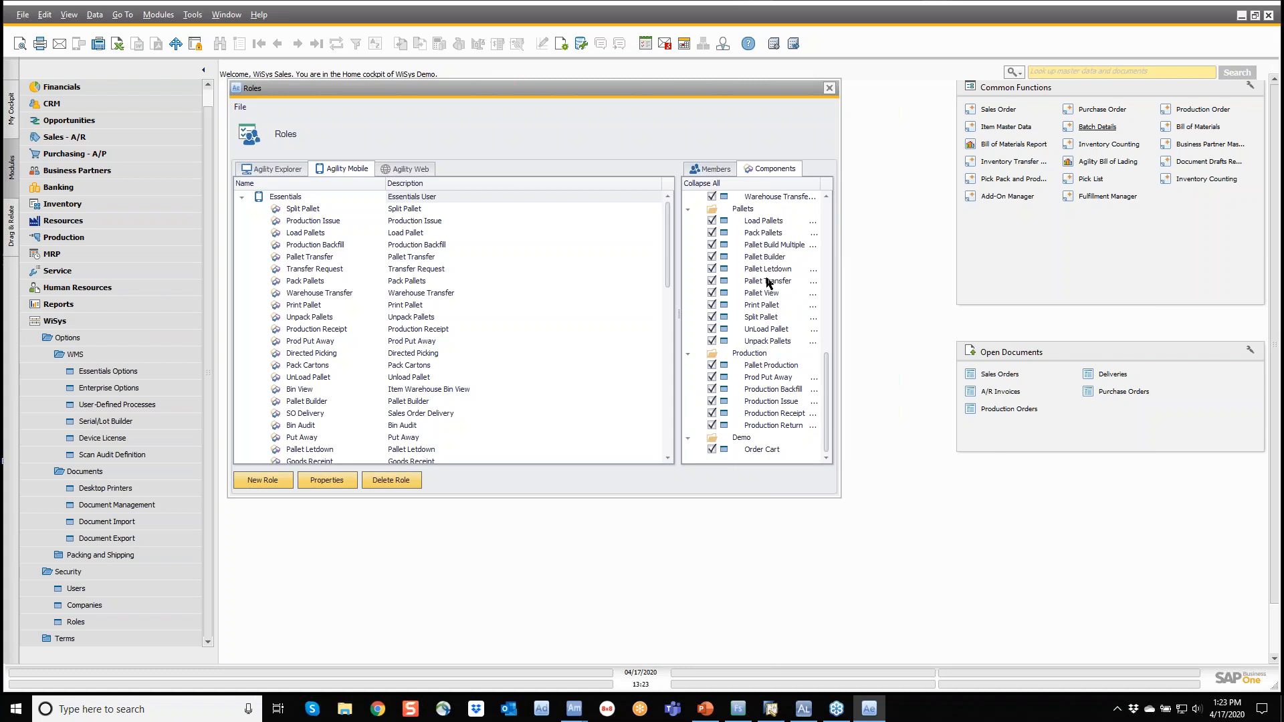
pyautogui.scroll(12, 769, 282)
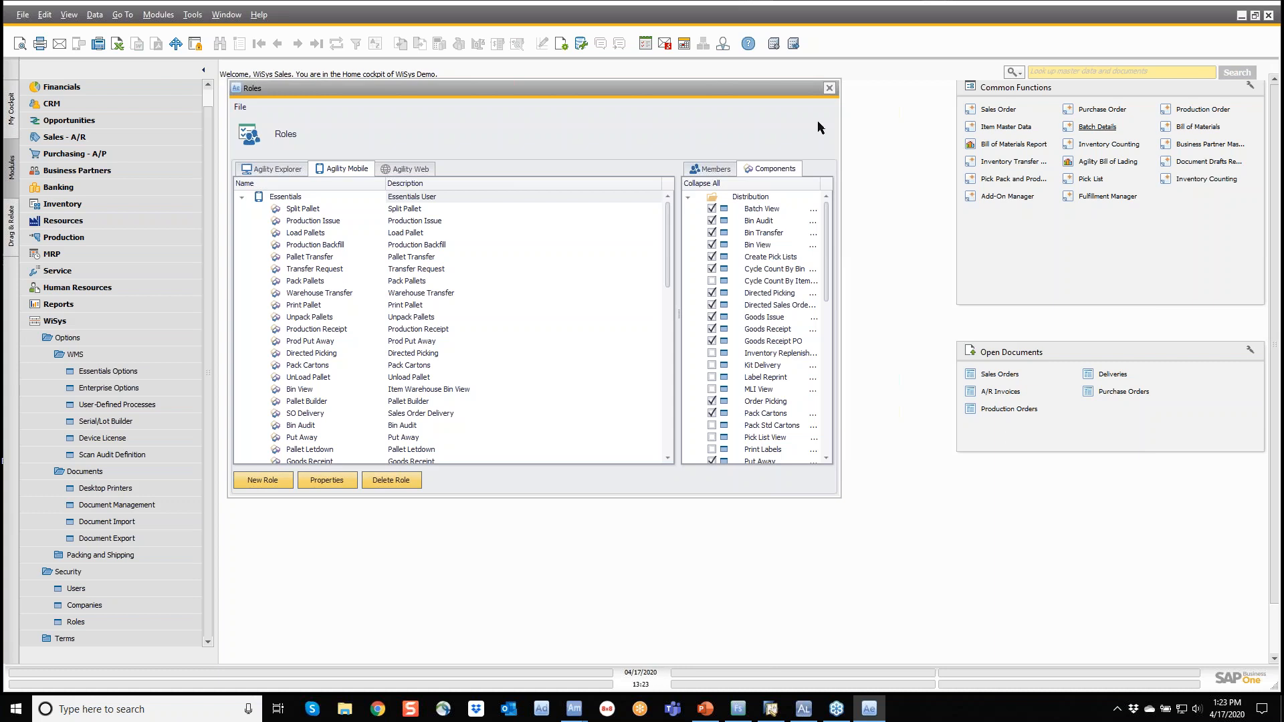
pyautogui.click(829, 88)
# Step: Open the SMD Technologies purchase order from the Purchasing - A/P module by its order number
pyautogui.click(47, 326)
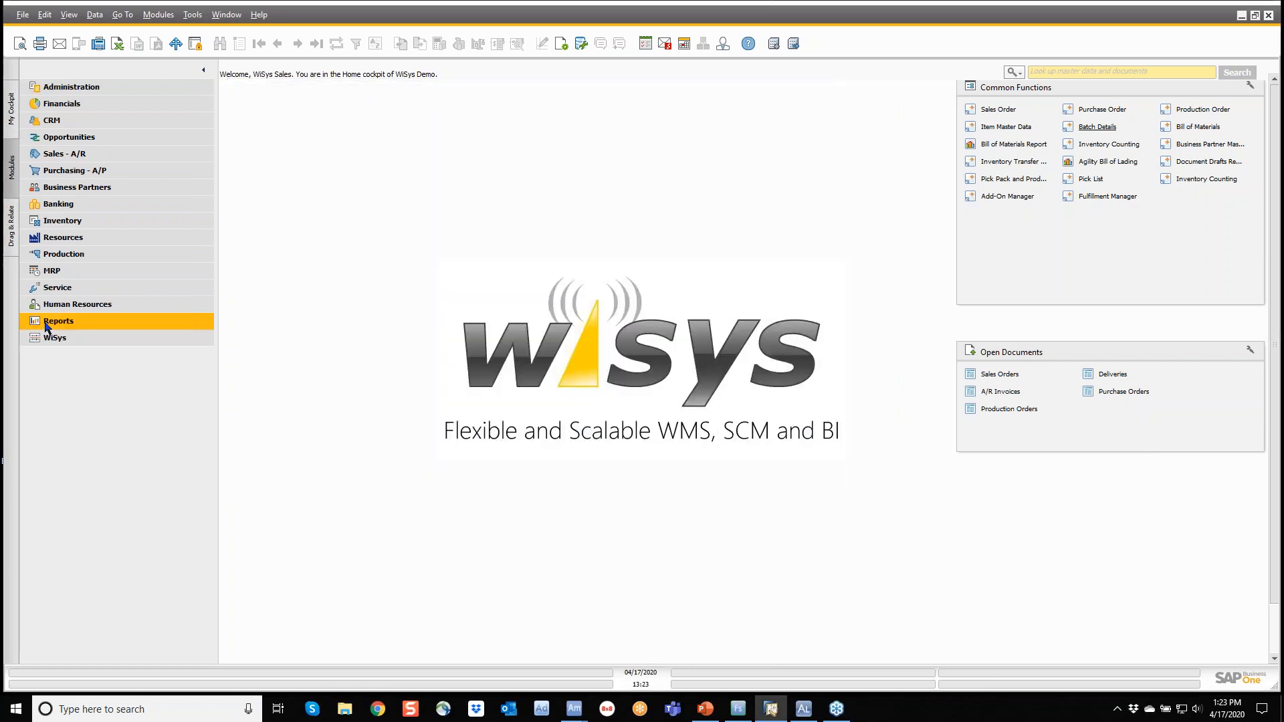
pyautogui.click(52, 172)
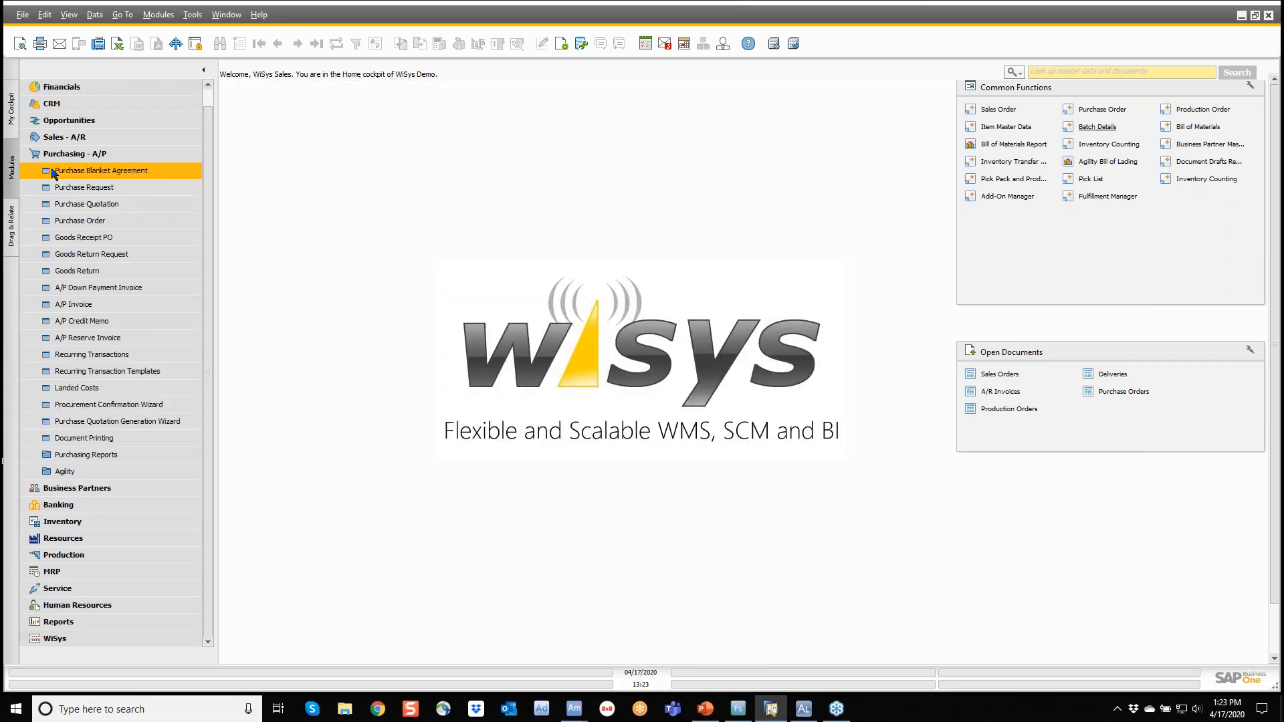
pyautogui.click(75, 223)
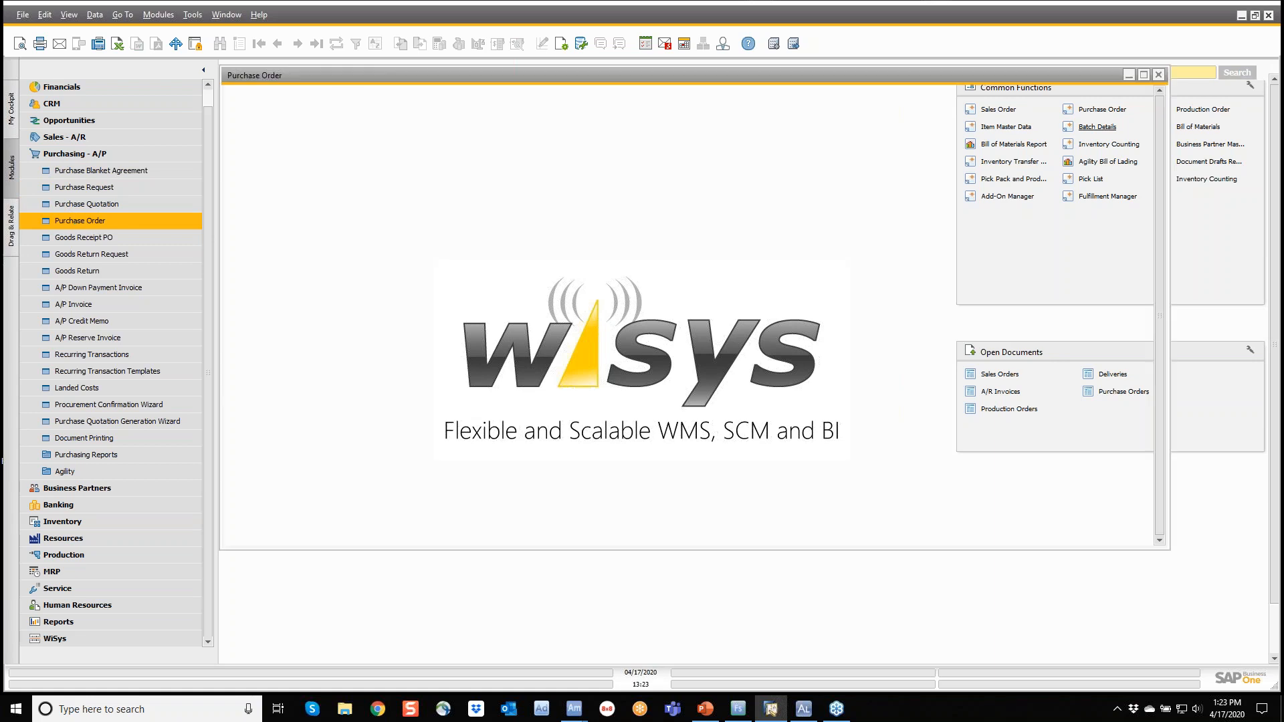
pyautogui.write('677')
pyautogui.press('Return')
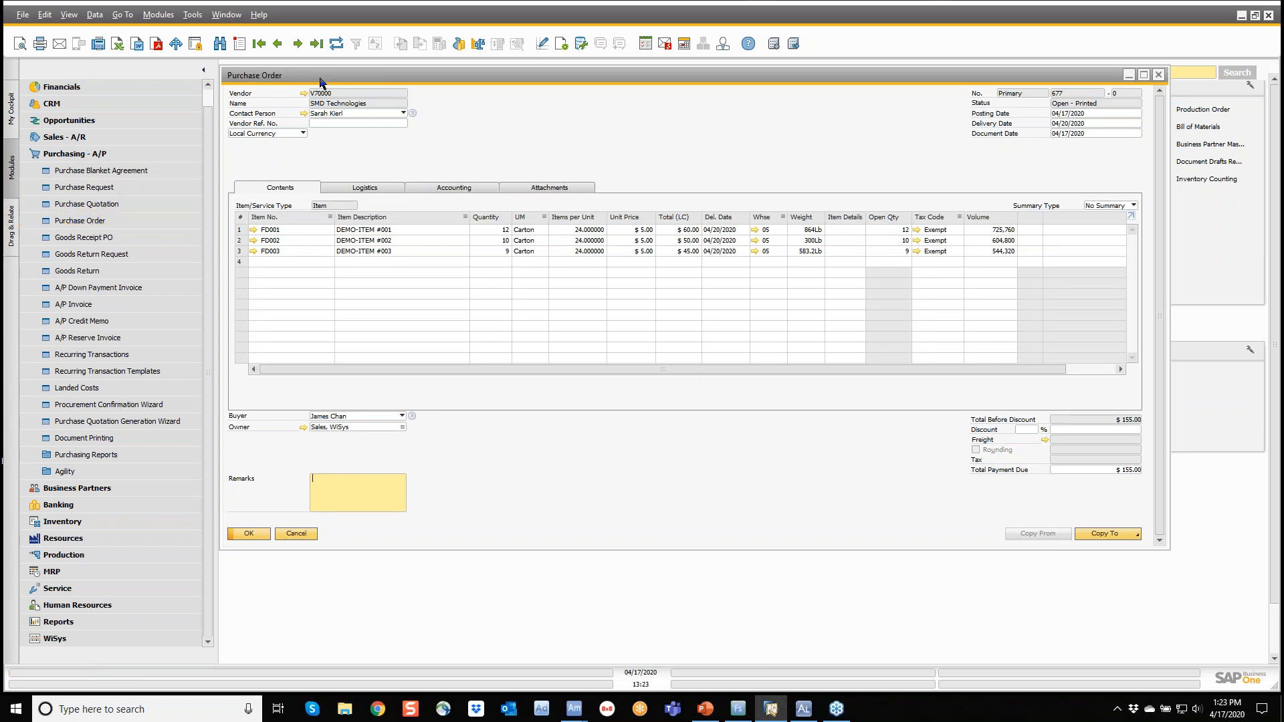
# Step: Check the layout choices for the purchase order and preview its AgilityPOReceiver report
pyautogui.click(544, 43)
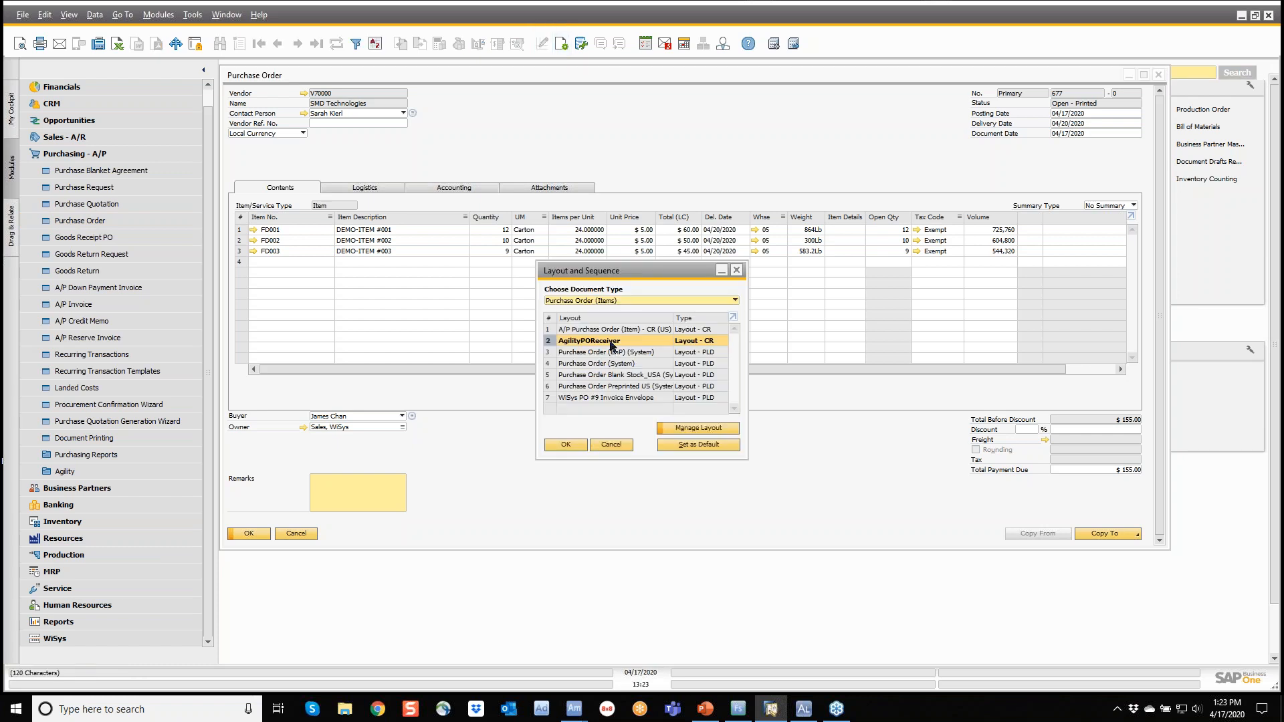
pyautogui.click(736, 271)
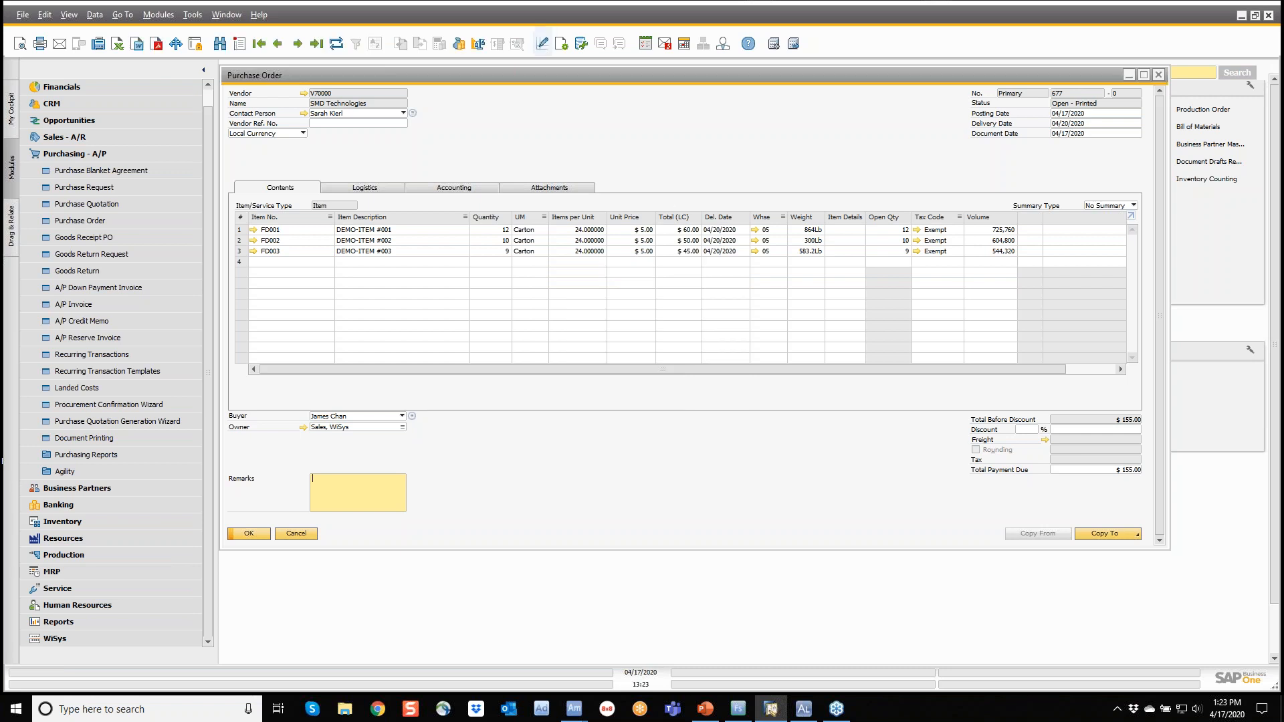
pyautogui.click(21, 44)
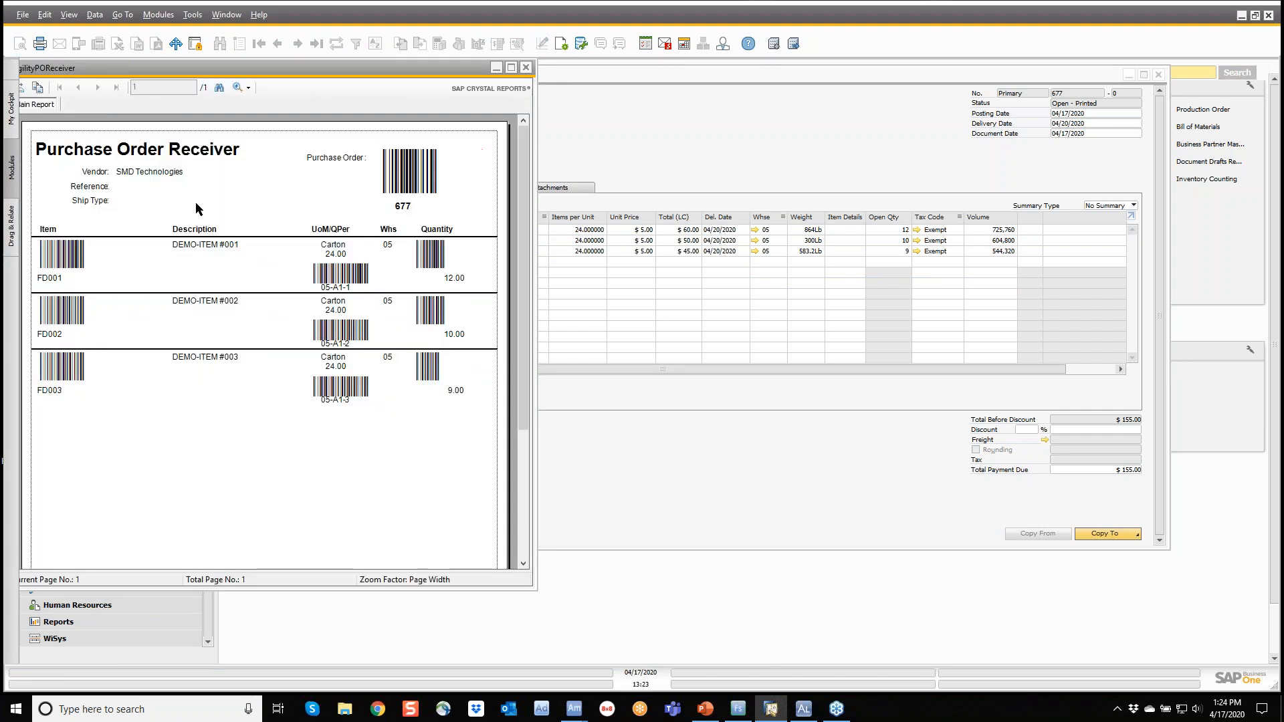
pyautogui.click(526, 68)
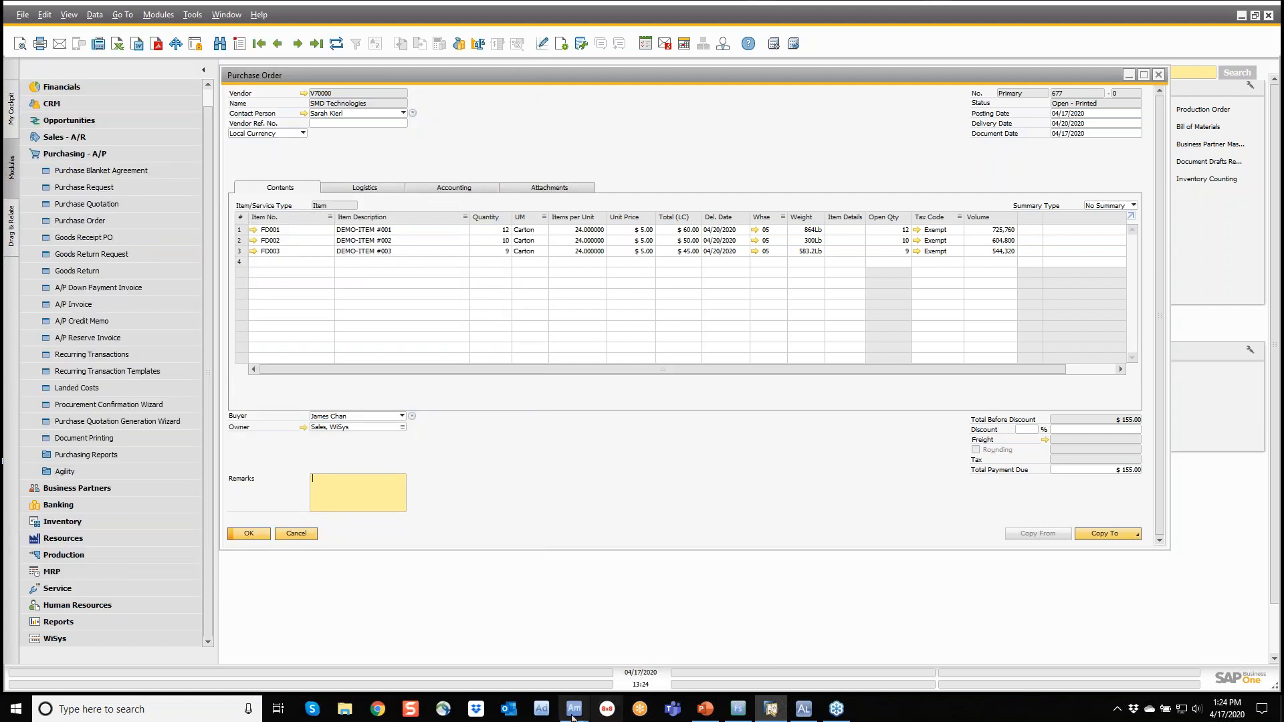
# Step: Switch to the Agility Mobile handheld and review the default bins and warehouse in its device setup
pyautogui.moveTo(574, 709)
pyautogui.click(653, 656)
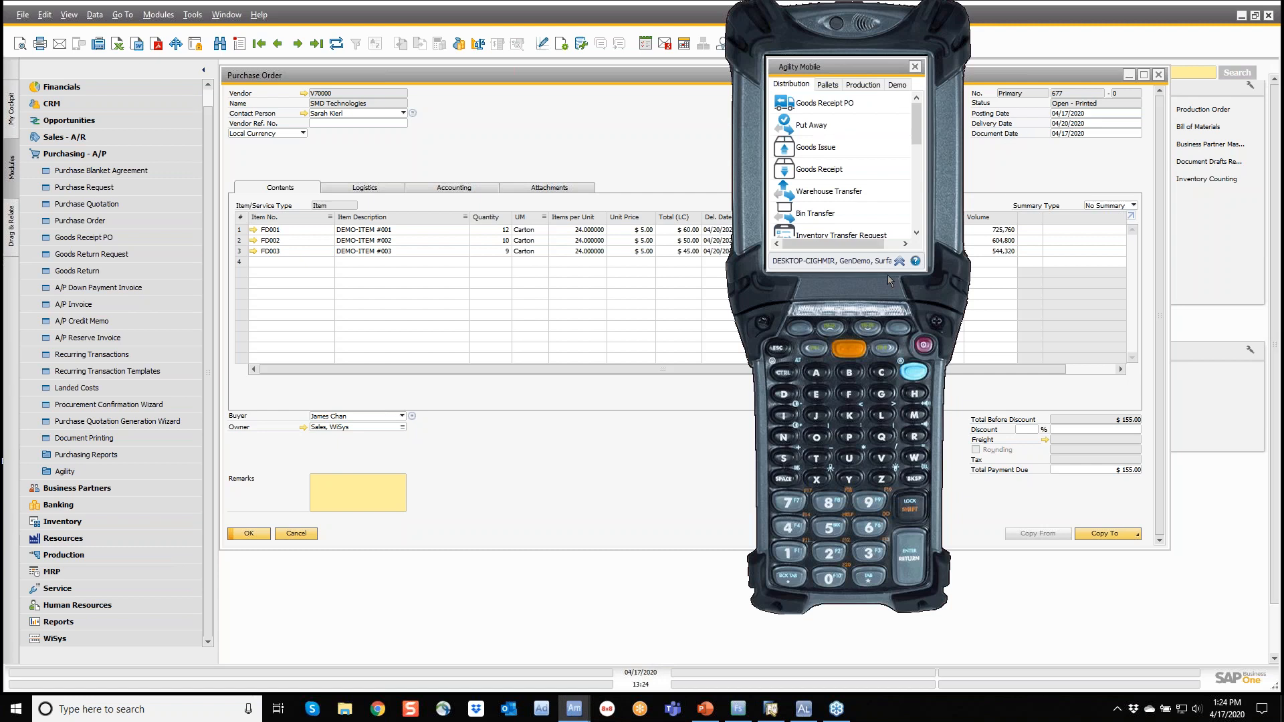
pyautogui.moveTo(867, 64); pyautogui.dragTo(764, 87)
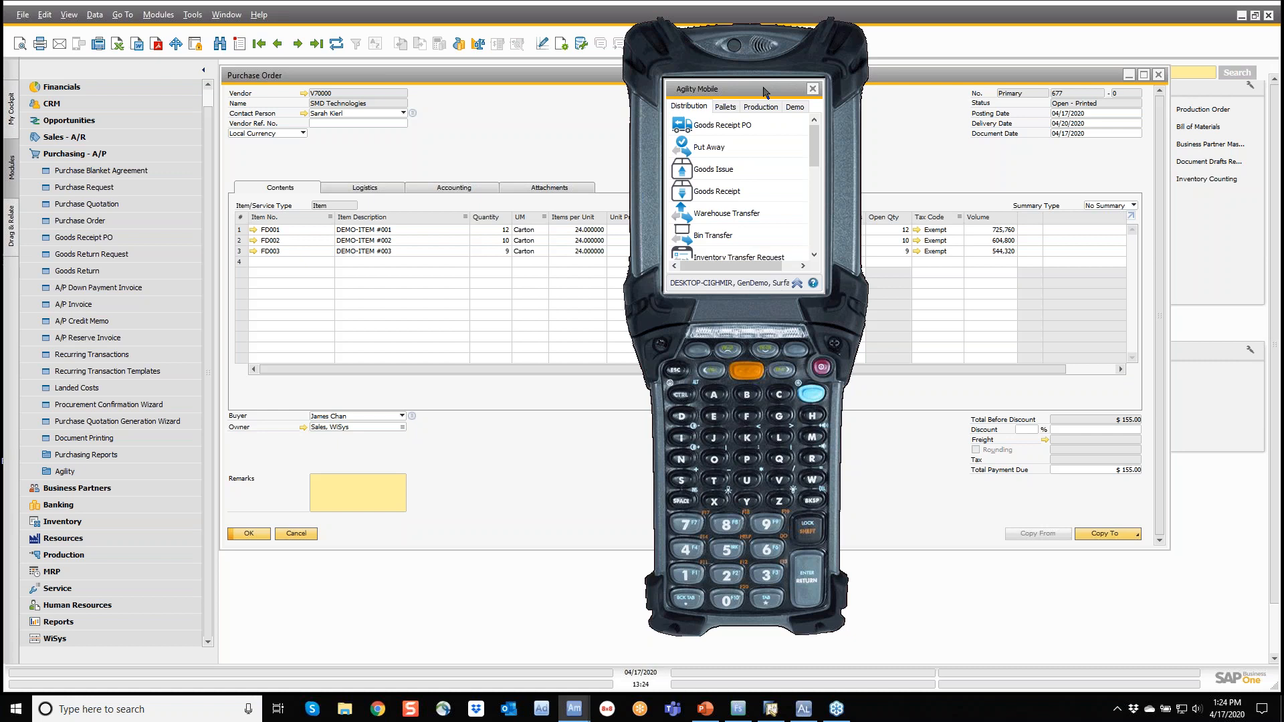
pyautogui.click(796, 284)
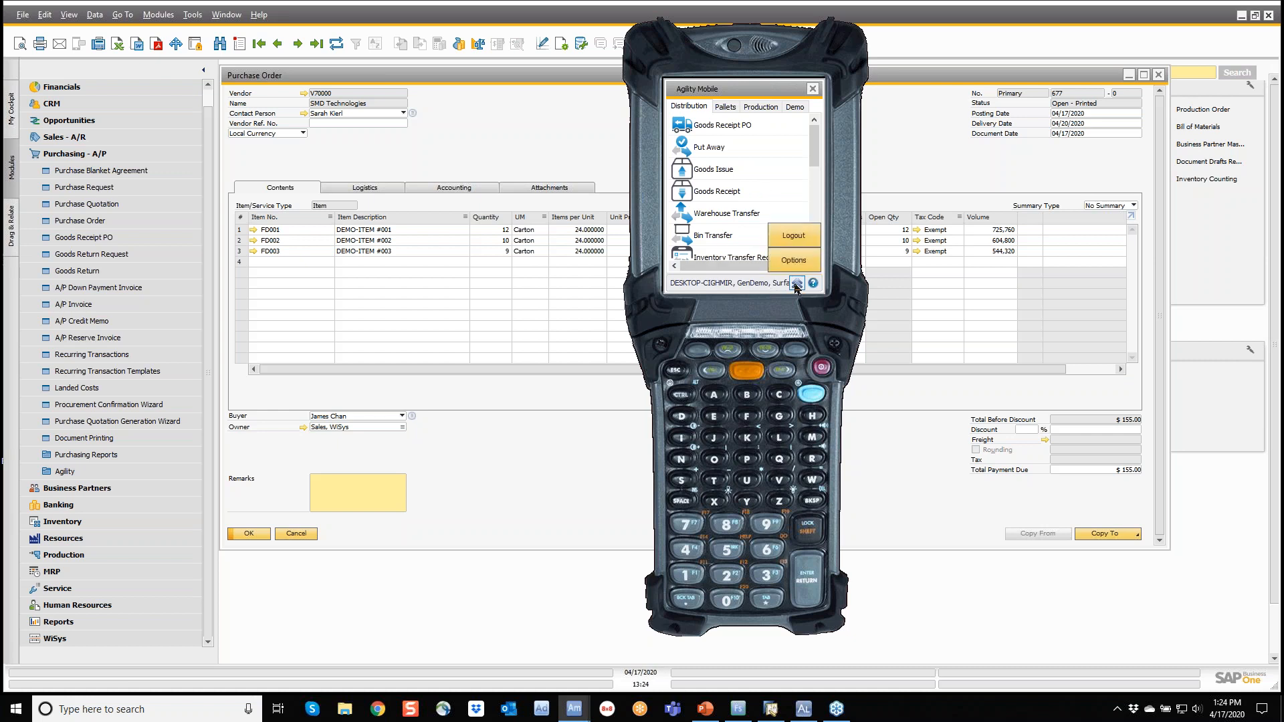
pyautogui.click(795, 261)
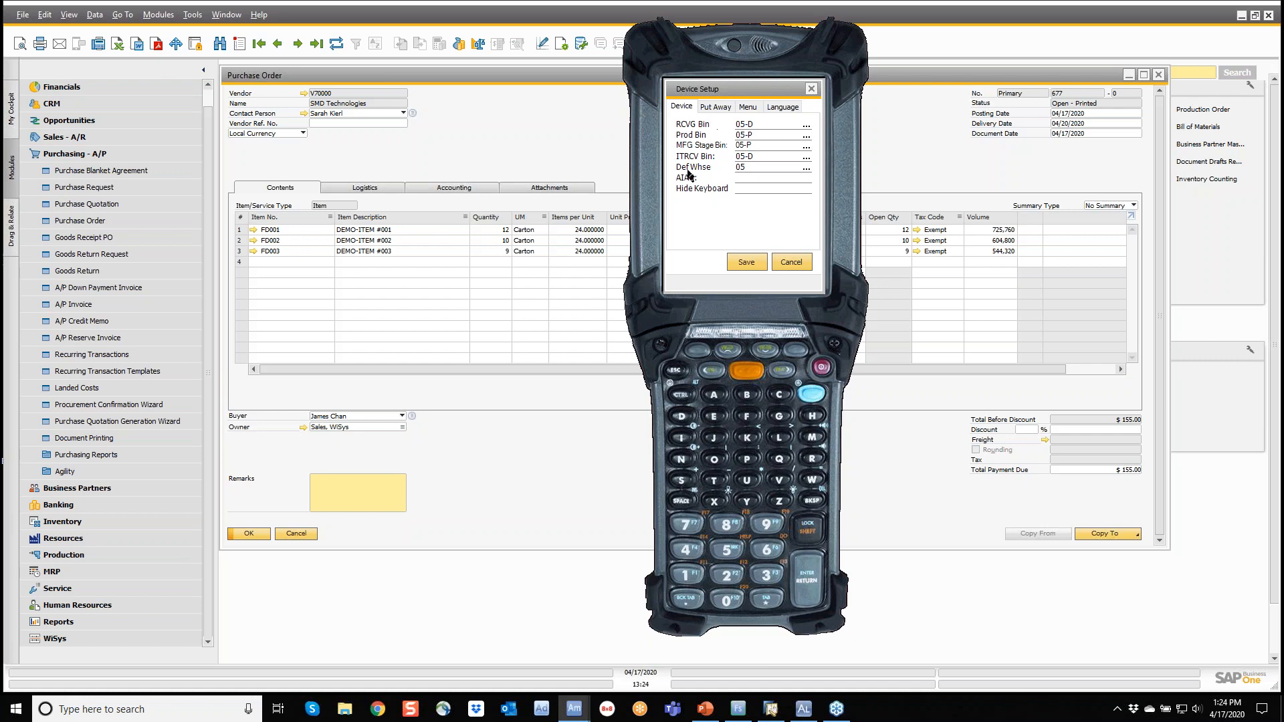
# Step: Set the handheld's language to Spanish (Latin America) and view the purchase order goods receipt form in that language
pyautogui.click(787, 109)
pyautogui.click(778, 126)
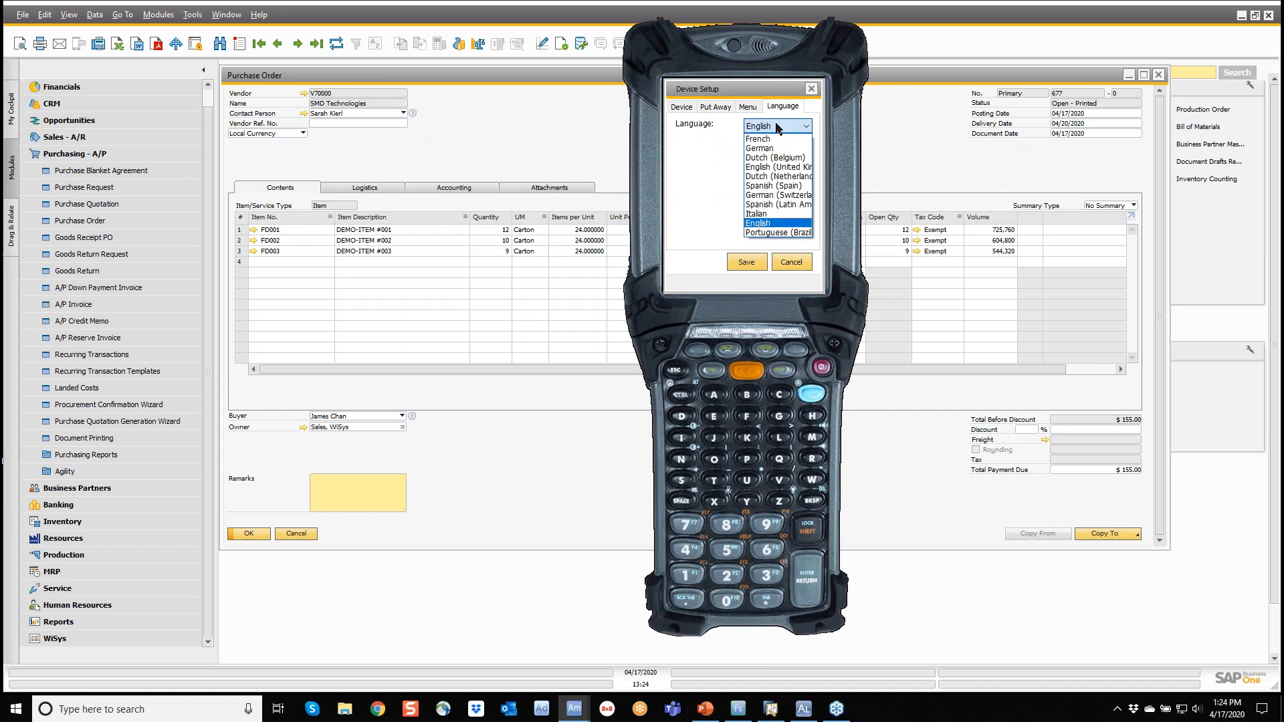
pyautogui.click(776, 204)
pyautogui.click(749, 264)
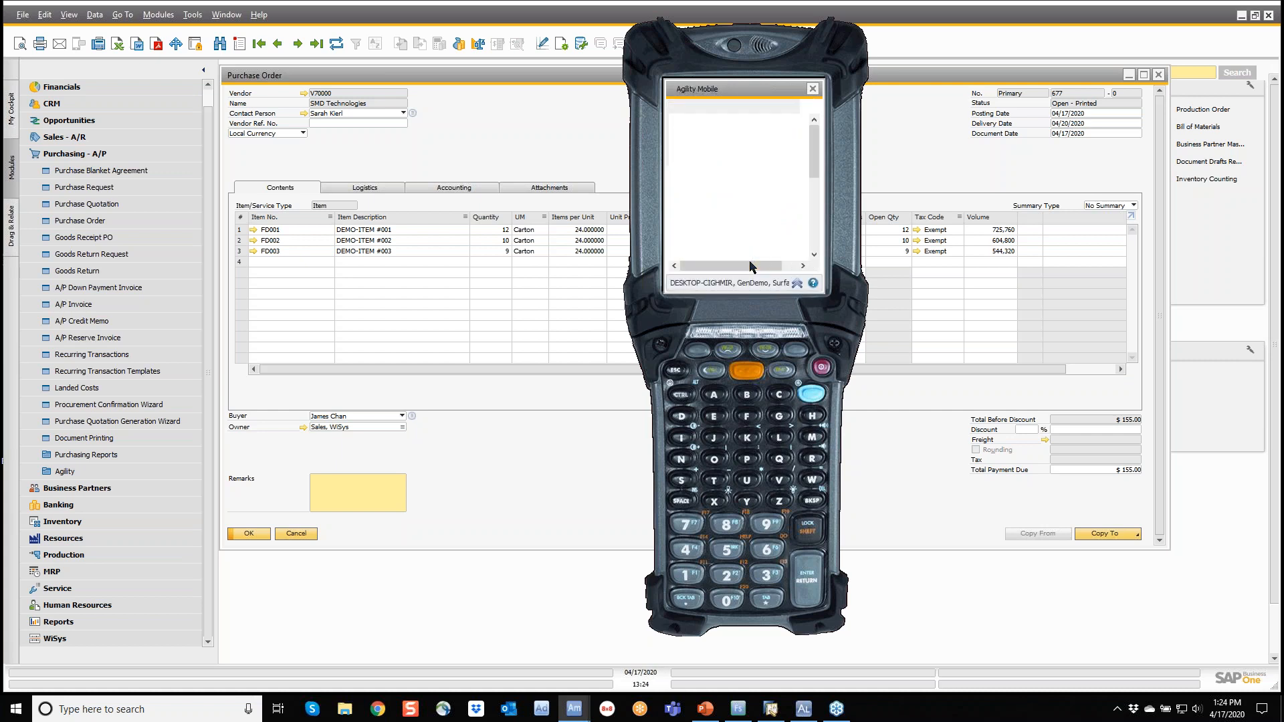
pyautogui.click(728, 127)
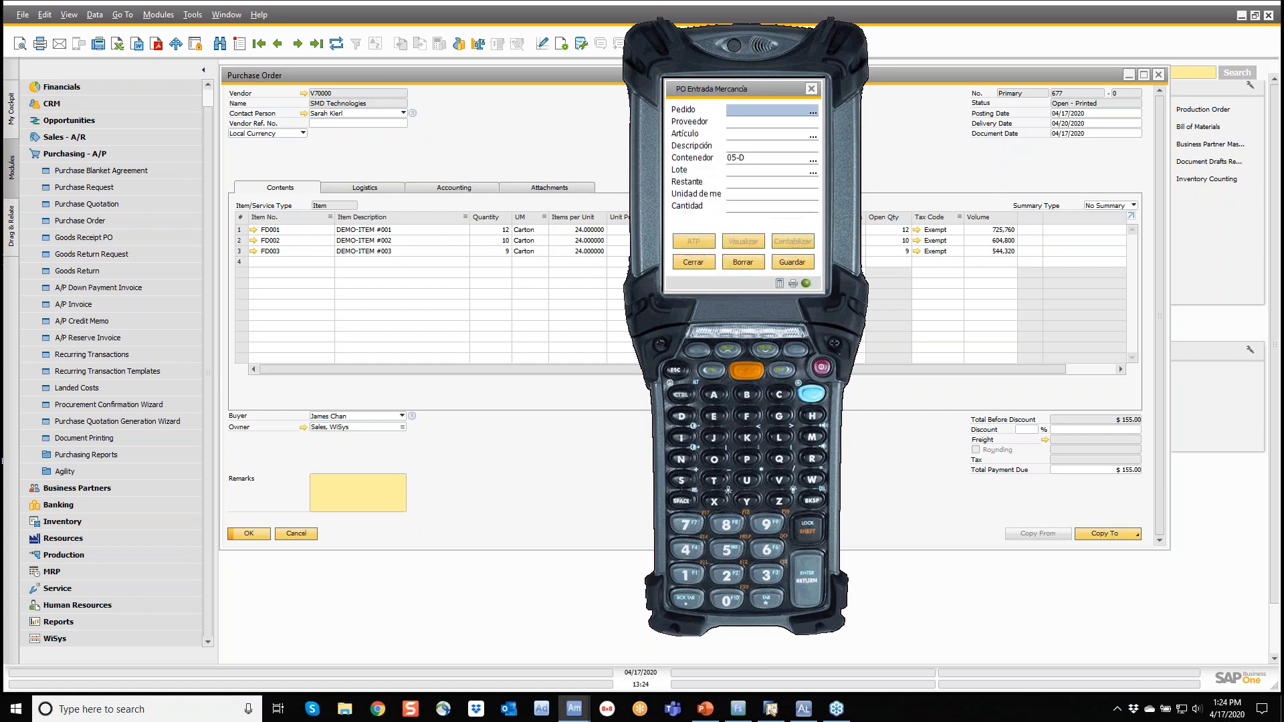
pyautogui.click(686, 261)
# Step: Set the handheld's language back to English and save the device setup
pyautogui.click(796, 282)
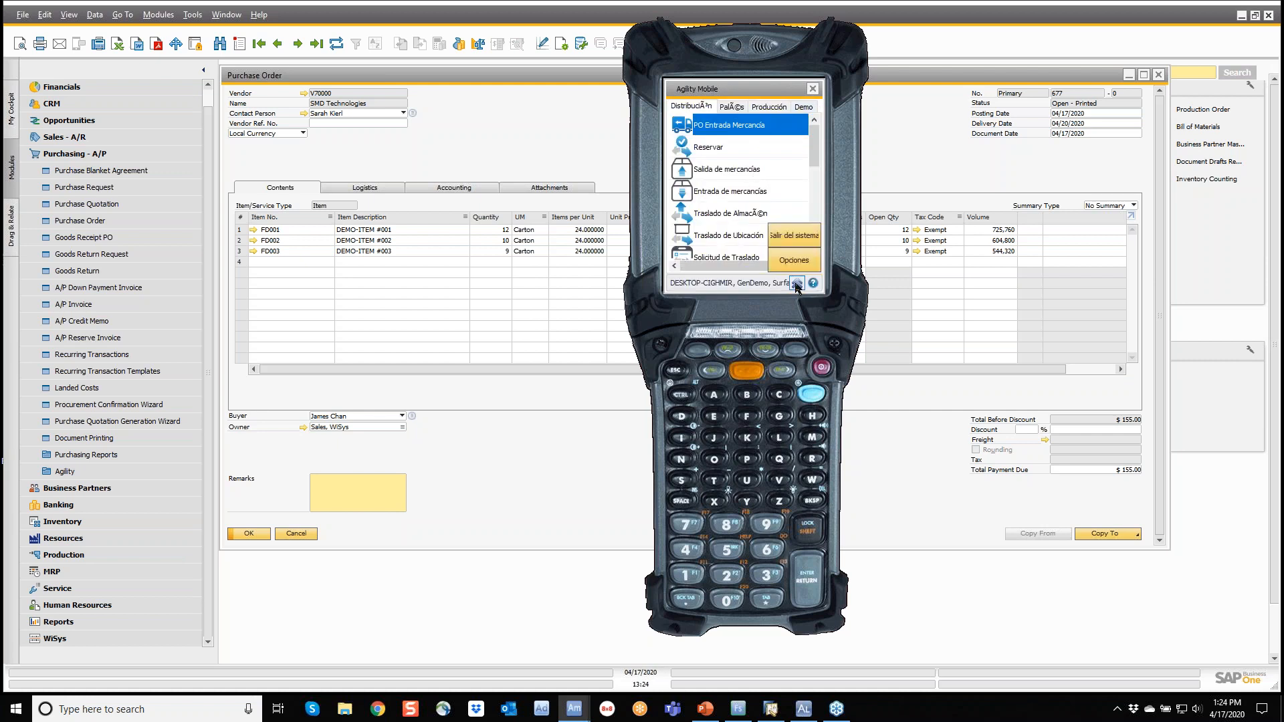
pyautogui.click(796, 266)
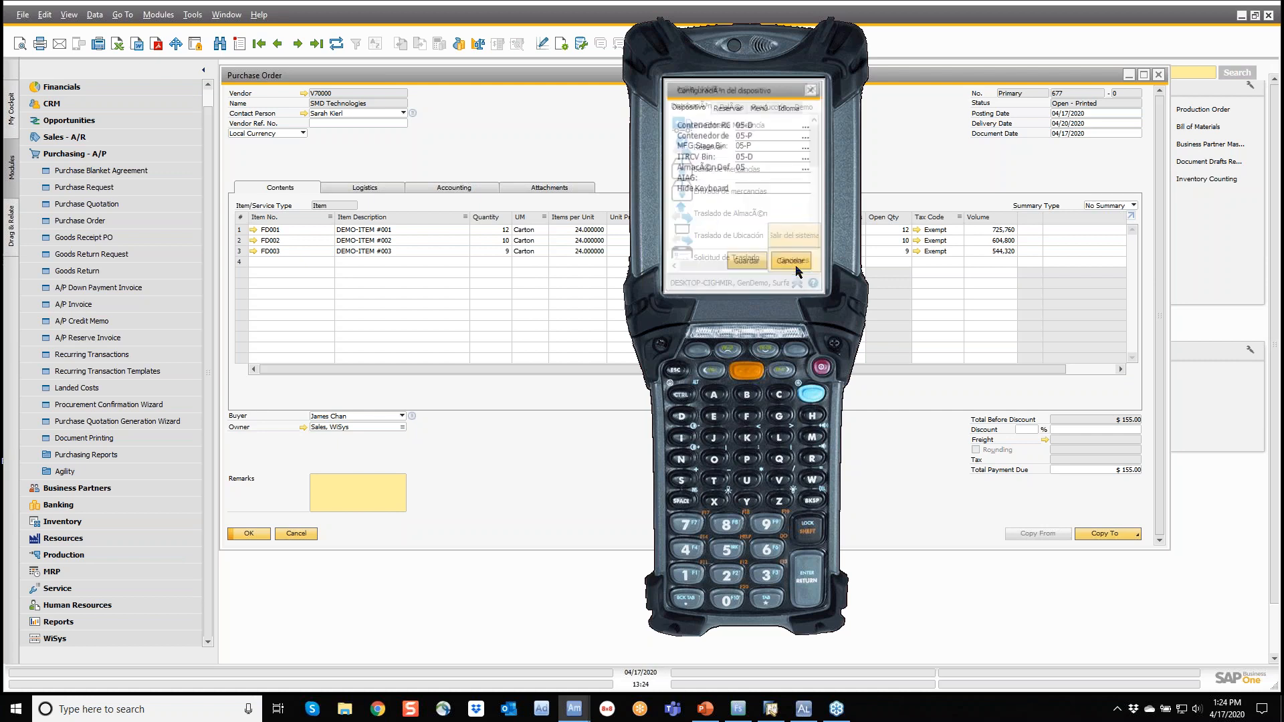
pyautogui.click(788, 106)
pyautogui.click(789, 125)
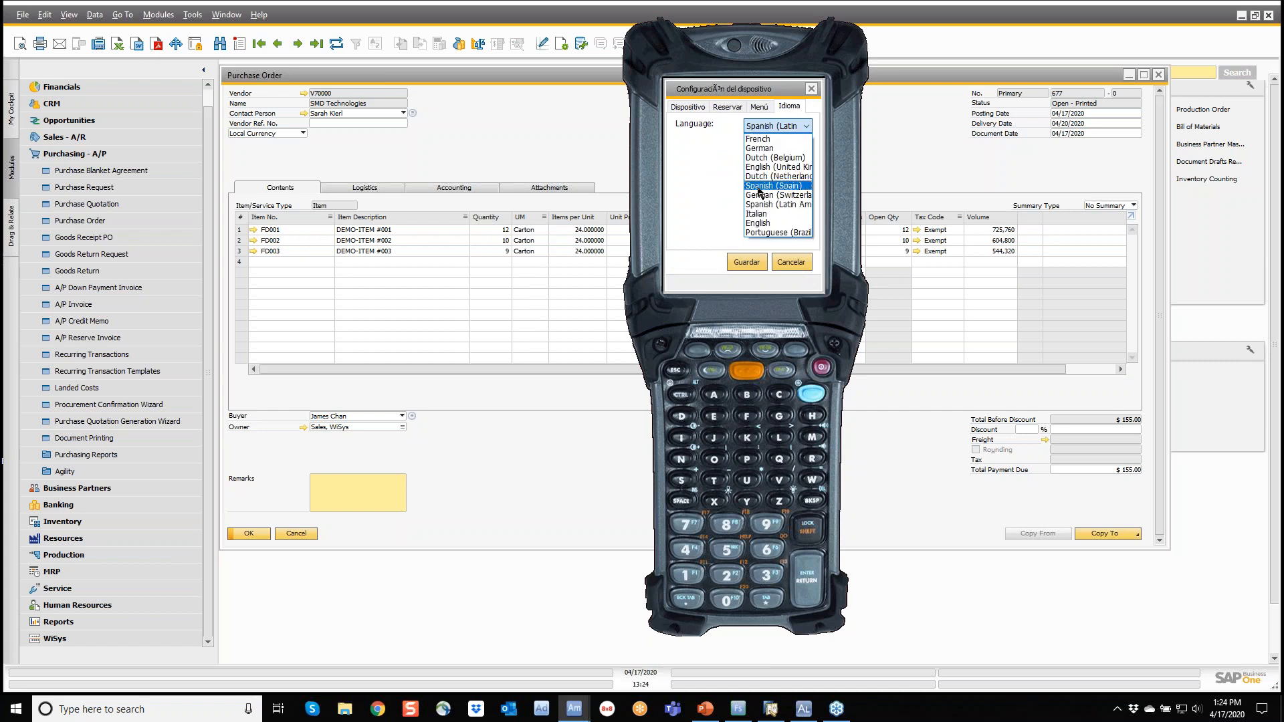
pyautogui.click(758, 226)
pyautogui.click(746, 262)
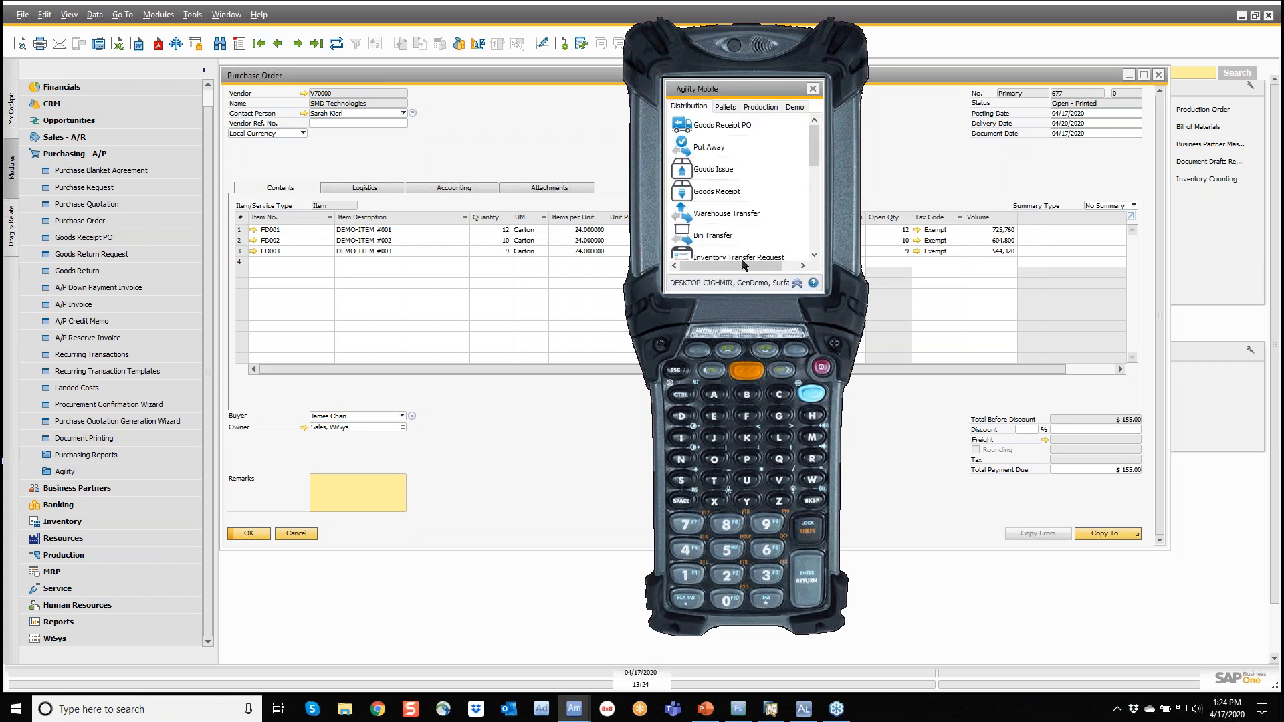
# Step: Start a Goods Receipt PO for the SMD Technologies order and receive 12 cartons of FD001 into bin 05-D
pyautogui.click(716, 127)
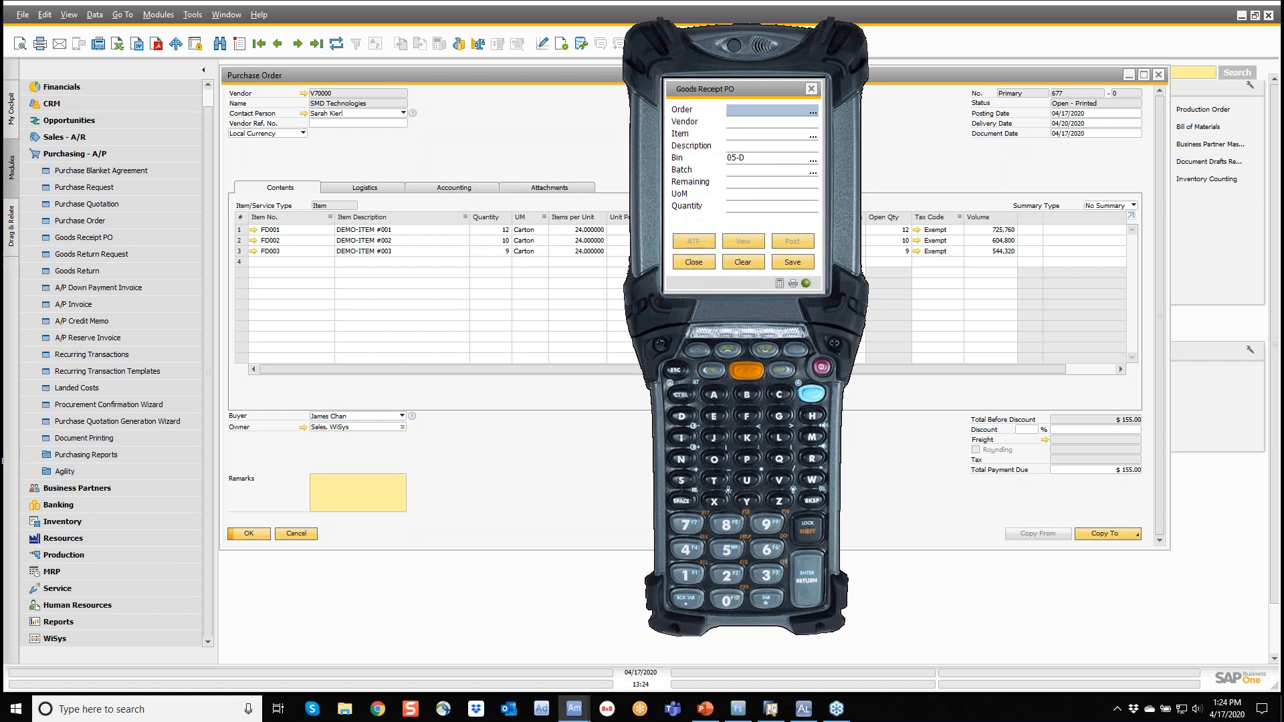
pyautogui.write('677')
pyautogui.write('FD001')
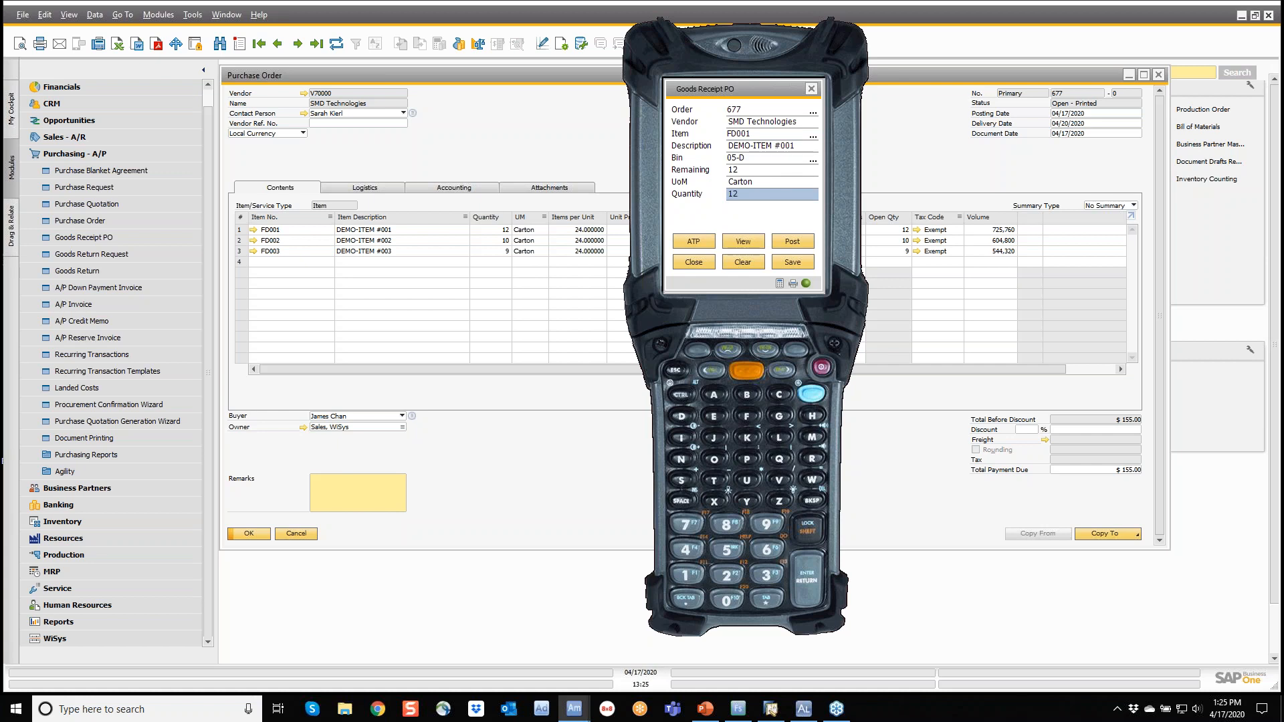
pyautogui.write('12')
pyautogui.press('Return')
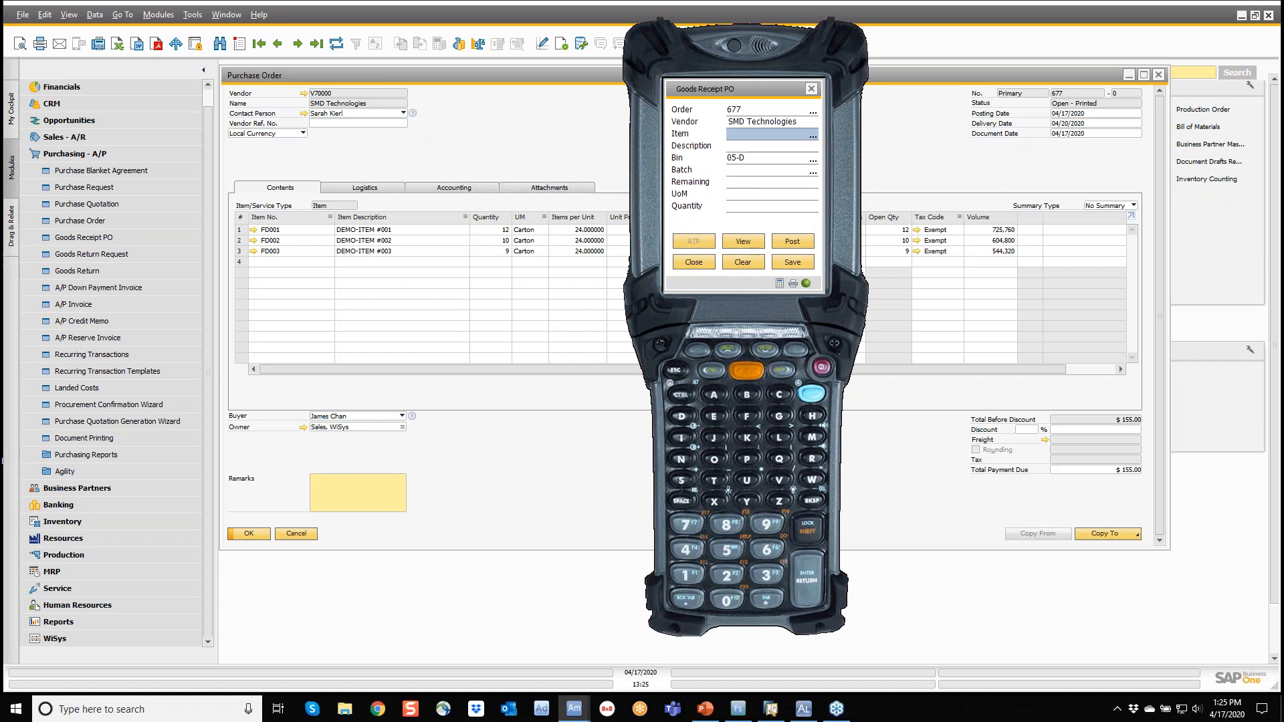
# Step: Receive 10 cartons of FD002 and 9 cartons of FD003 against the same purchase order
pyautogui.write('FD002')
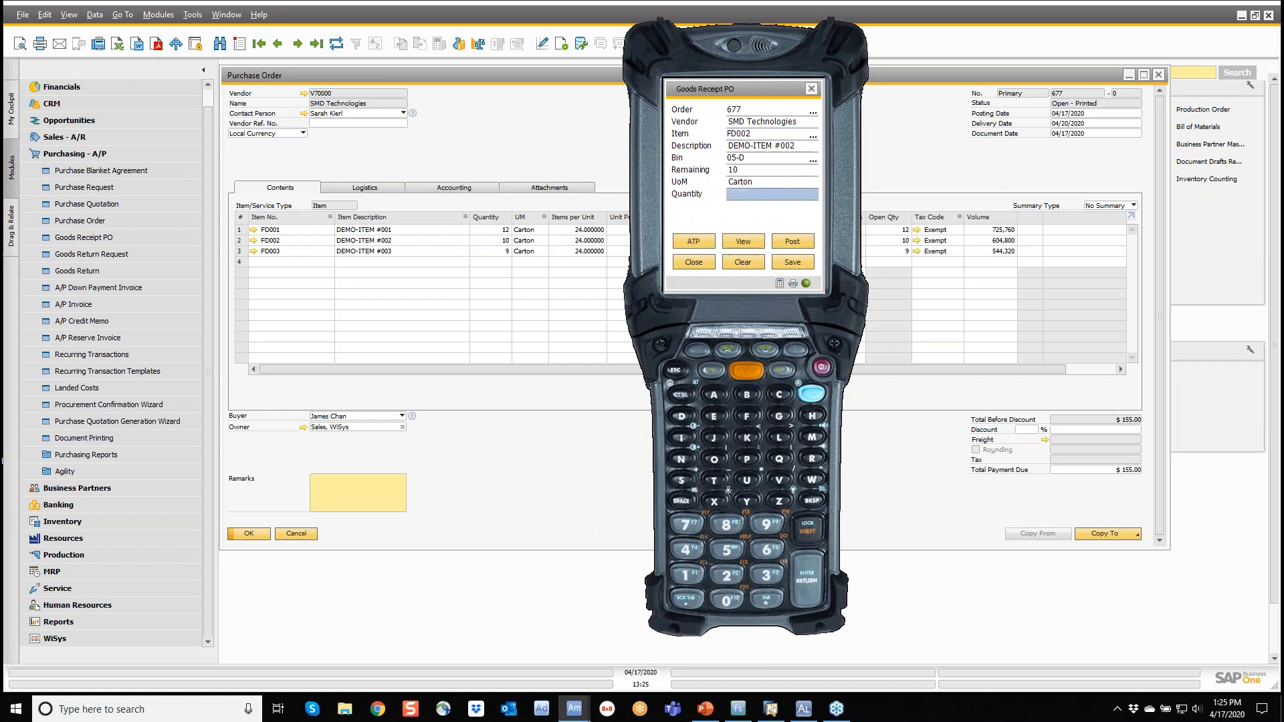
pyautogui.write('10')
pyautogui.press('Return')
pyautogui.write('FD0039')
pyautogui.press('Return')
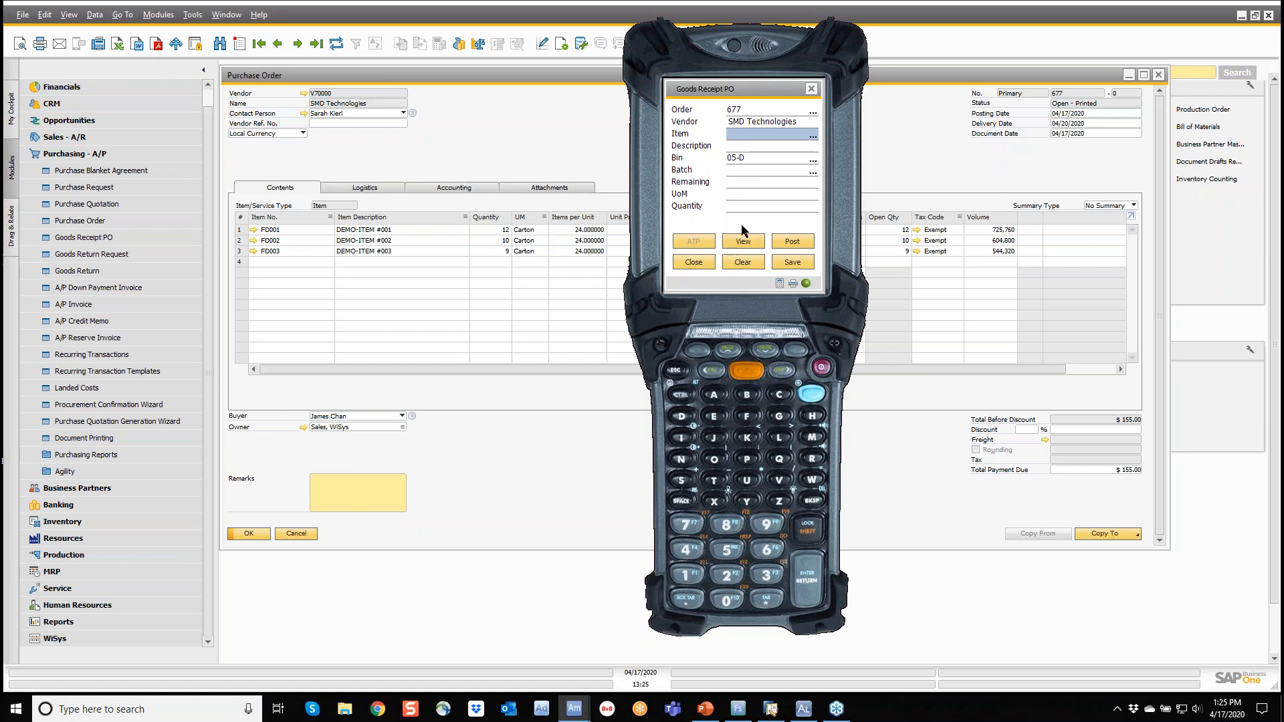
# Step: Post the goods receipt and look through the label previews for the received items
pyautogui.click(793, 247)
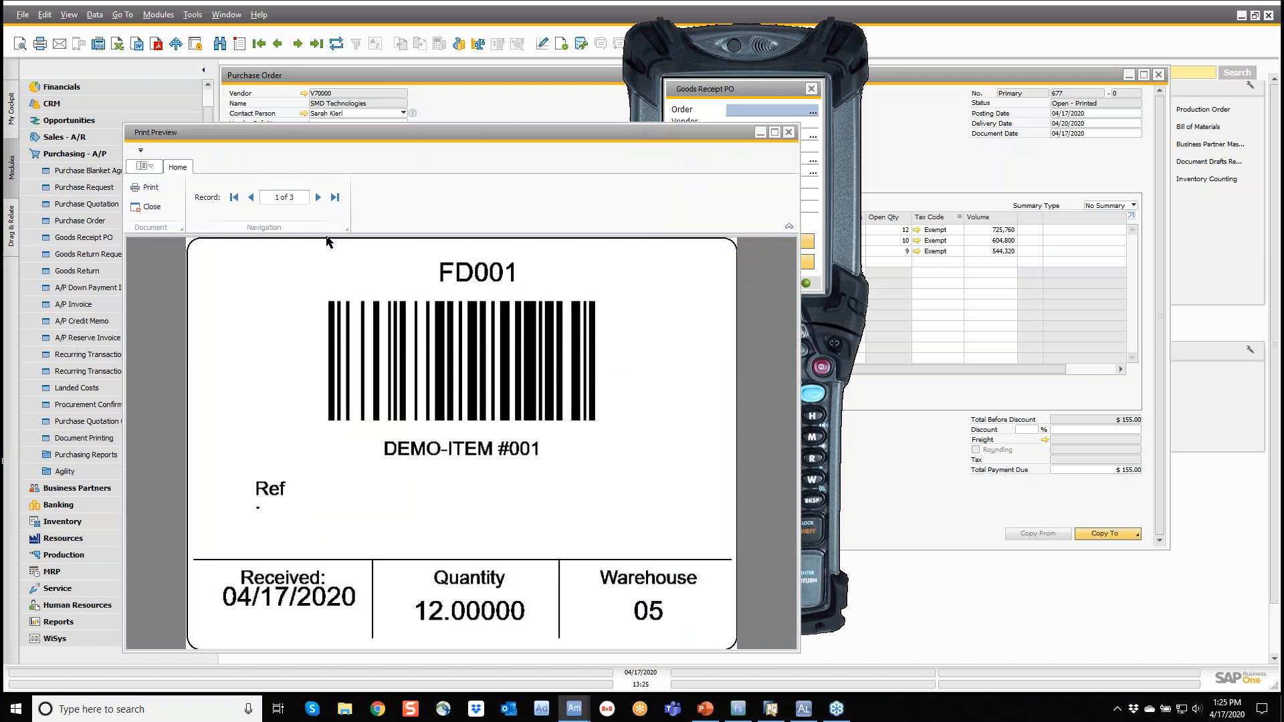
pyautogui.click(317, 198)
pyautogui.click(317, 198)
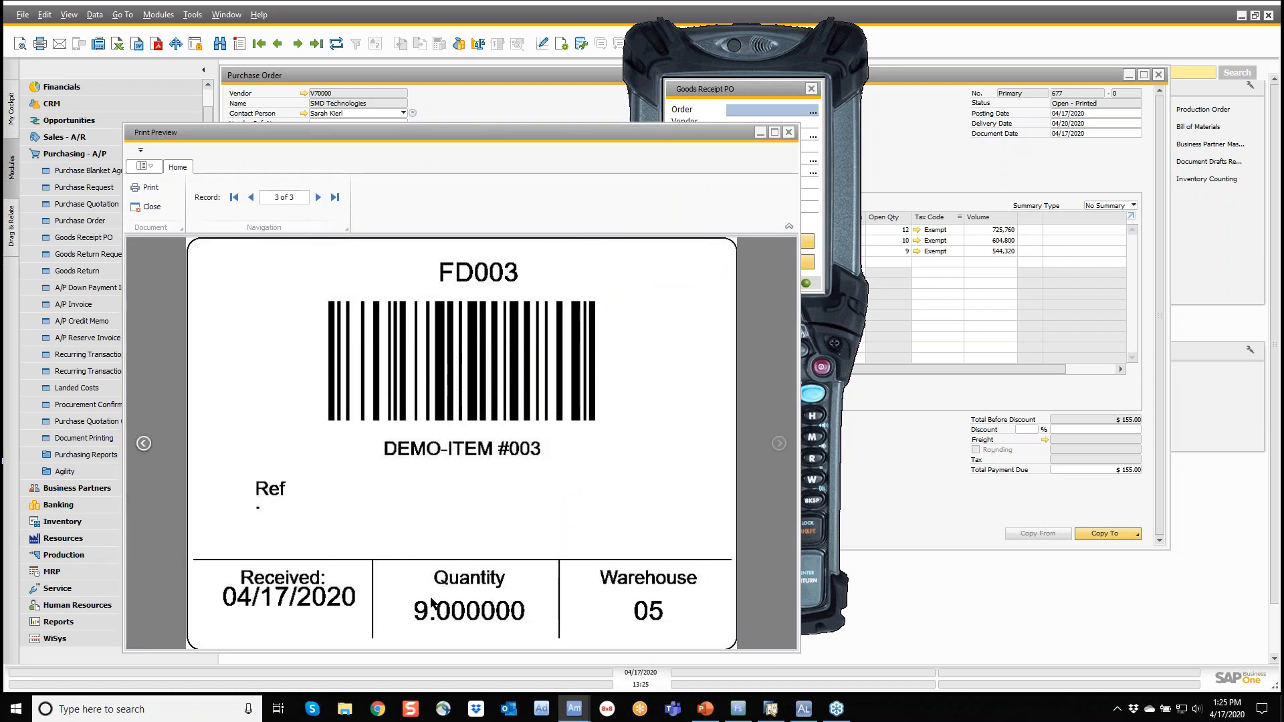
pyautogui.click(790, 133)
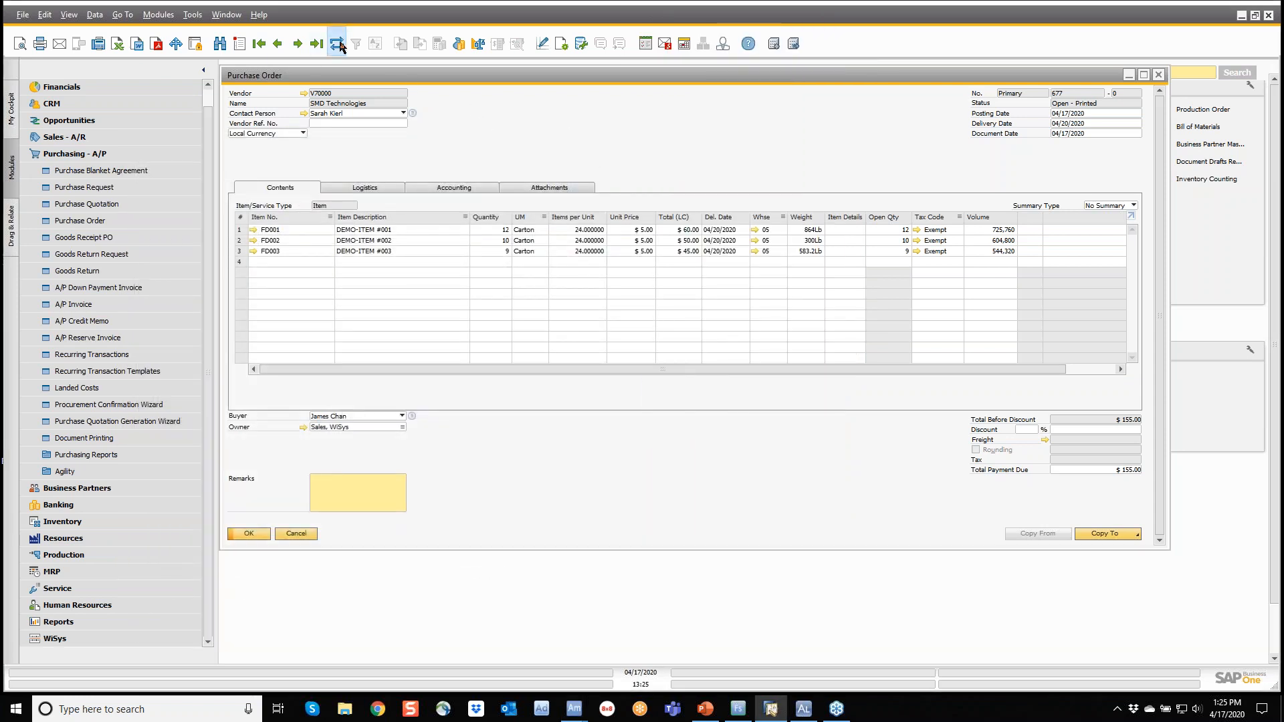
# Step: In SAP Business One, refresh the purchase order and inspect the Goods Receipt PO created from it
pyautogui.click(338, 44)
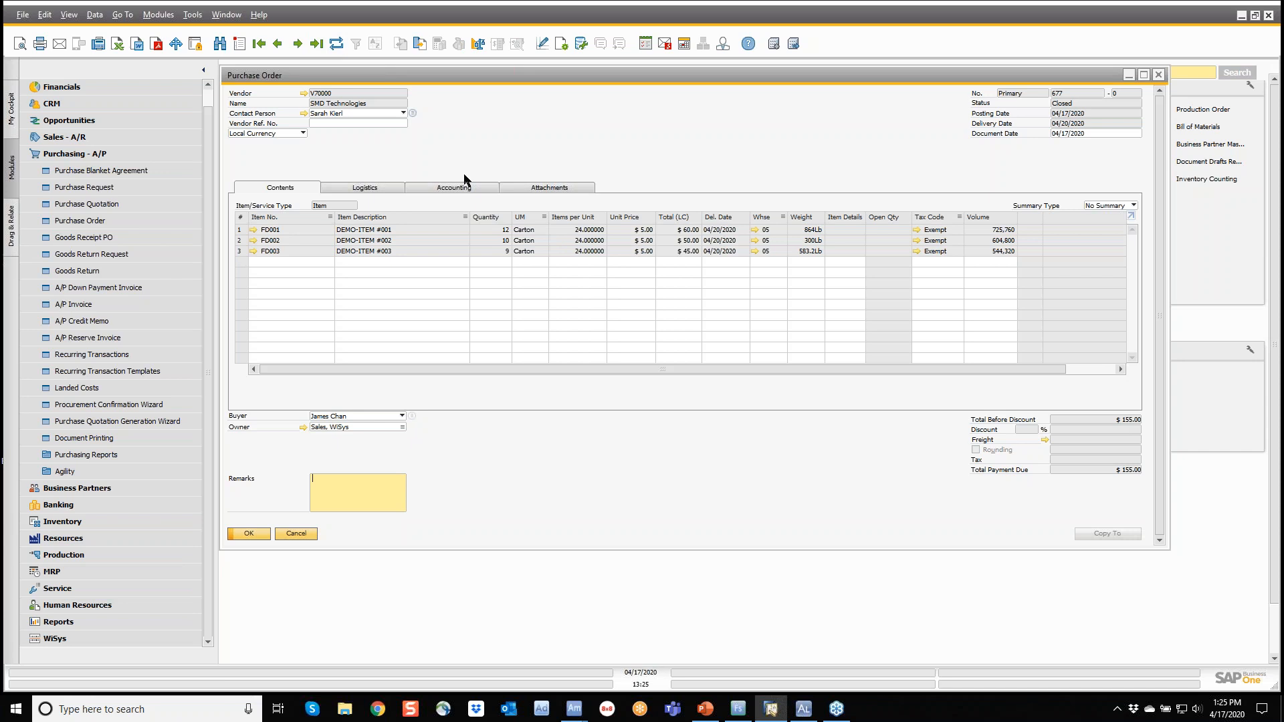
pyautogui.click(420, 43)
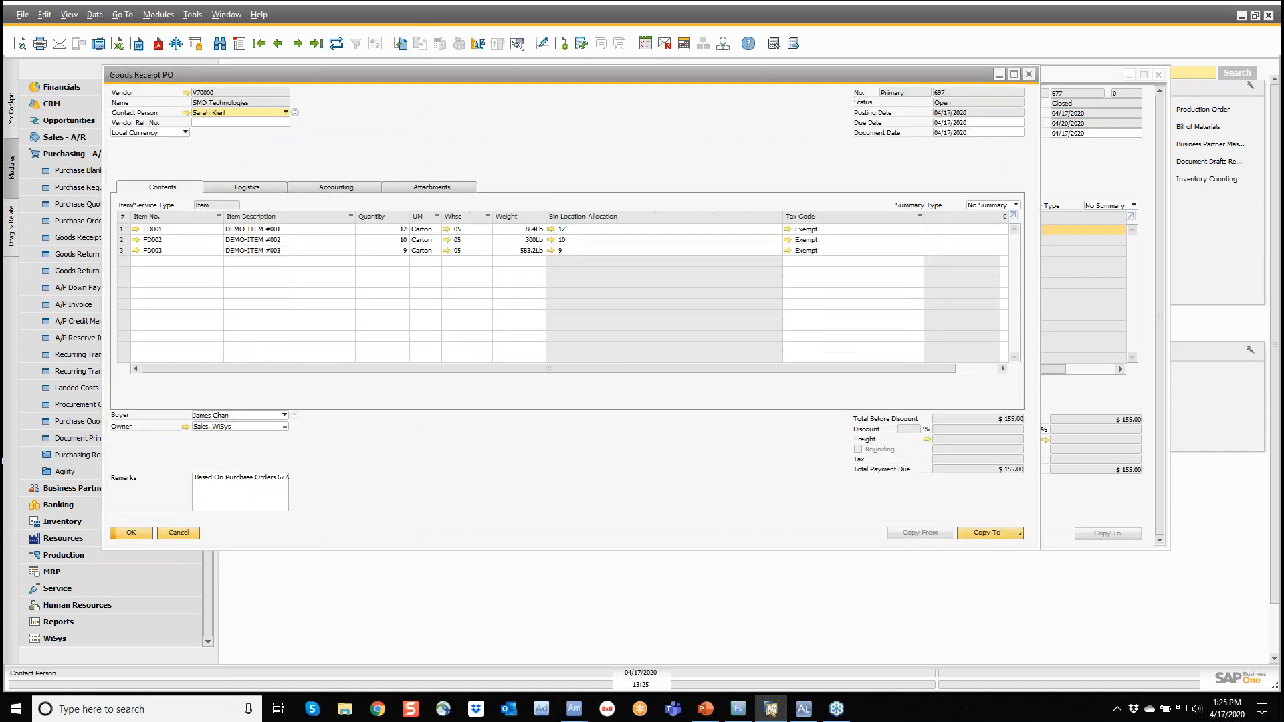
pyautogui.click(1029, 74)
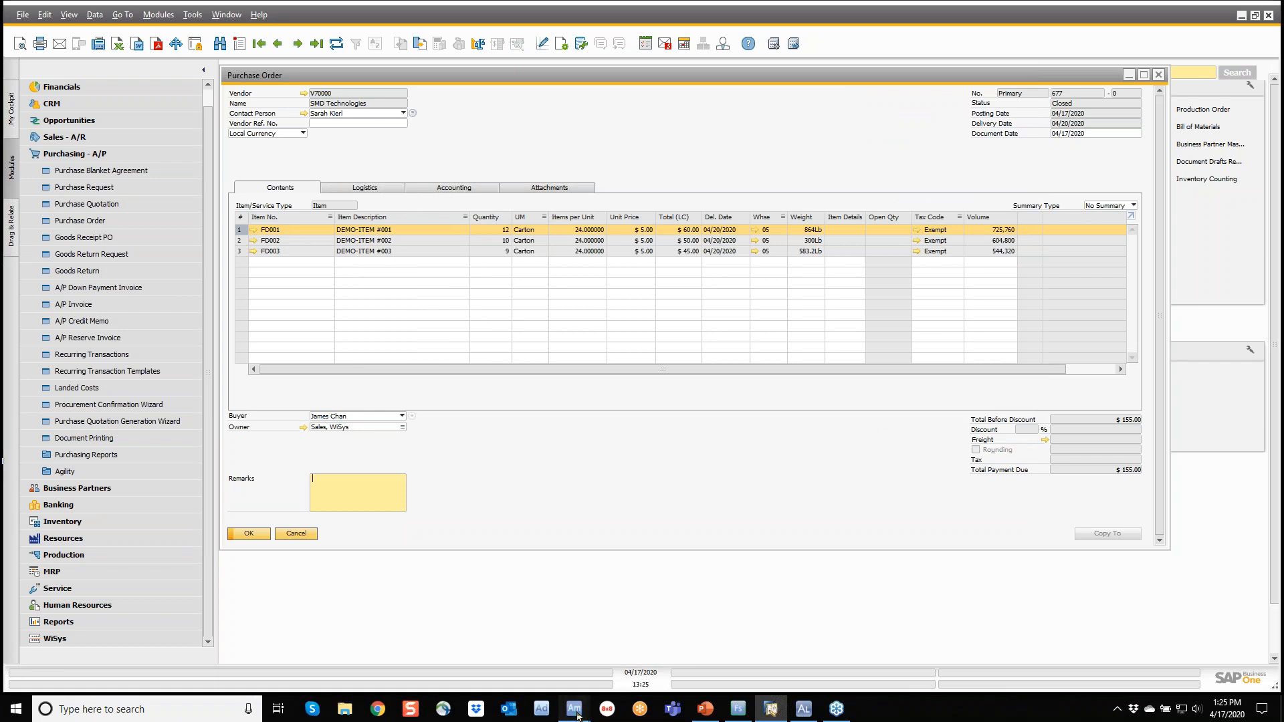
# Step: Return to Agility Mobile and put away 12 of item FD001 from bin 05-D into bin 05-A1-1
pyautogui.click(671, 650)
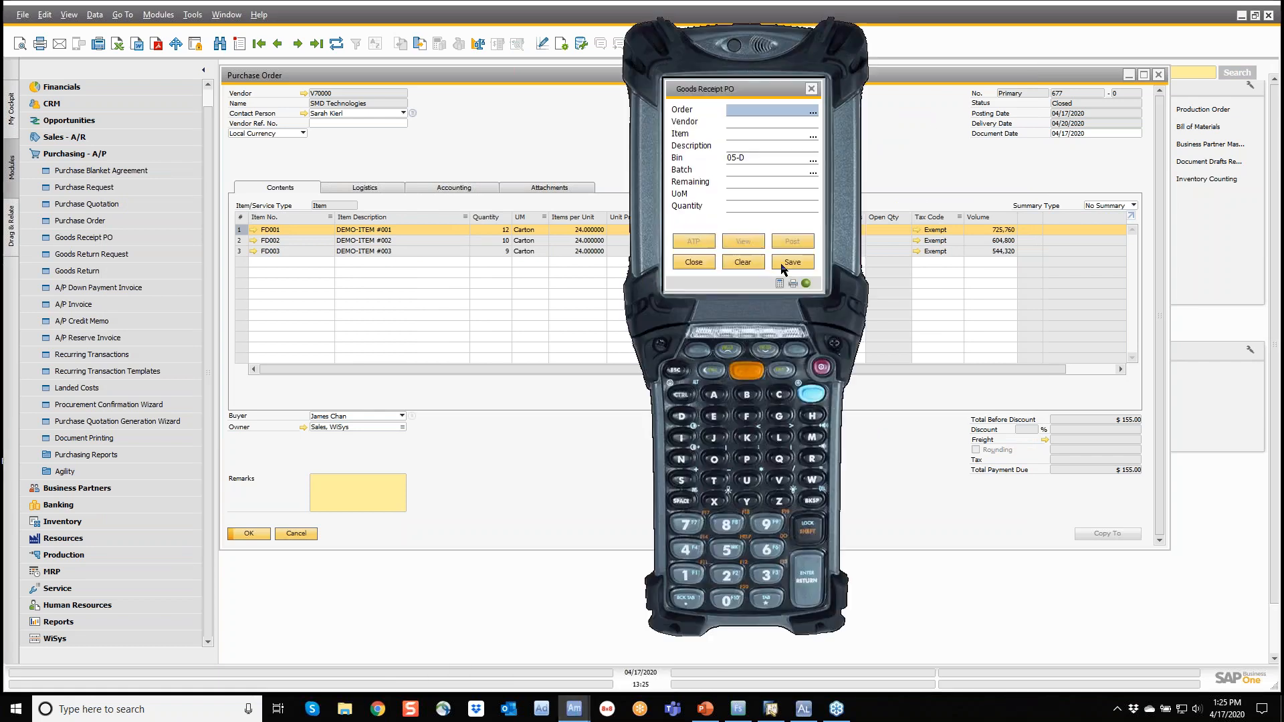
pyautogui.click(702, 262)
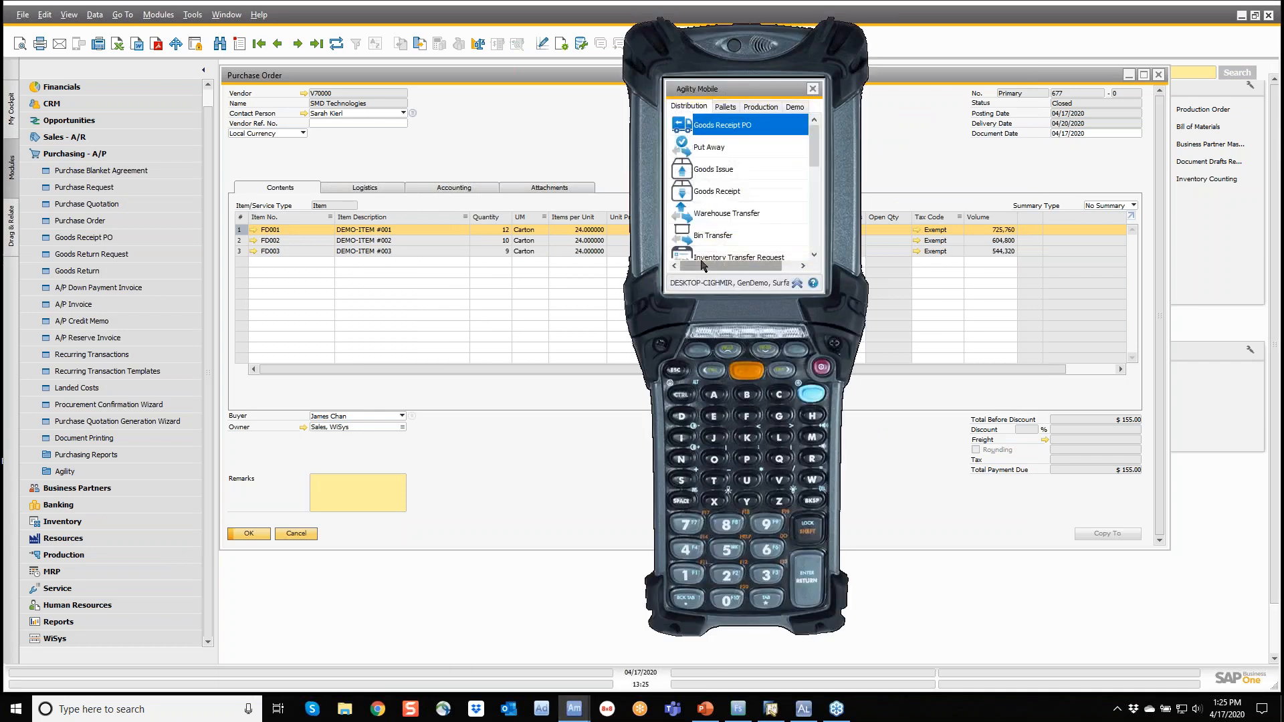
pyautogui.click(710, 153)
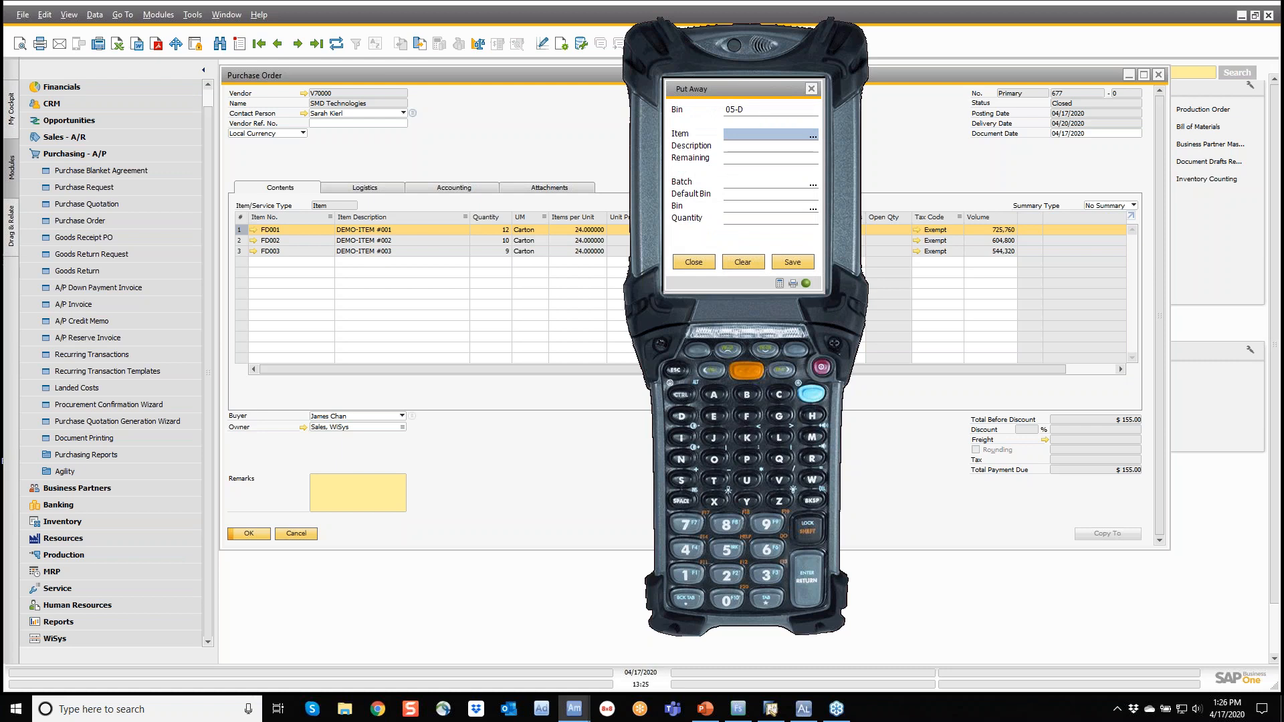
pyautogui.write('FD001')
pyautogui.press('Return')
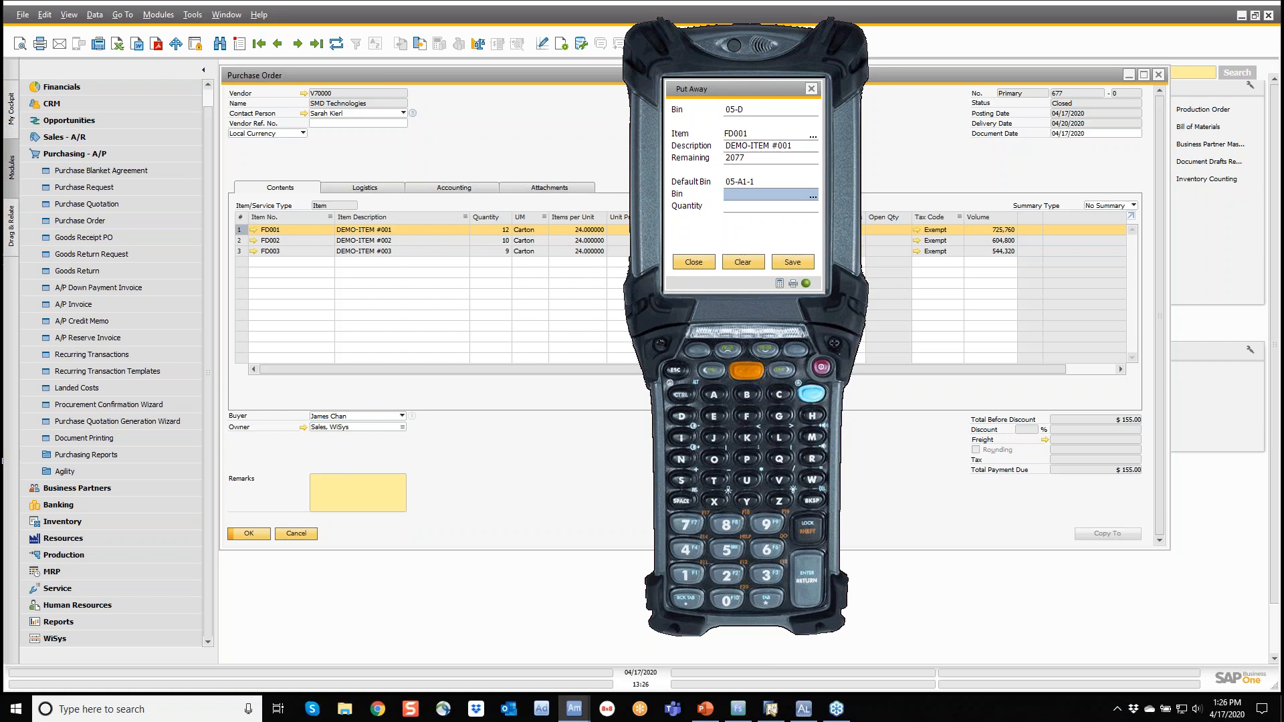
pyautogui.write('05-A1-1')
pyautogui.press('Return')
pyautogui.write('12')
pyautogui.press('Return')
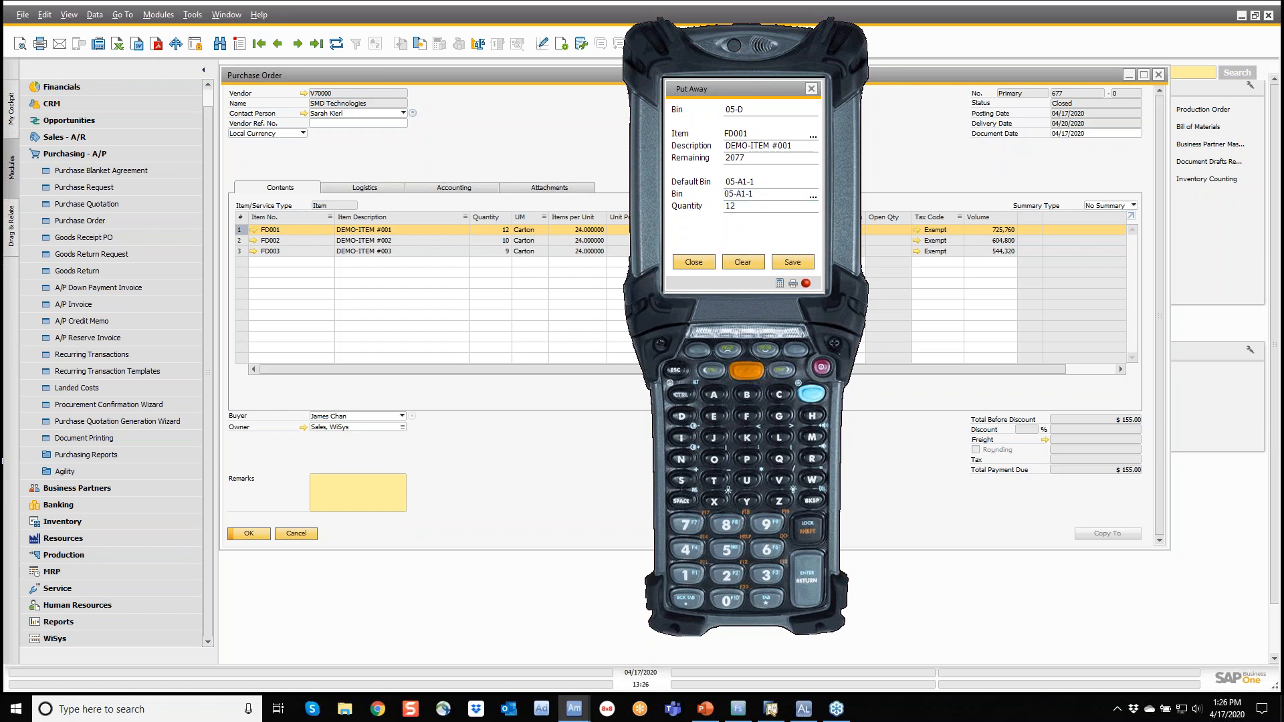
# Step: Put away 9 of item FD003 from bin 05-D into bin 05-A1-3
pyautogui.write('FD003')
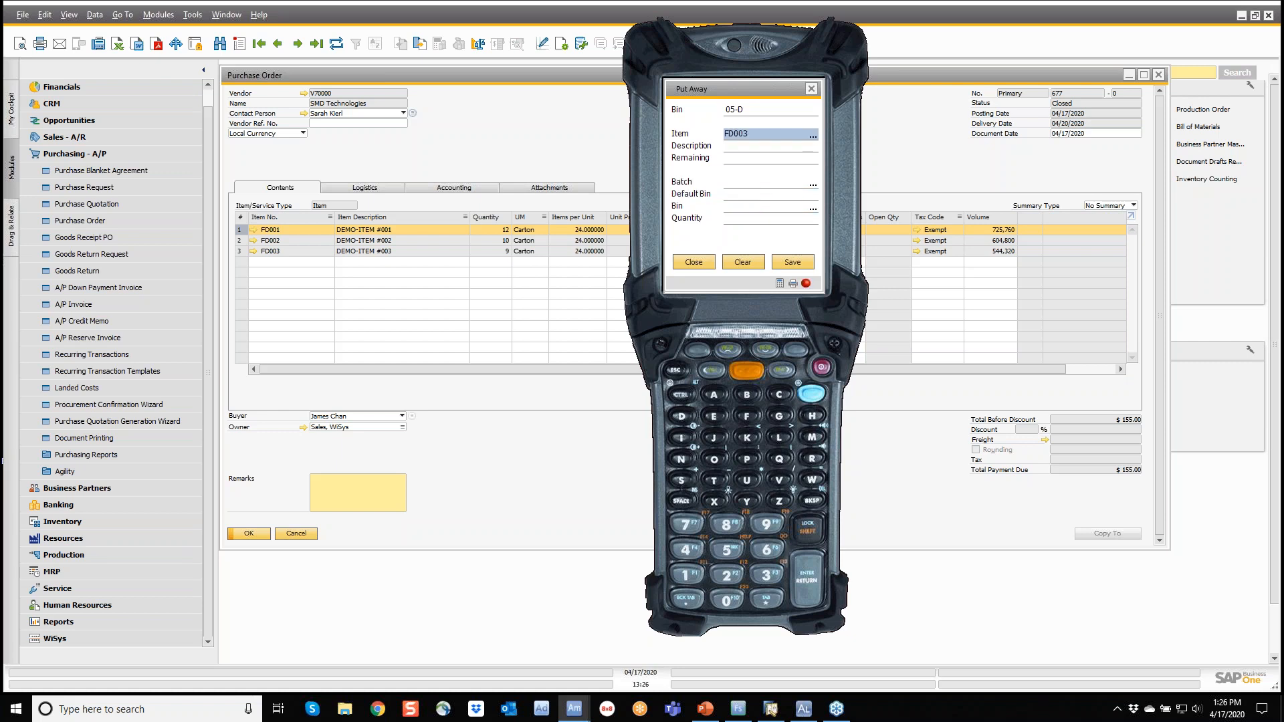
pyautogui.press('Return')
pyautogui.write('05-A1-3')
pyautogui.press('Return')
pyautogui.write('905-A1-3')
pyautogui.press('Return')
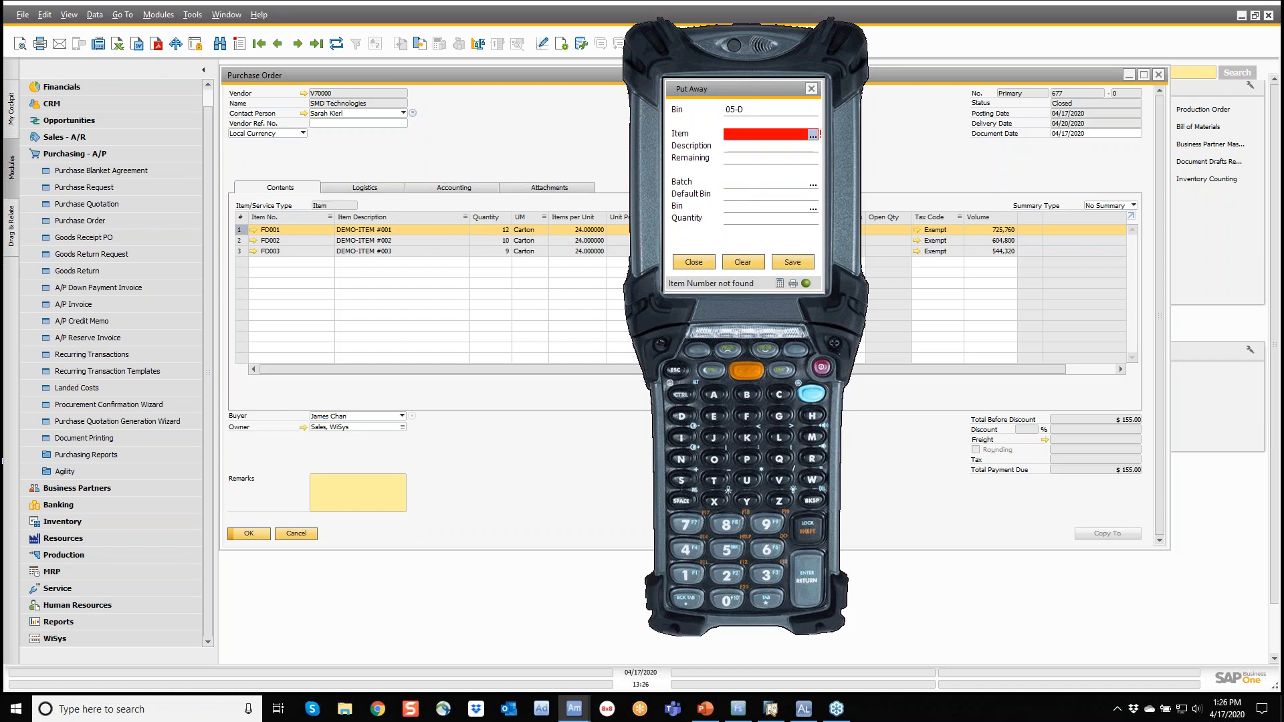
# Step: Look up the items stored in bin 05-D, select A00002, leave Put Away without saving, and browse the Distribution functions
pyautogui.click(814, 135)
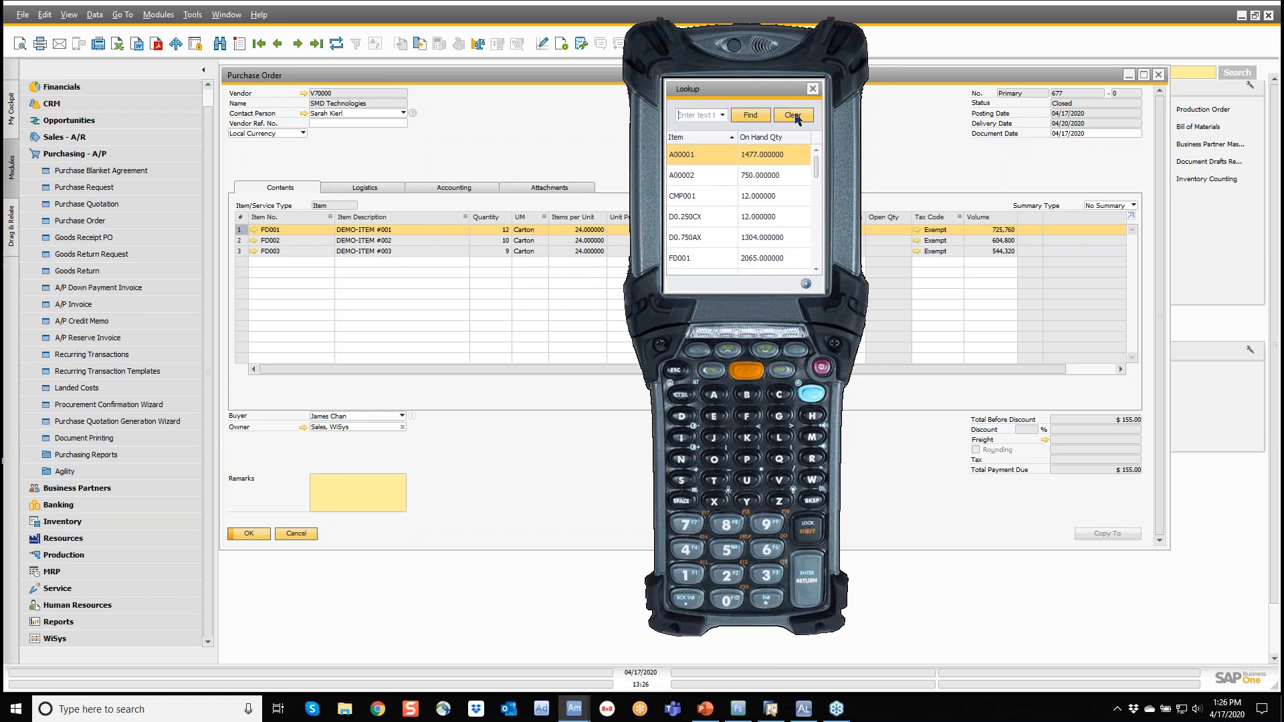
pyautogui.doubleClick(683, 175)
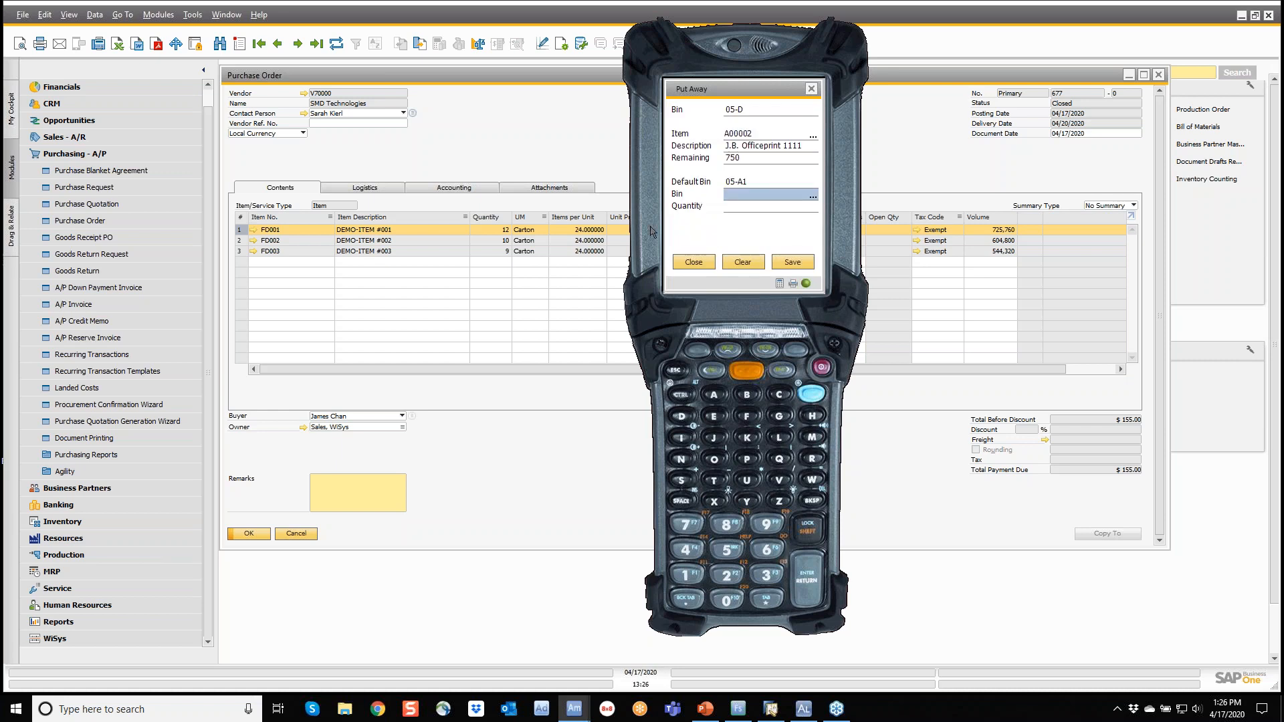
pyautogui.click(696, 262)
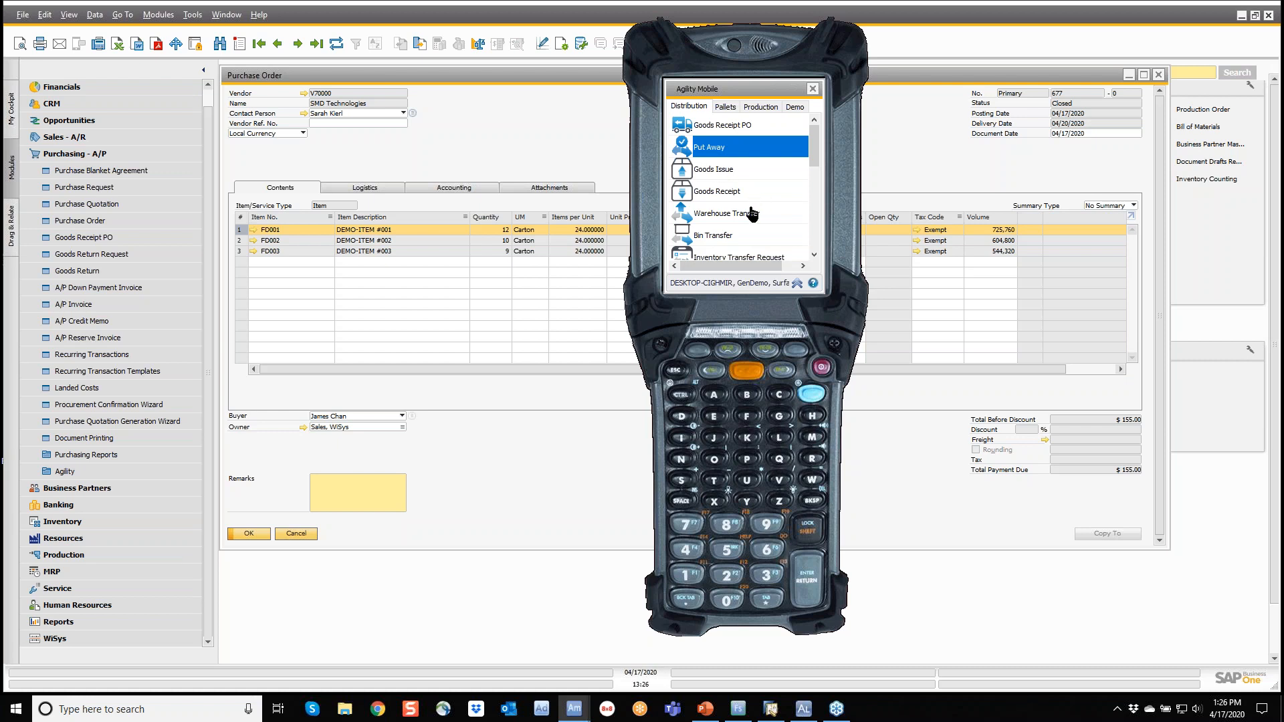
pyautogui.scroll(-1, 719, 240)
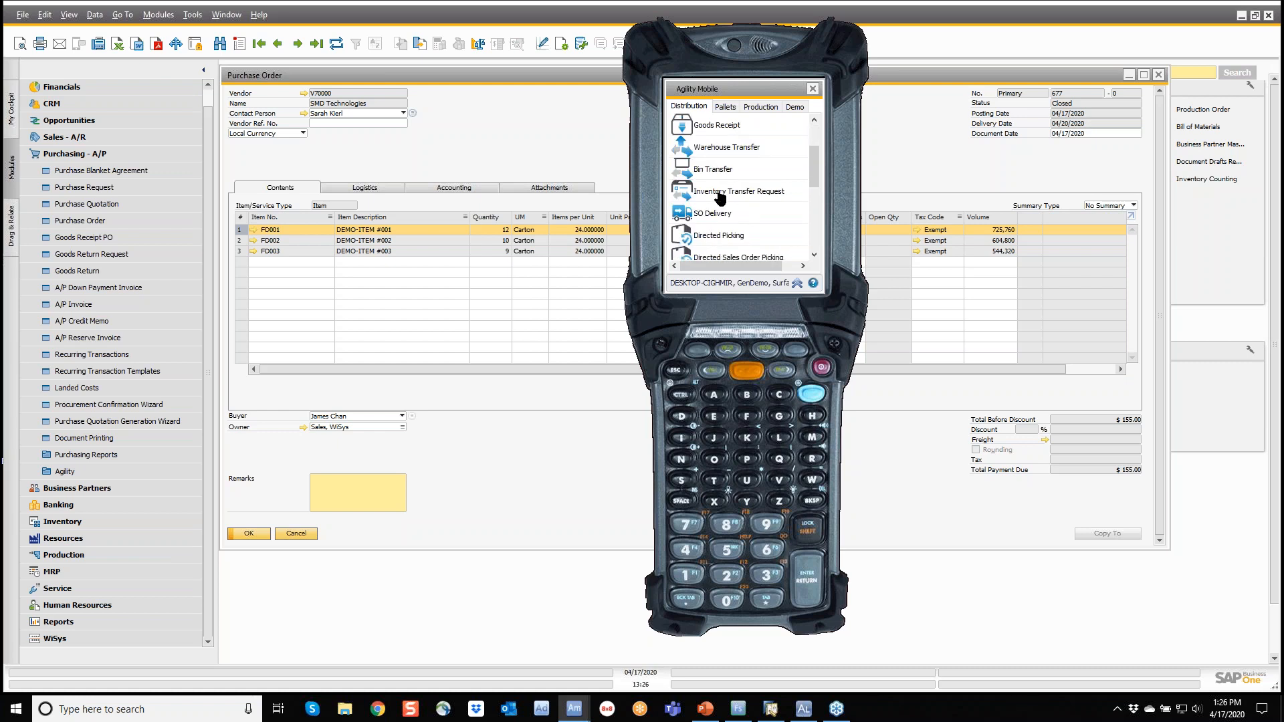
pyautogui.scroll(3, 721, 196)
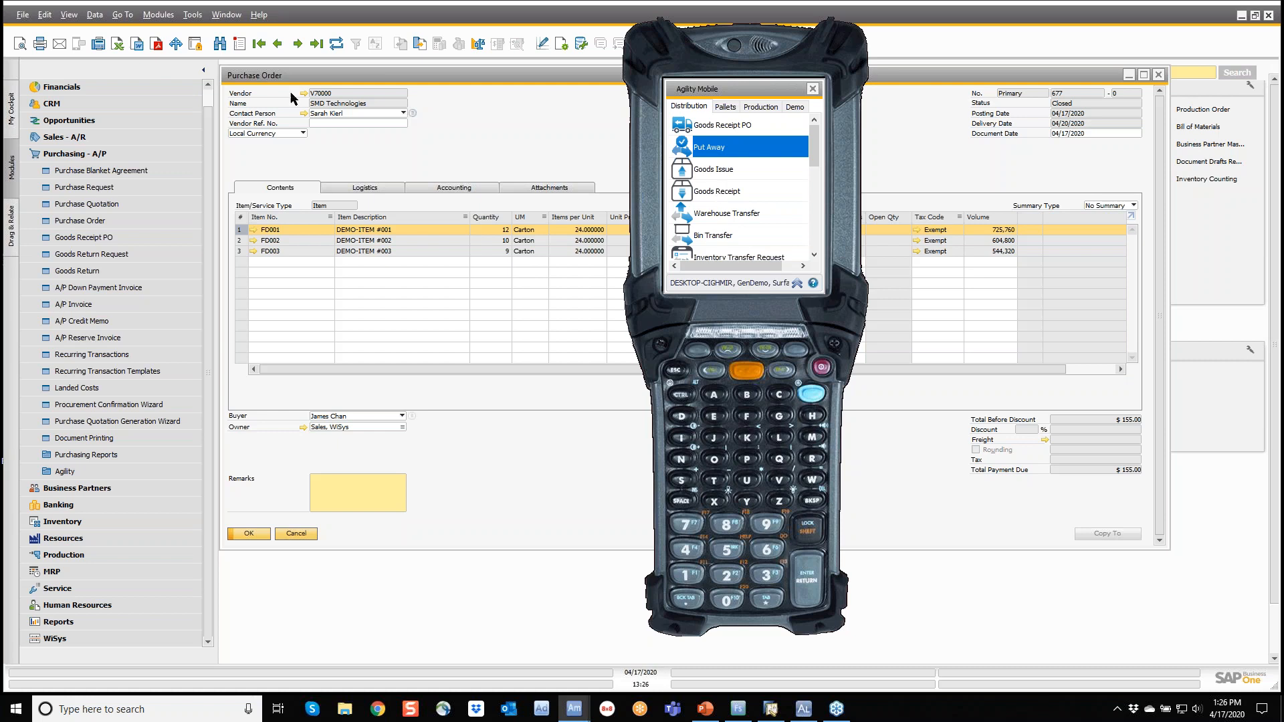
# Step: Open Agility's Purchase Orders list in SAP Business One and apply the DEMO layout
pyautogui.click(65, 472)
pyautogui.click(65, 472)
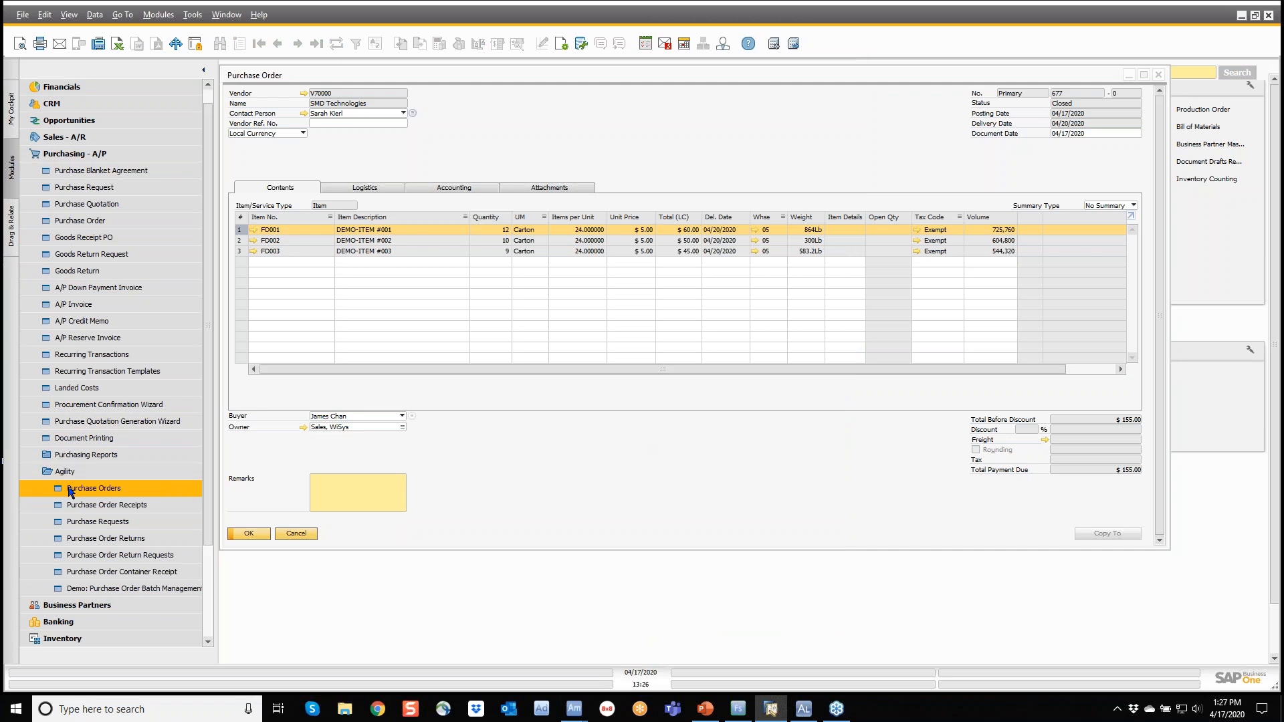
pyautogui.click(70, 490)
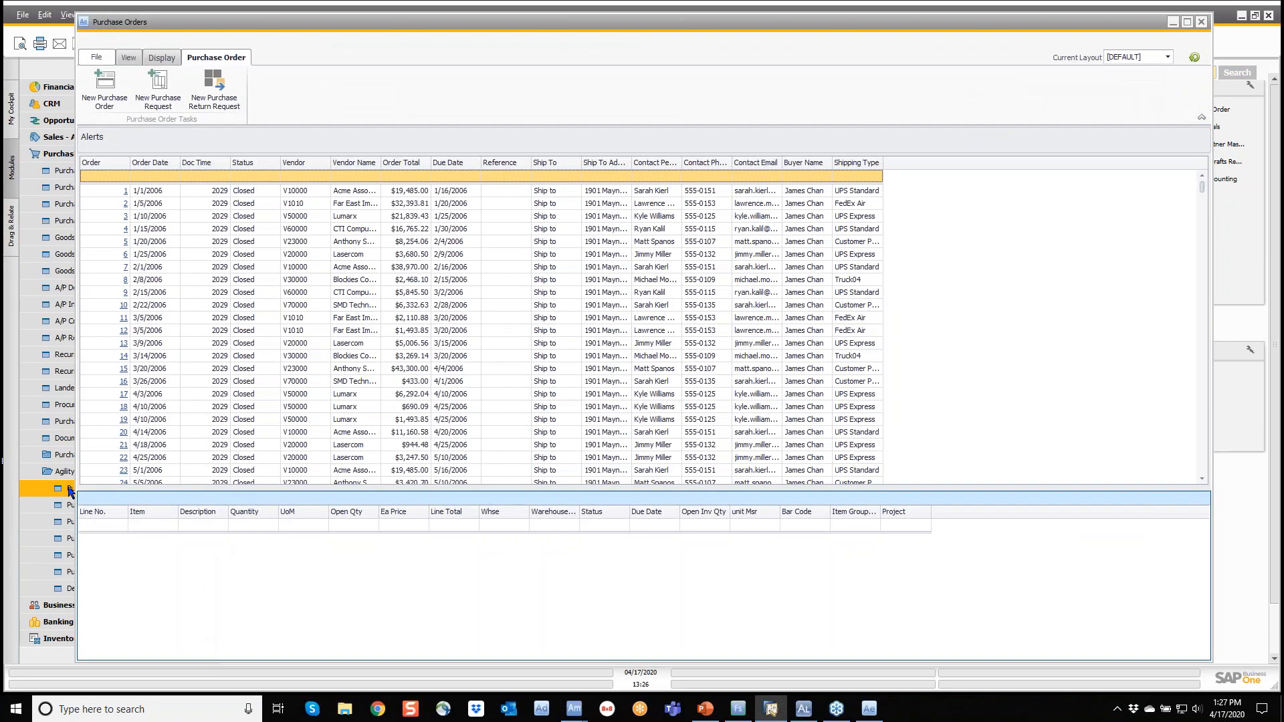
pyautogui.click(1142, 59)
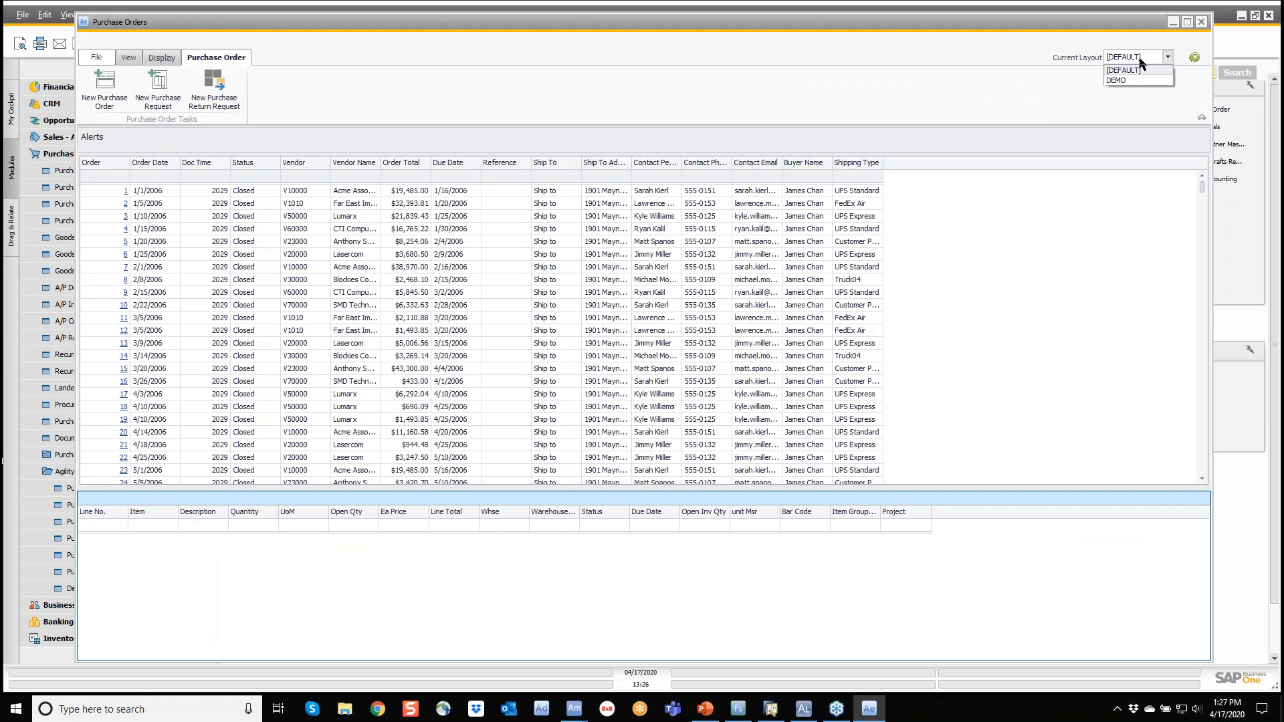
pyautogui.click(1117, 80)
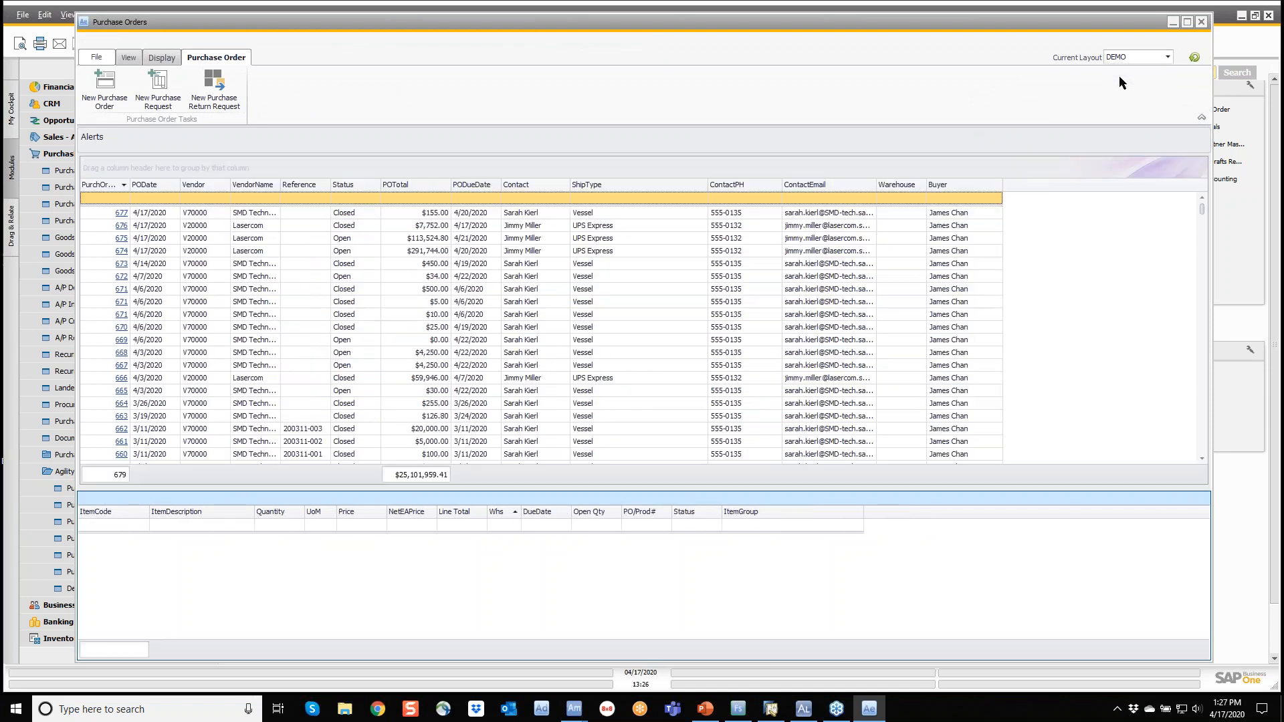
# Step: View the line items of a recent open Lasercom order and filter the purchase orders to statuses containing "op"
pyautogui.click(253, 211)
pyautogui.click(253, 239)
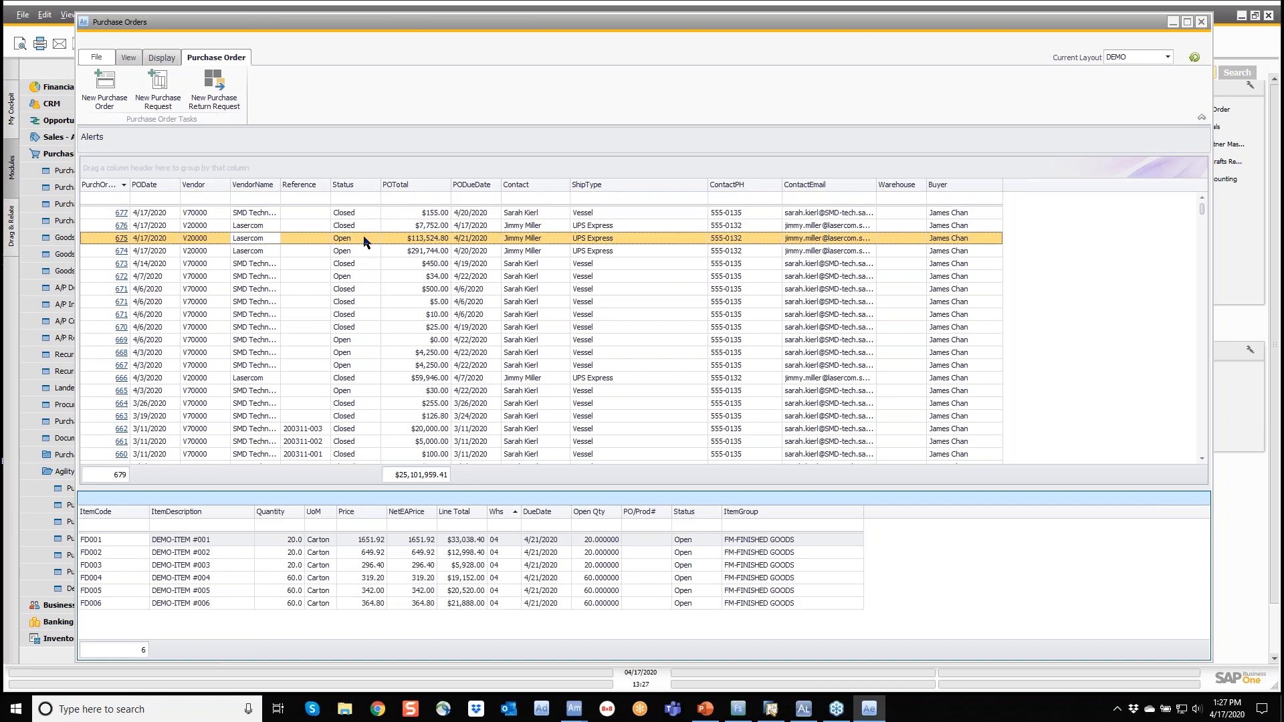
pyautogui.click(349, 199)
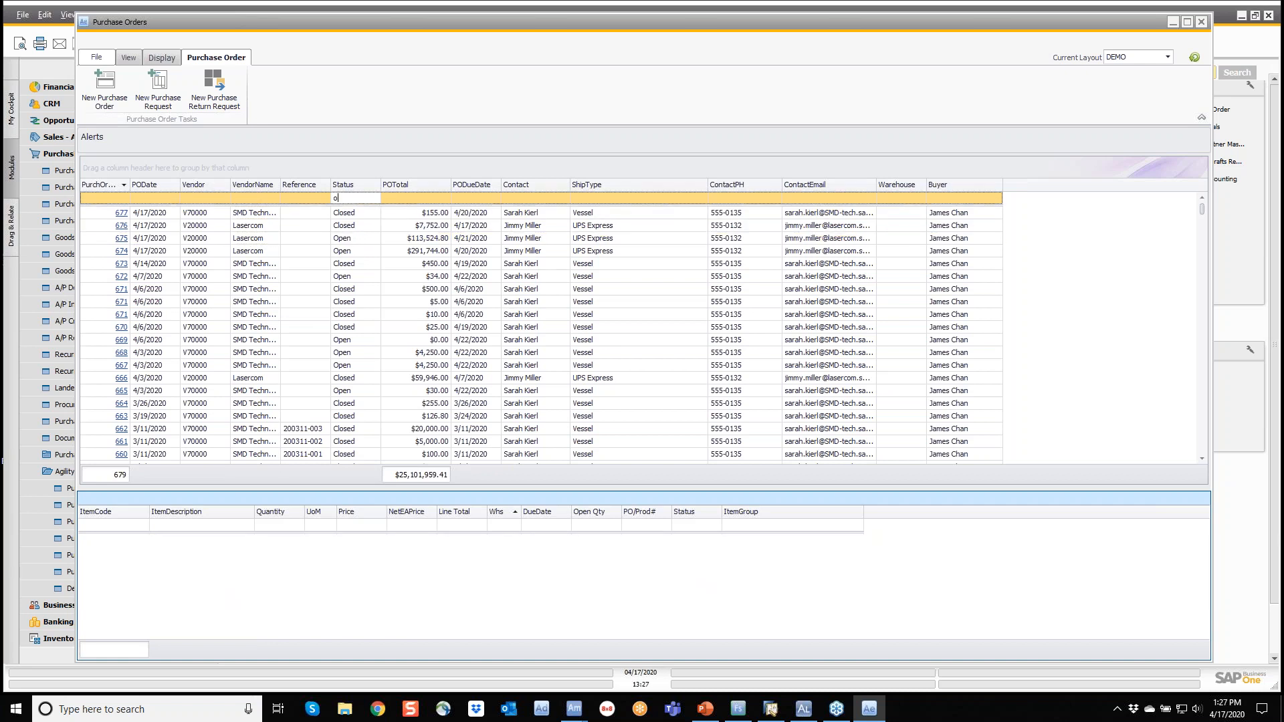
pyautogui.write('op')
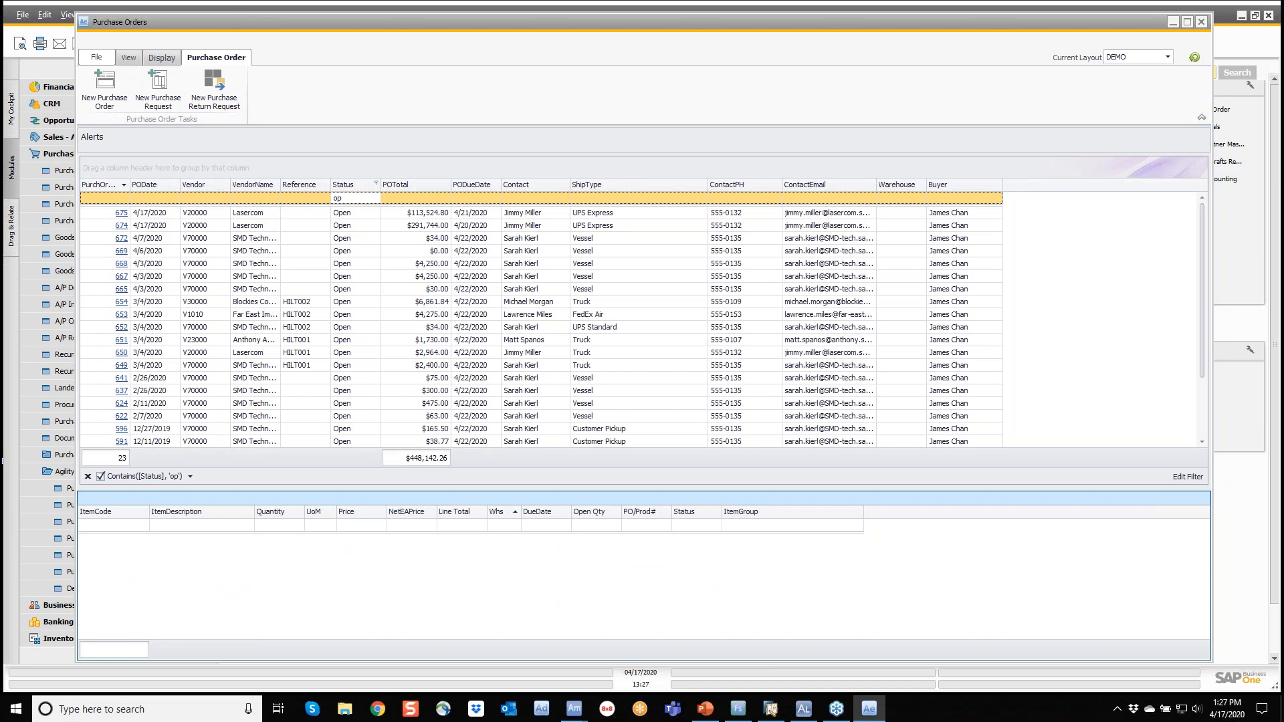
# Step: Move the ShipType column in front of VendorName, view the lines of a Vessel order, and close the purchase orders list
pyautogui.moveTo(608, 192); pyautogui.dragTo(228, 183)
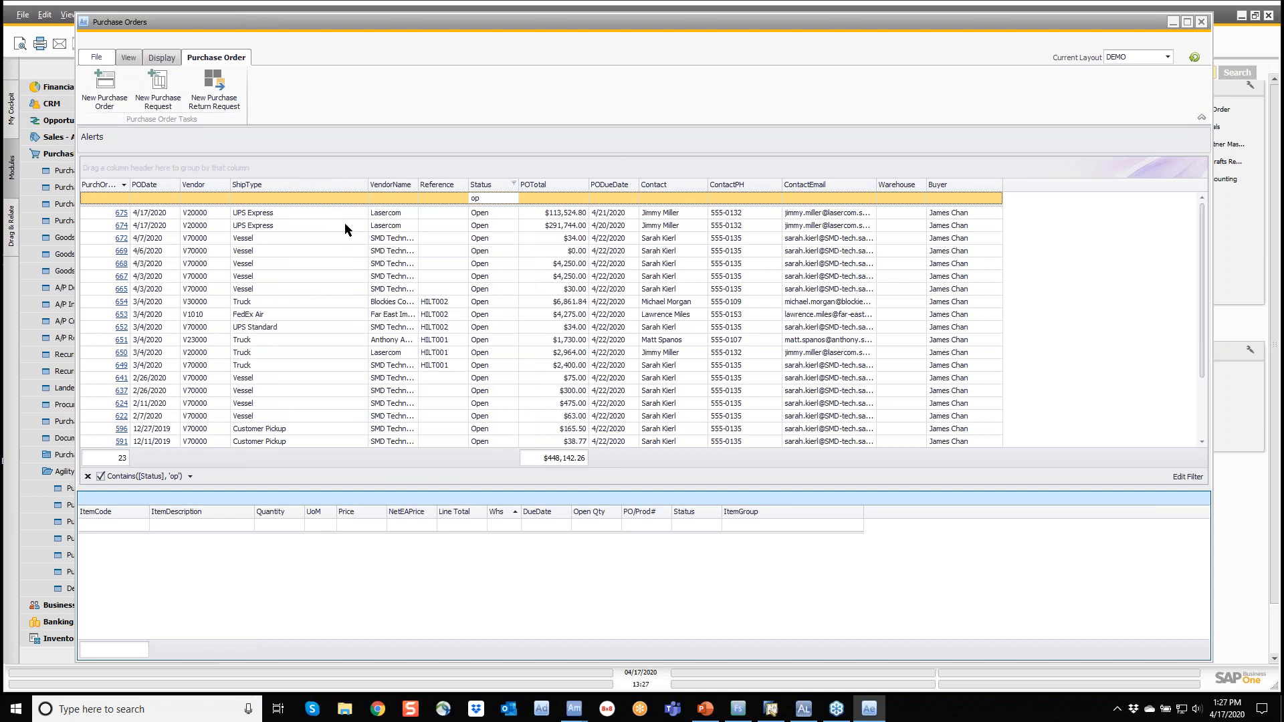
pyautogui.click(235, 292)
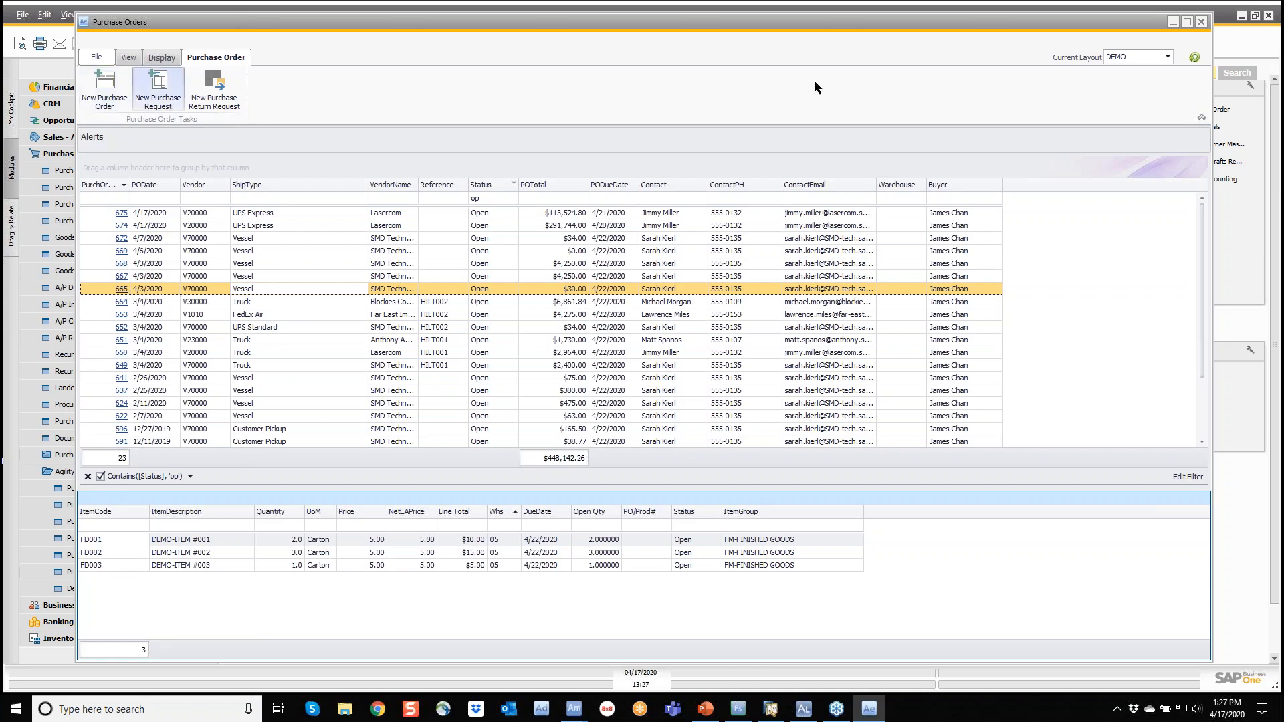
pyautogui.click(1203, 22)
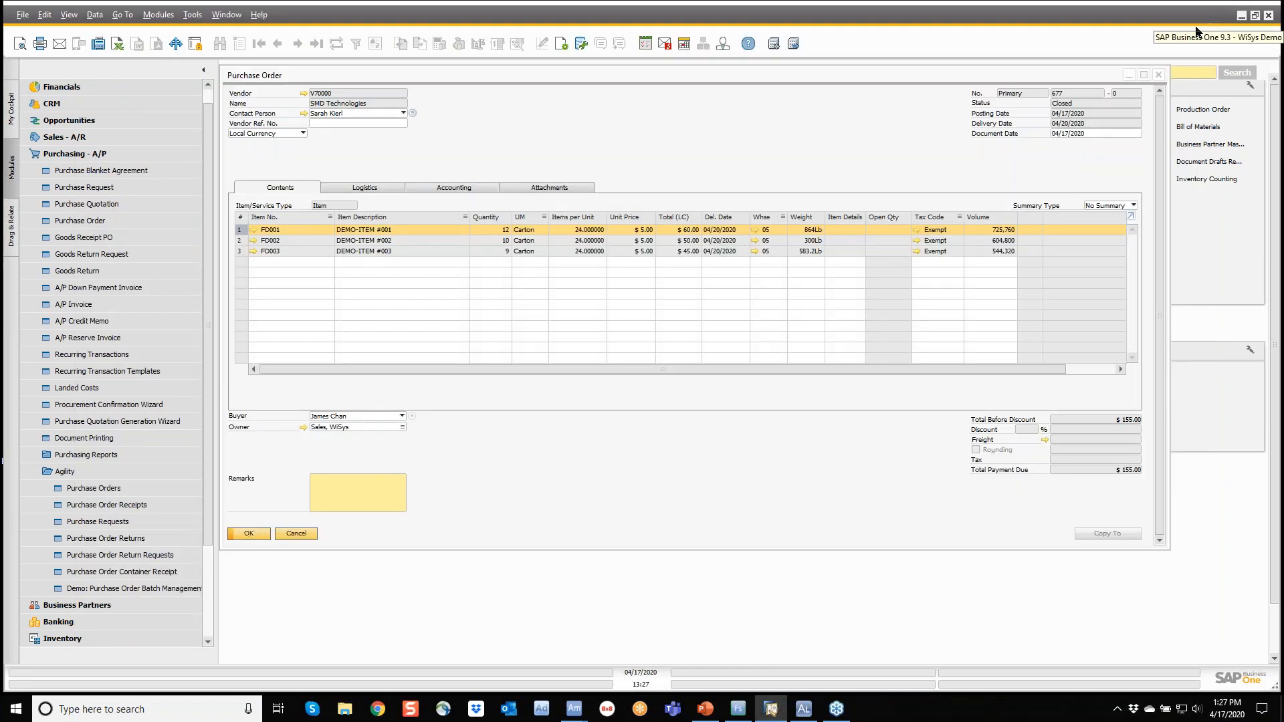
# Step: Open Purchase Order Container Receipt and select Lasercom lines FD004, FD005 and FD006 plus SMD Technologies lines FD001, FD004 and FD005
pyautogui.click(88, 574)
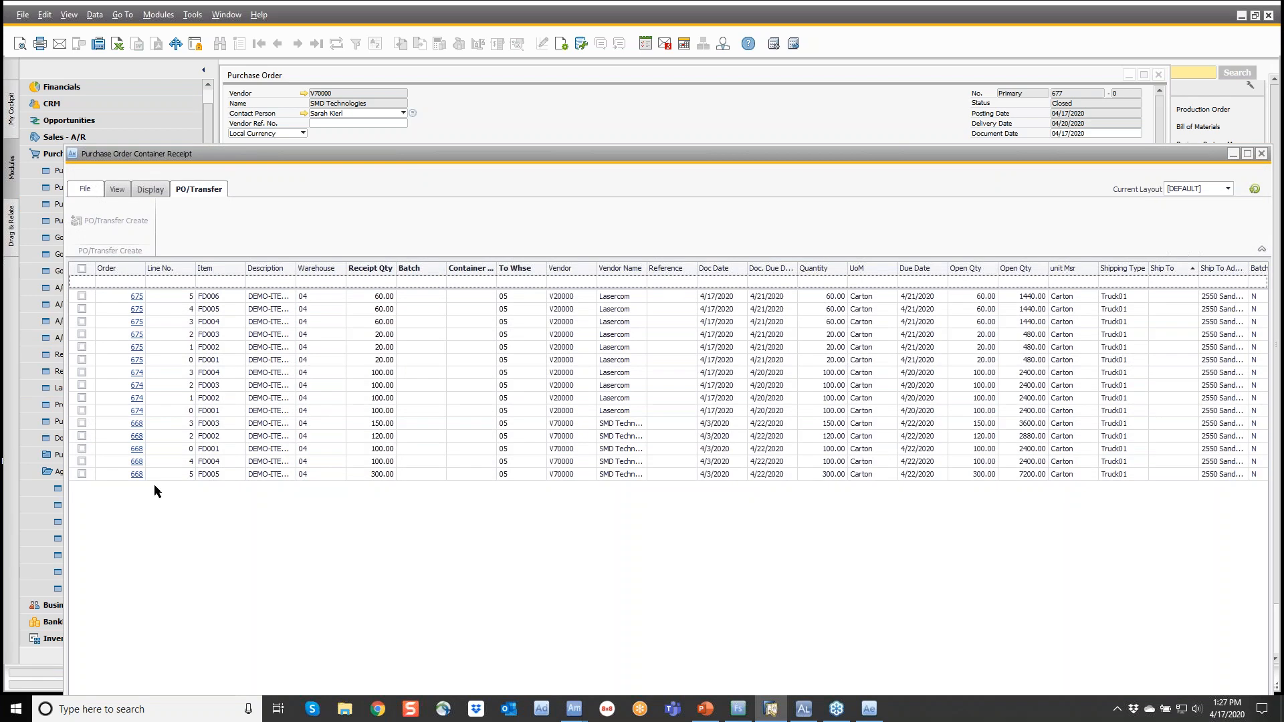
pyautogui.moveTo(323, 156); pyautogui.dragTo(316, 105)
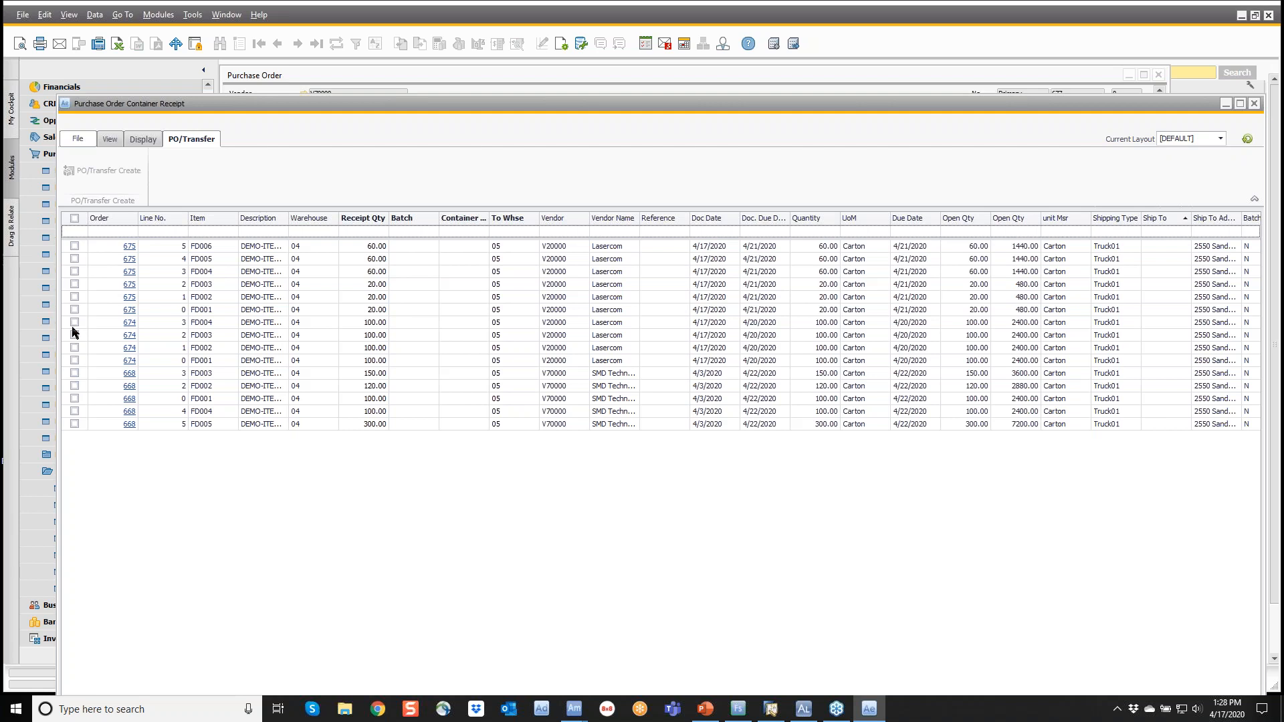
pyautogui.click(74, 247)
pyautogui.click(74, 260)
pyautogui.click(74, 271)
pyautogui.click(74, 398)
pyautogui.click(74, 411)
pyautogui.click(74, 424)
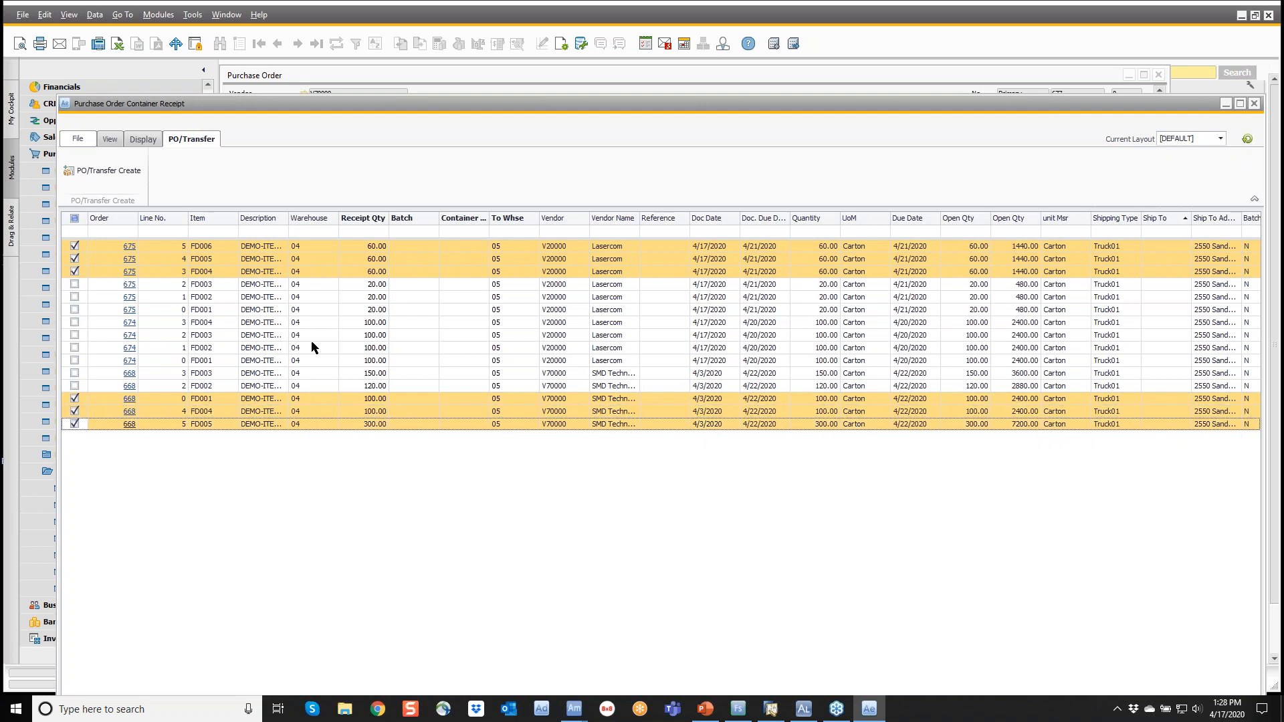
# Step: Check the editable receipt quantities and create the PO/transfer from the selected container lines
pyautogui.click(374, 249)
pyautogui.click(374, 271)
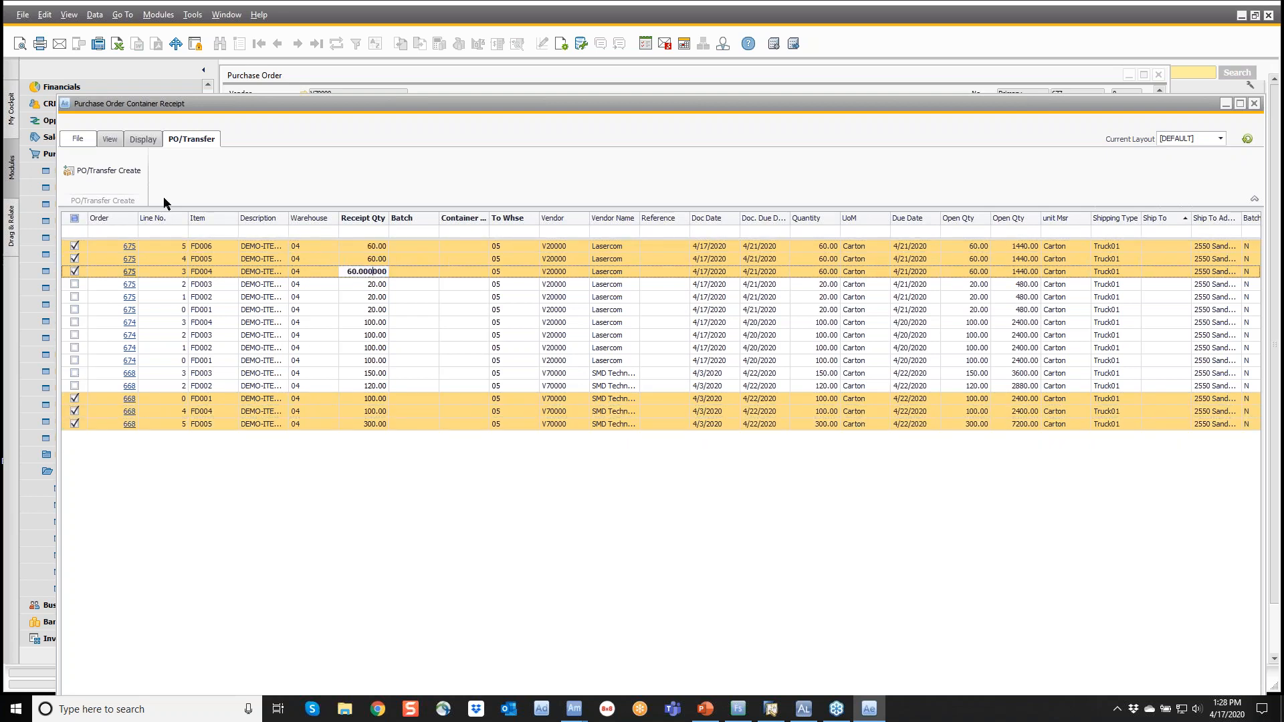
pyautogui.click(104, 171)
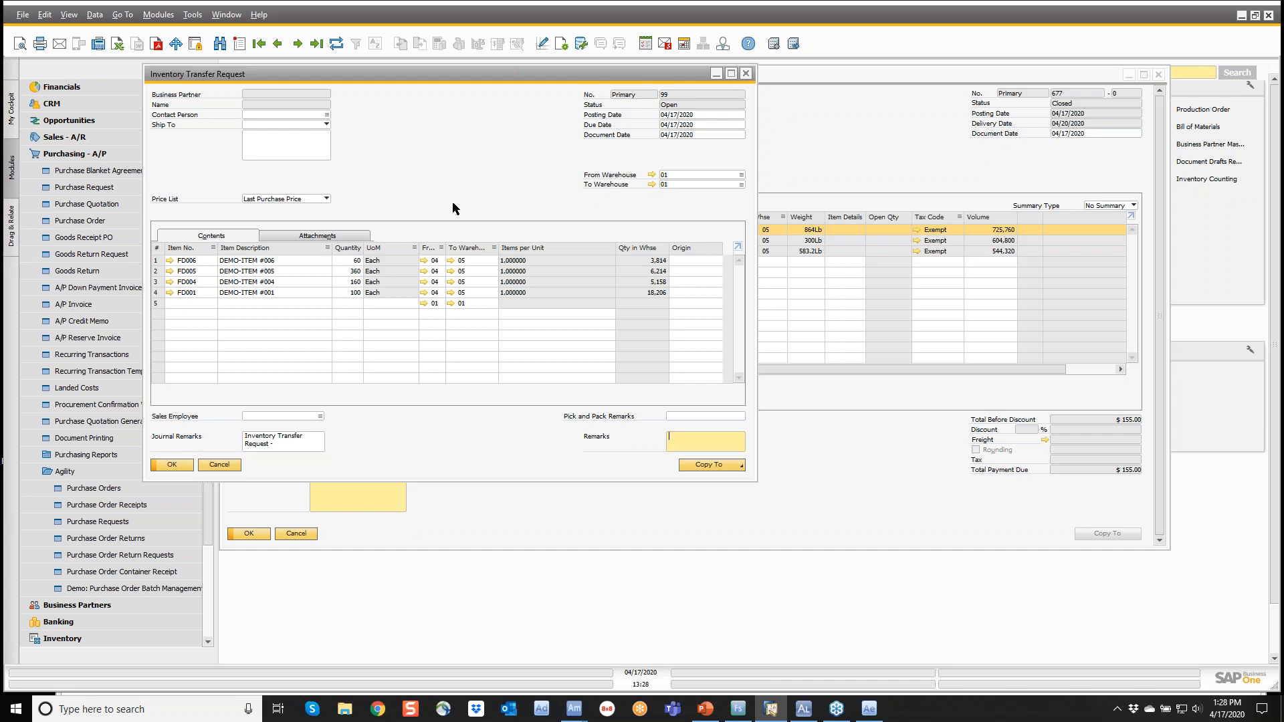
# Step: Set the inventory transfer request's due date to 05/05/2020, update the document, and close it
pyautogui.click(695, 126)
pyautogui.write('0505')
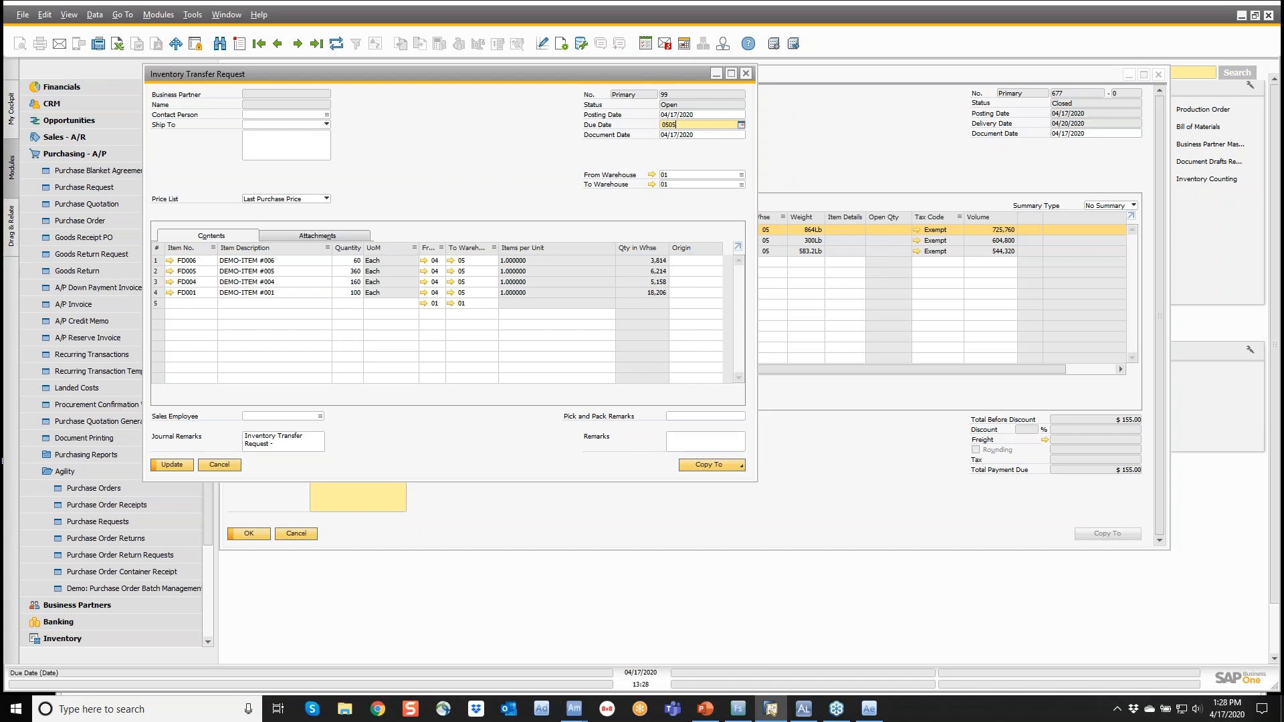
pyautogui.press('Tab')
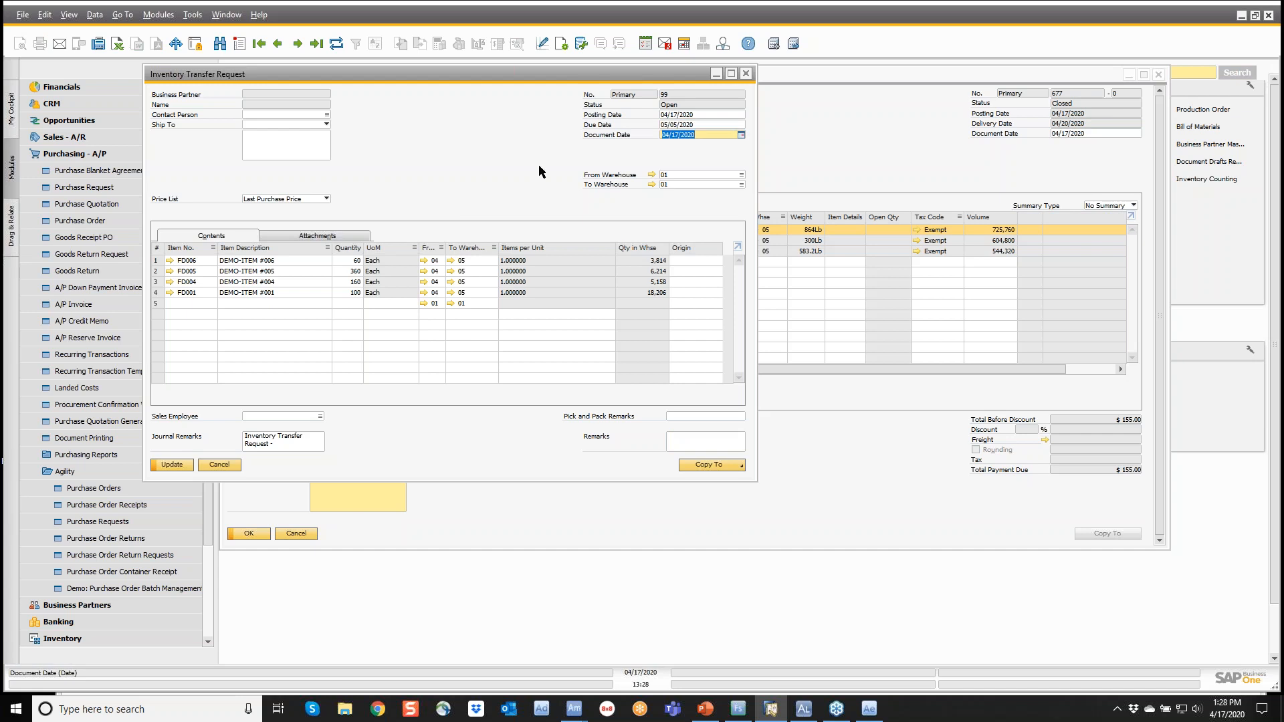
pyautogui.click(175, 466)
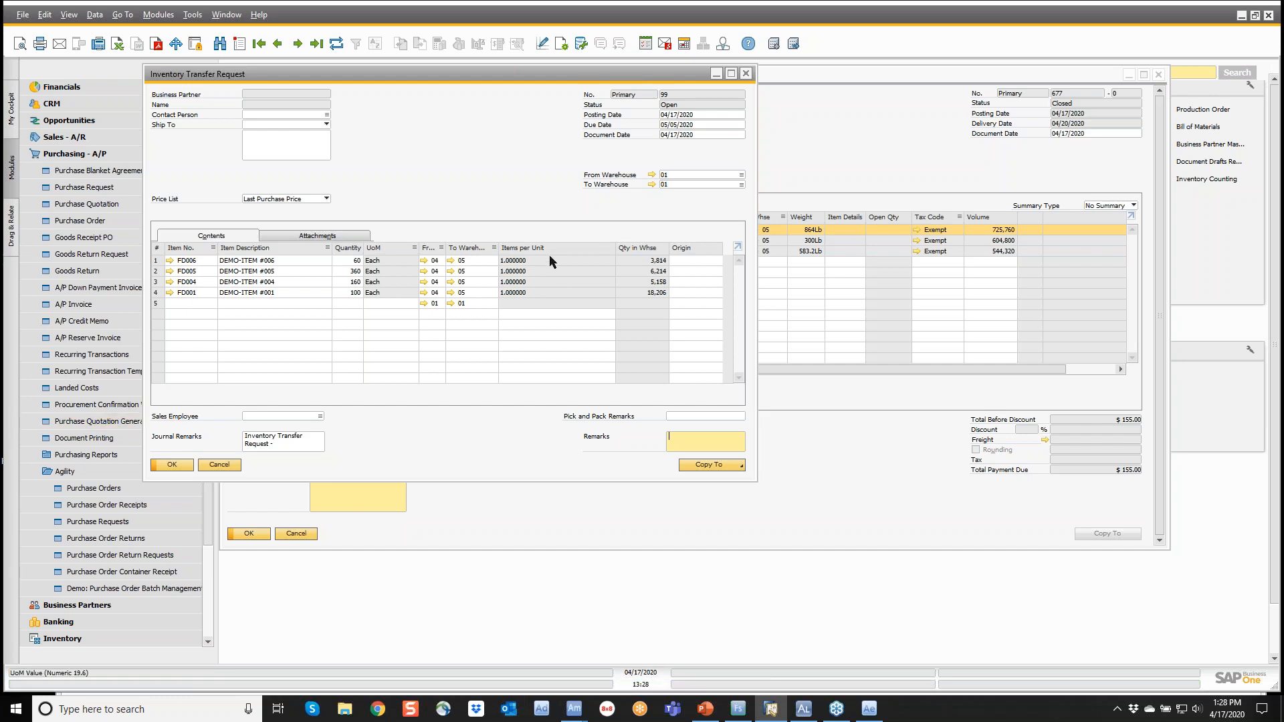
pyautogui.click(746, 73)
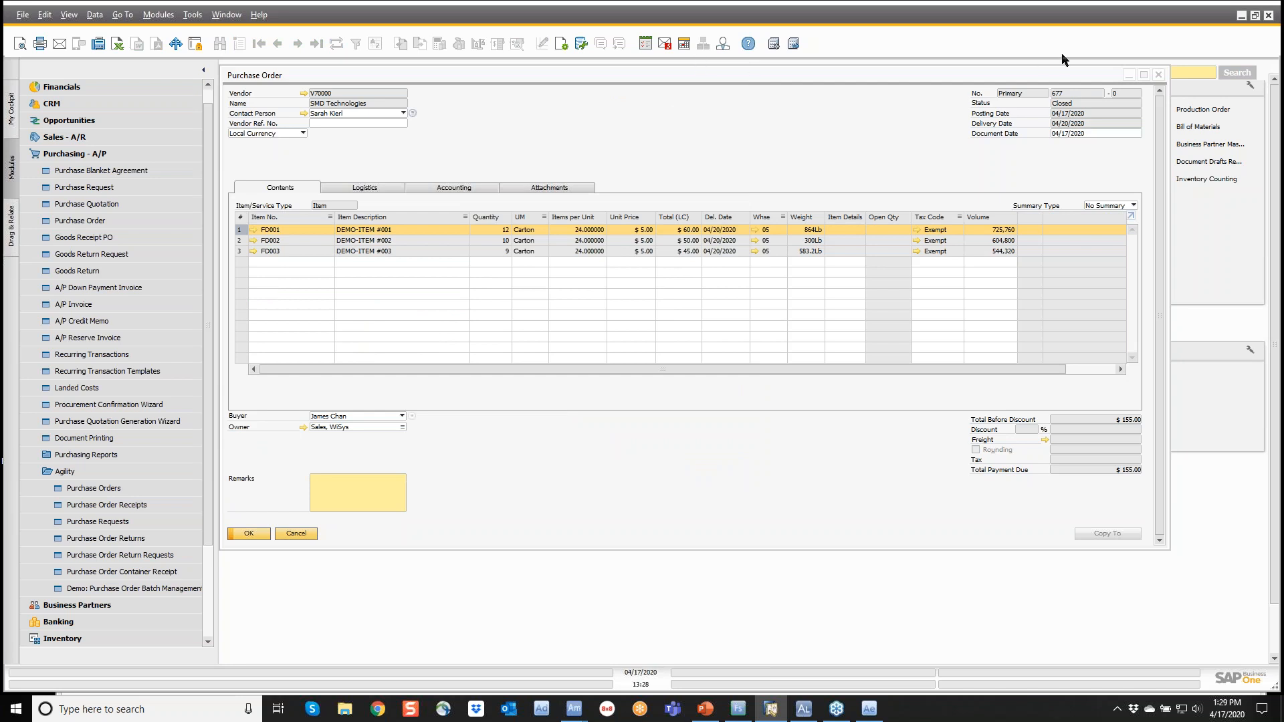
# Step: Close the purchase order, open Inventory Counting, and display the most recent count document
pyautogui.click(1159, 74)
pyautogui.click(99, 155)
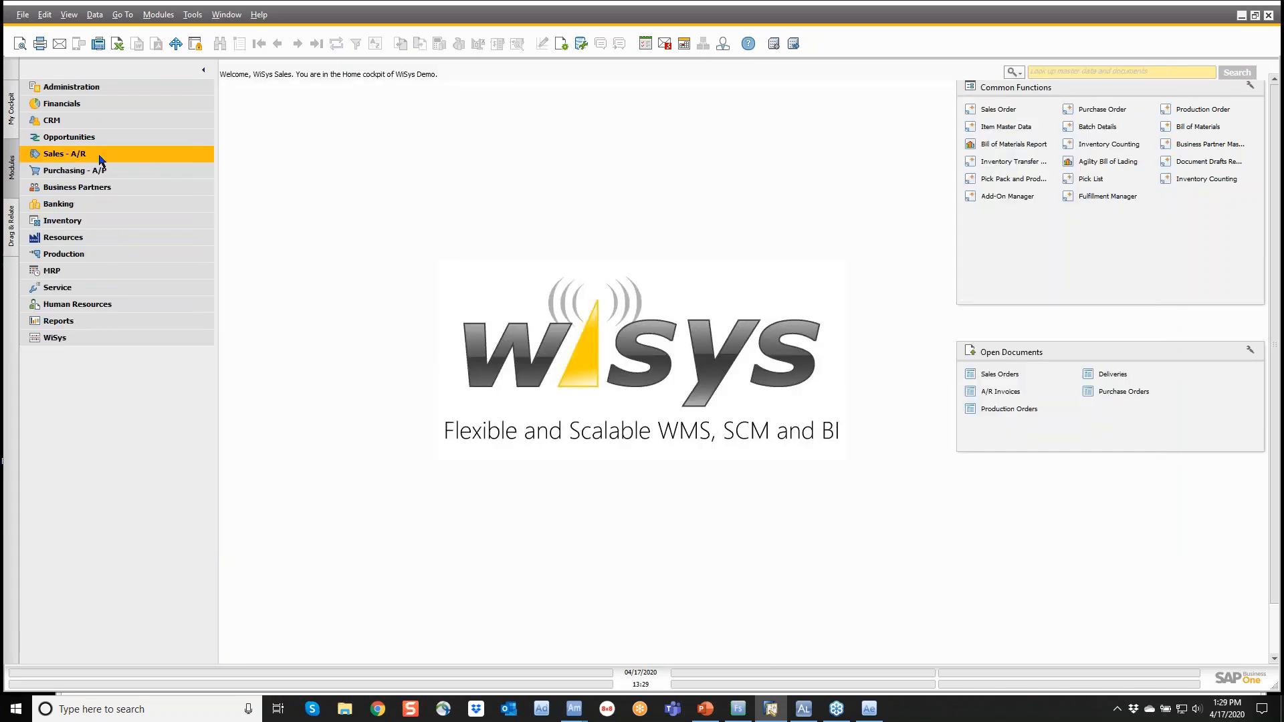
pyautogui.click(77, 221)
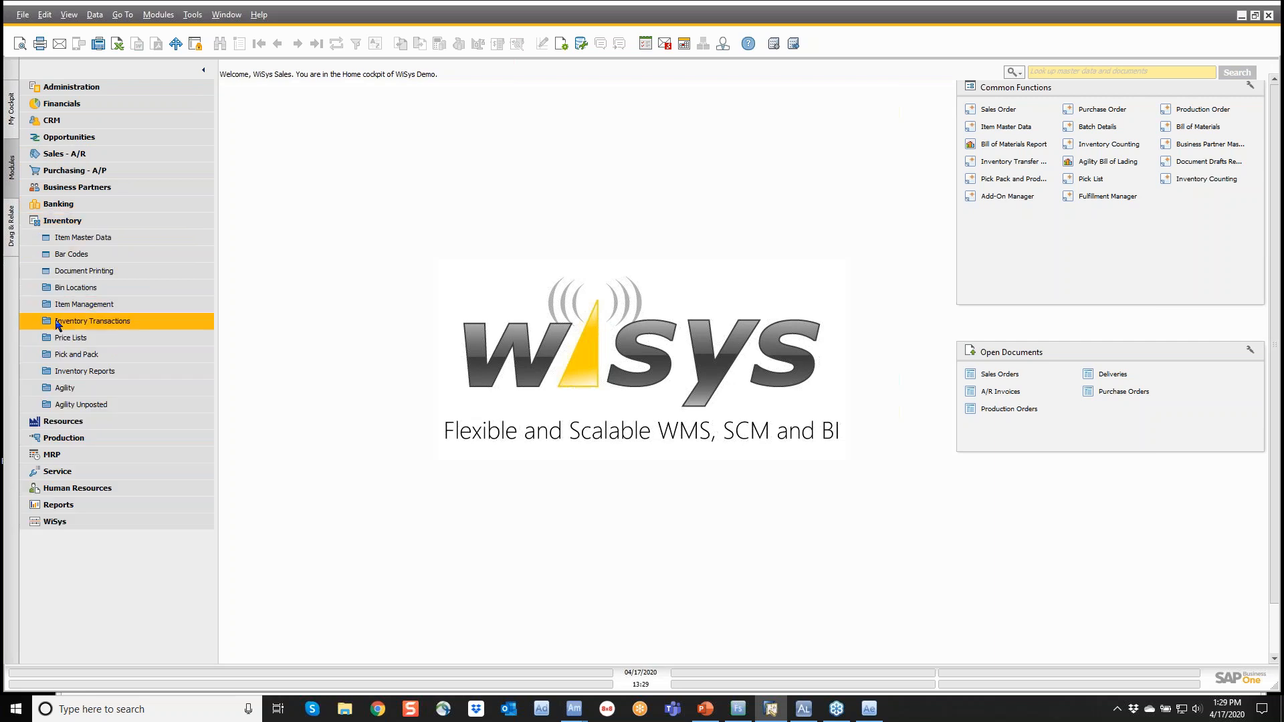
pyautogui.click(60, 321)
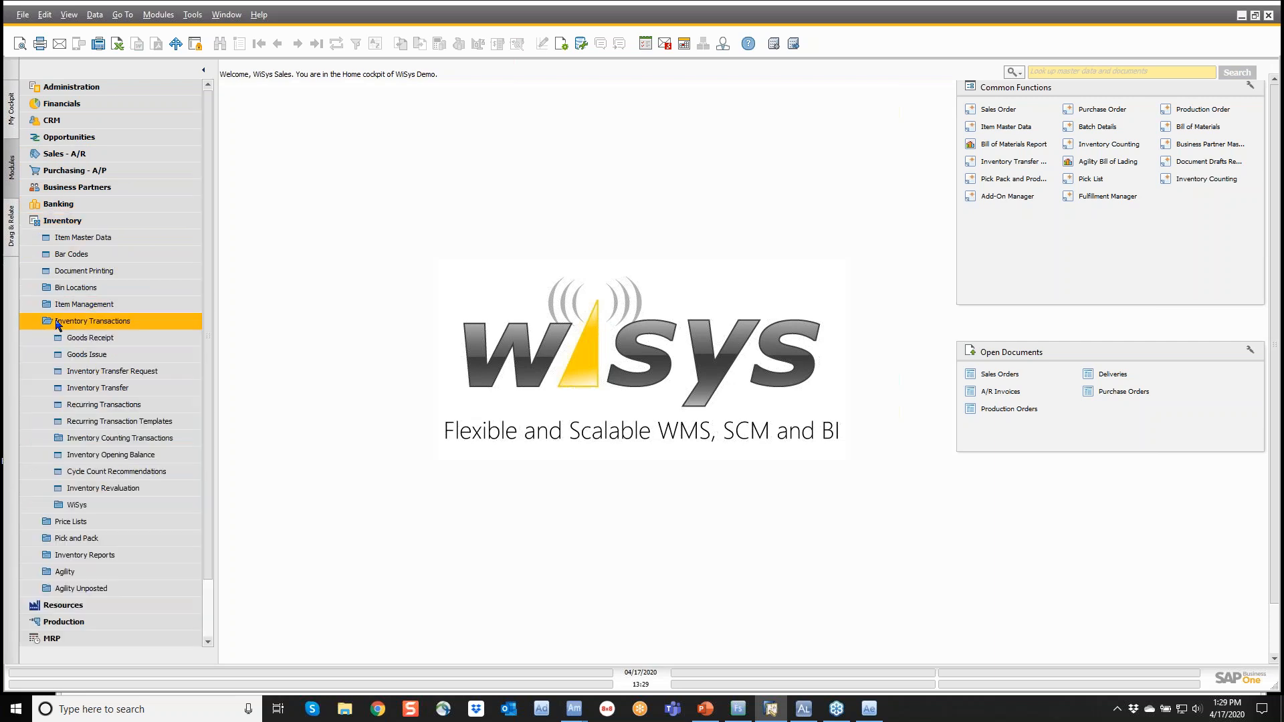
pyautogui.click(66, 441)
pyautogui.click(74, 456)
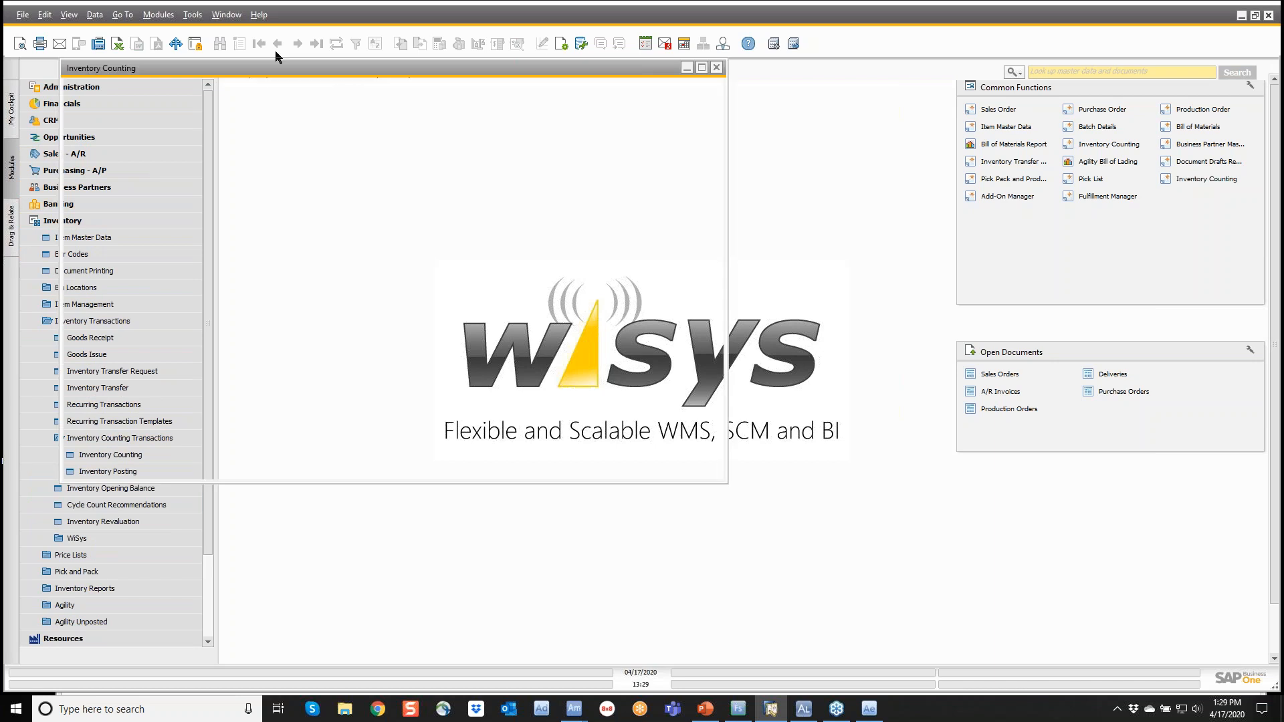
pyautogui.click(278, 43)
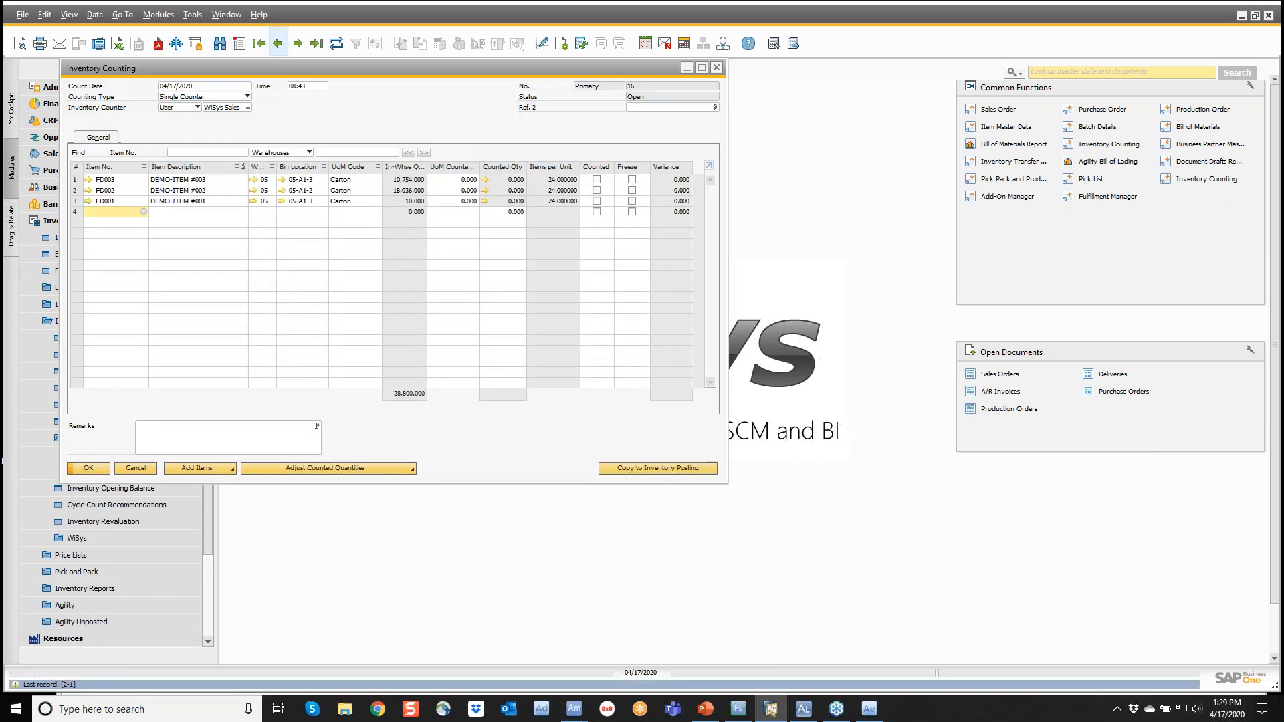
# Step: Switch to Agility Mobile, place the handheld window clear of the count sheet, and open Inventory Count By Bin
pyautogui.click(595, 696)
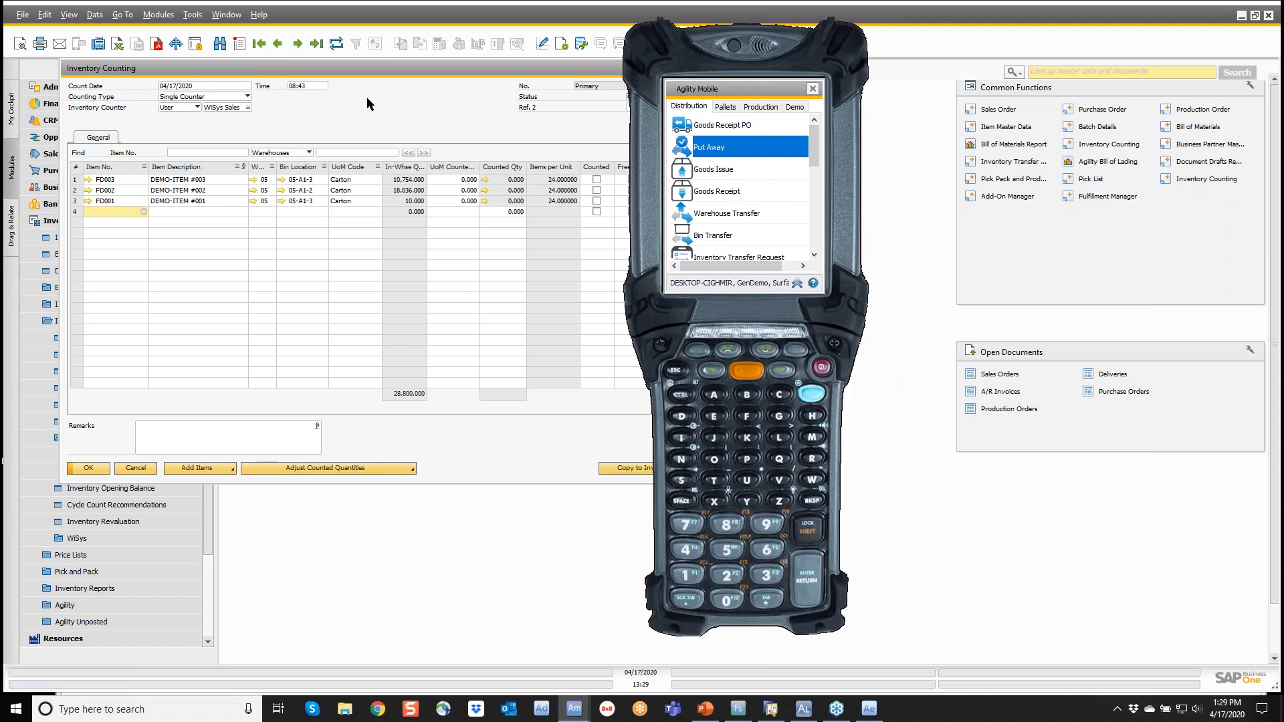
pyautogui.scroll(-3, 691, 211)
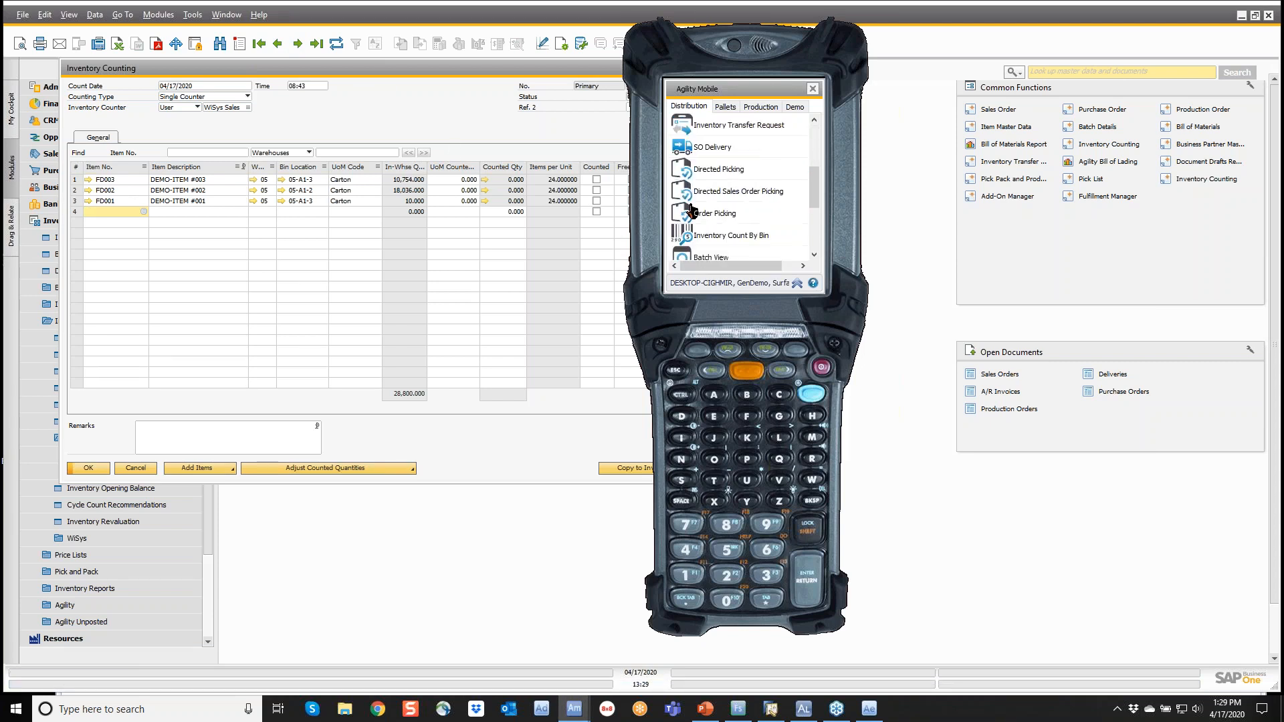
pyautogui.scroll(-1, 691, 211)
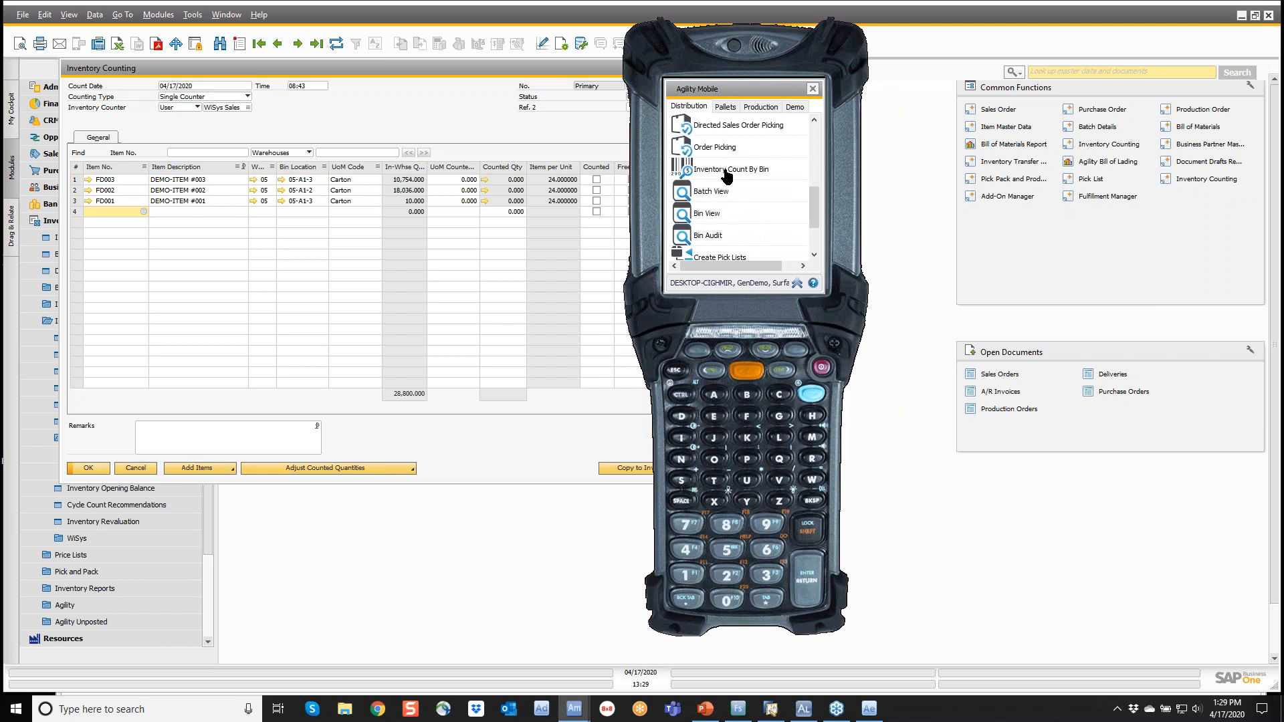
pyautogui.moveTo(743, 92); pyautogui.dragTo(832, 97)
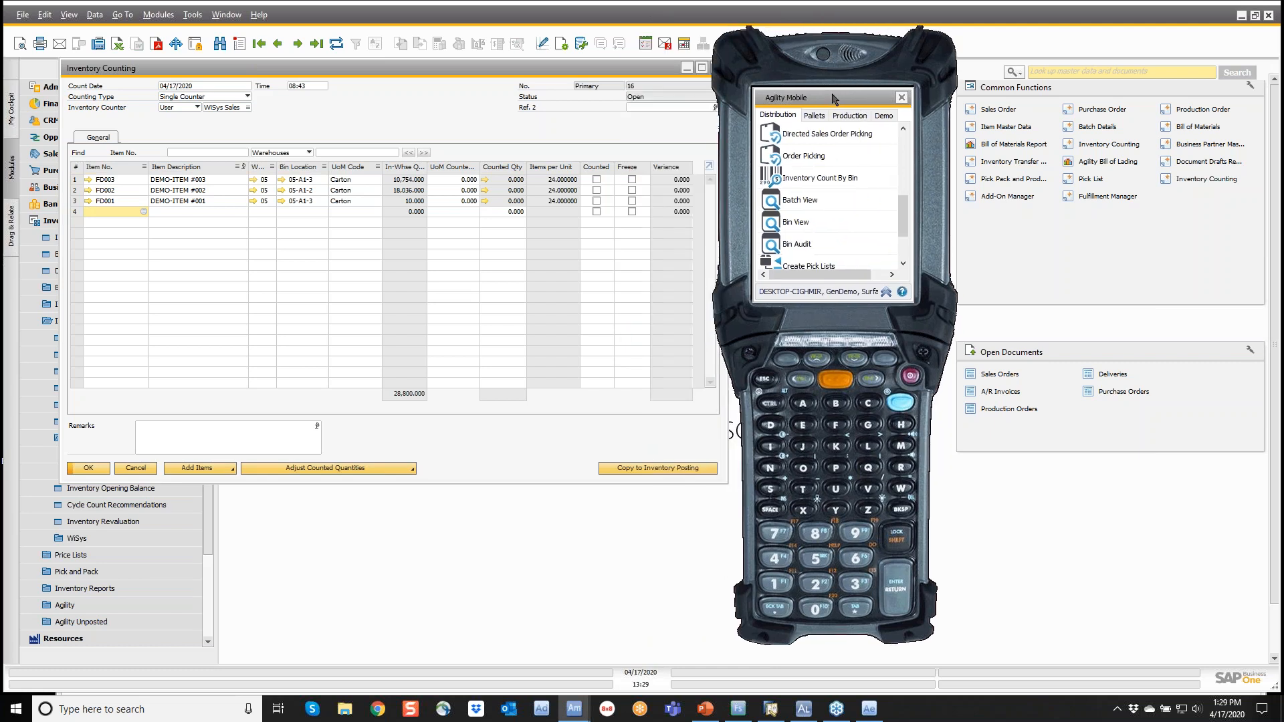
pyautogui.doubleClick(813, 178)
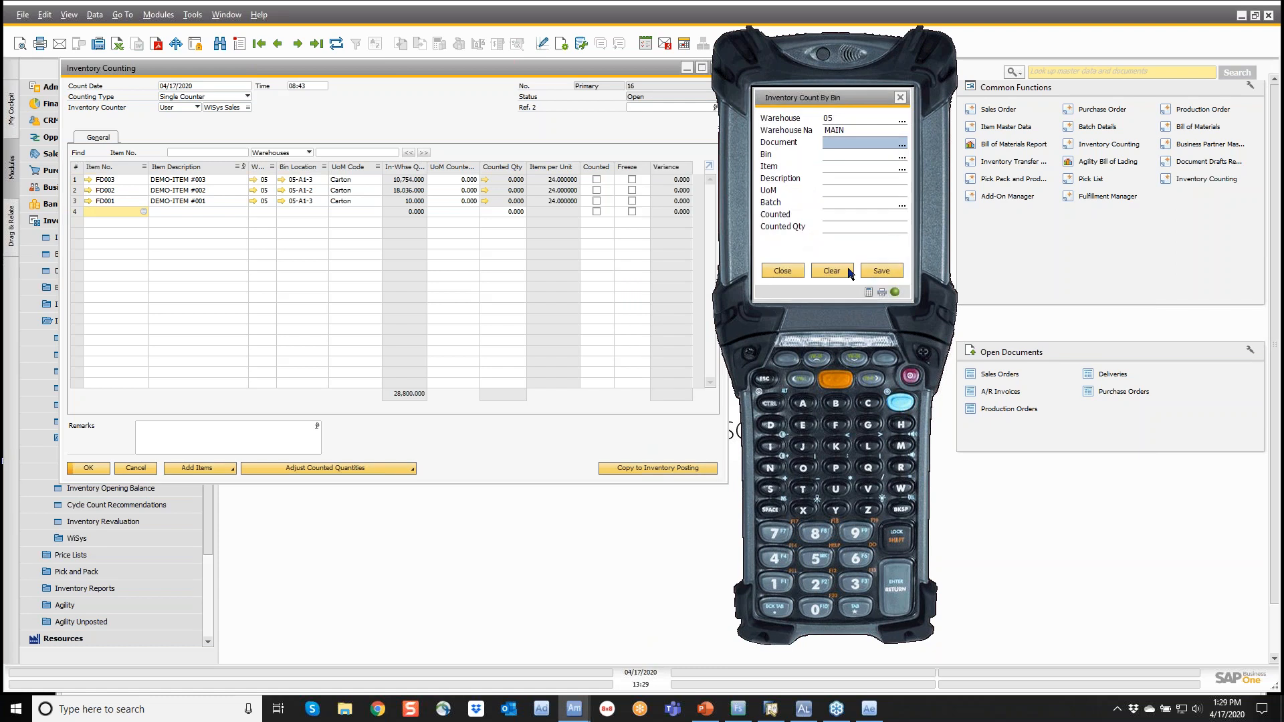
# Step: Record a counted quantity of 25 for FD002 in bin 05-A1-2 on count document 16, and refresh the SAP count sheet
pyautogui.write('16')
pyautogui.press('Return')
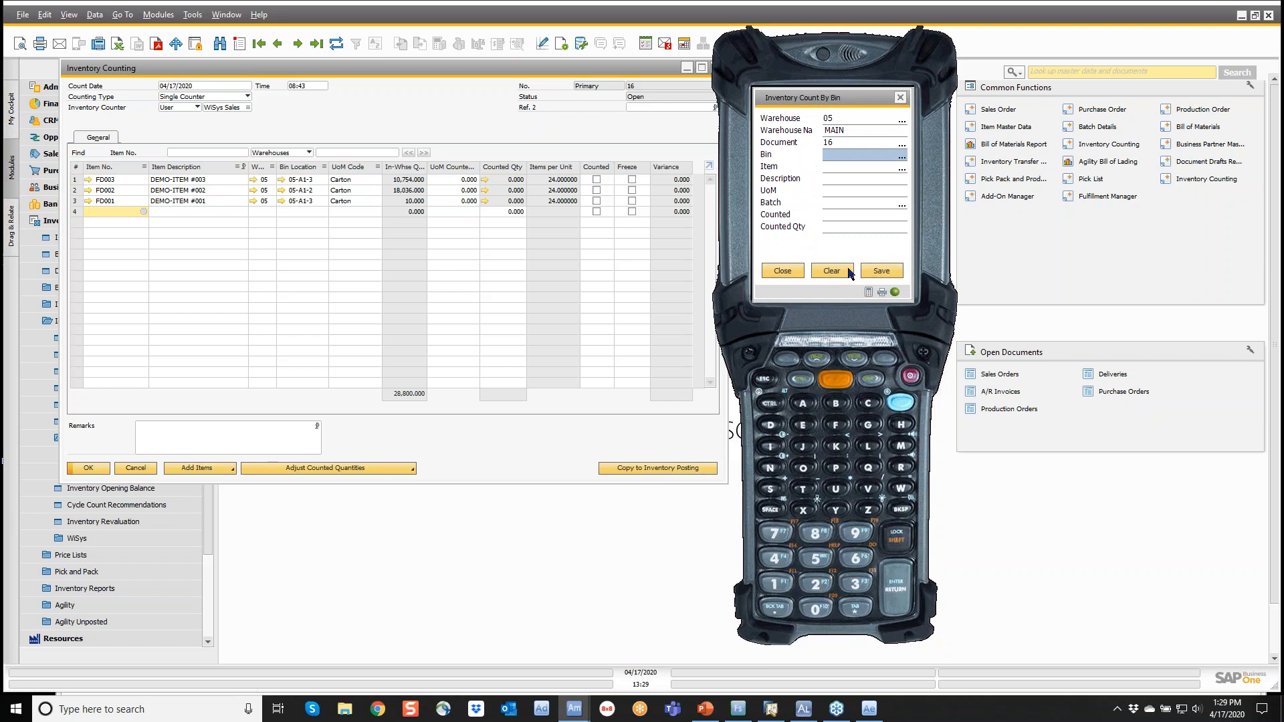
pyautogui.write('05-A1-2')
pyautogui.press('Return')
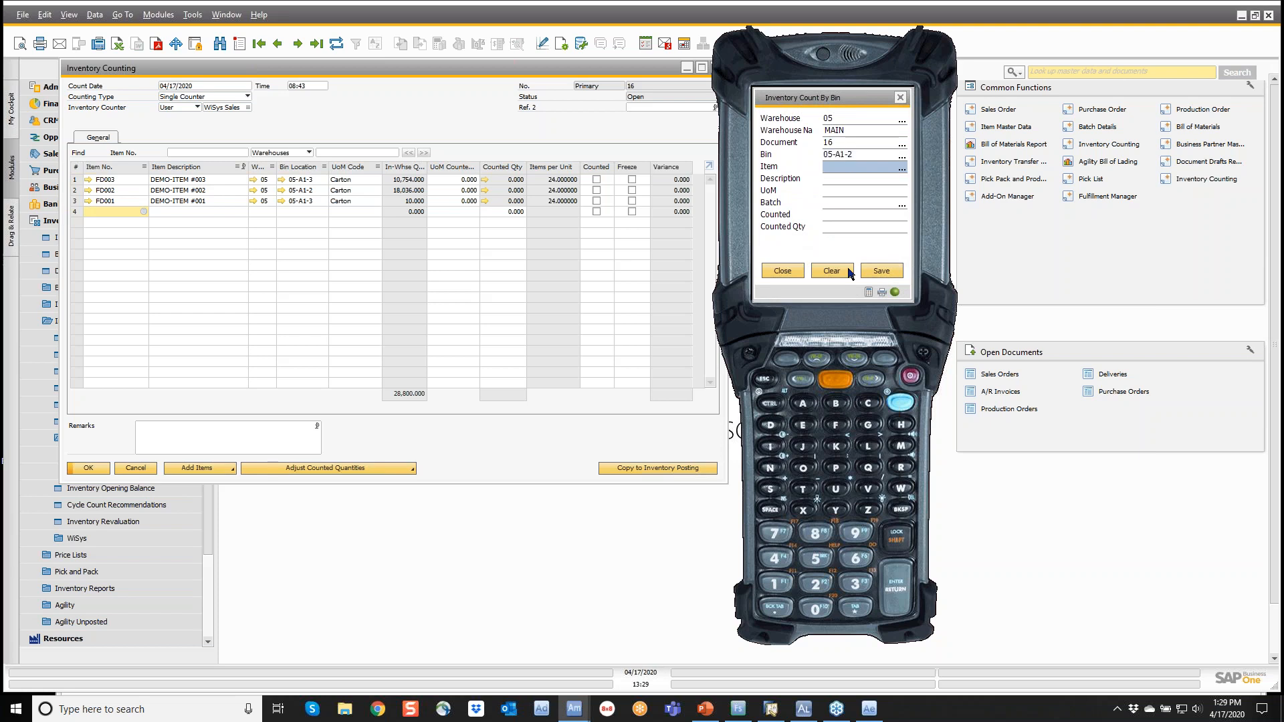
pyautogui.write('FD002')
pyautogui.press('Return')
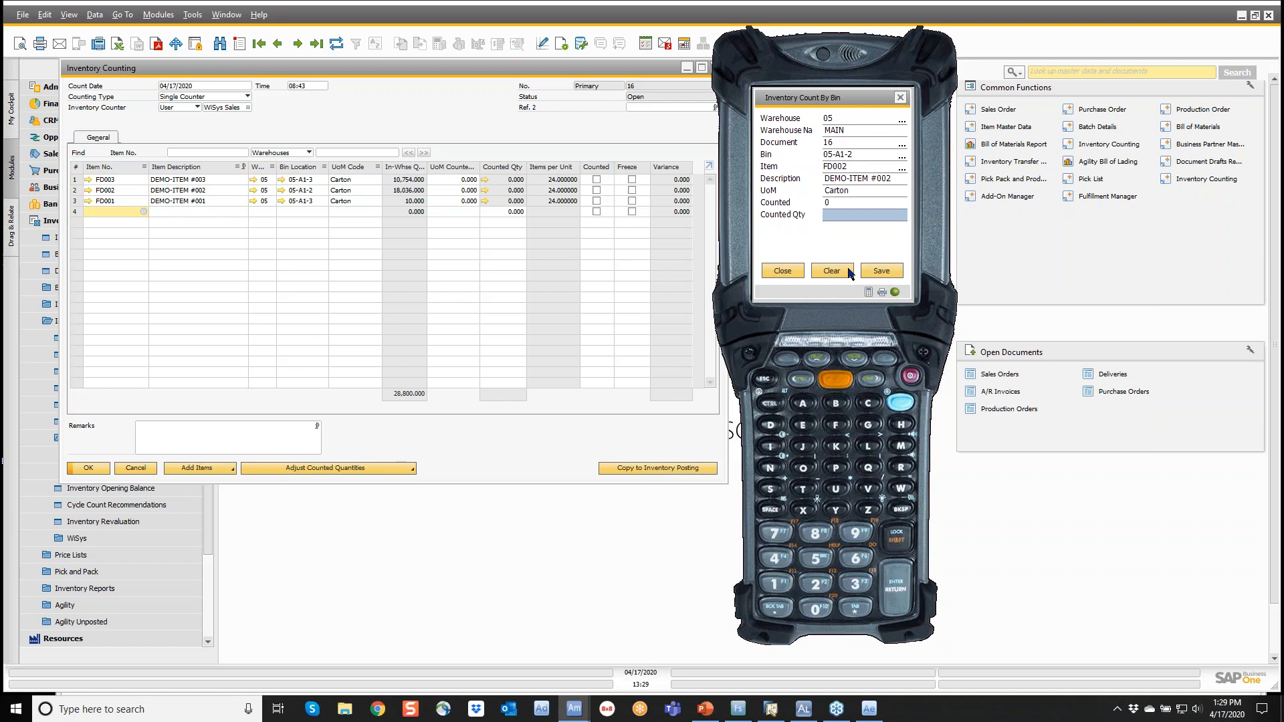
pyautogui.write('25')
pyautogui.press('Return')
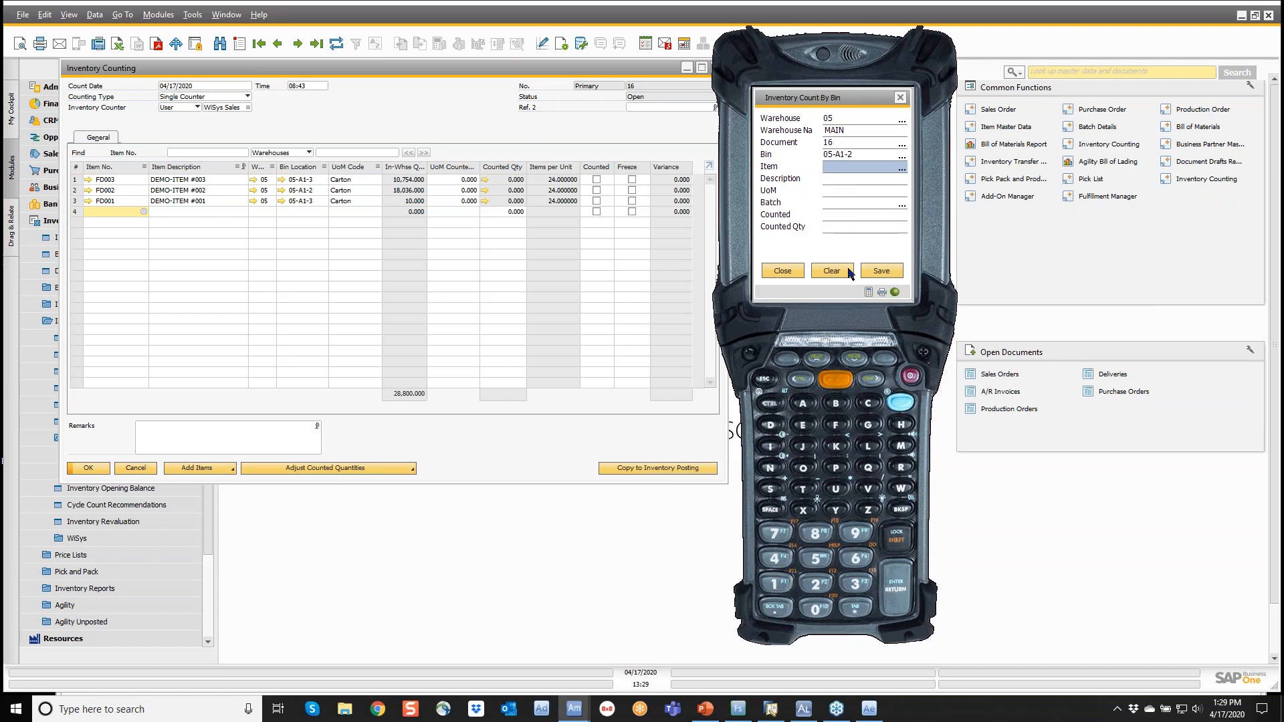
pyautogui.click(376, 102)
pyautogui.click(338, 43)
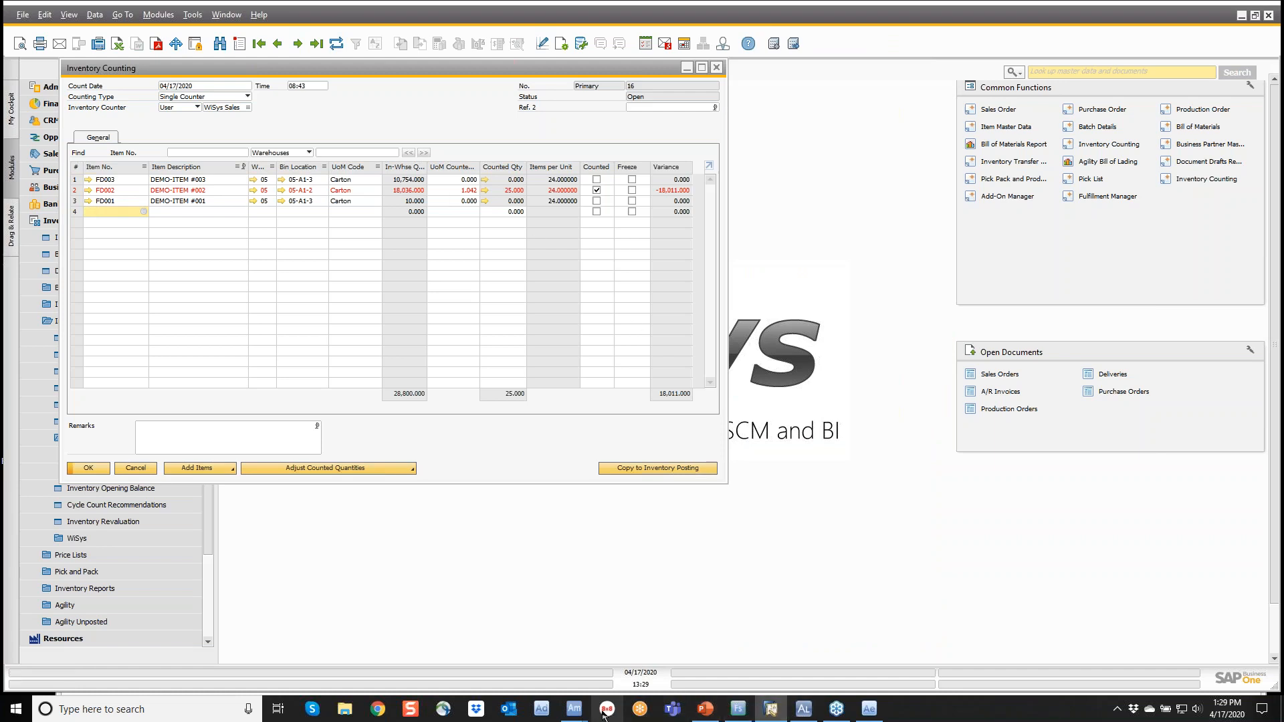
# Step: In Agility Mobile, add unlisted item FD005 to the count sheet for bin 05-A1-2 with a counted quantity of 5
pyautogui.moveTo(574, 708)
pyautogui.click(685, 644)
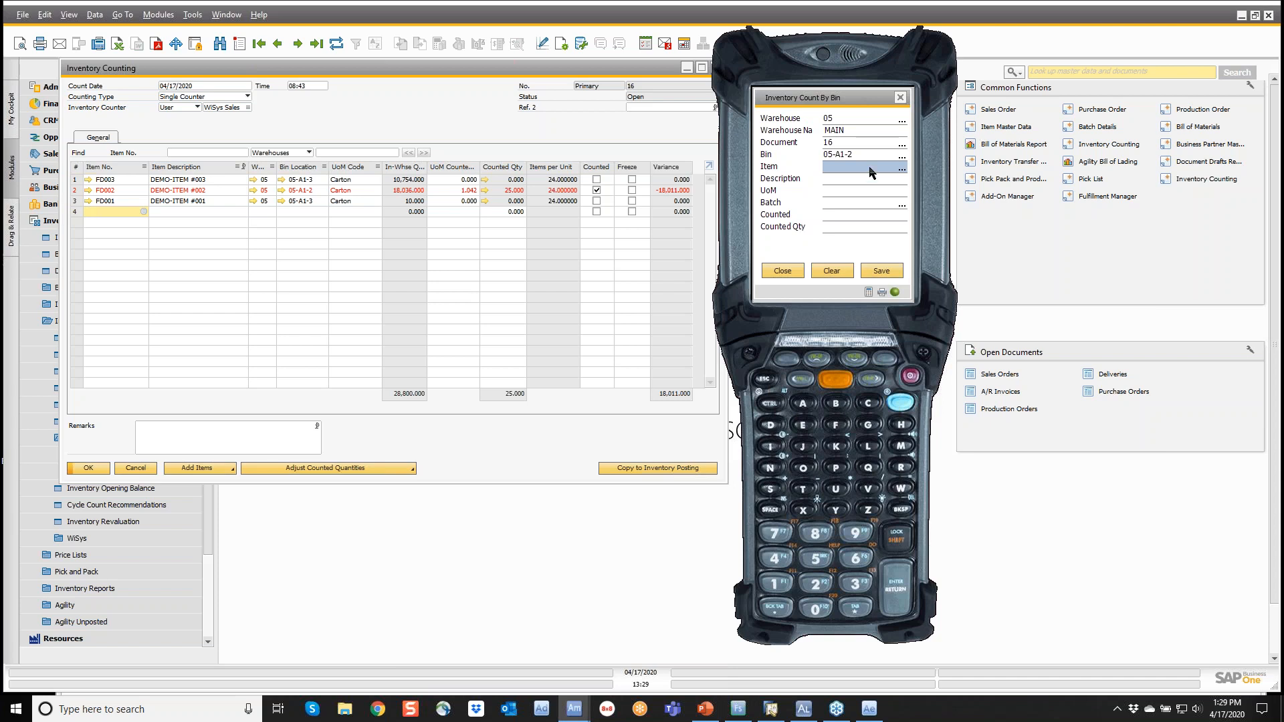
pyautogui.write('FD005')
pyautogui.press('Return')
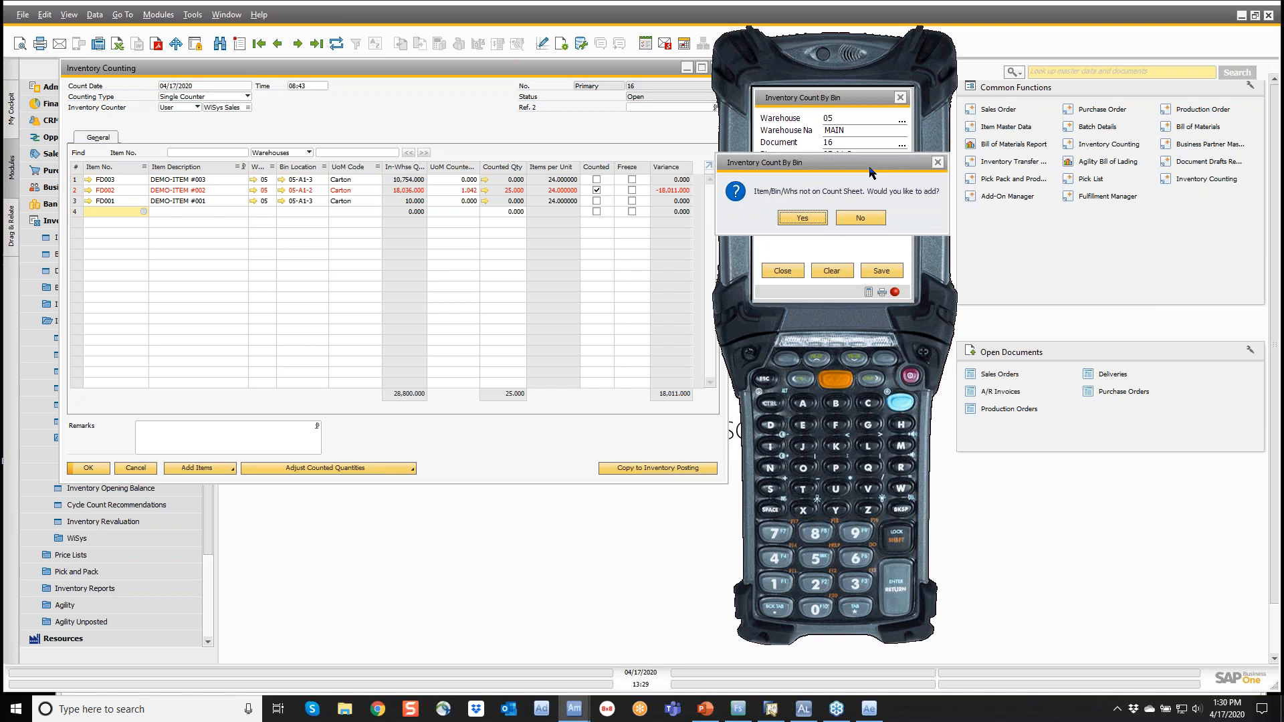
pyautogui.click(799, 220)
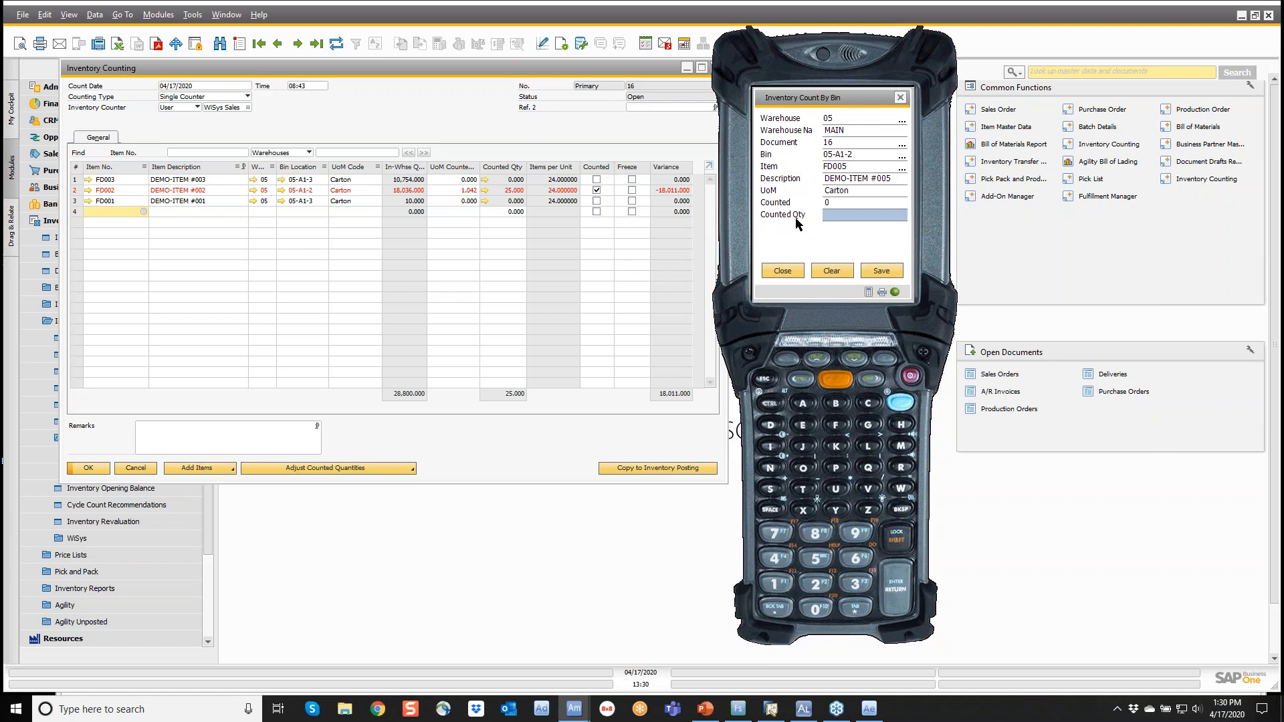
pyautogui.write('5')
pyautogui.press('Return')
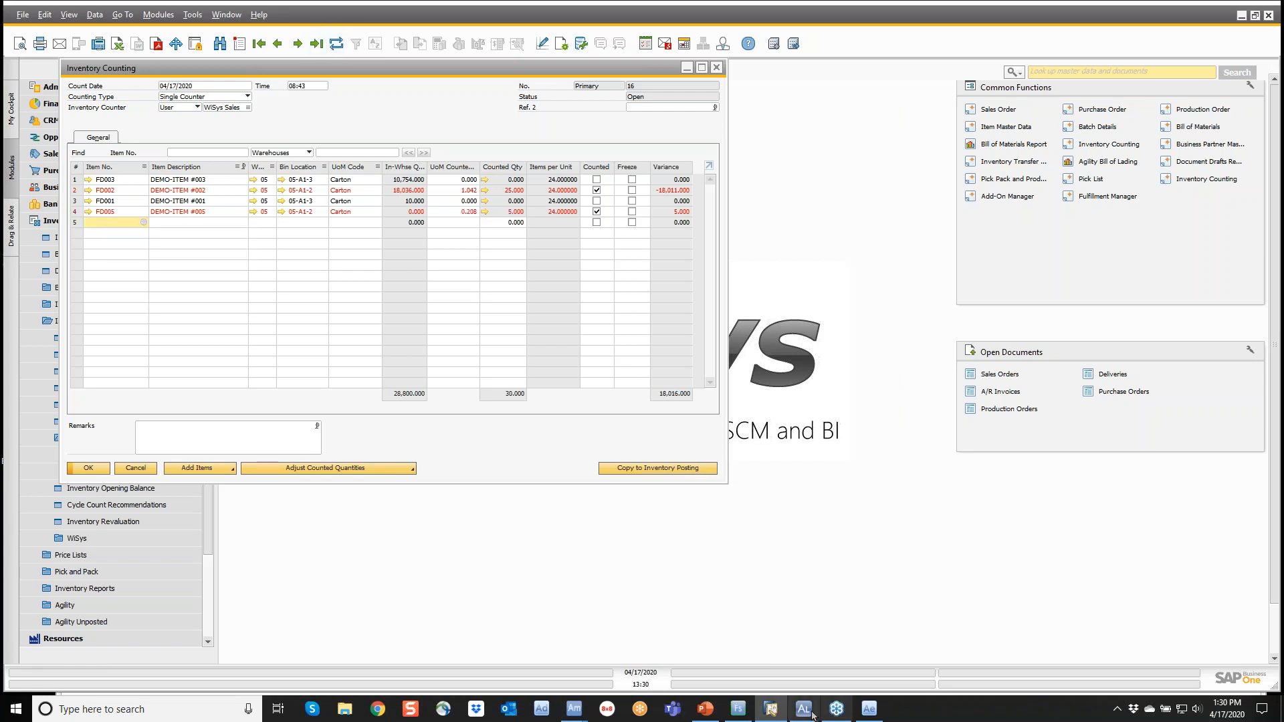
# Step: Close Inventory Count By Bin on the handheld and the Inventory Counting document in SAP Business One
pyautogui.moveTo(574, 710)
pyautogui.click(664, 656)
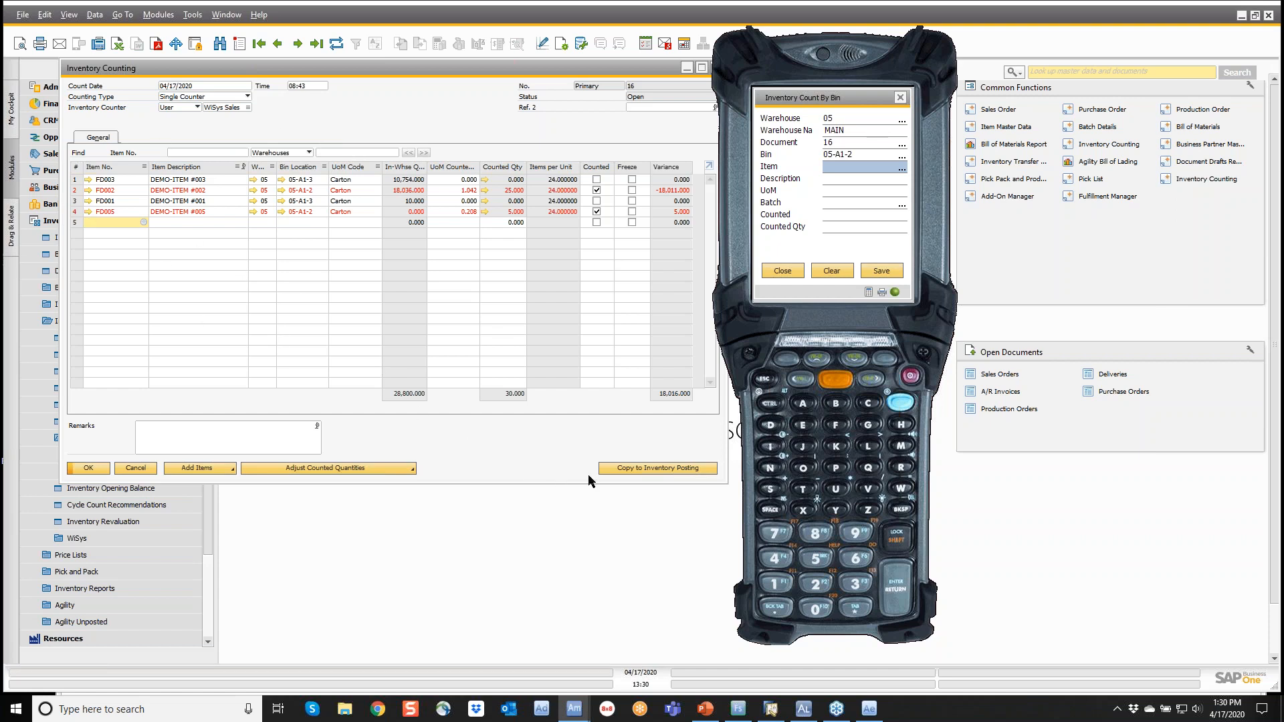
pyautogui.click(784, 271)
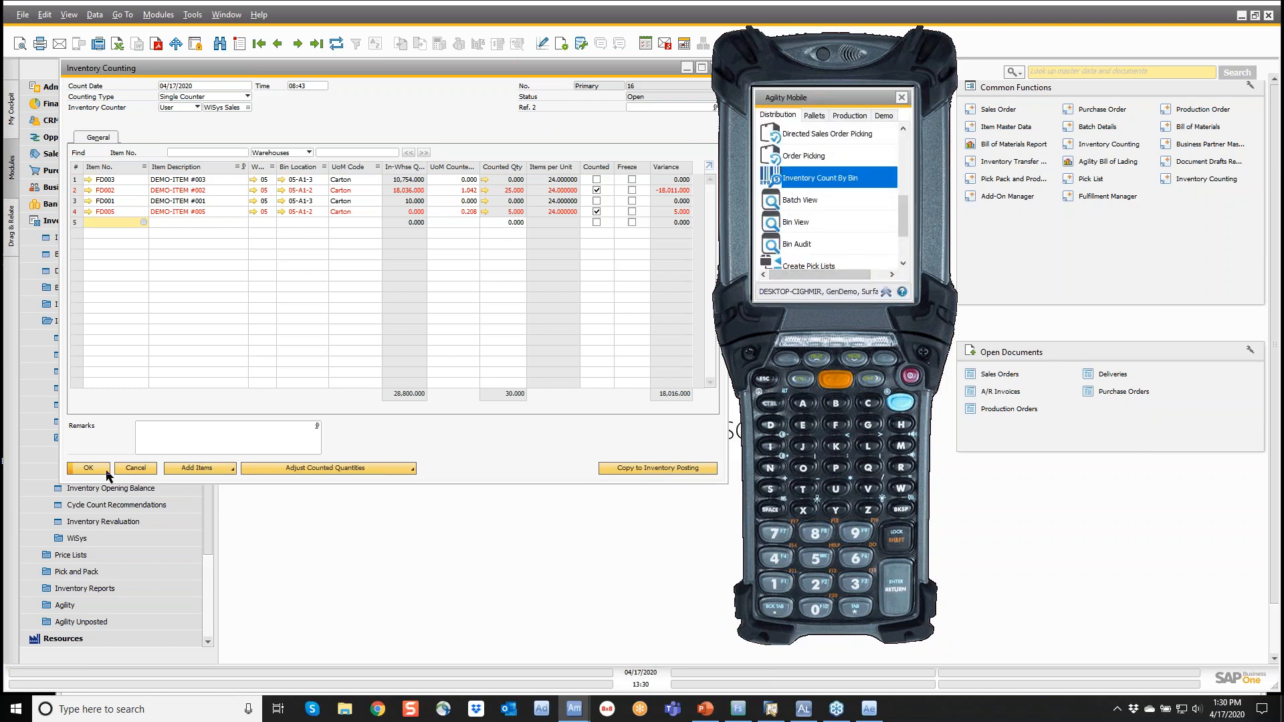
pyautogui.click(137, 470)
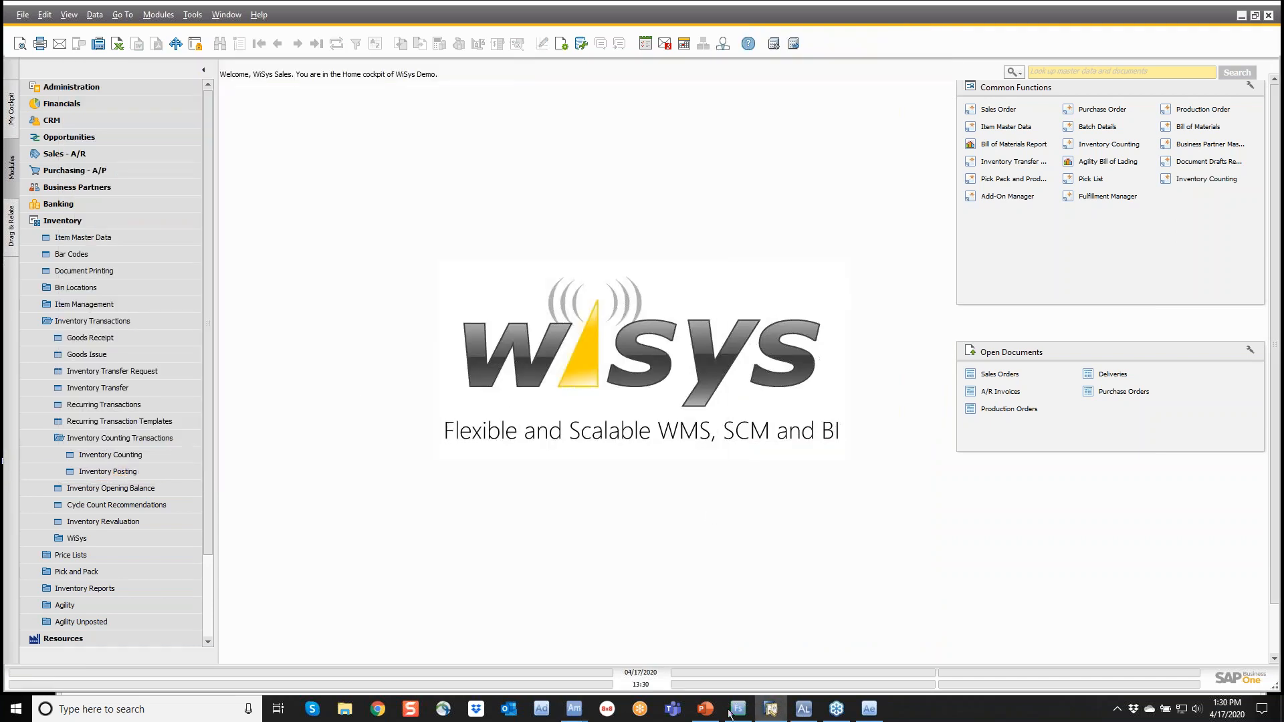
# Step: Open Production Order in SAP Business One and find the released order for FD010 by its order number
pyautogui.moveTo(574, 709)
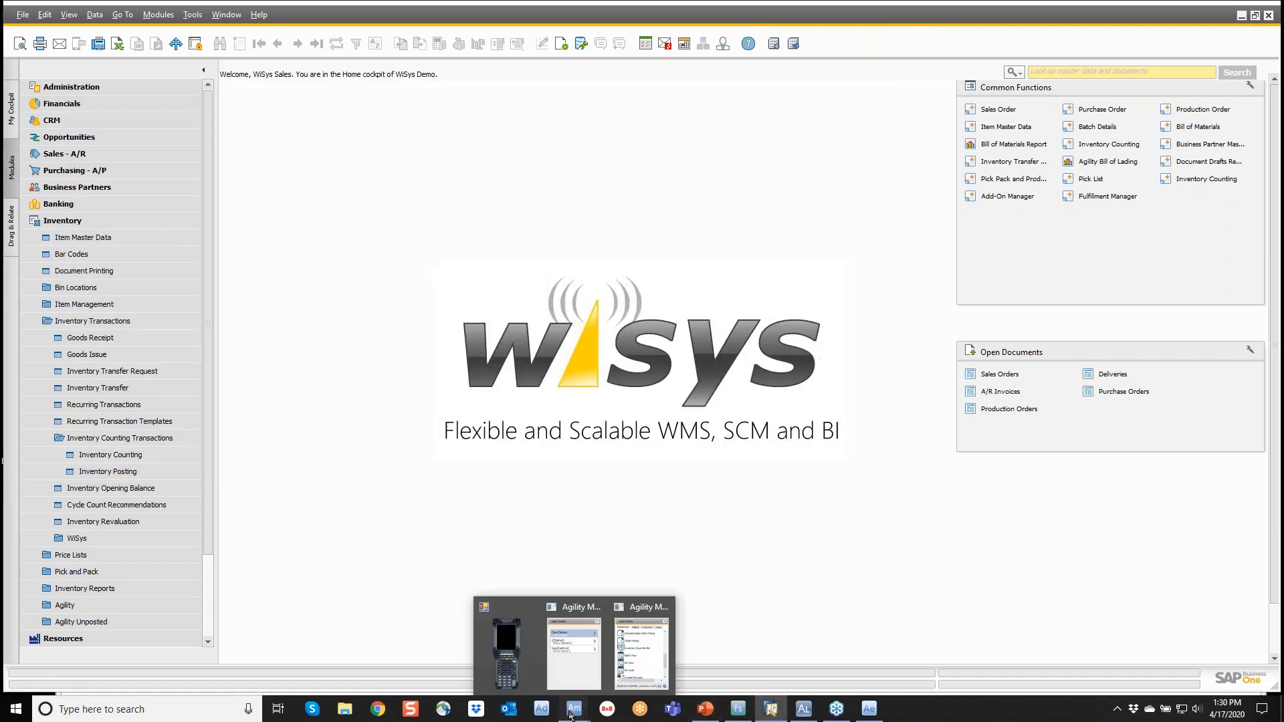
pyautogui.click(634, 661)
pyautogui.click(1188, 114)
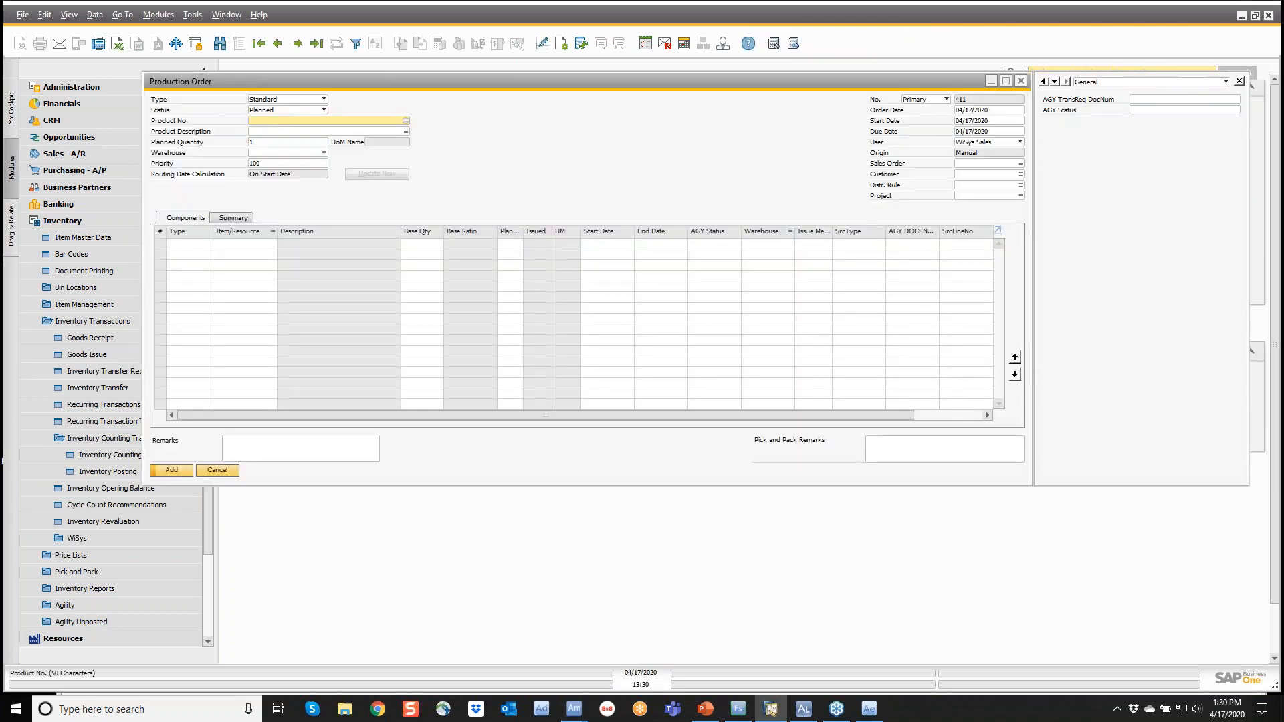
pyautogui.hotkey('ctrl', 'f')
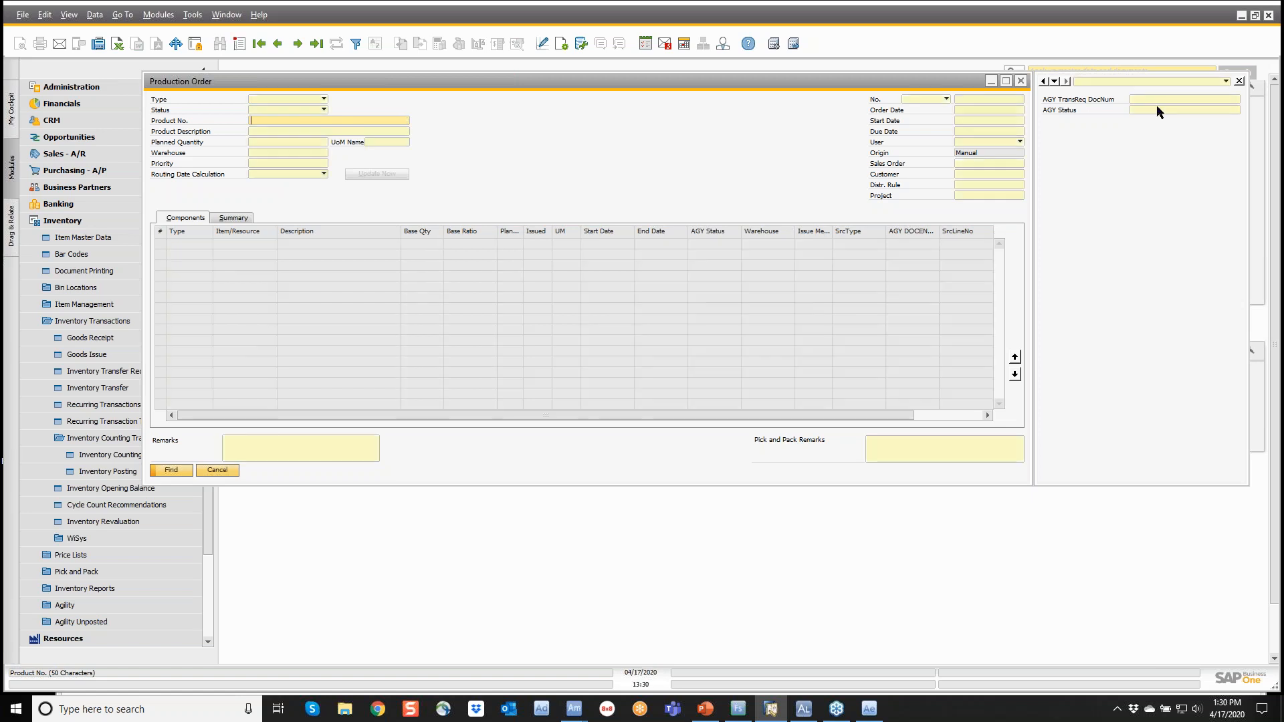
pyautogui.click(986, 98)
pyautogui.write('408')
pyautogui.press('Return')
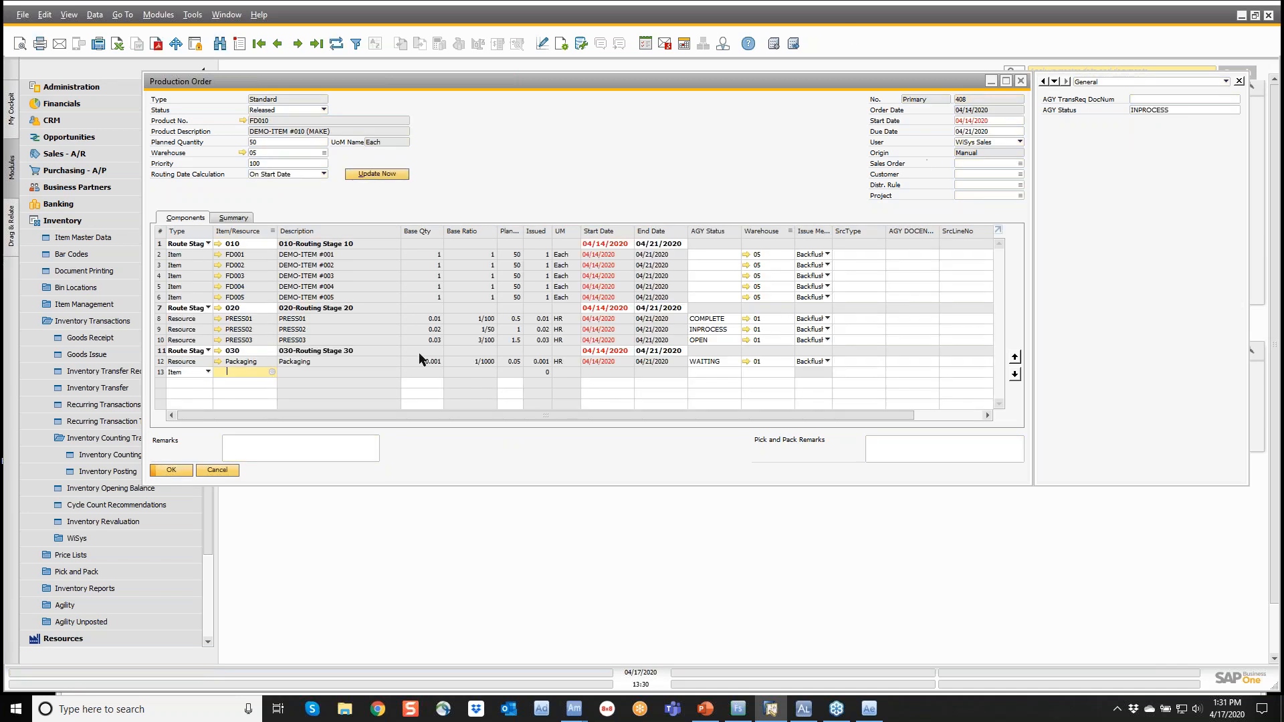
# Step: Receive 5 units of FD010 with Agility Mobile's Production Receipt, close the label preview, and display the SAP production order's summary
pyautogui.moveTo(576, 715)
pyautogui.click(508, 639)
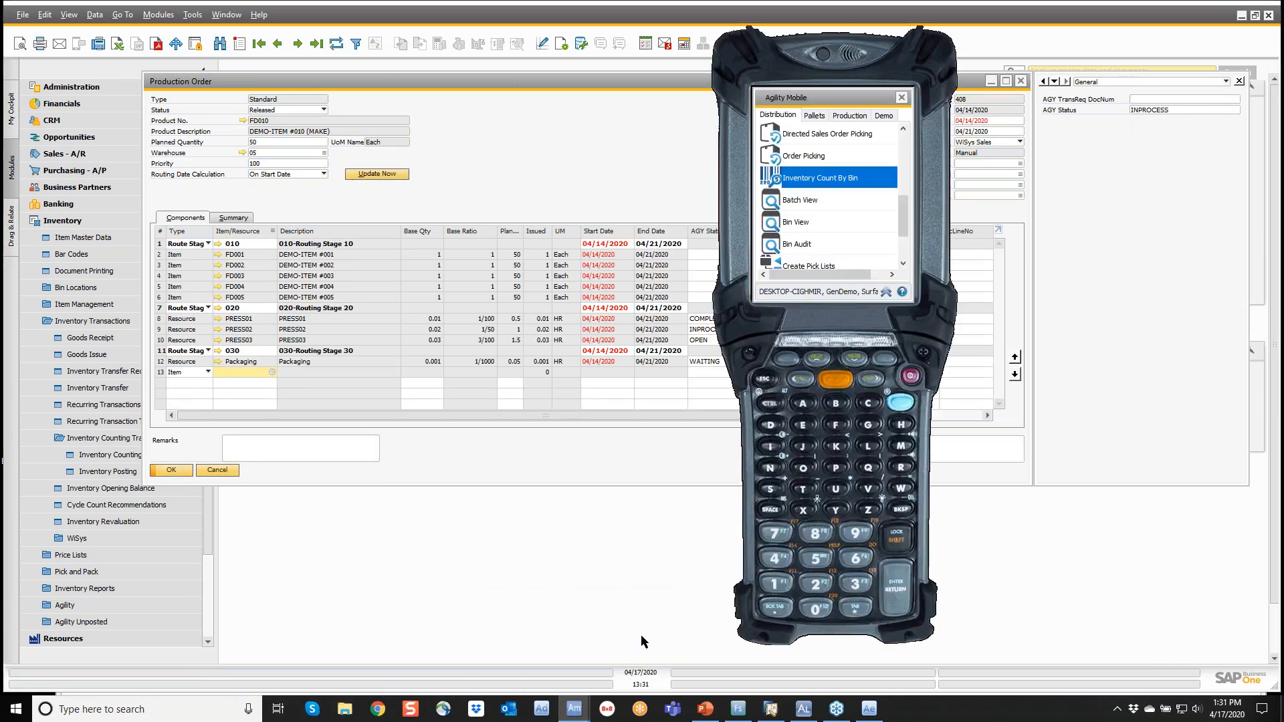
pyautogui.click(850, 118)
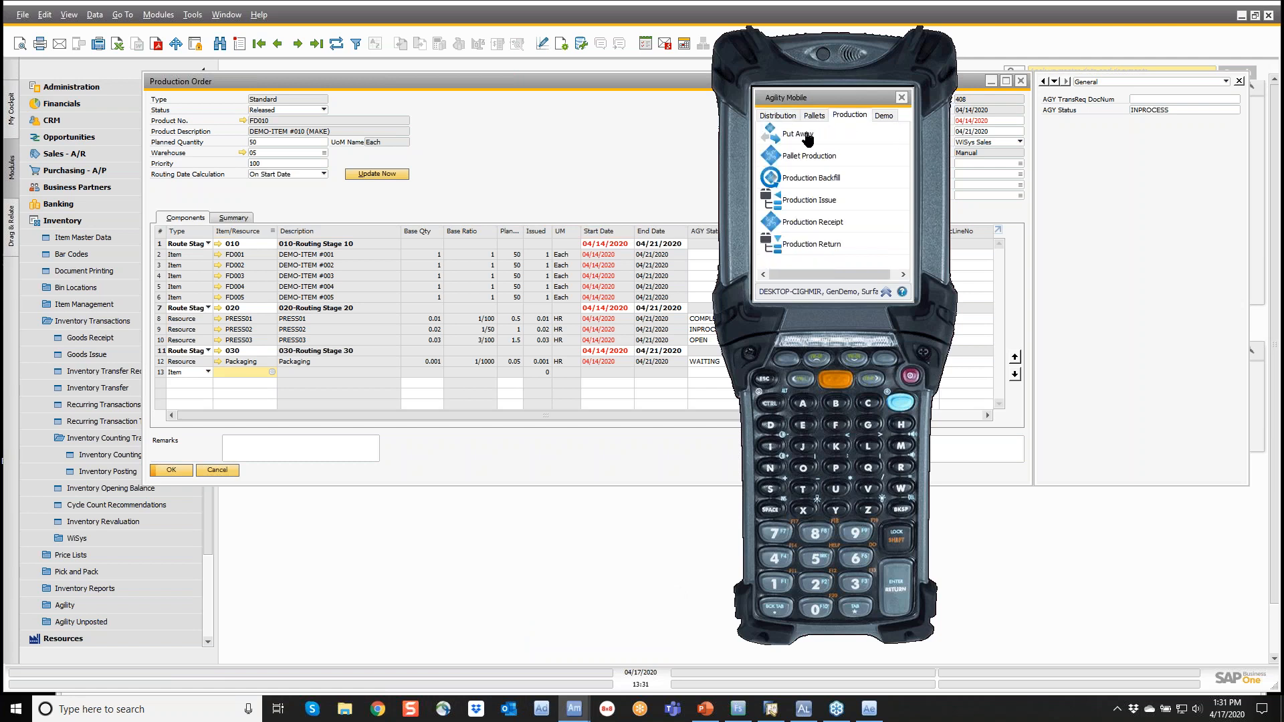
pyautogui.click(796, 224)
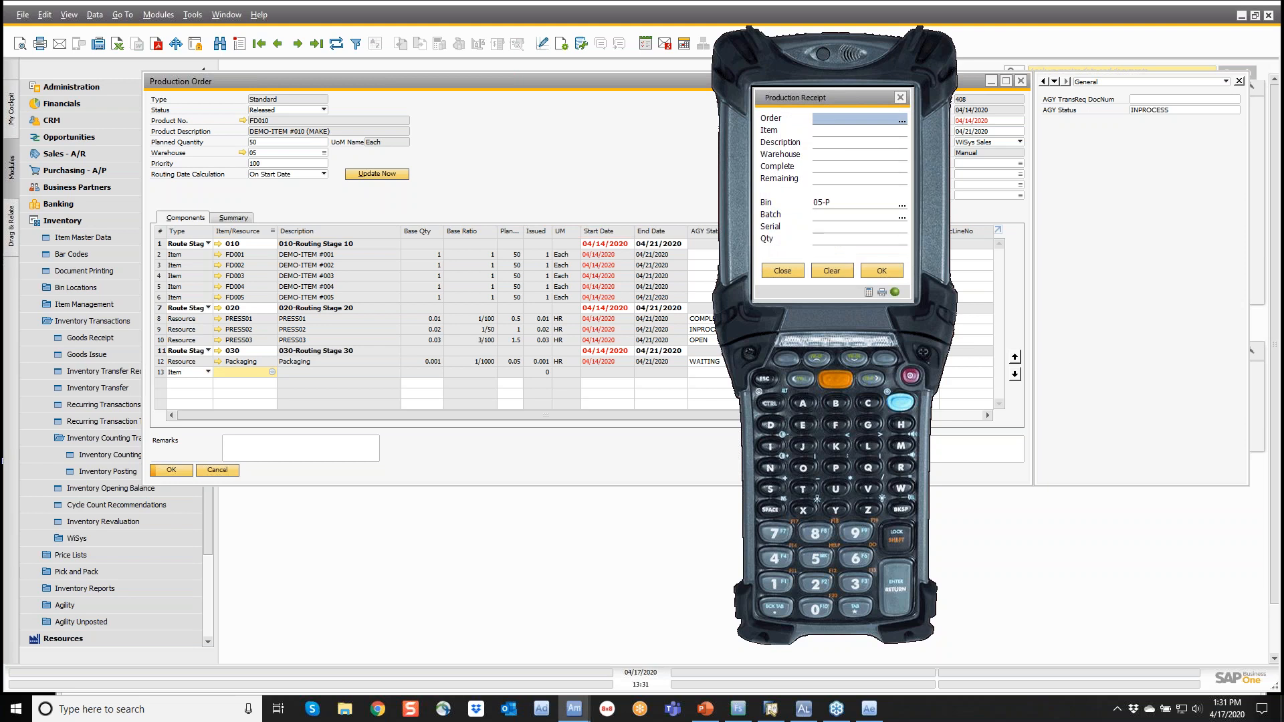
pyautogui.write('408')
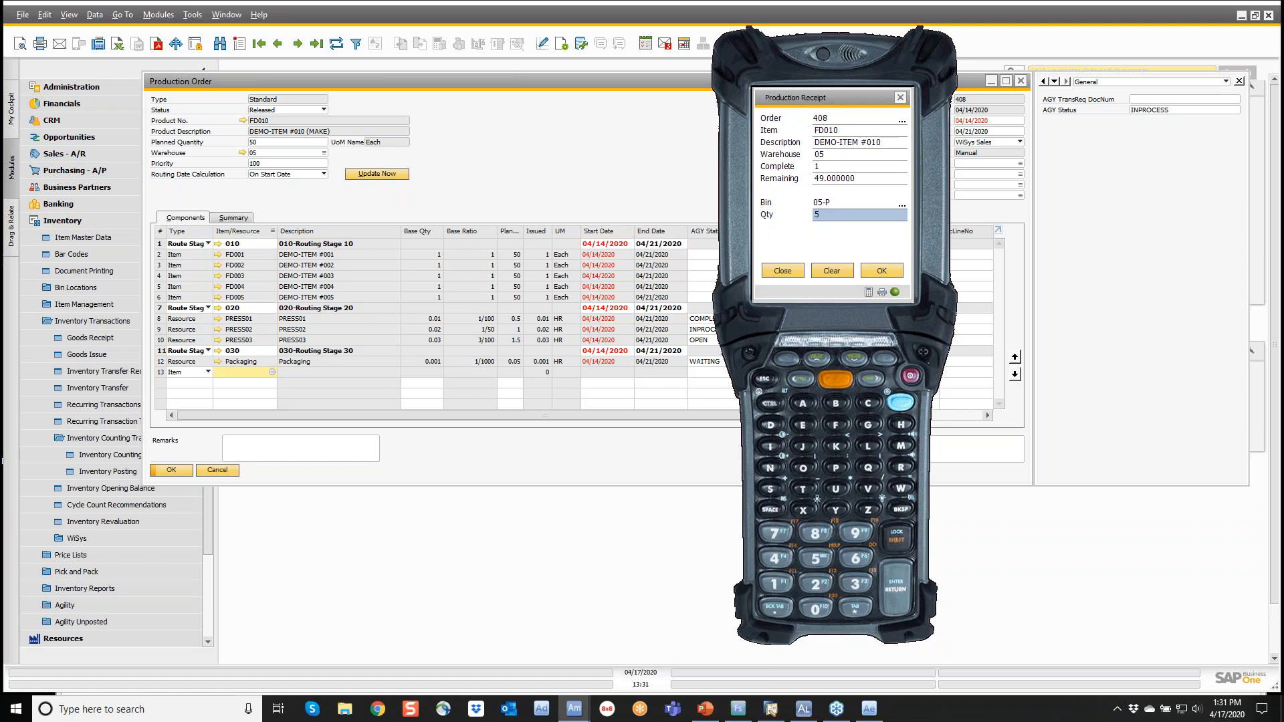
pyautogui.press('Return')
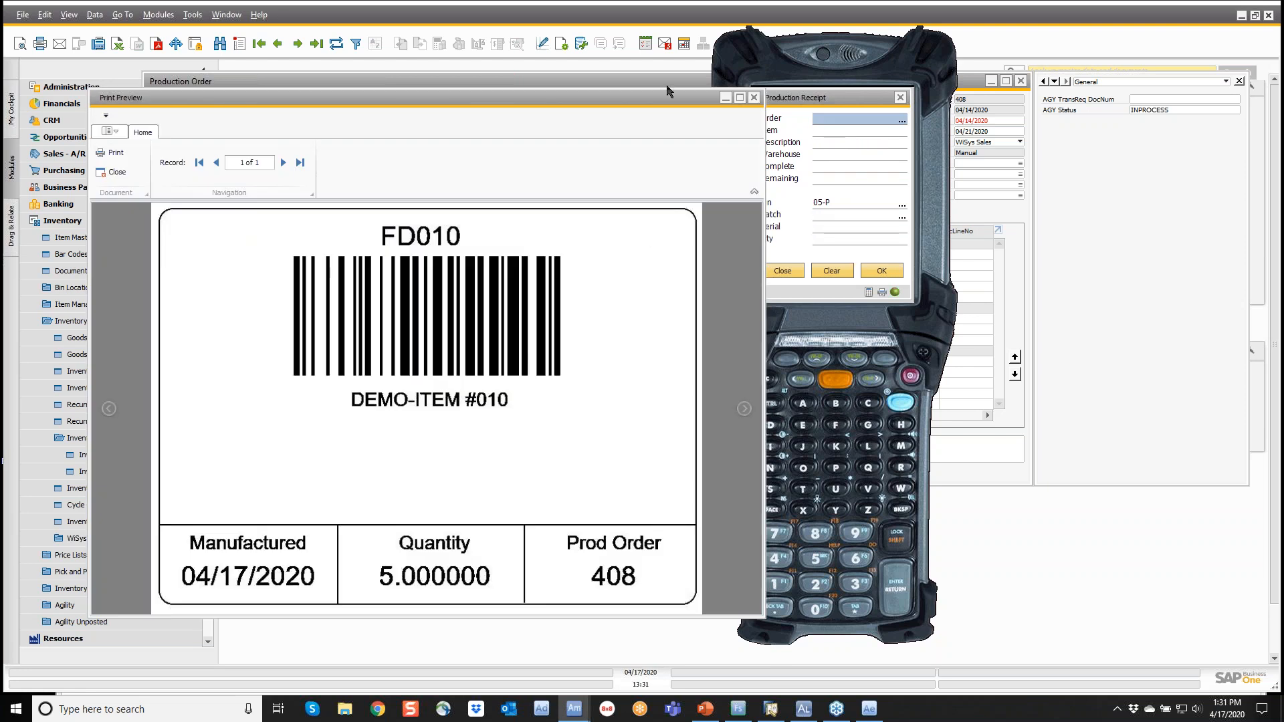
pyautogui.click(754, 97)
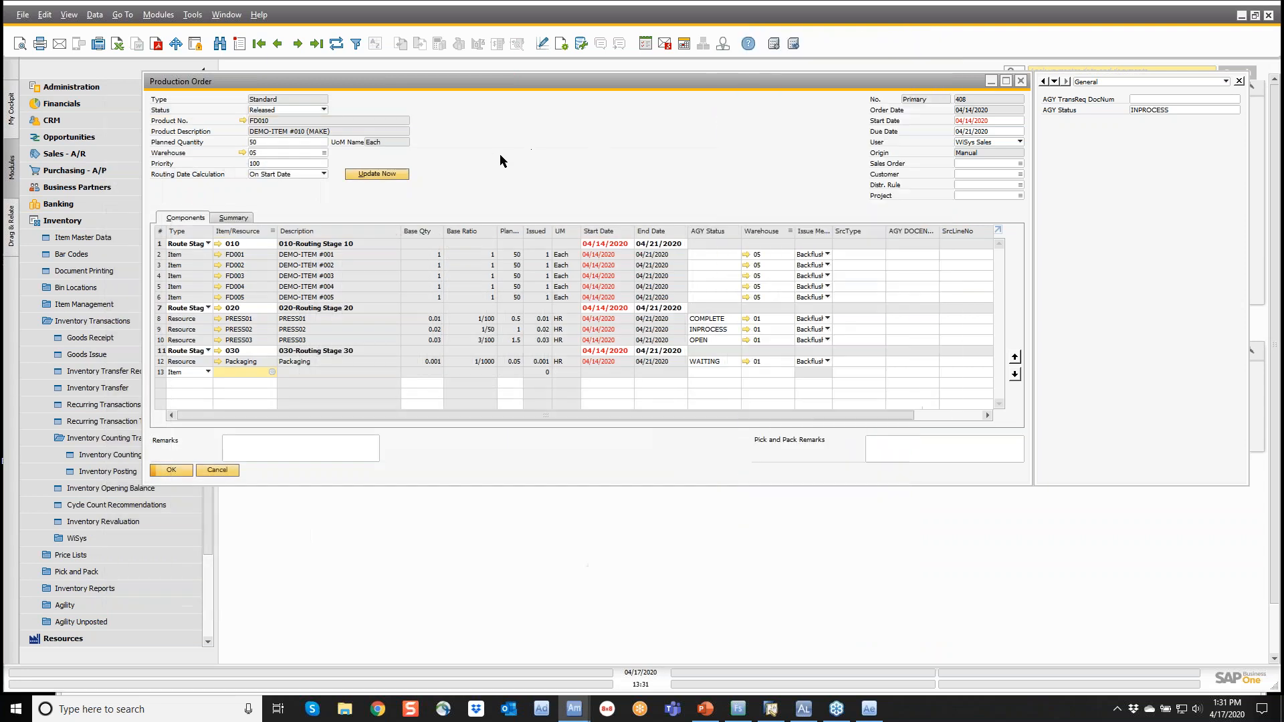
pyautogui.click(233, 218)
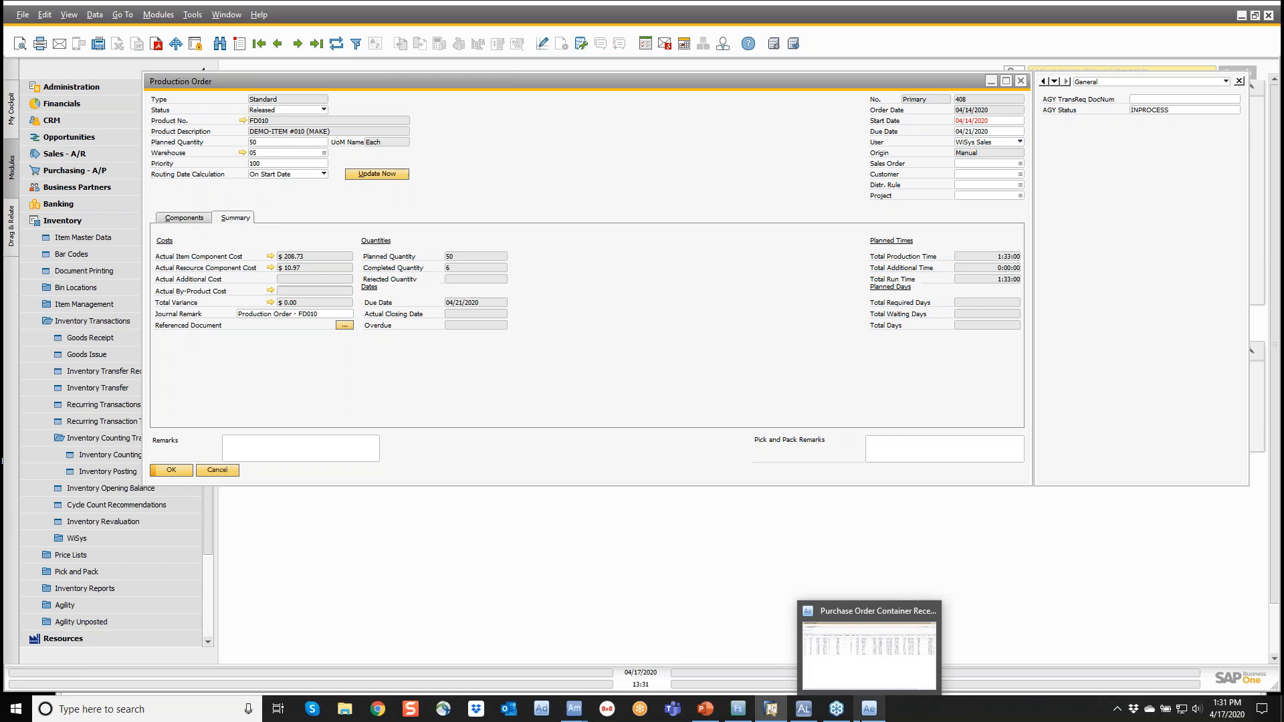
# Step: Return to Agility Mobile, replace Production Receipt with Pallet Production, and start a new pallet
pyautogui.moveTo(574, 709)
pyautogui.click(668, 648)
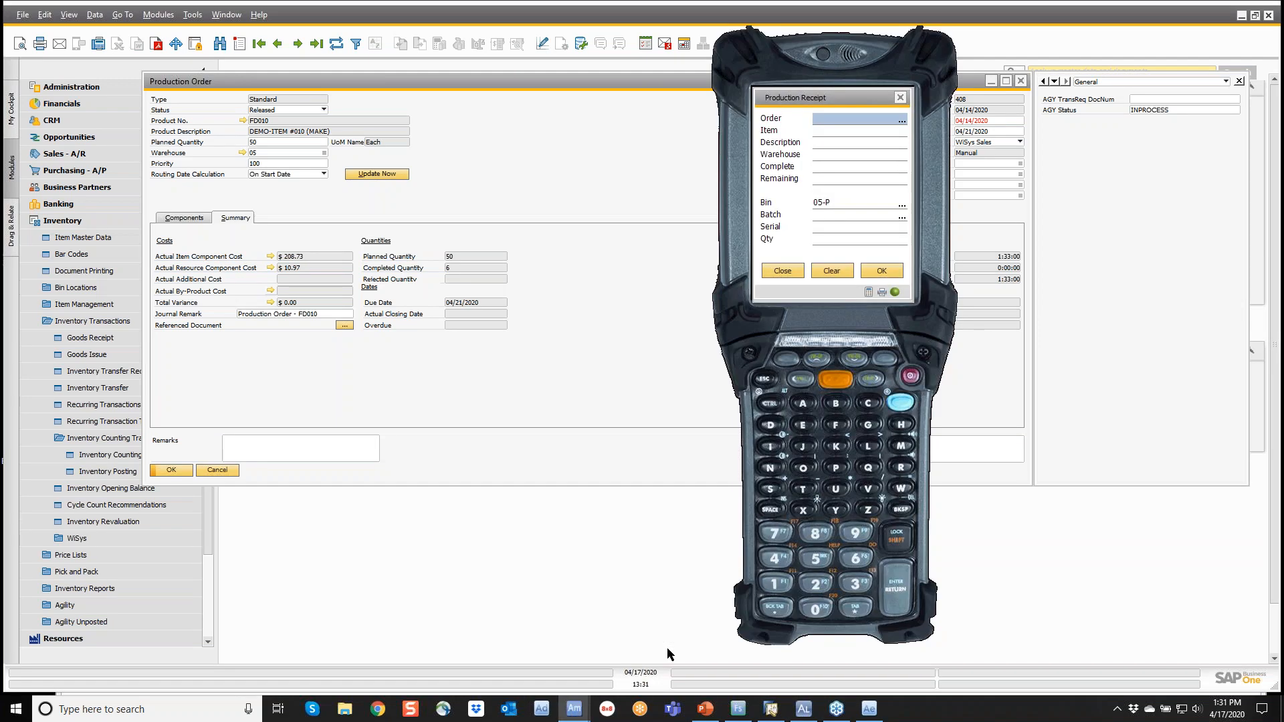
pyautogui.click(782, 271)
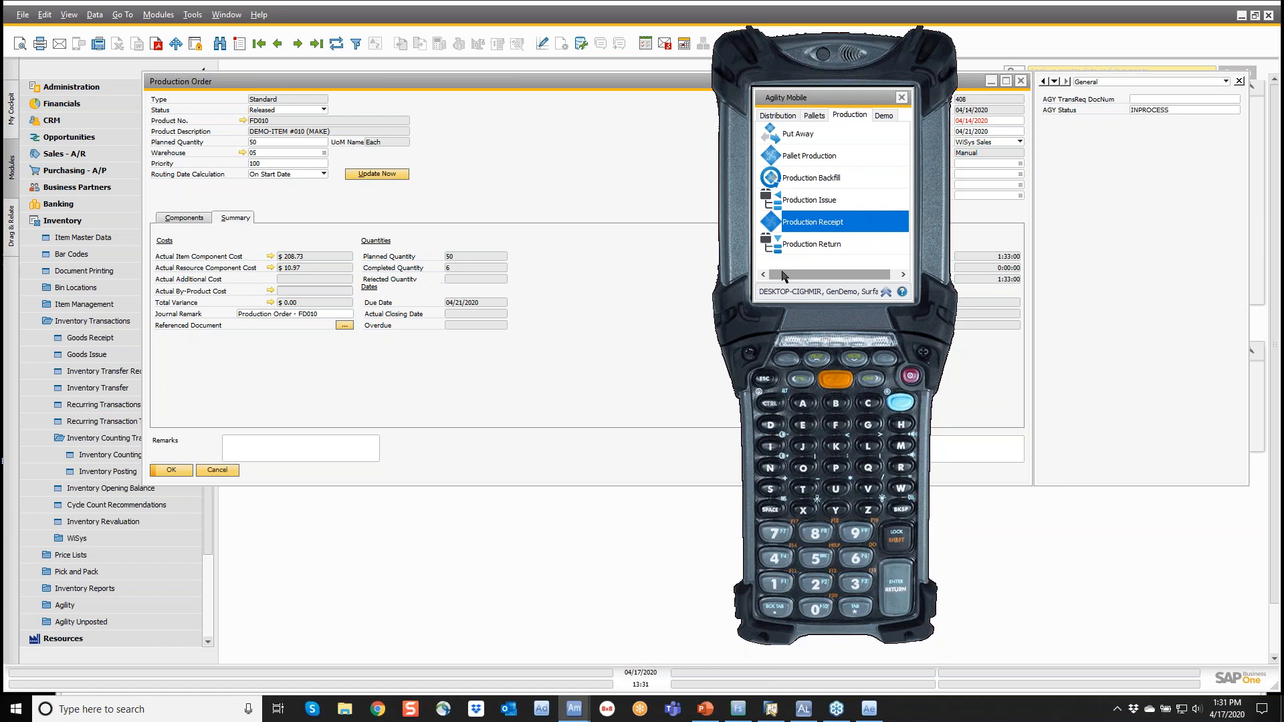
pyautogui.click(808, 157)
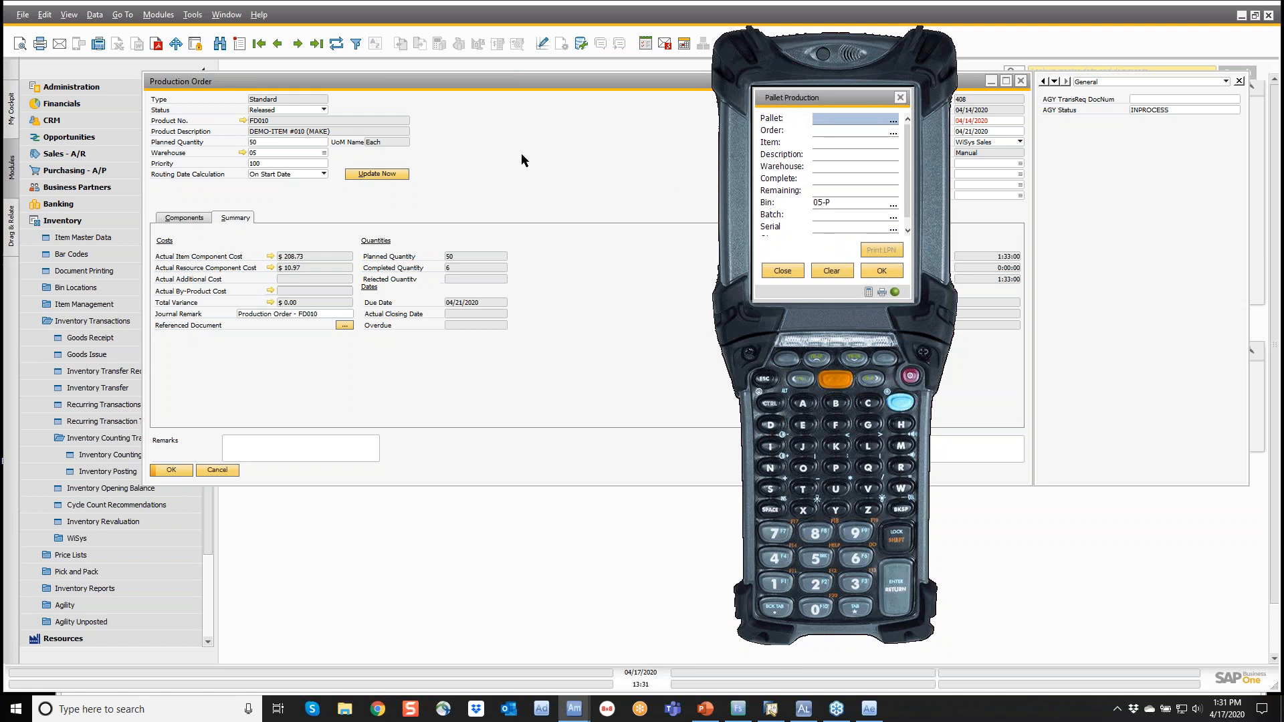
pyautogui.write('333')
pyautogui.press('Return')
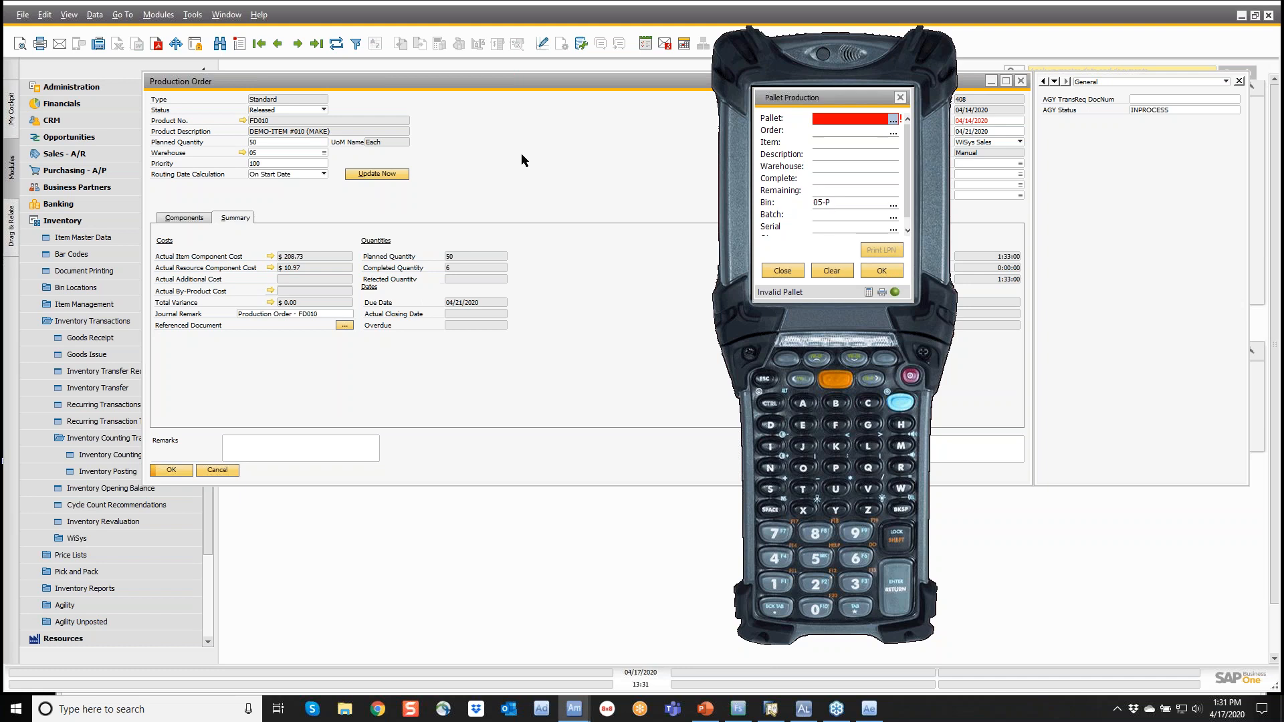
pyautogui.press('Return')
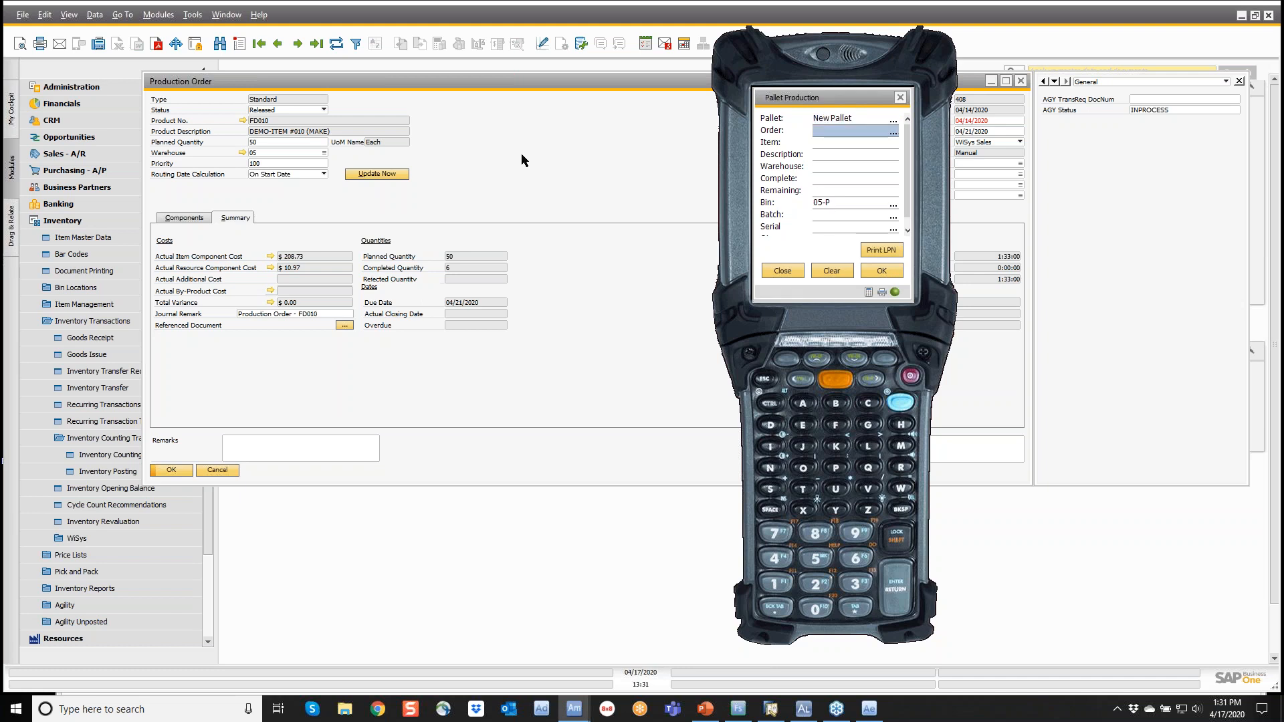
# Step: Record 6 units of batch 200417-3 on the new pallet in bin 05-P using FD016's production order number, and close the label preview
pyautogui.write('357')
pyautogui.press('Return')
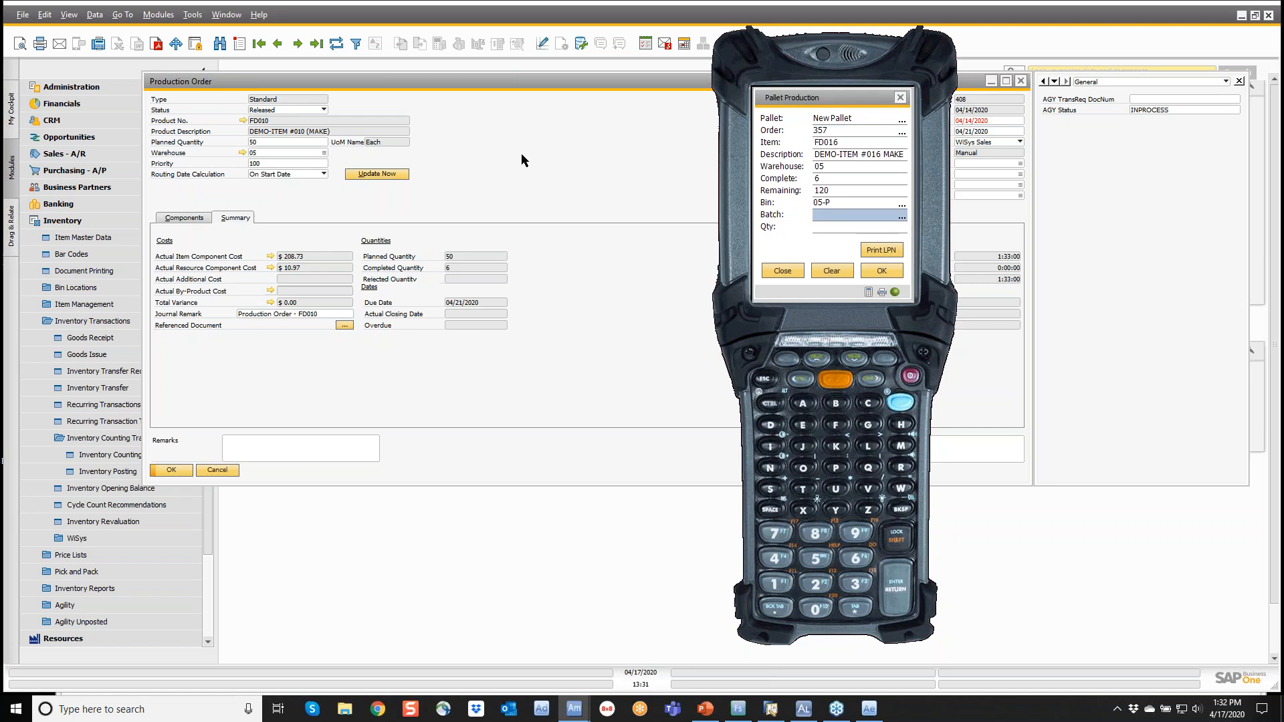
pyautogui.write('200417-3')
pyautogui.press('Return')
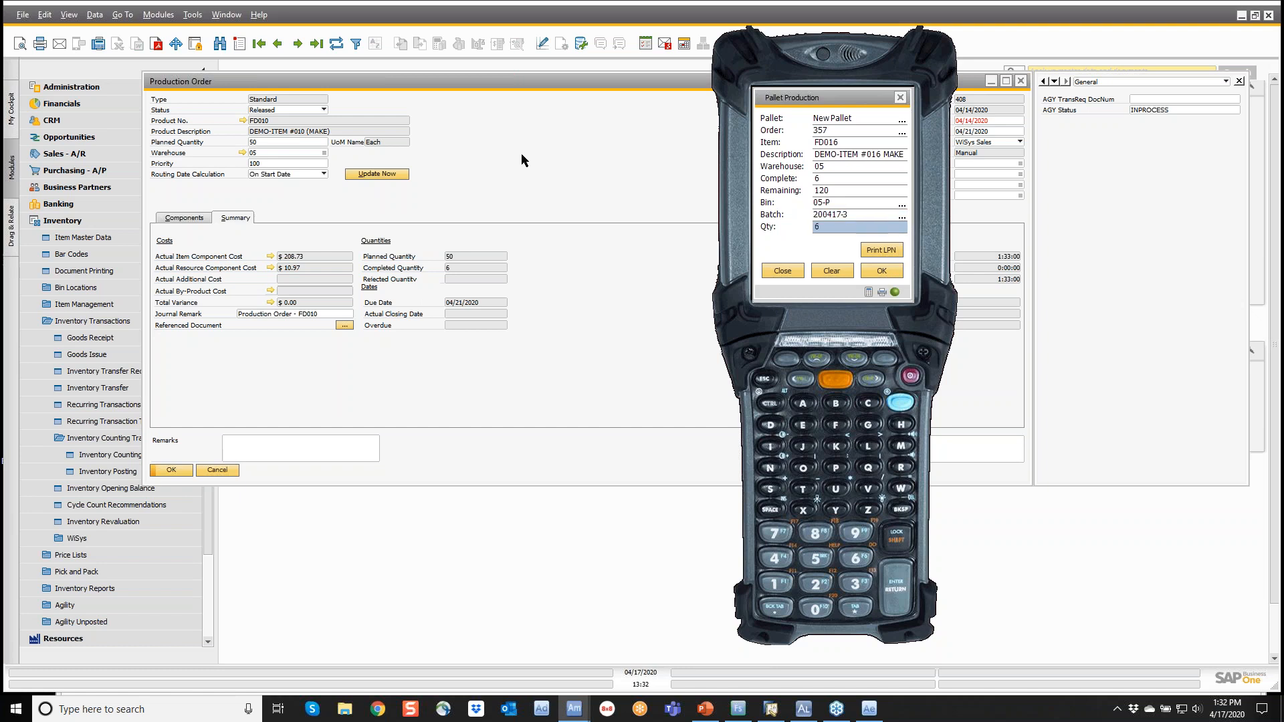
pyautogui.press('Return')
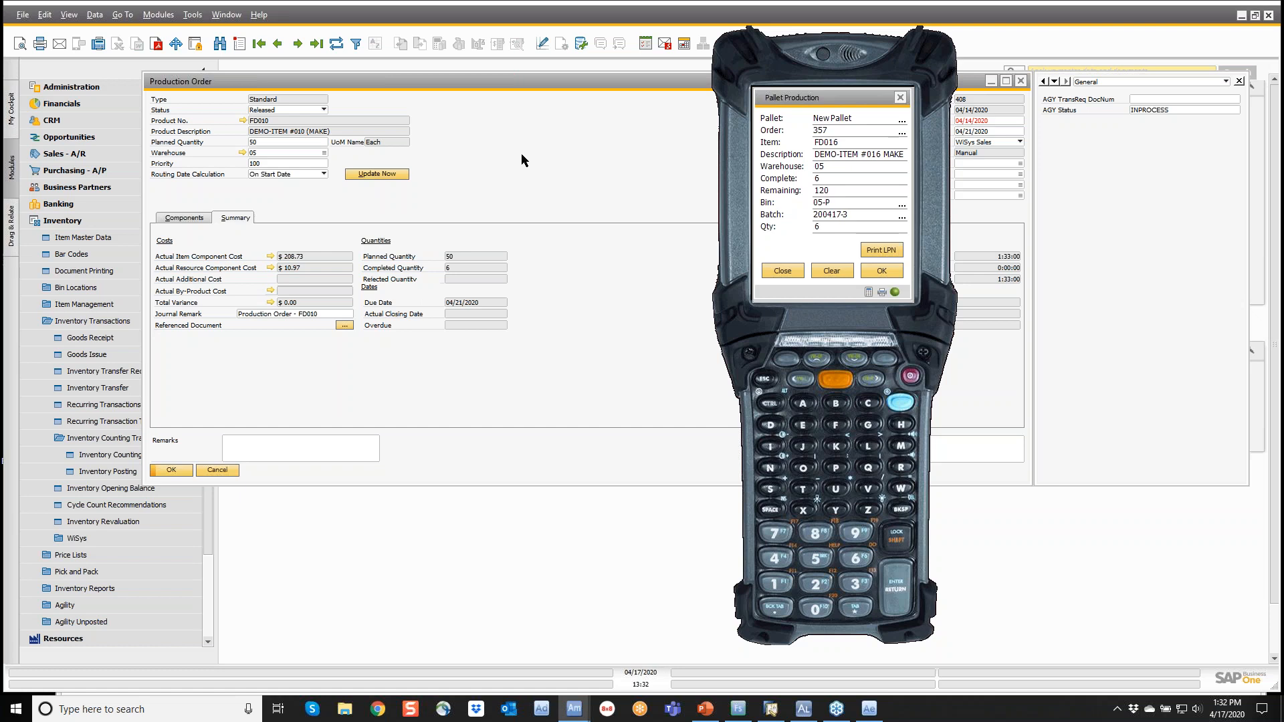
pyautogui.click(874, 268)
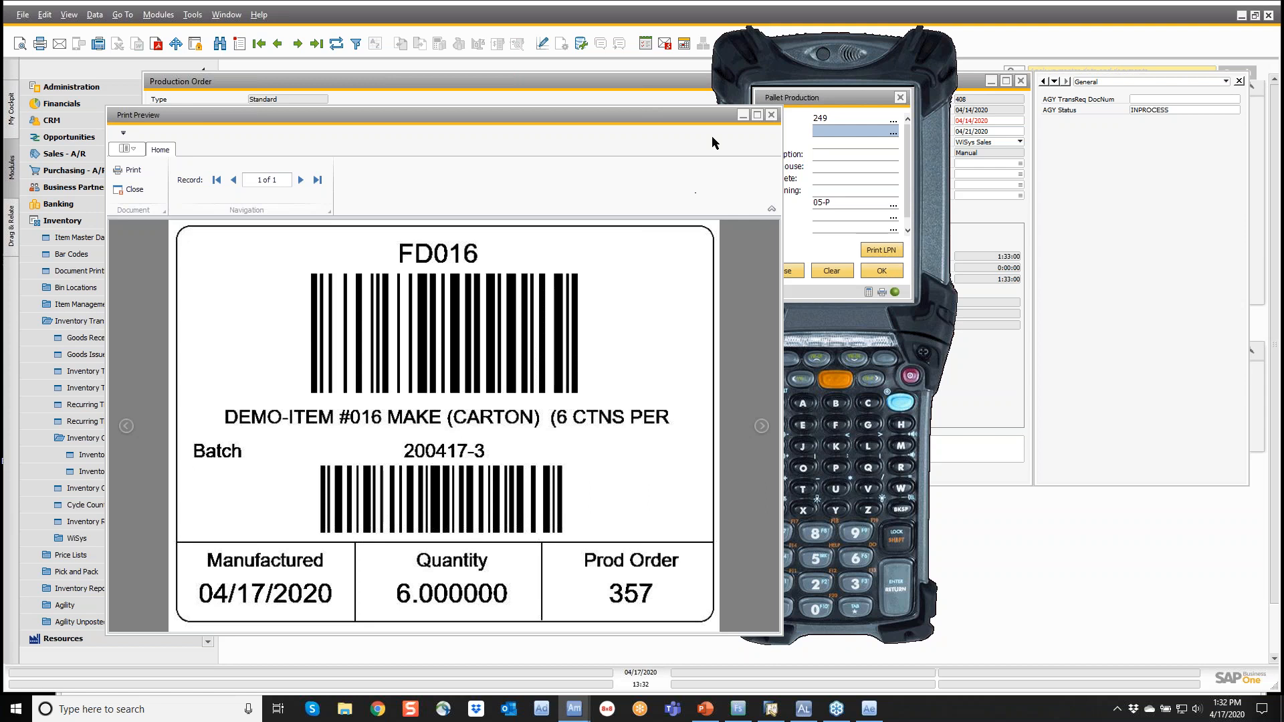
pyautogui.click(772, 115)
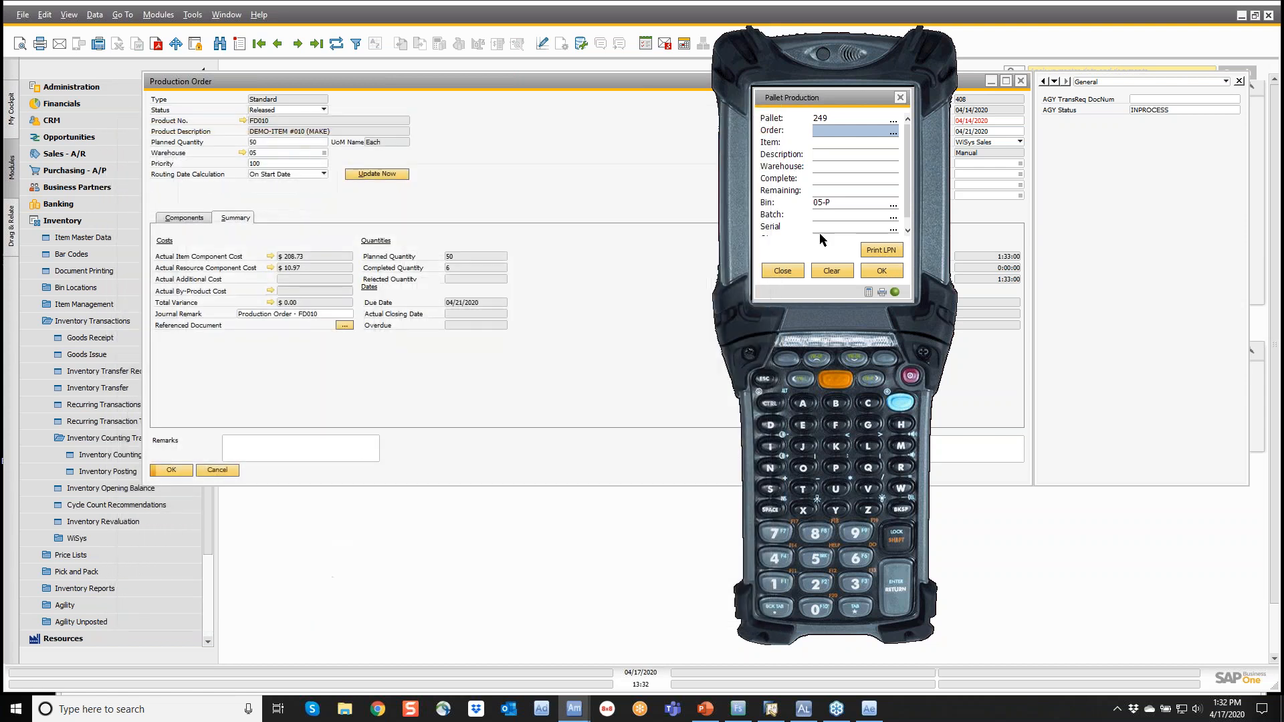
# Step: Preview the production pallet's LPN label, then close the preview and the Pallet Production form
pyautogui.click(877, 251)
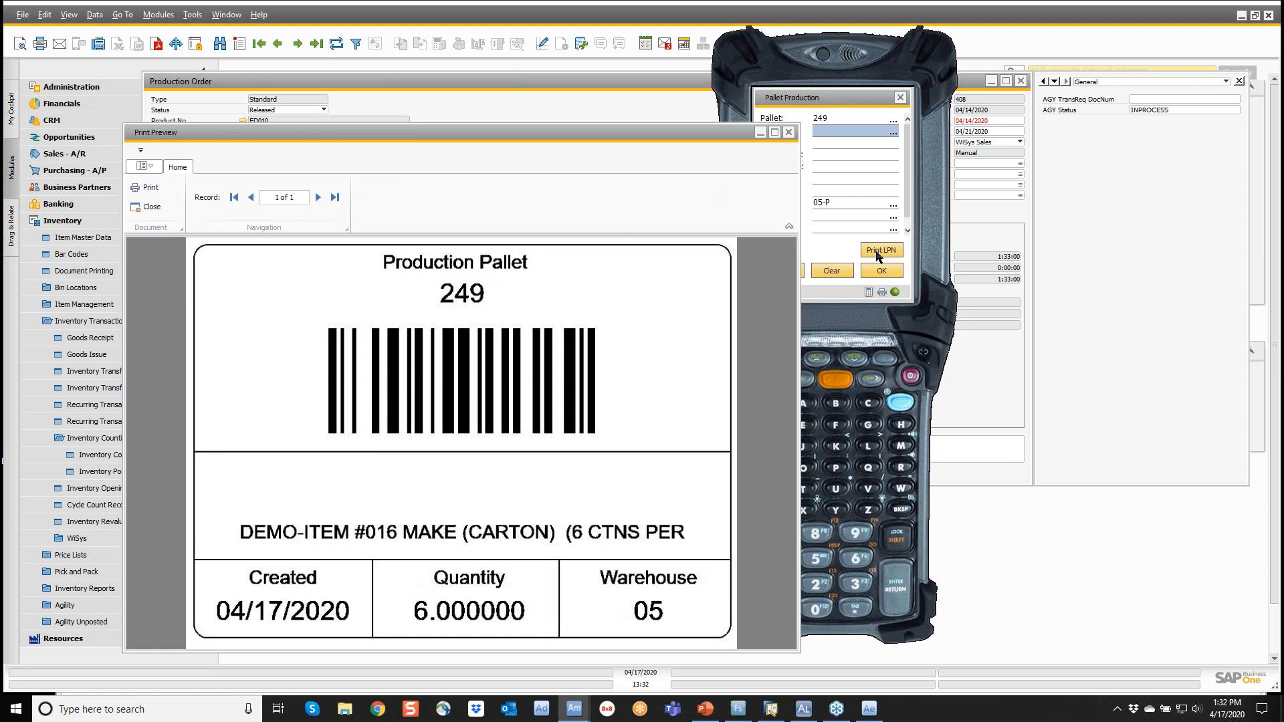
pyautogui.click(789, 132)
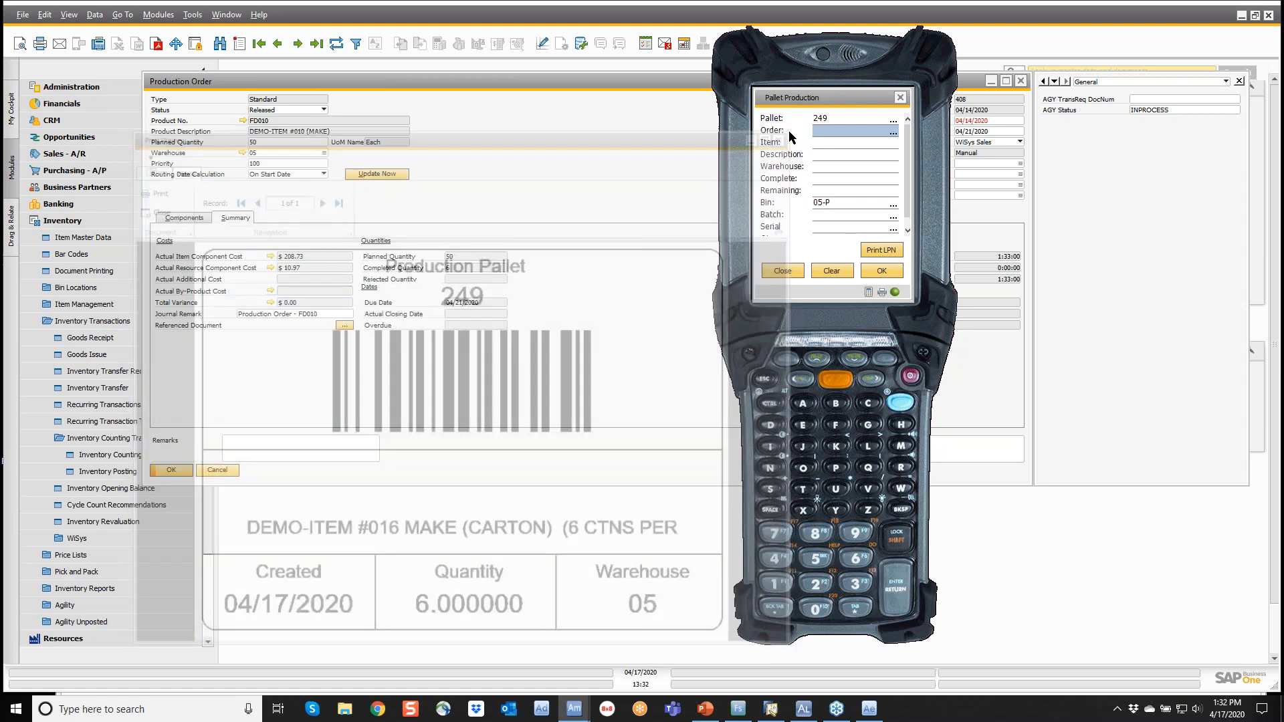
pyautogui.click(781, 271)
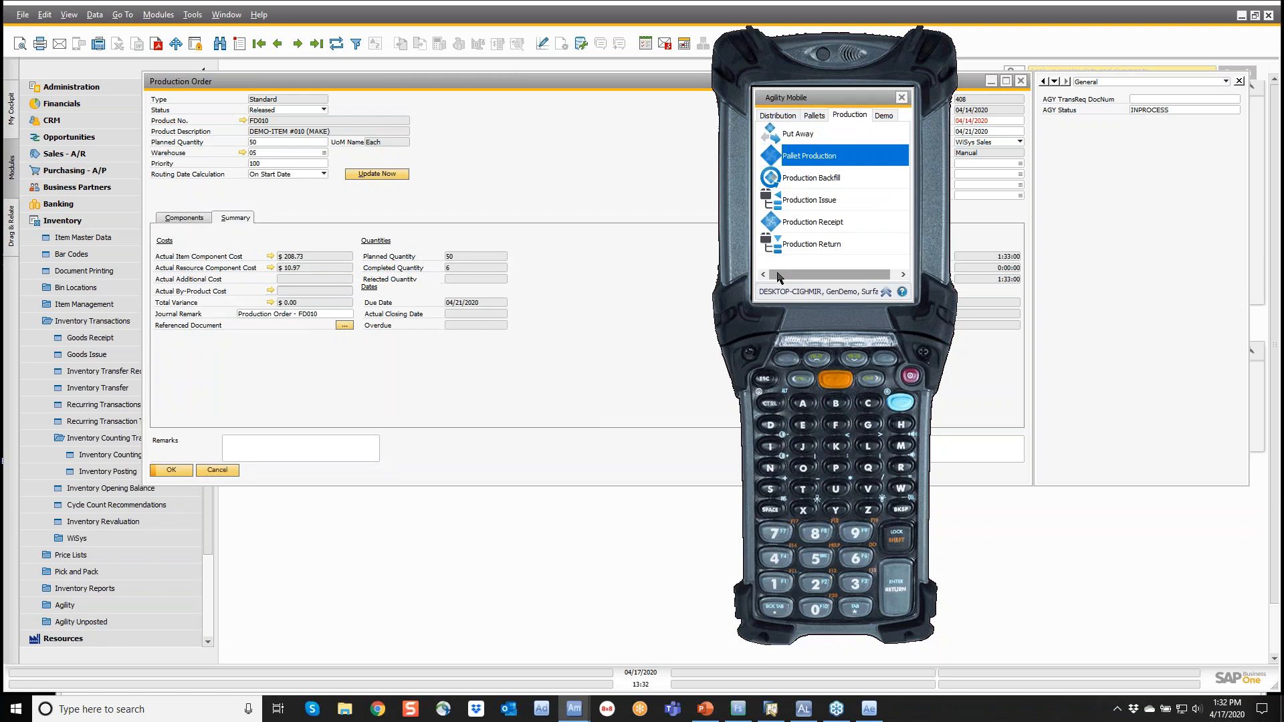
# Step: Record a Production Backfill of 12 units of FD010 into warehouse 05, bin 05-P, and close the label preview
pyautogui.click(813, 179)
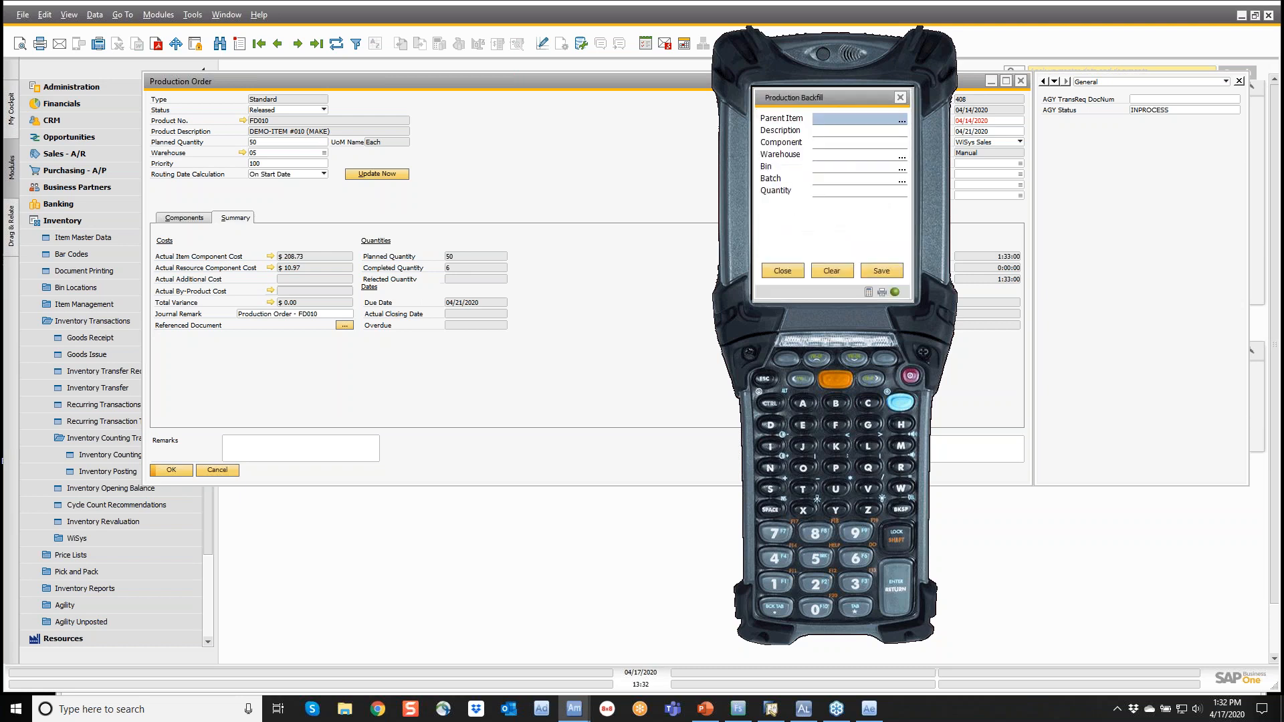
pyautogui.write('FD010')
pyautogui.press('Return')
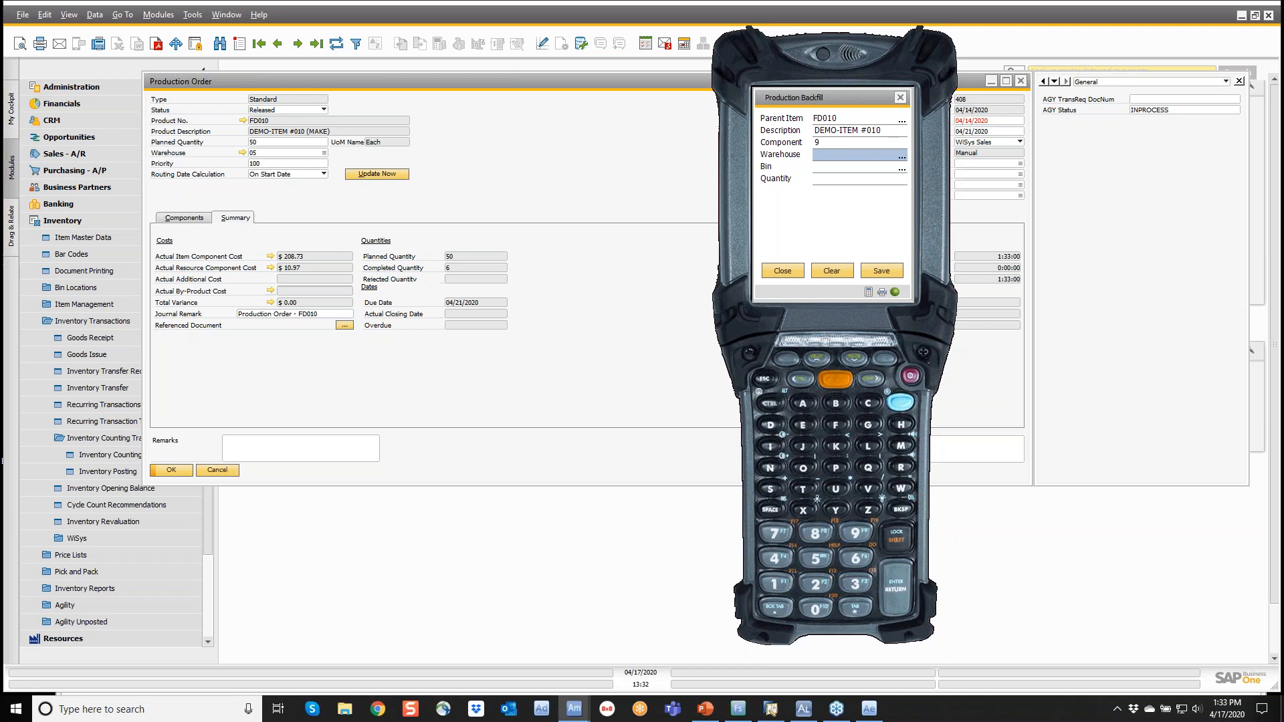
pyautogui.write('05')
pyautogui.press('Return')
pyautogui.write('05-')
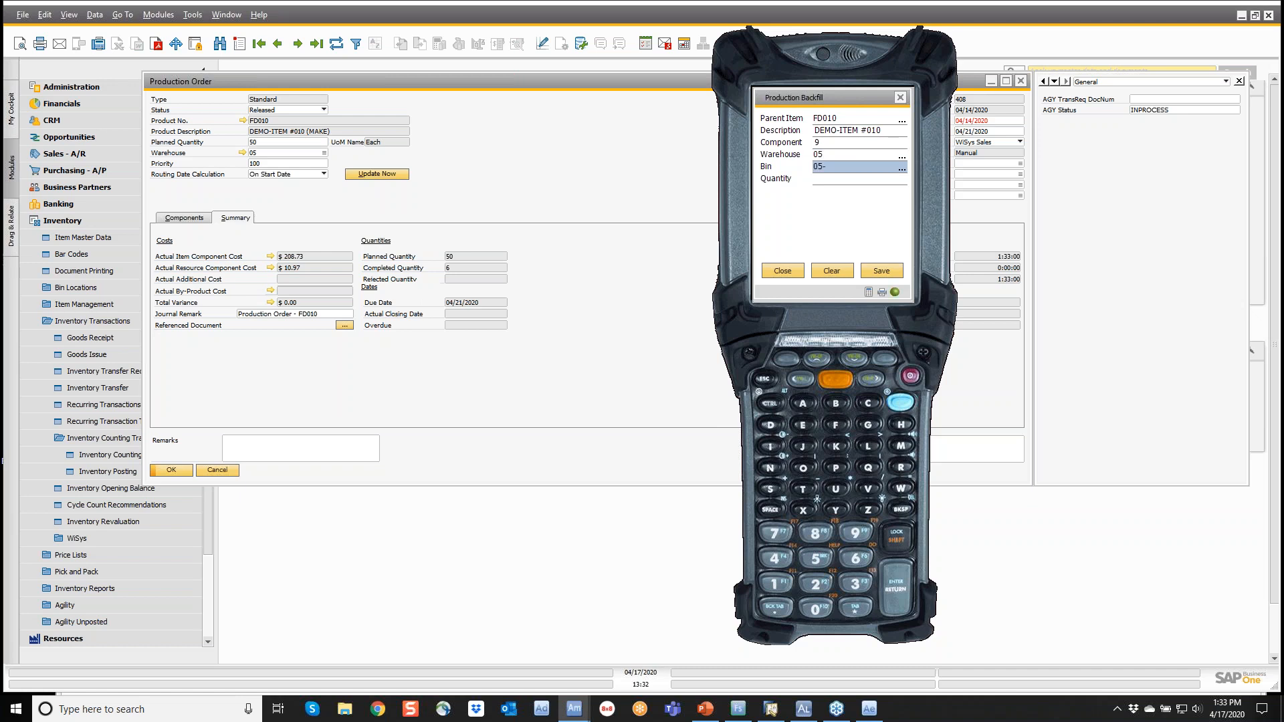
pyautogui.press('Return')
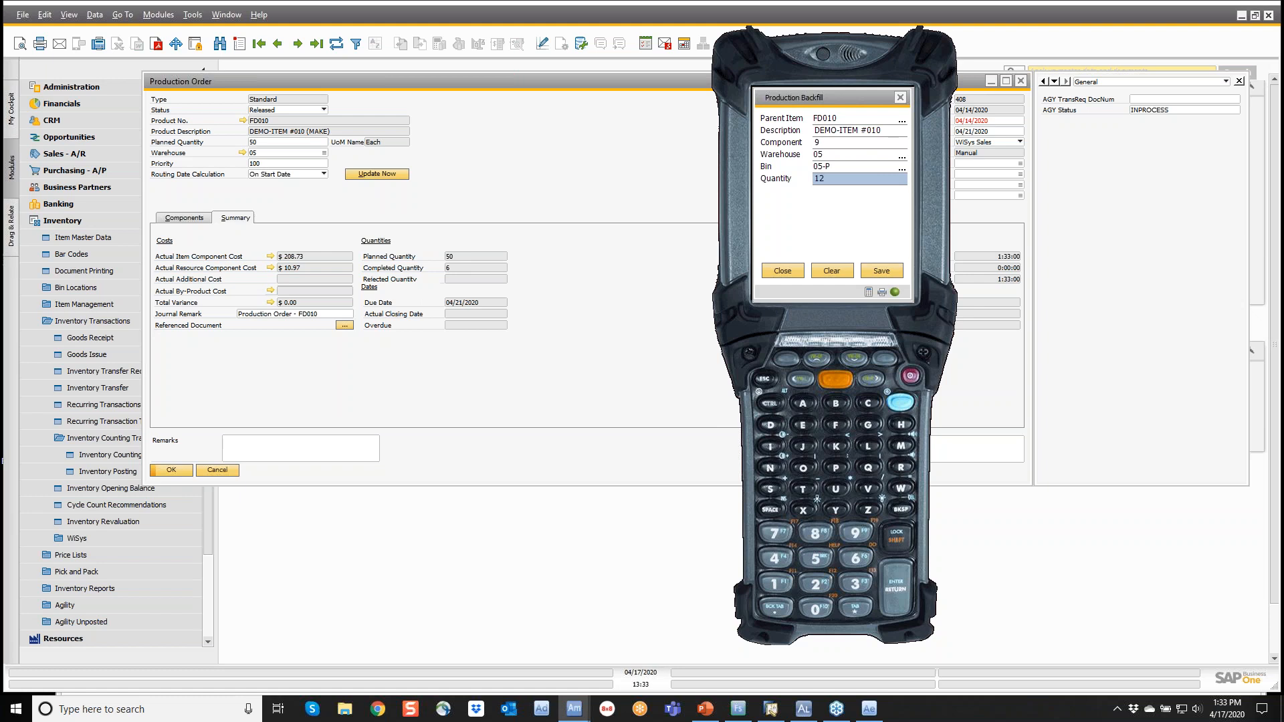
pyautogui.press('Return')
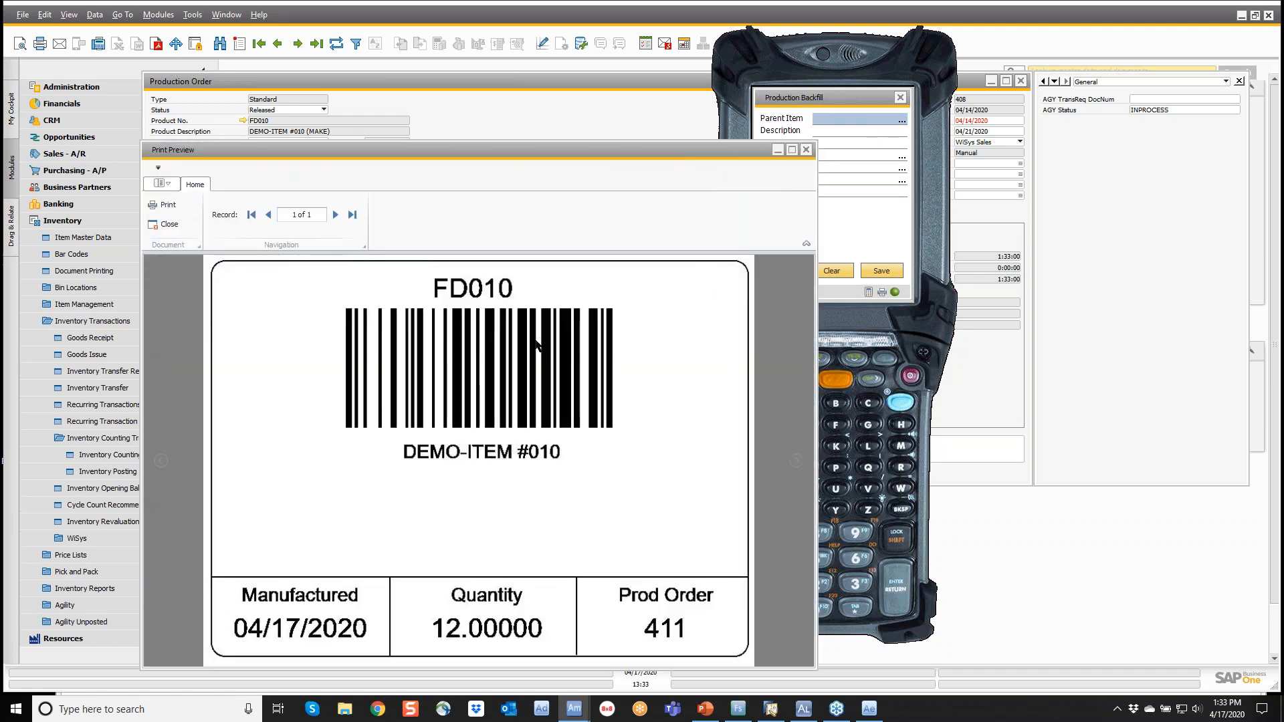
pyautogui.click(805, 151)
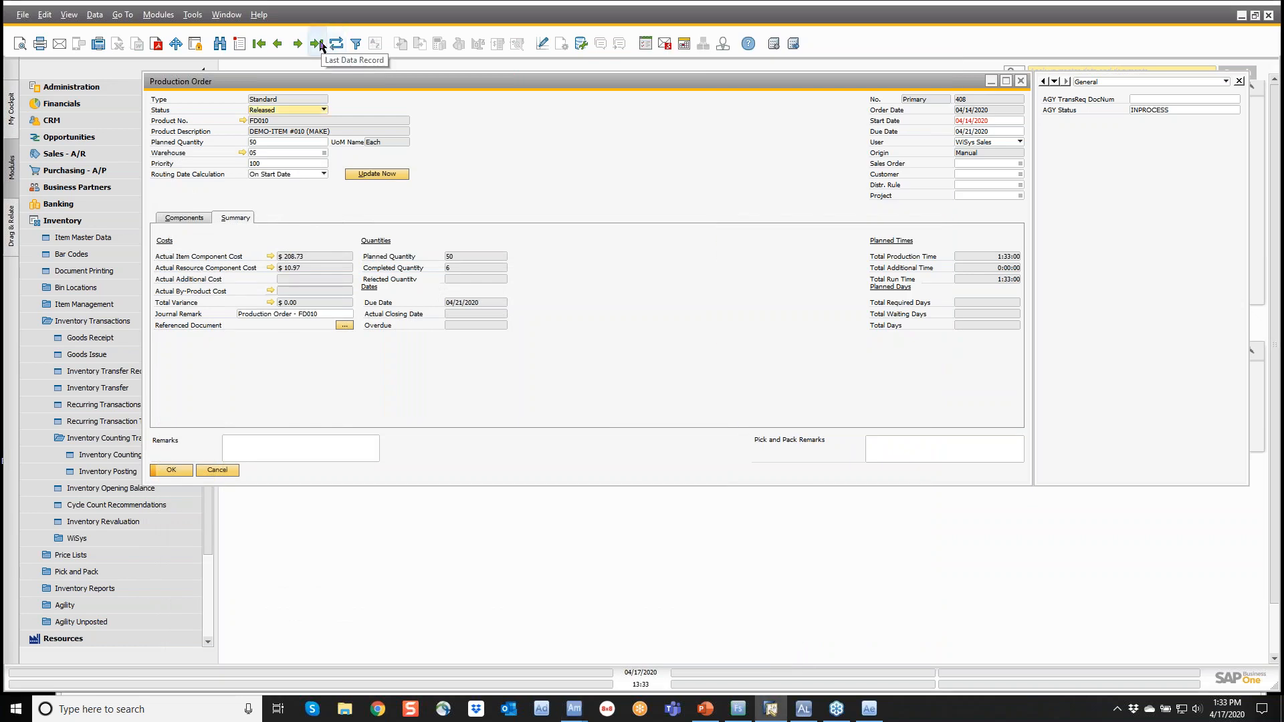
# Step: In SAP Business One, display the last production order and review its components and summary
pyautogui.click(316, 44)
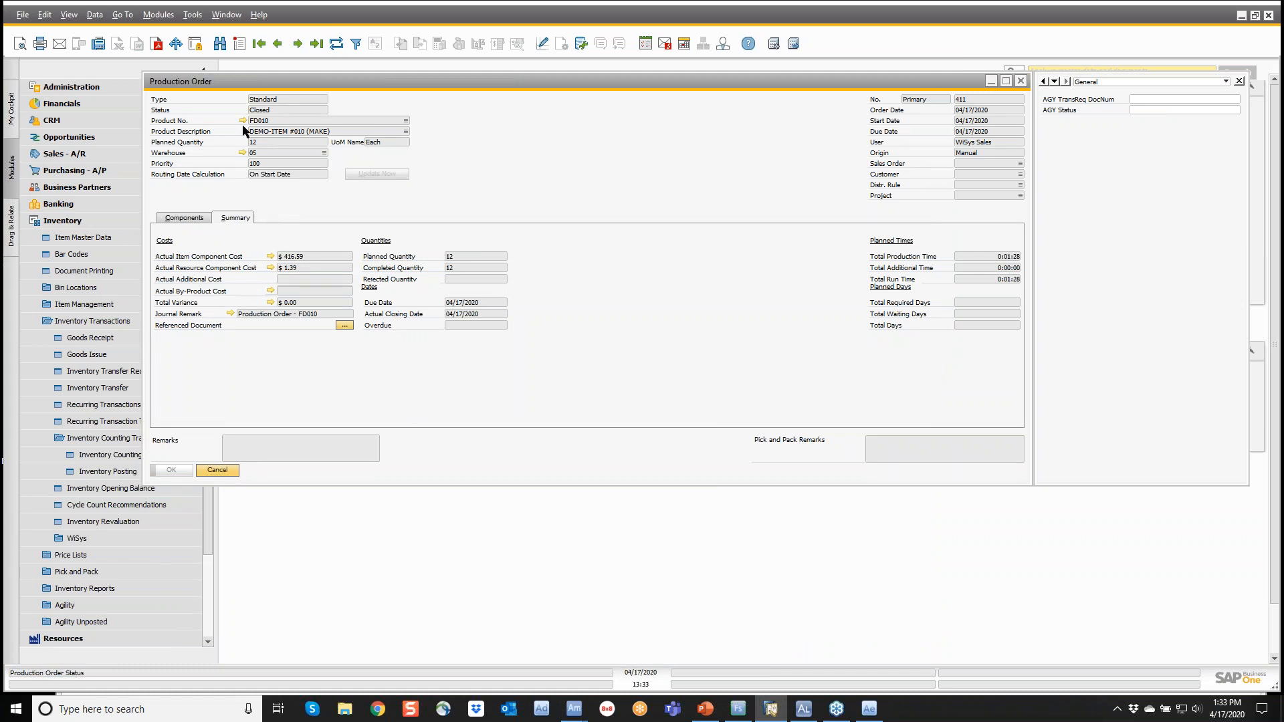
pyautogui.click(184, 218)
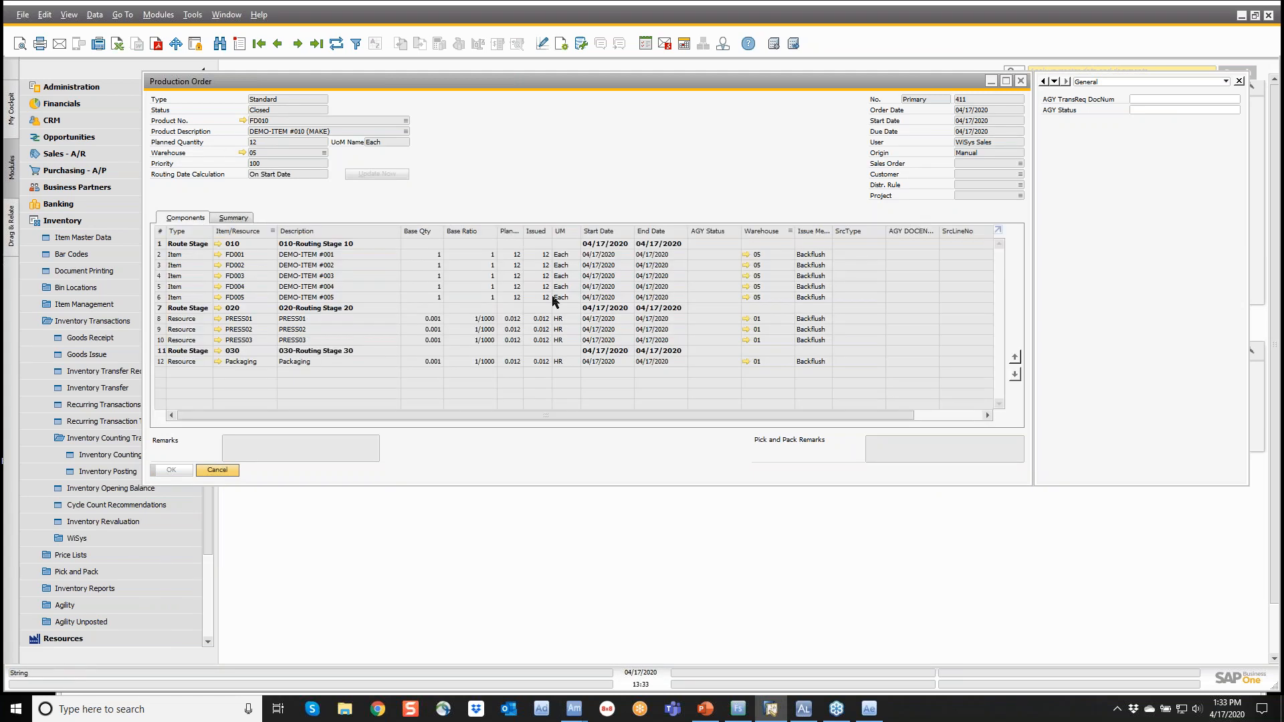
pyautogui.click(245, 218)
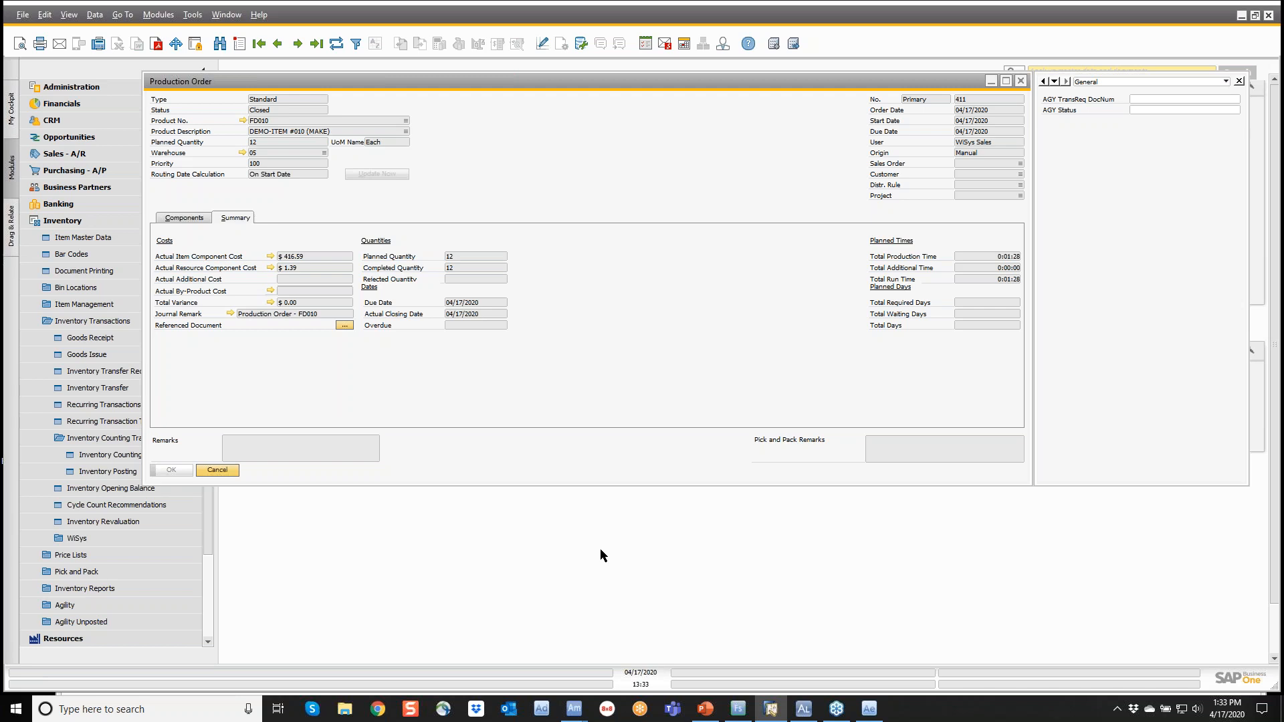
# Step: Return to Agility Mobile, close Production Backfill, and open Goods Receipt PO from the Distribution functions
pyautogui.moveTo(574, 709)
pyautogui.click(608, 645)
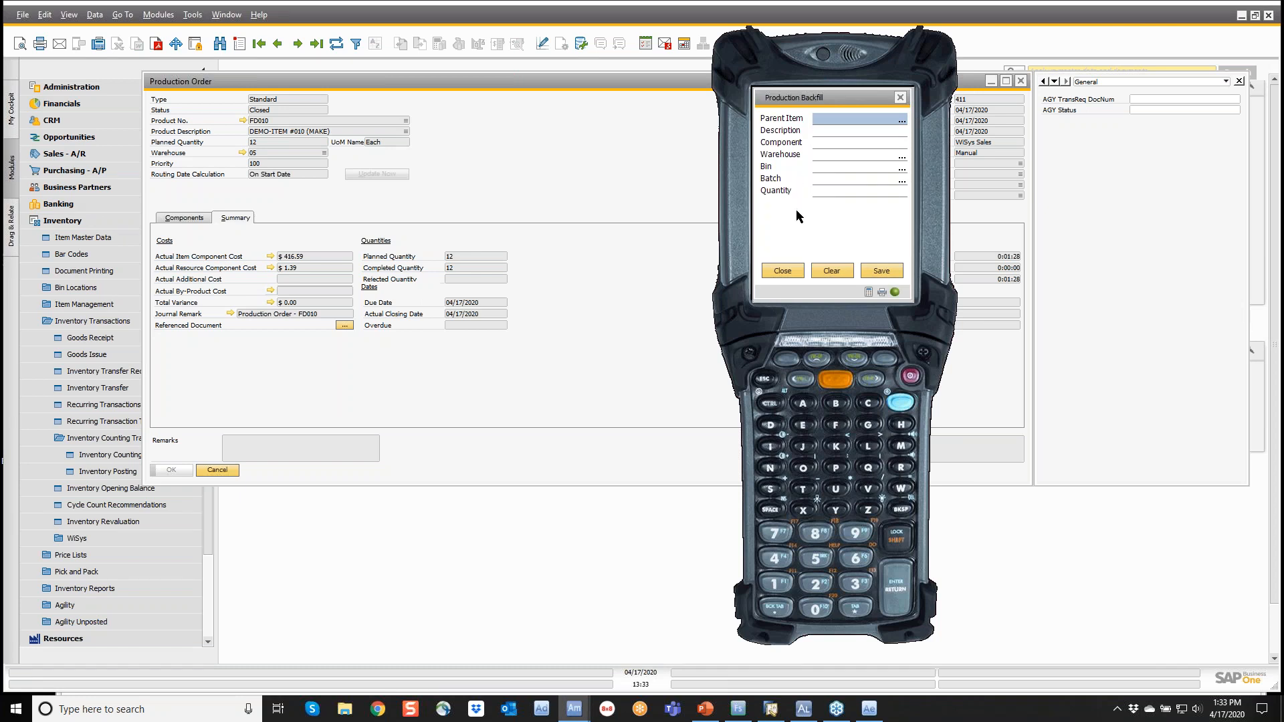
pyautogui.click(784, 271)
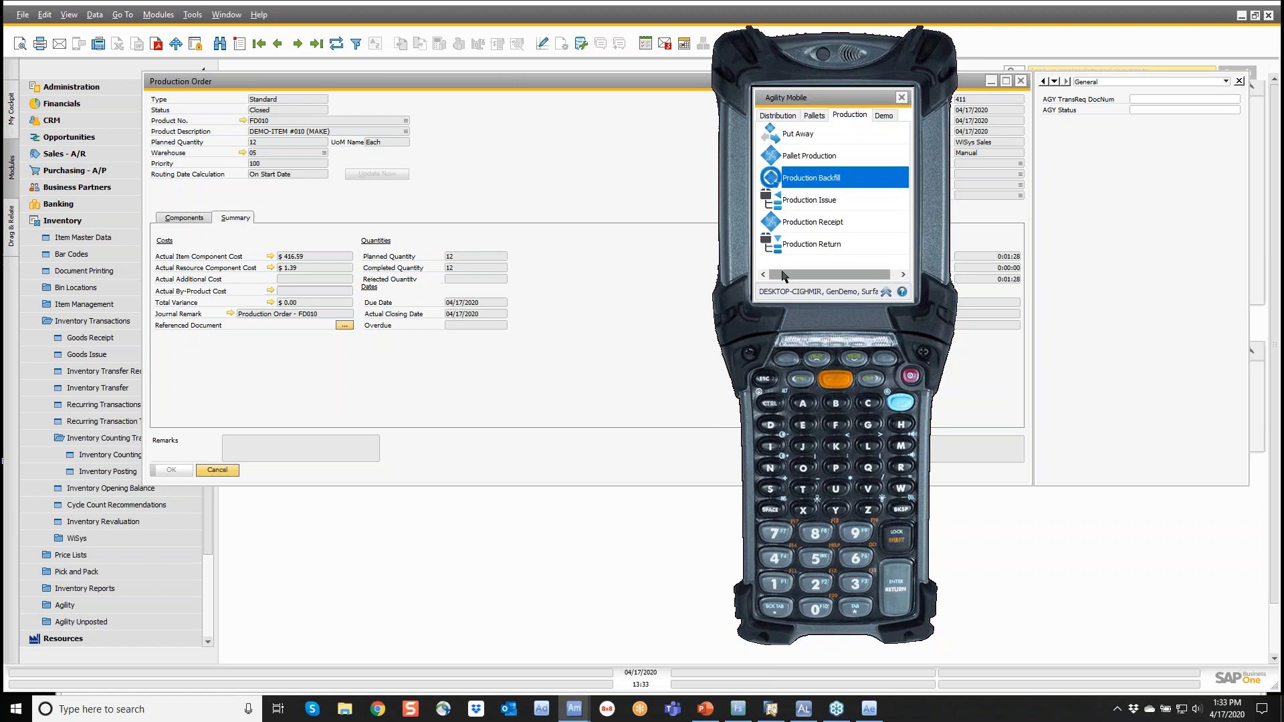
pyautogui.click(789, 118)
pyautogui.scroll(5, 787, 160)
pyautogui.click(798, 142)
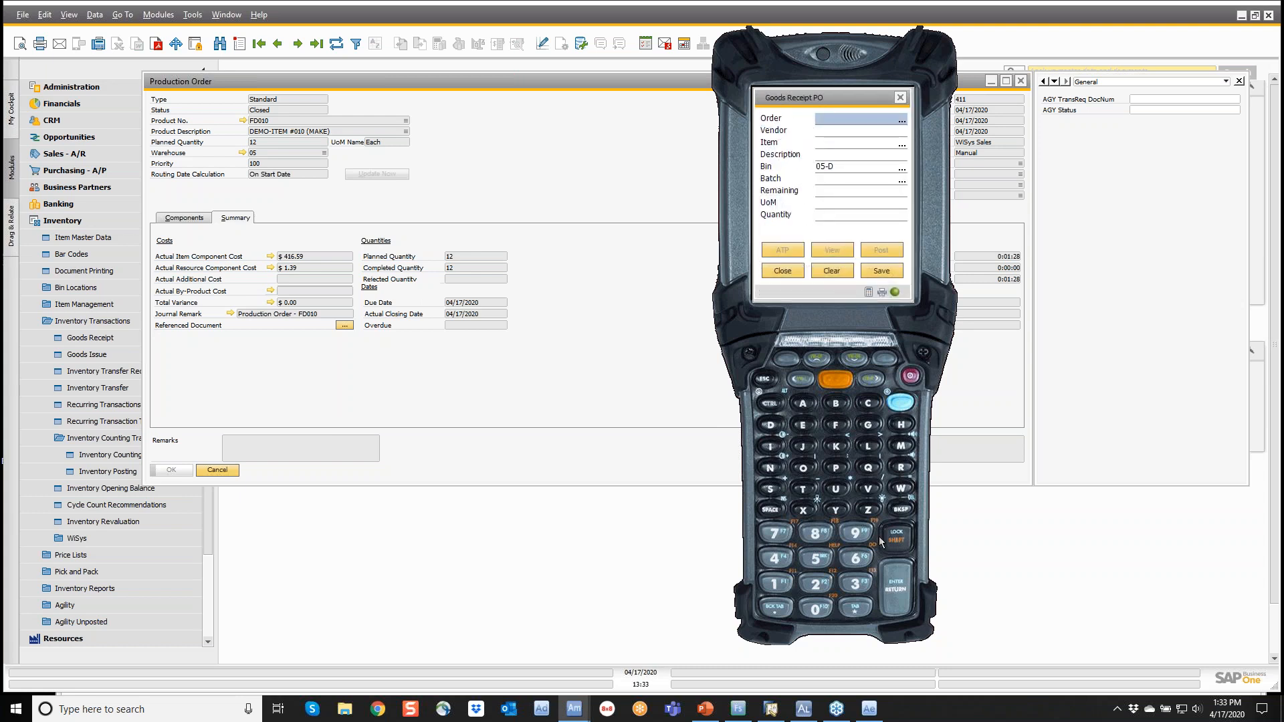
# Step: Switch to WiSys Agility Label Designer and open the POReceiving.wlb and UCC128_AL.wlb label layouts for viewing
pyautogui.click(802, 715)
pyautogui.click(57, 56)
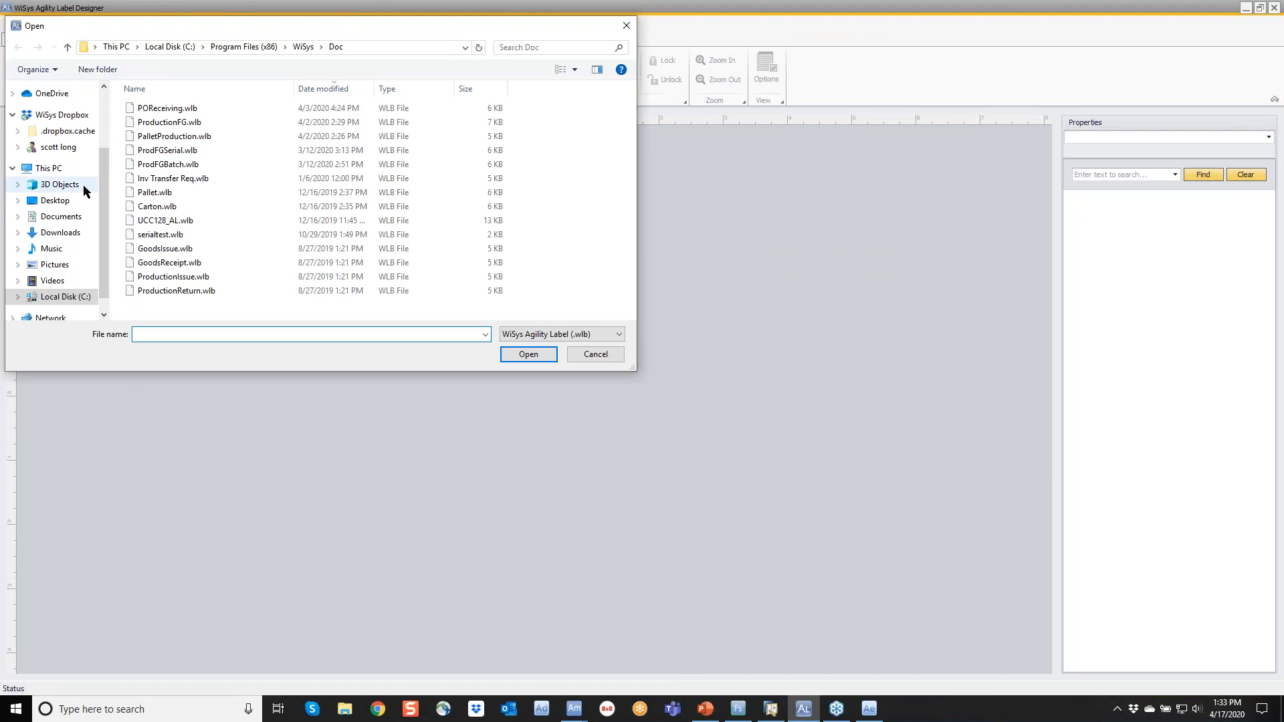
pyautogui.doubleClick(163, 110)
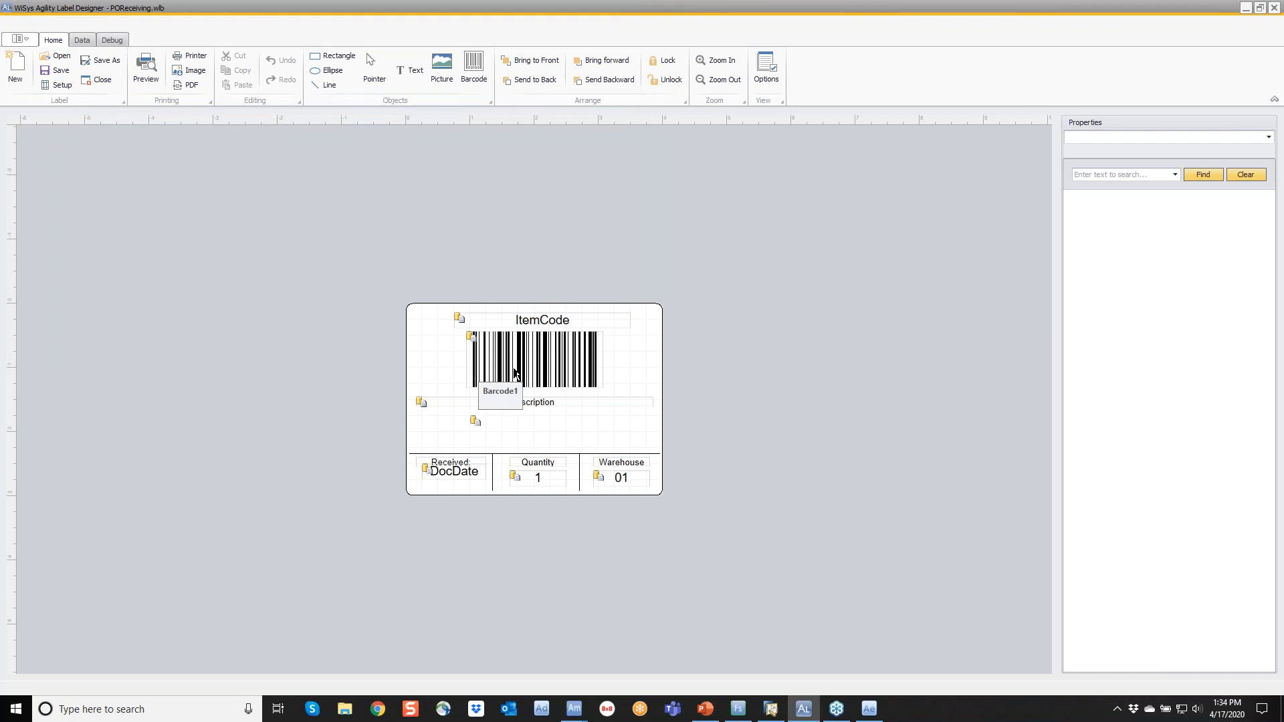
pyautogui.click(59, 57)
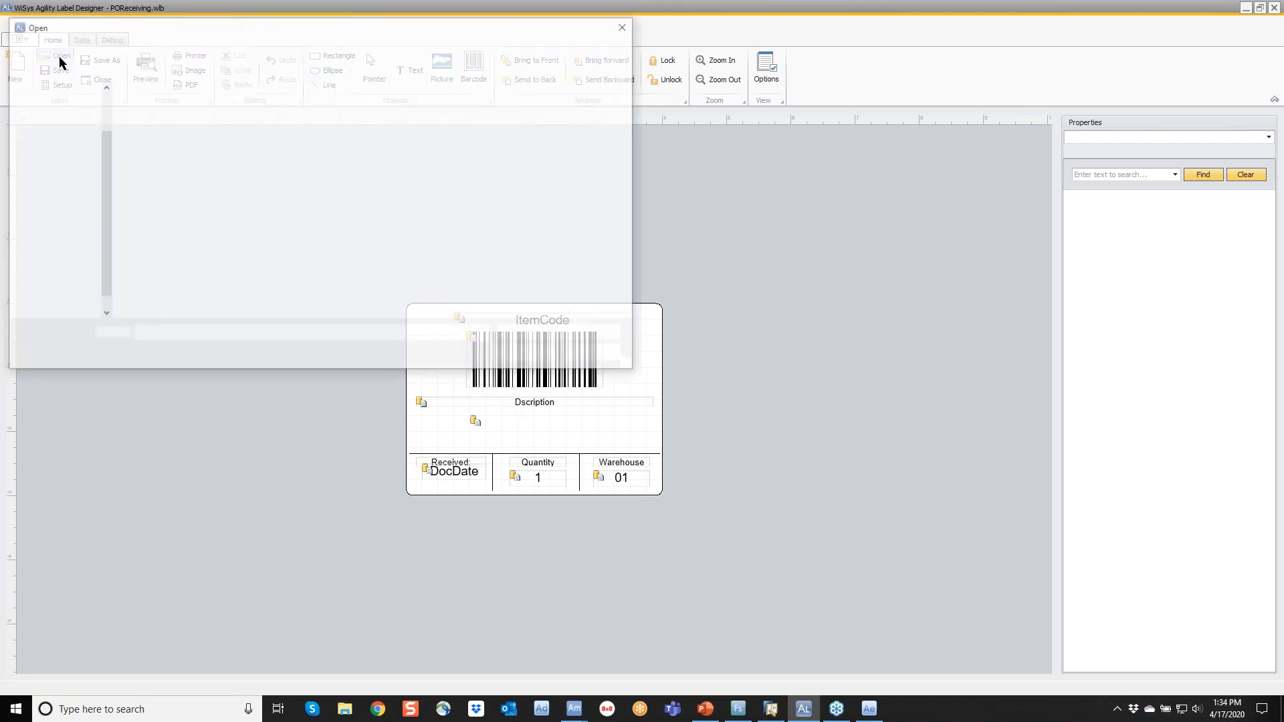
pyautogui.click(157, 221)
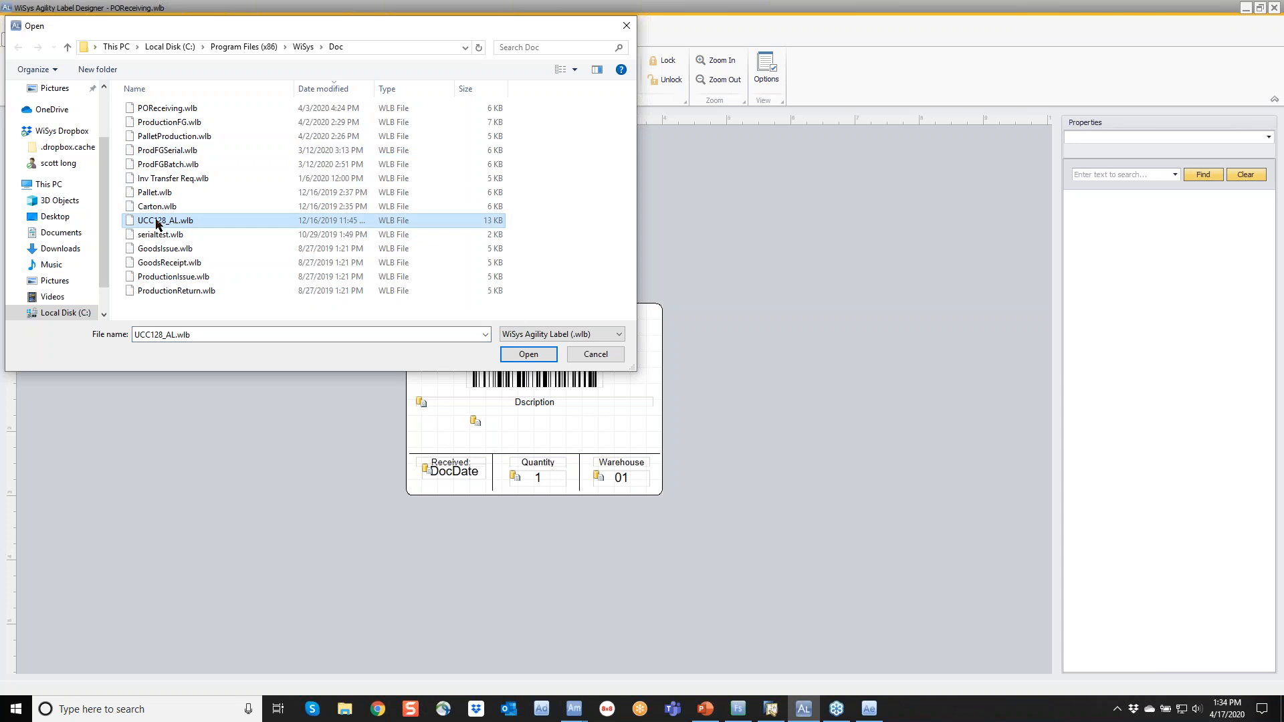
pyautogui.doubleClick(158, 222)
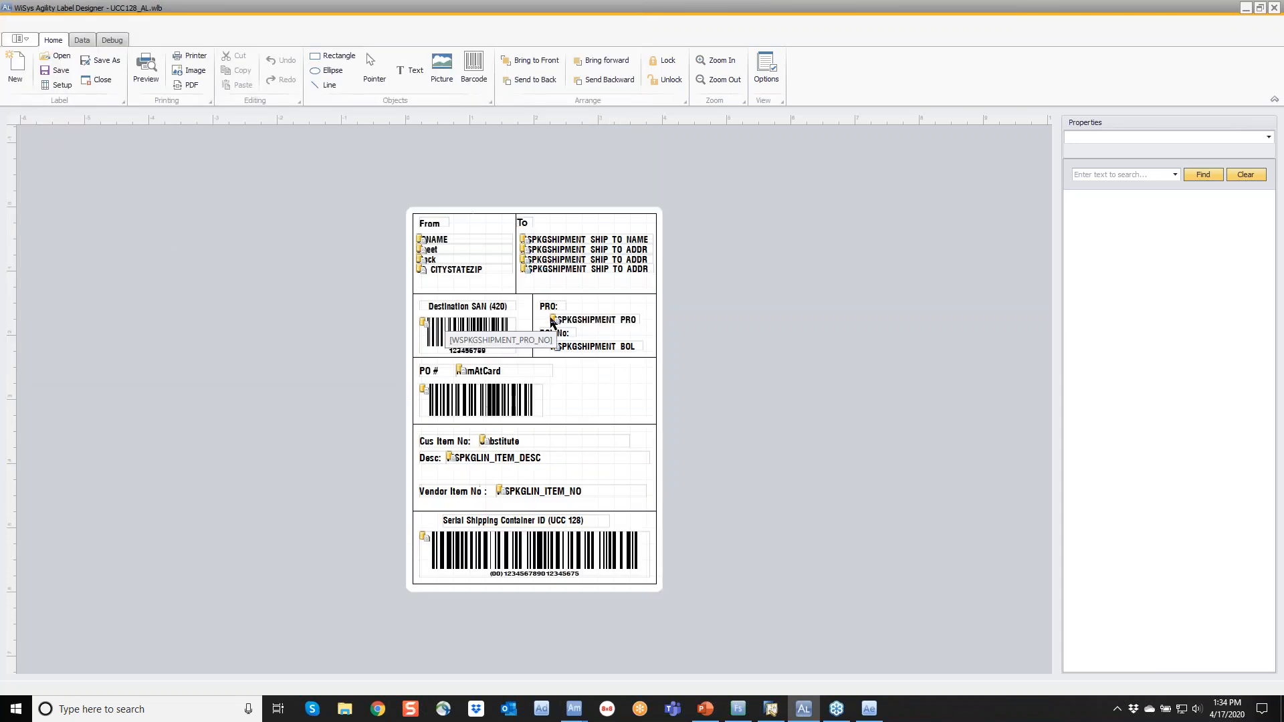
# Step: Open the PalletProduction.wlb label layout to view it, then close the Label Designer
pyautogui.click(59, 56)
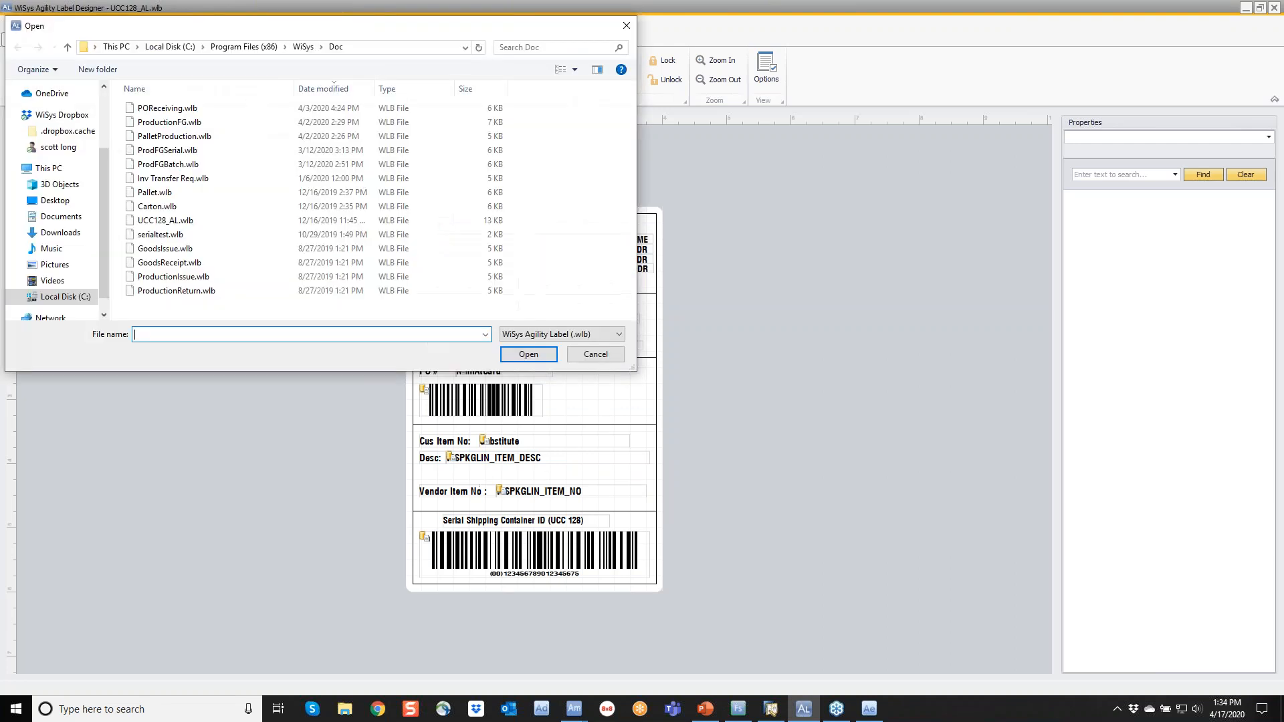
pyautogui.doubleClick(163, 136)
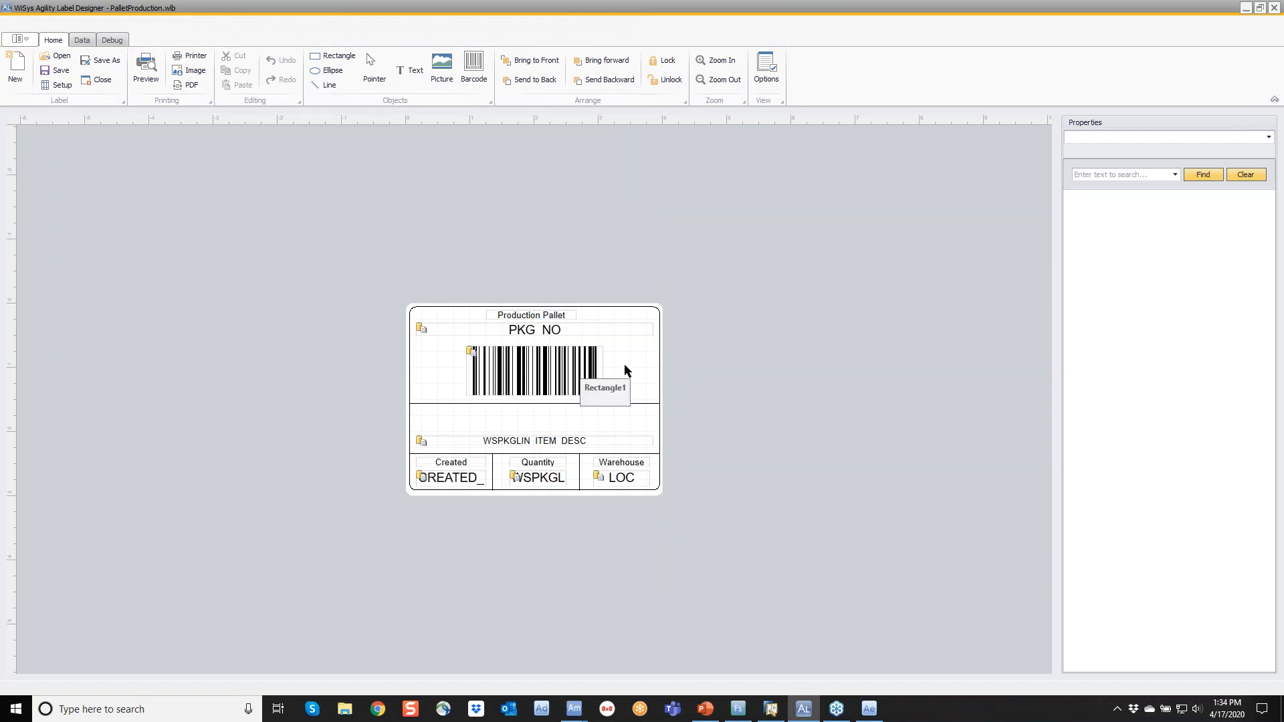
pyautogui.click(1276, 7)
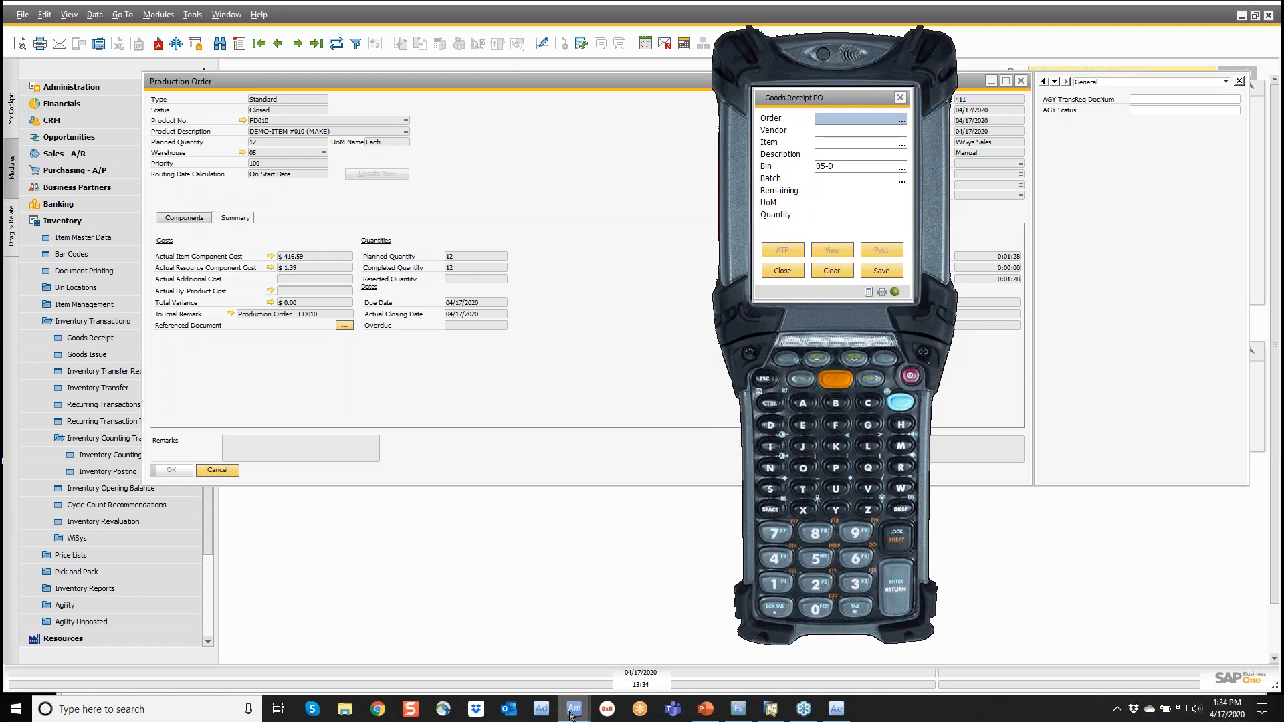
# Step: Switch to WiSys Visual Form Studio, open the Goods Receipt PO form, and bring up the Agility Mobile handheld beside it
pyautogui.click(743, 711)
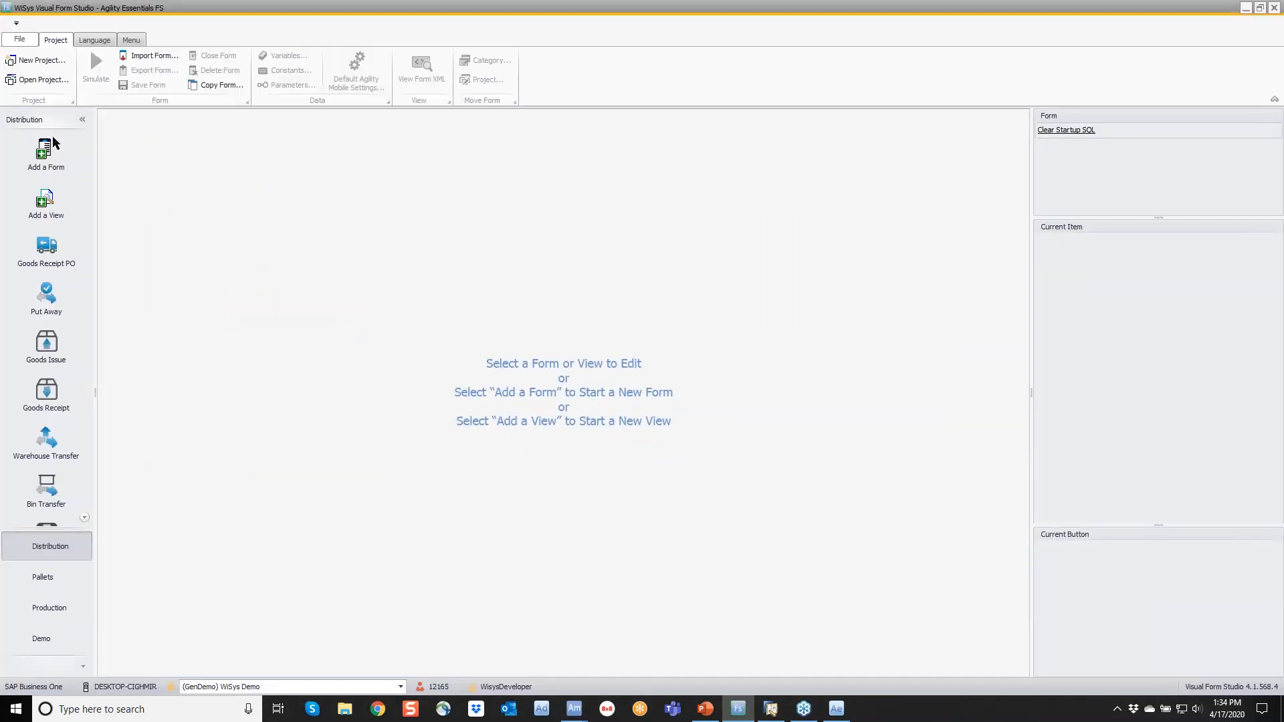
pyautogui.scroll(-1, 42, 367)
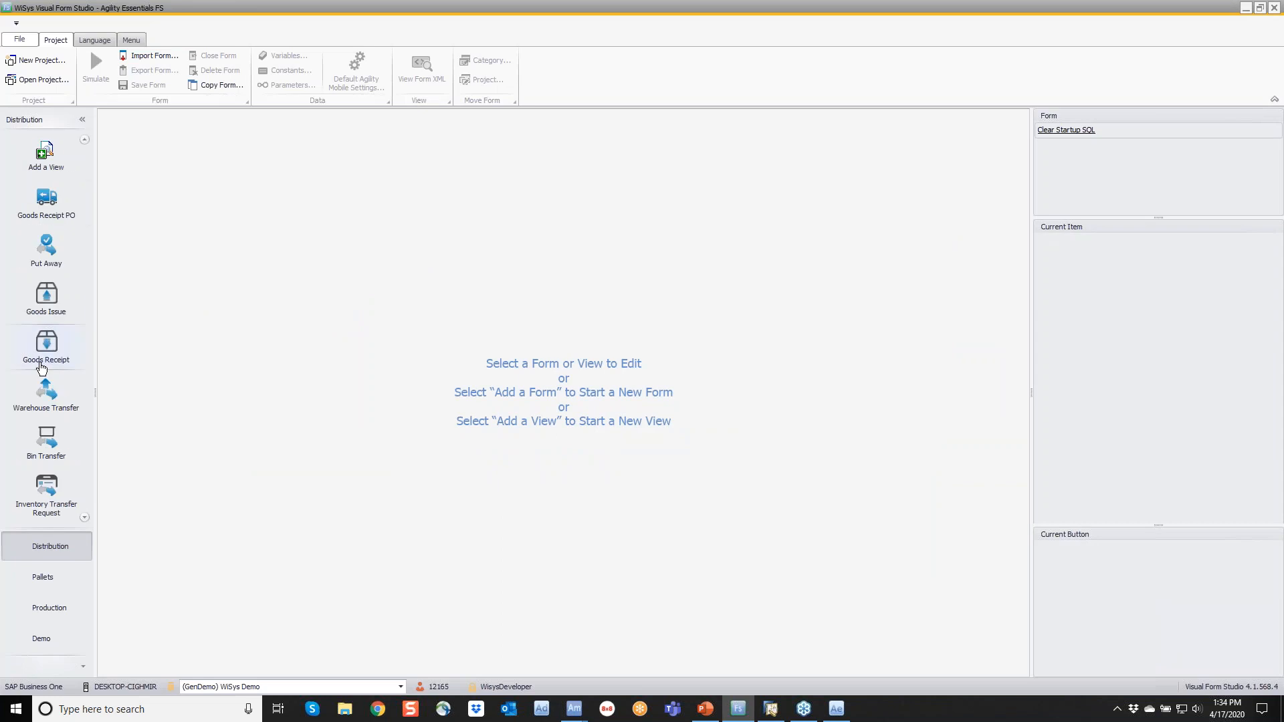
pyautogui.scroll(1, 42, 367)
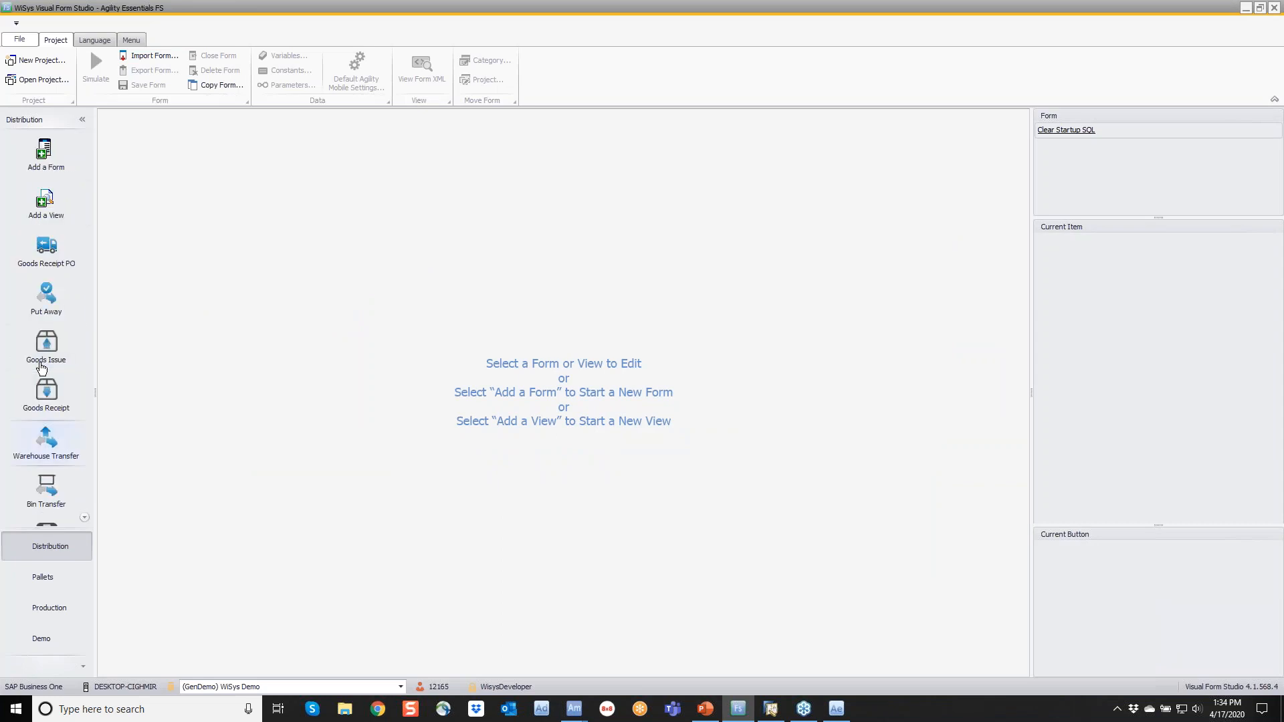
pyautogui.click(43, 247)
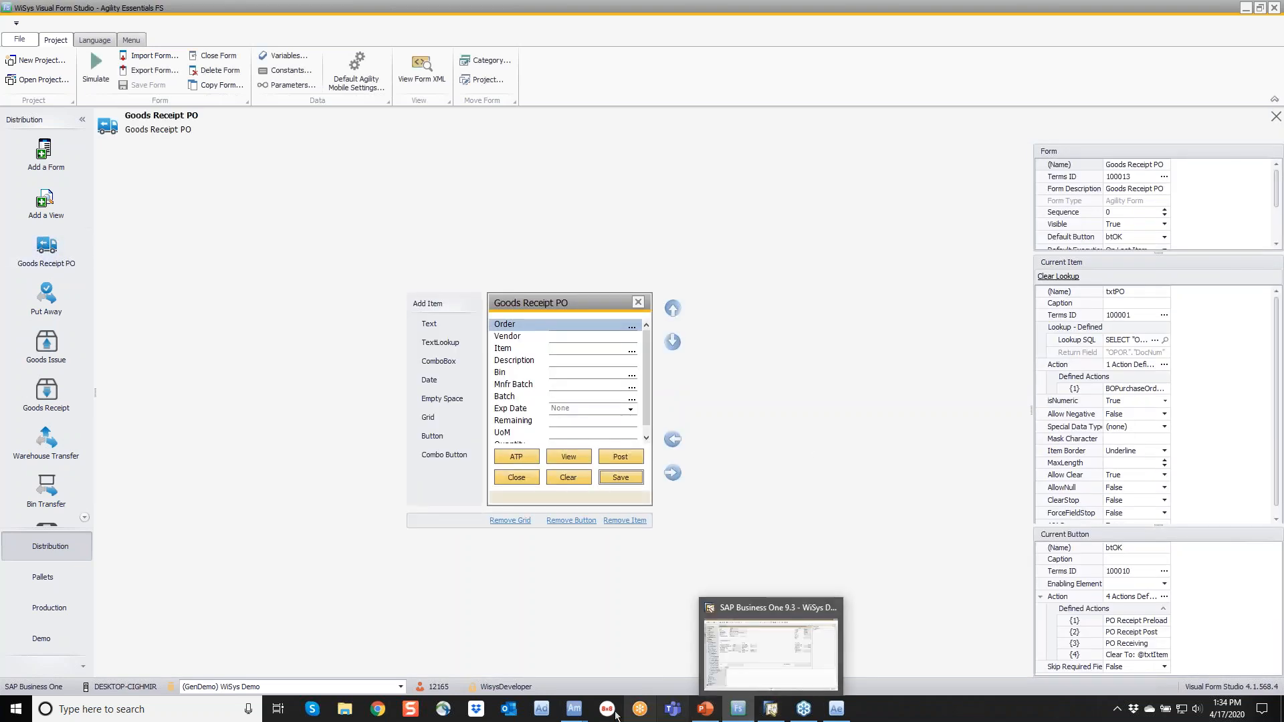
pyautogui.click(685, 659)
pyautogui.moveTo(841, 97)
pyautogui.mouseDown()
pyautogui.moveTo(881, 60)
pyautogui.moveTo(845, 91)
pyautogui.mouseUp()
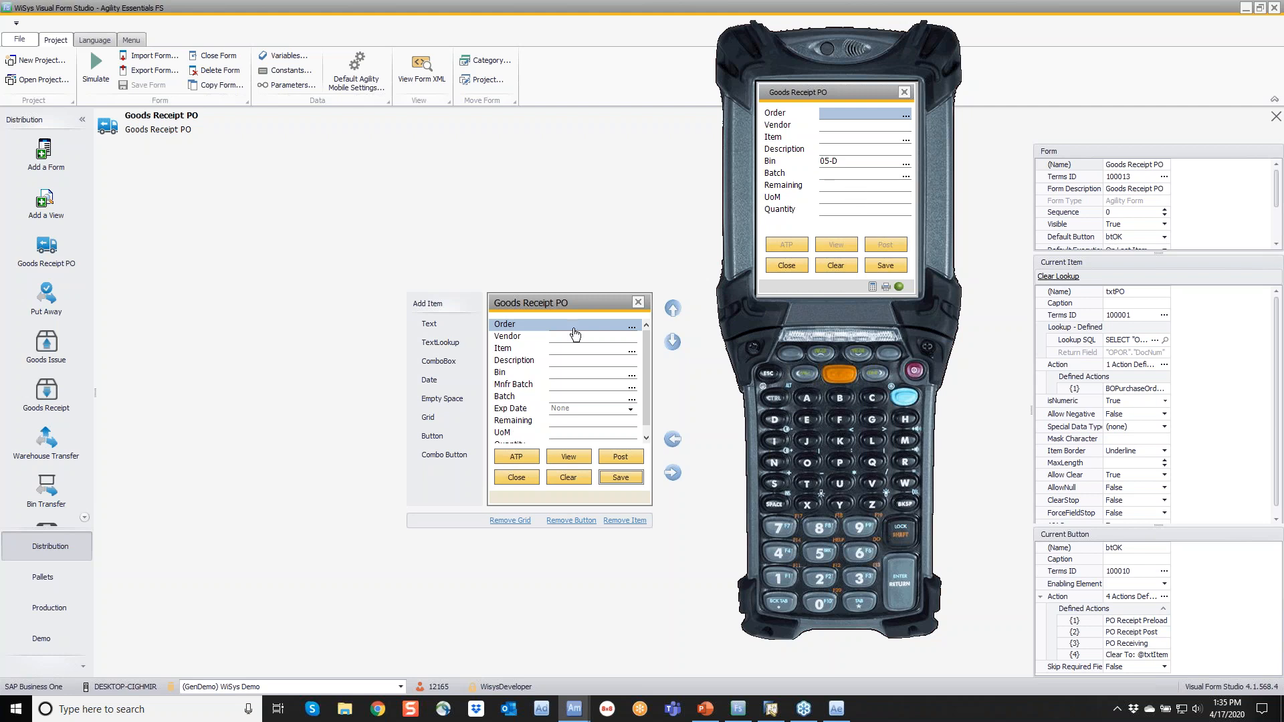
# Step: Open the action definitions of the Post button on the Goods Receipt PO form
pyautogui.click(622, 457)
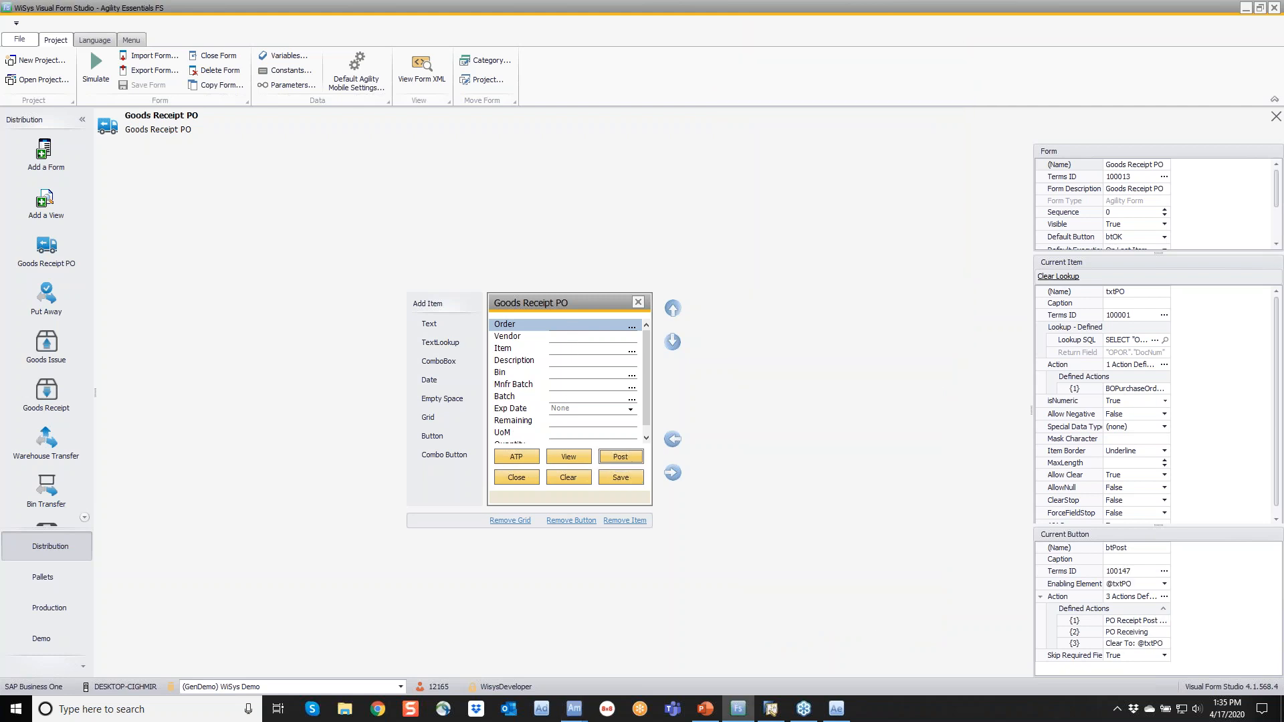
pyautogui.click(1164, 597)
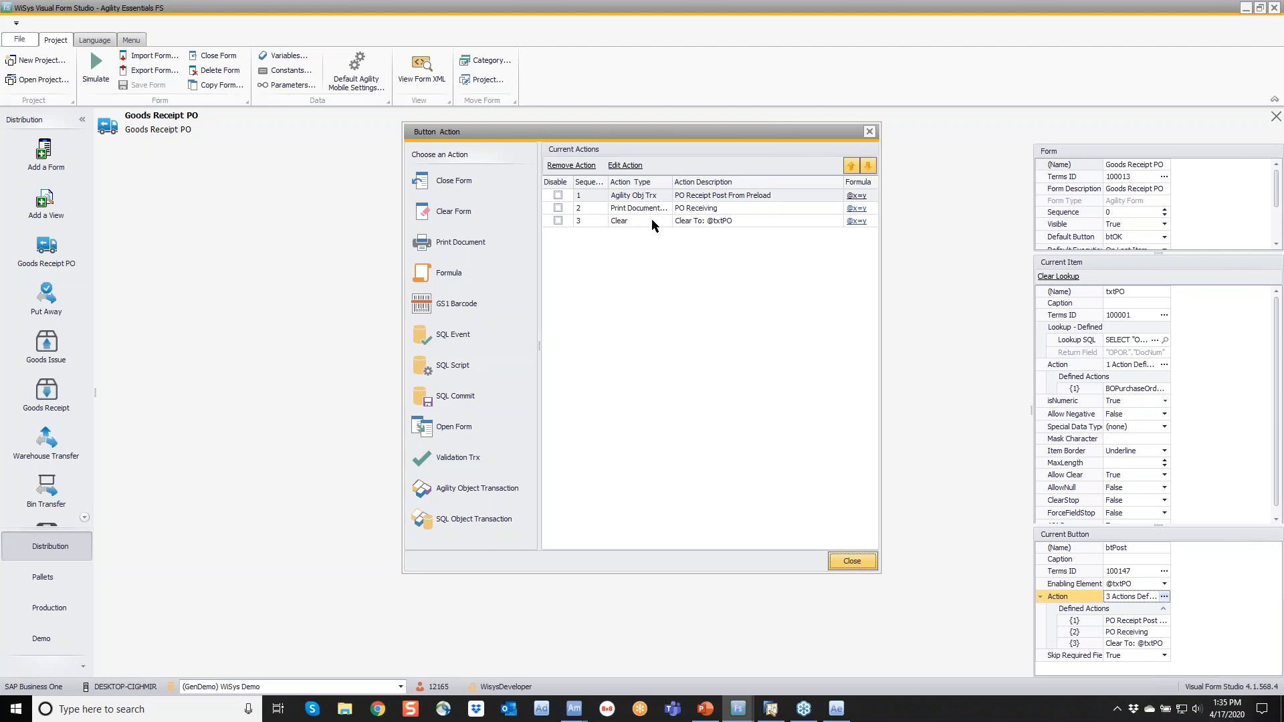
# Step: Close the Post button's actions and exit Visual Form Studio without saving the Goods Receipt PO form
pyautogui.click(860, 560)
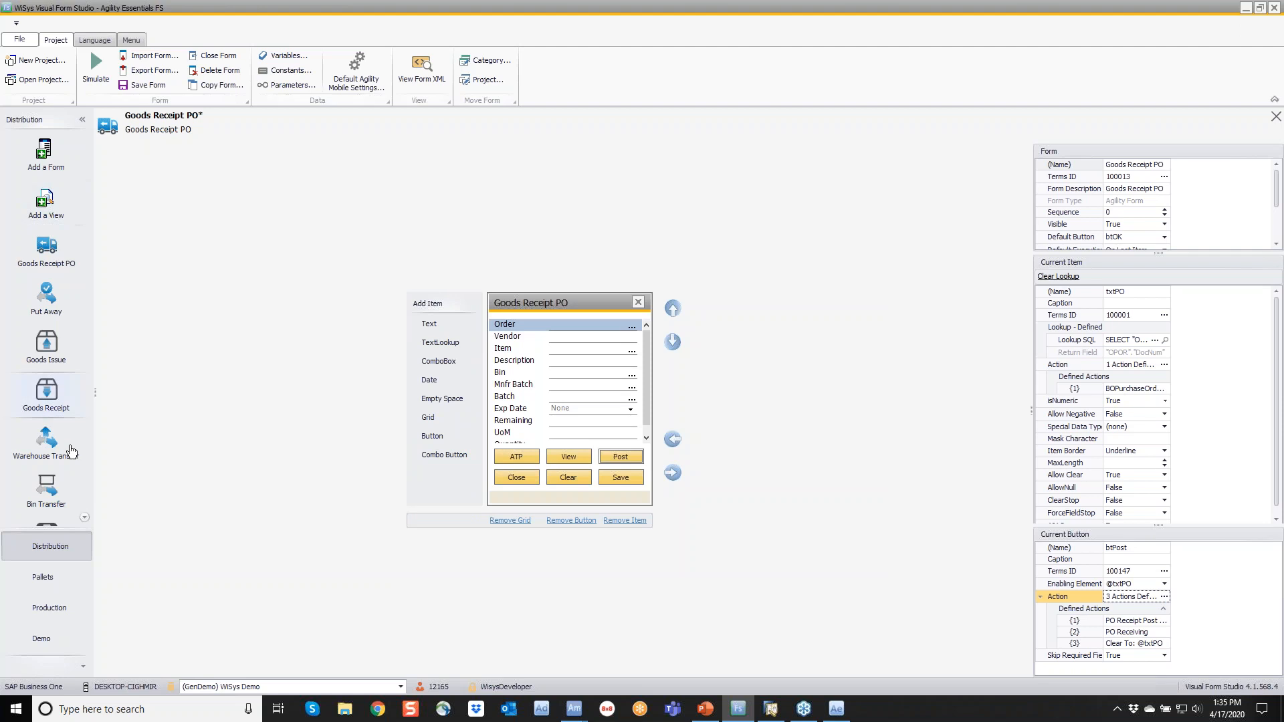
pyautogui.scroll(-2, 72, 452)
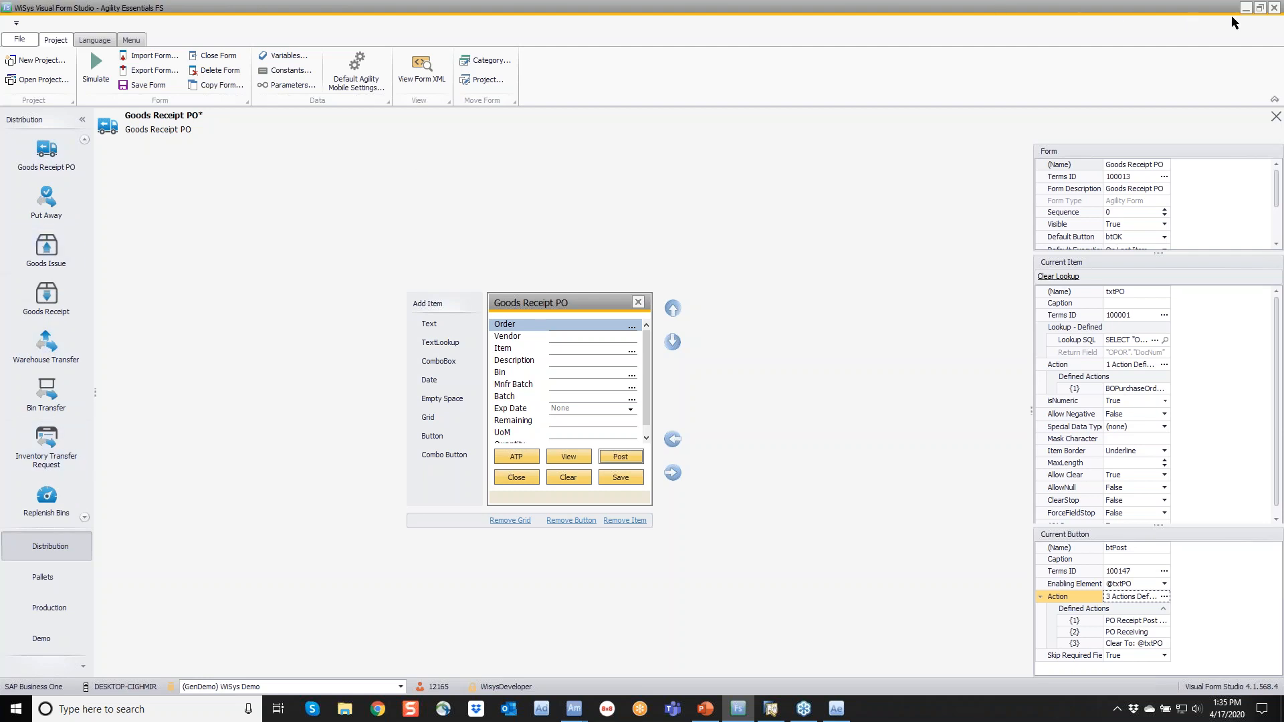
pyautogui.click(1275, 9)
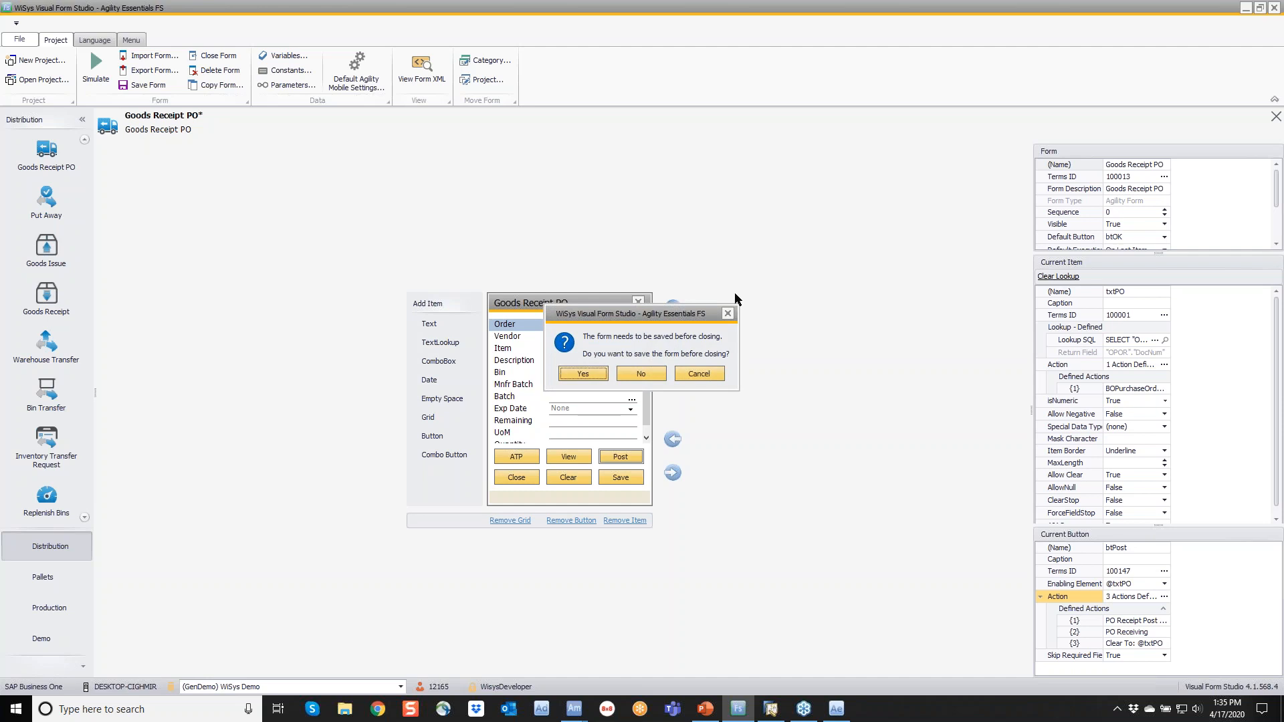
pyautogui.click(646, 372)
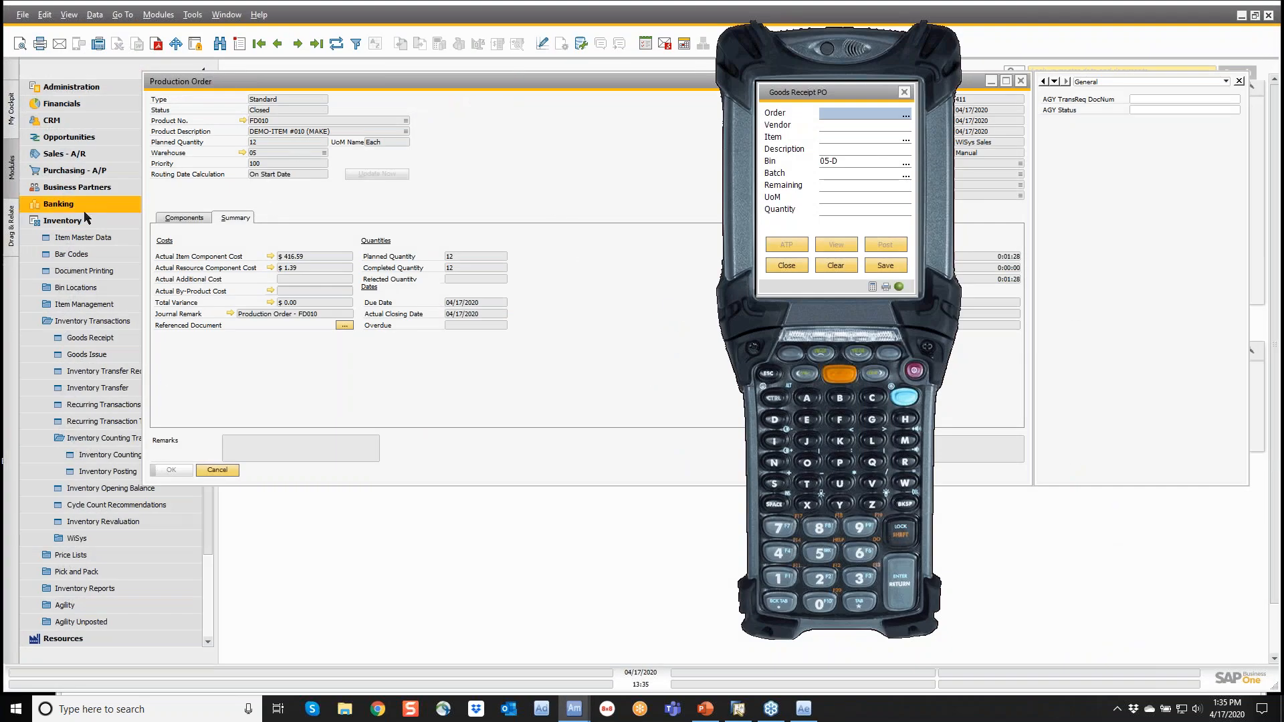
# Step: Open the Agility Production Resources view in SAP Business One's Production module and apply the RESOURCE layout
pyautogui.click(62, 221)
pyautogui.click(62, 255)
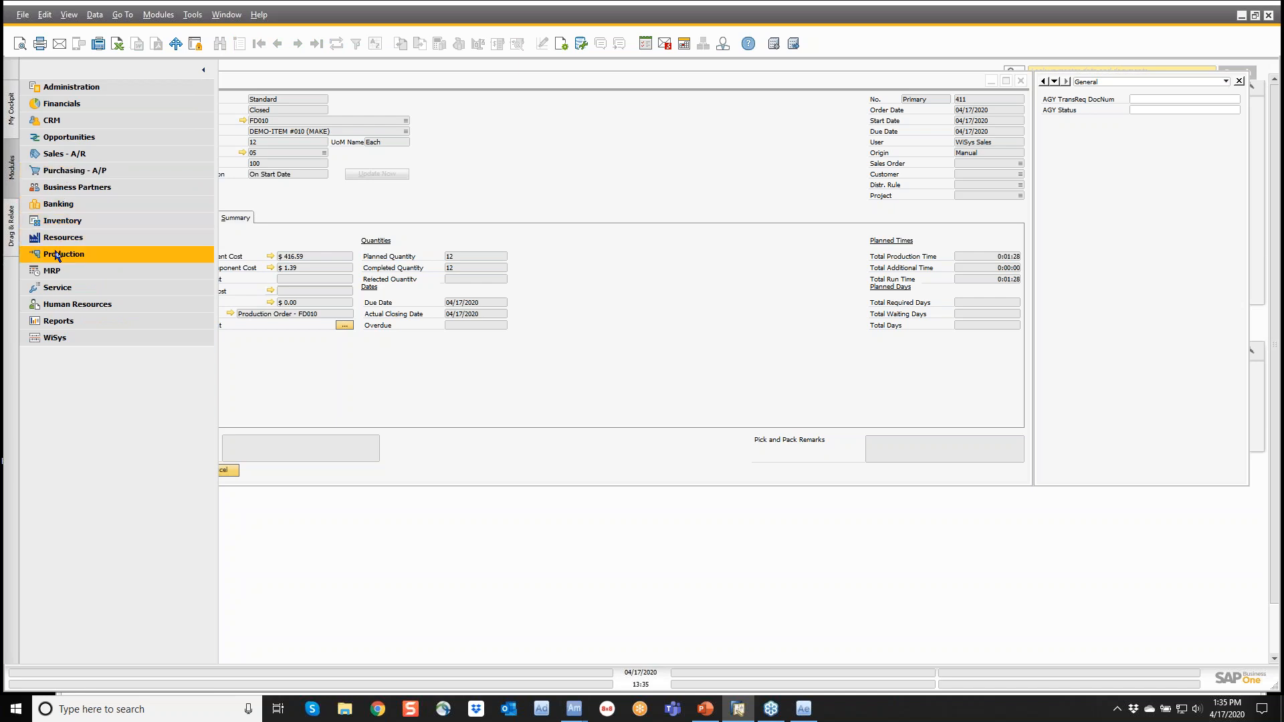
pyautogui.click(67, 438)
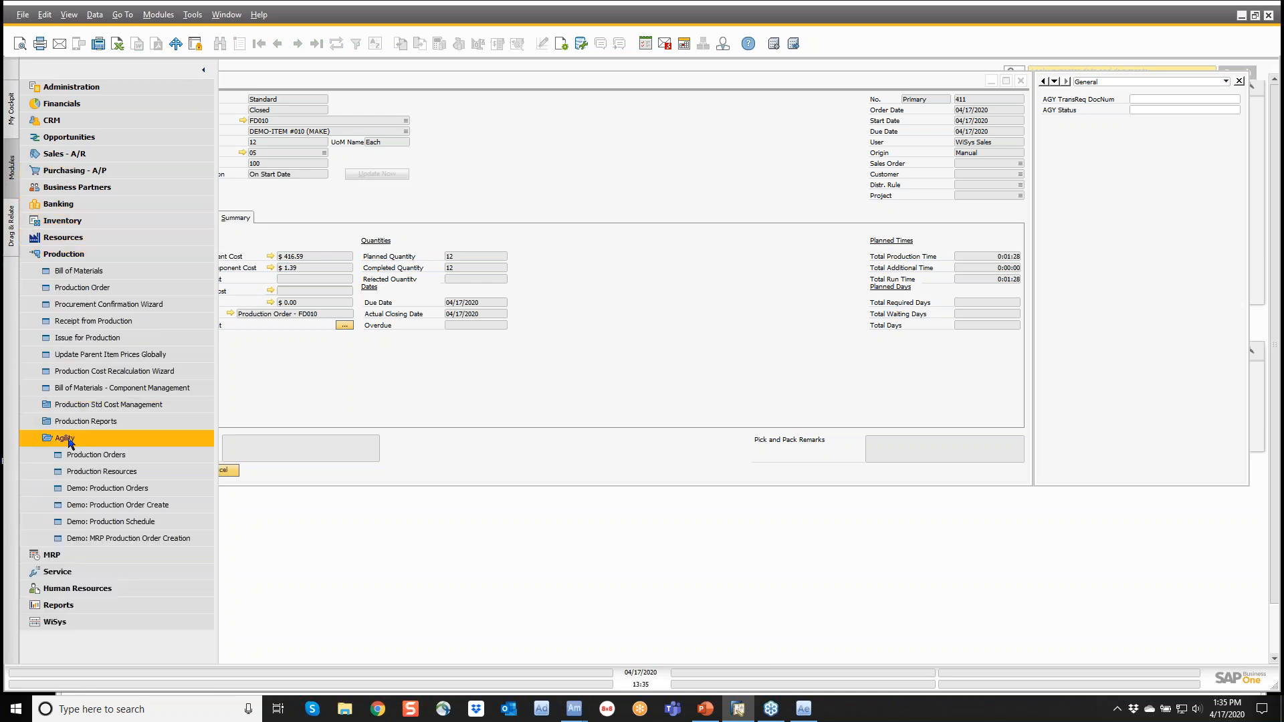
pyautogui.click(83, 473)
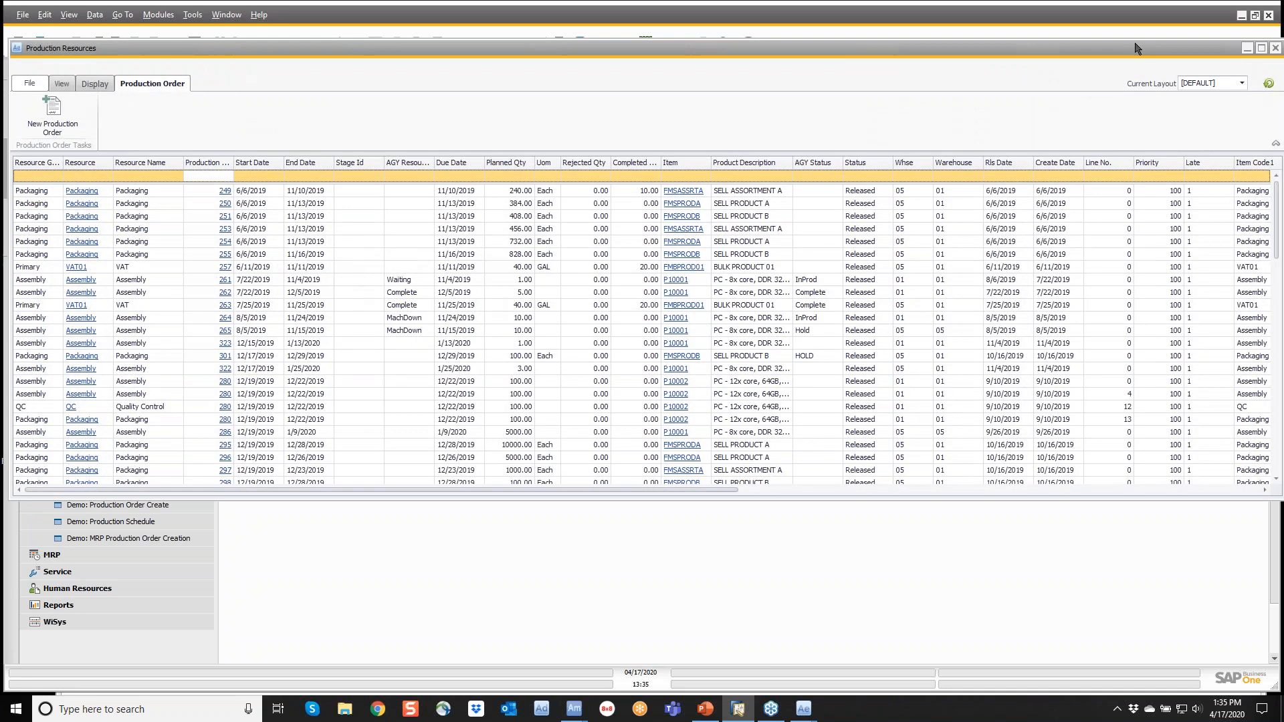
pyautogui.click(1218, 81)
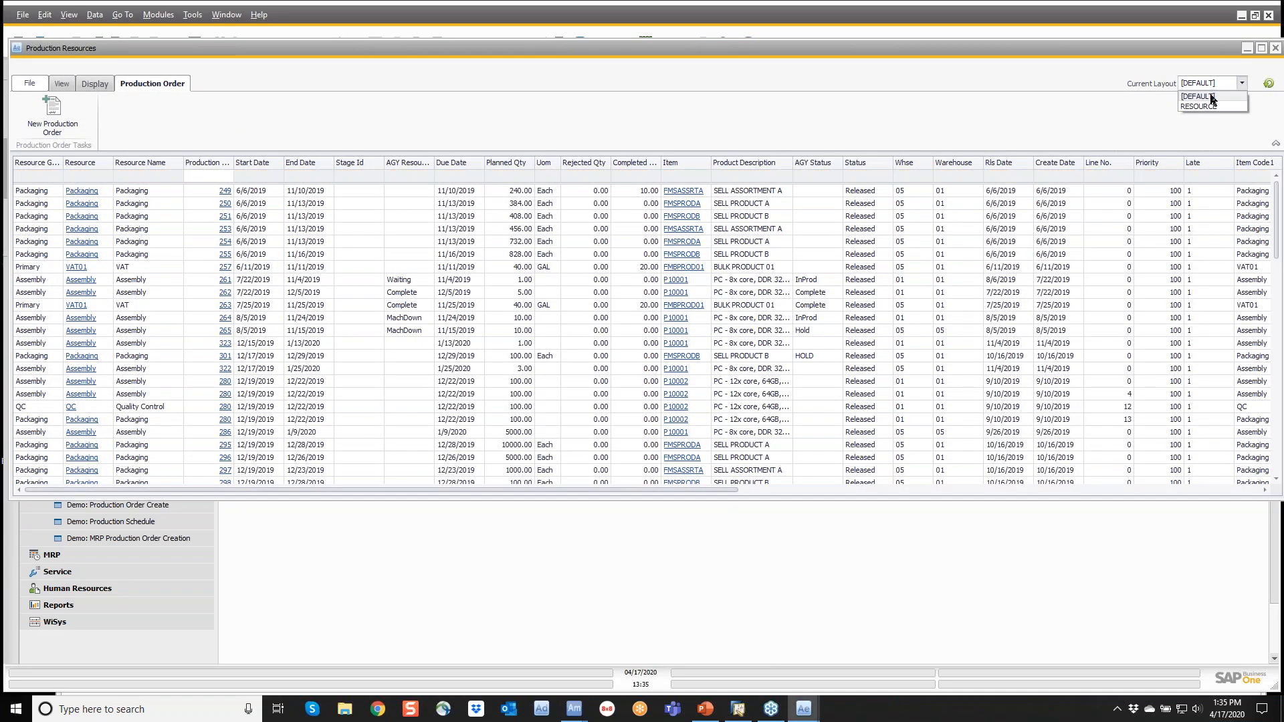
pyautogui.click(1204, 106)
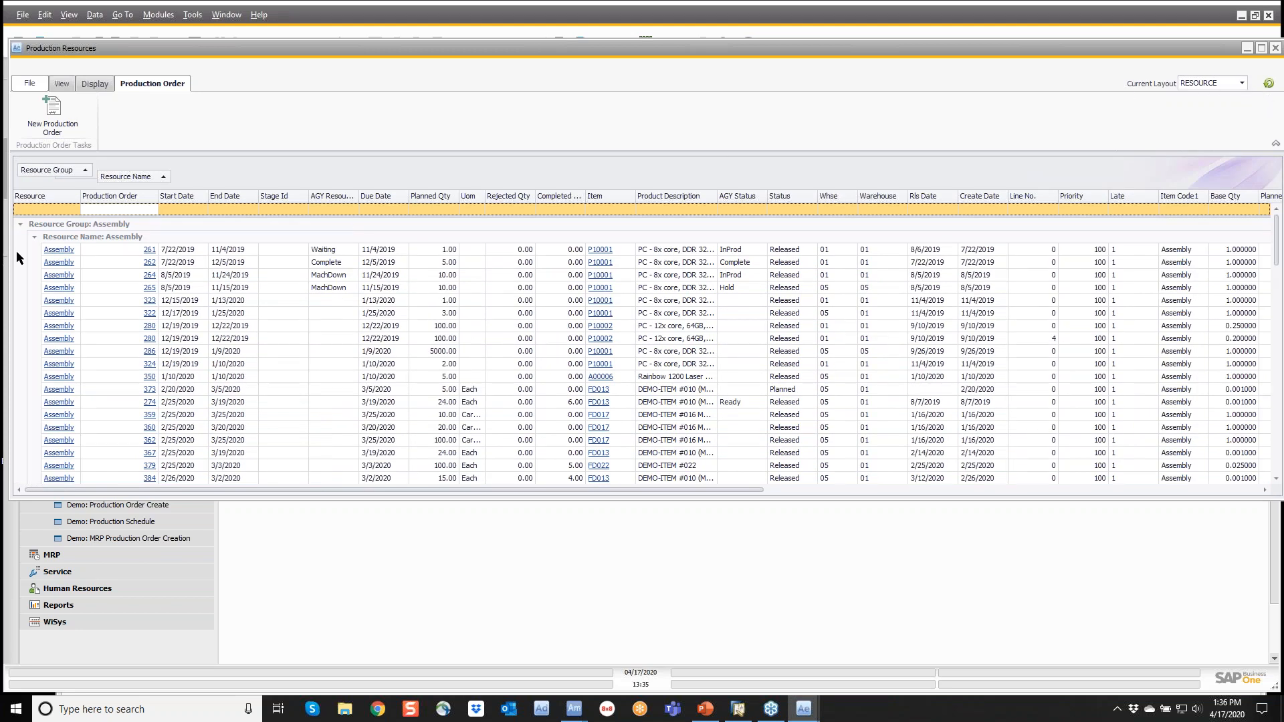
# Step: Collapse the Assembly and Packaging resource names, review the PRESS GROUP production orders, and close Production Resources
pyautogui.click(33, 237)
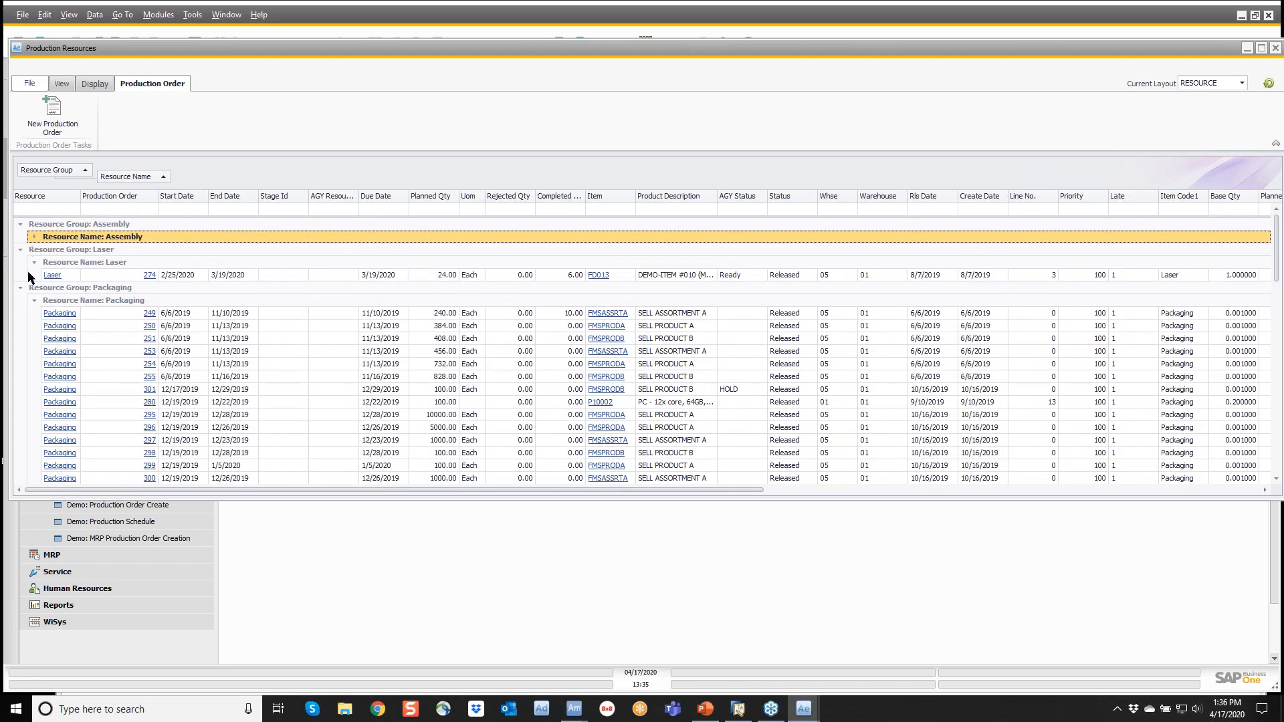
pyautogui.click(34, 301)
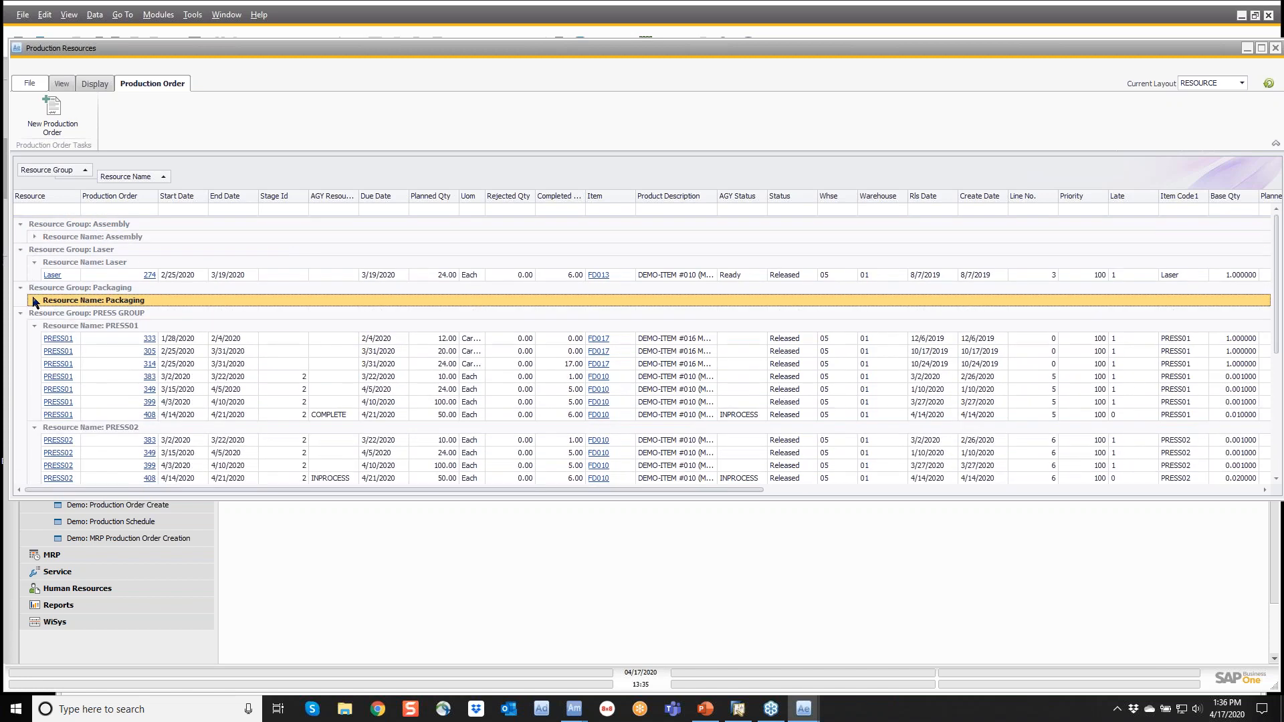
pyautogui.scroll(-2, 40, 342)
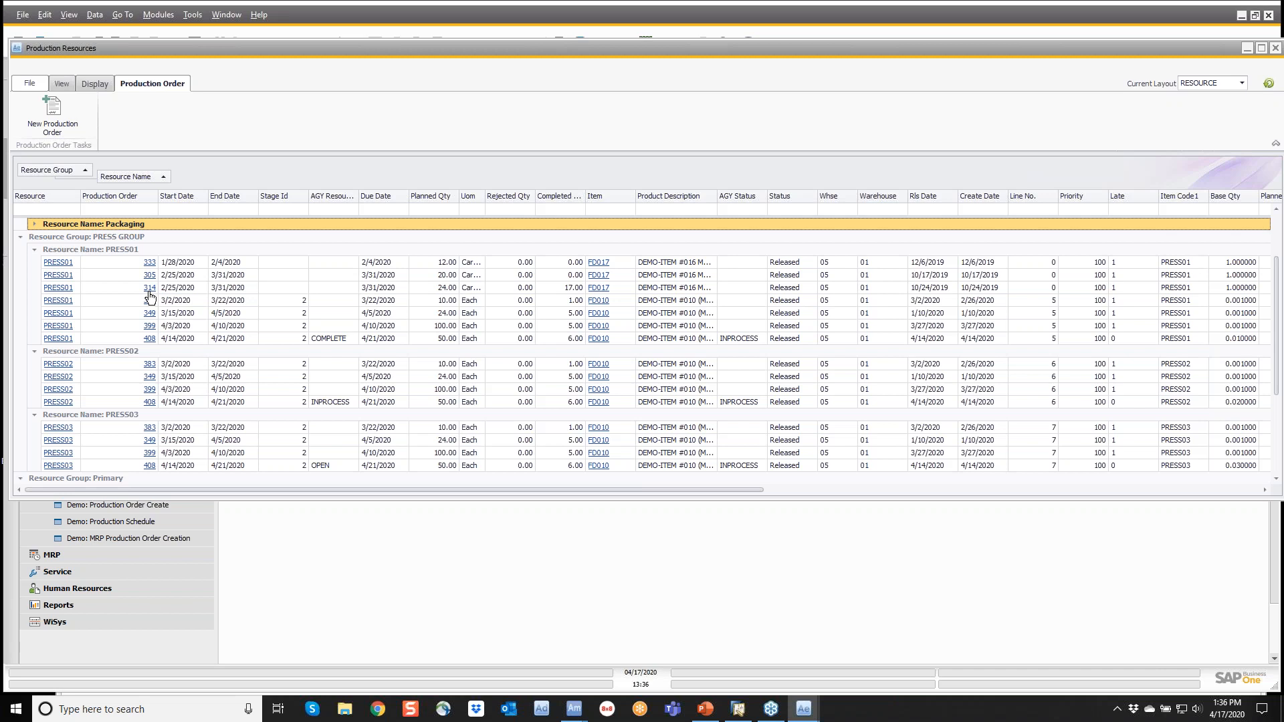
pyautogui.click(1276, 48)
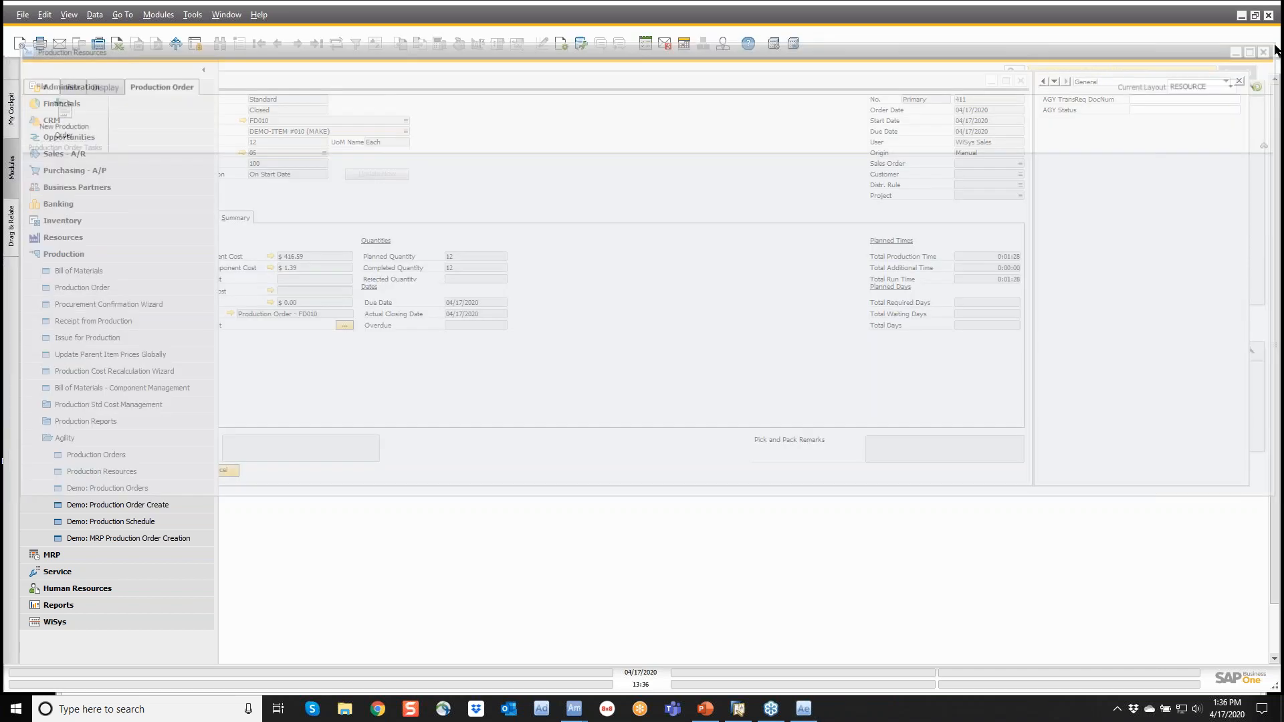
# Step: Open Agility Sales Order Management, apply the ALLORDERS layout, and place the order due date column beside Order
pyautogui.click(87, 255)
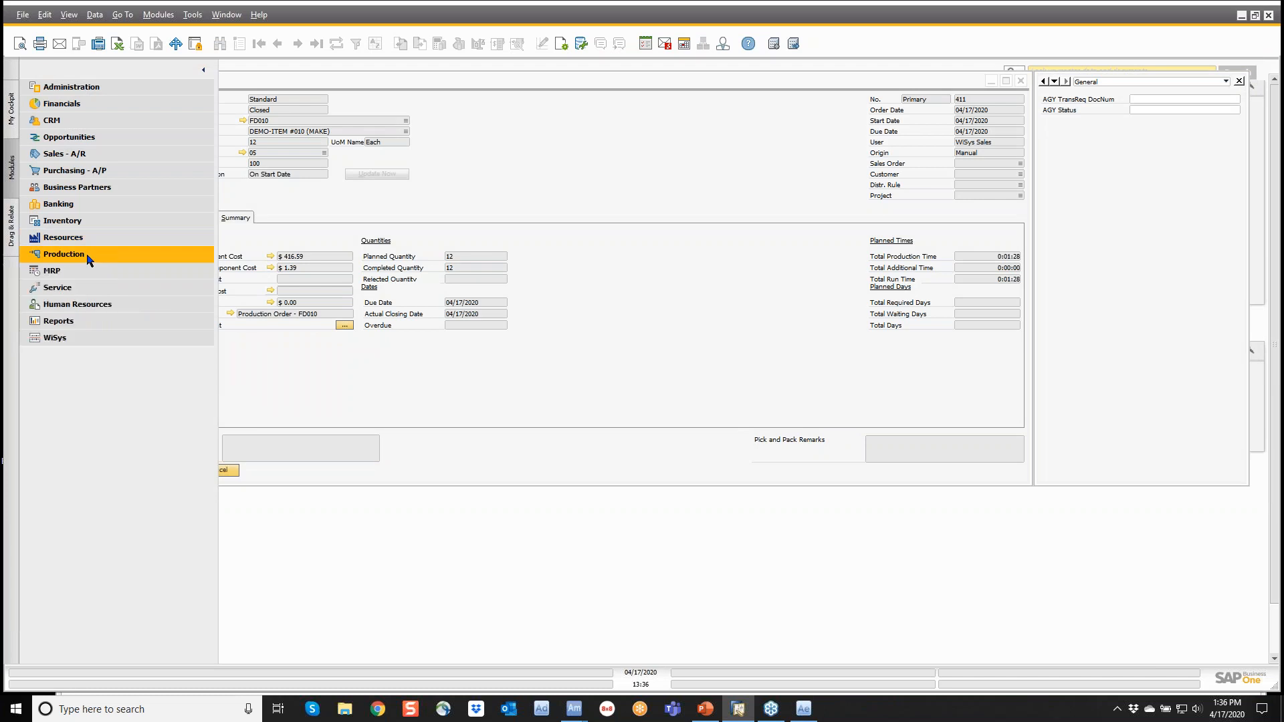
pyautogui.click(64, 153)
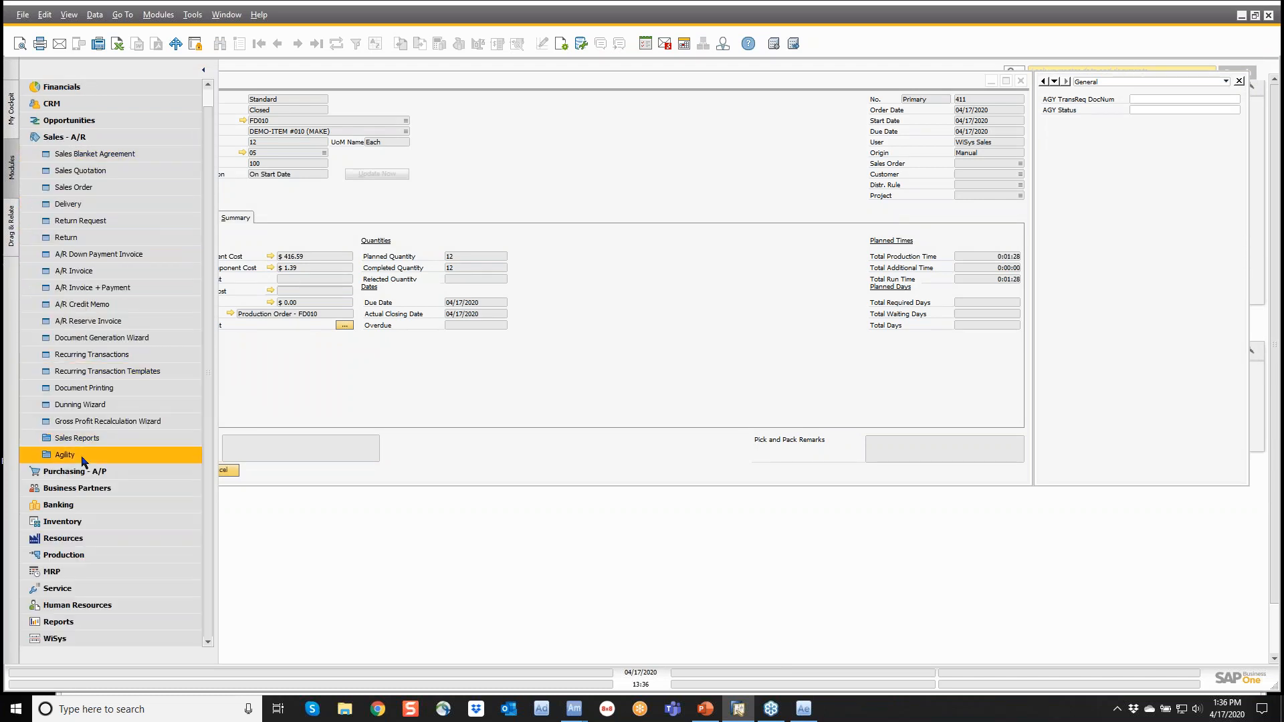
pyautogui.click(83, 459)
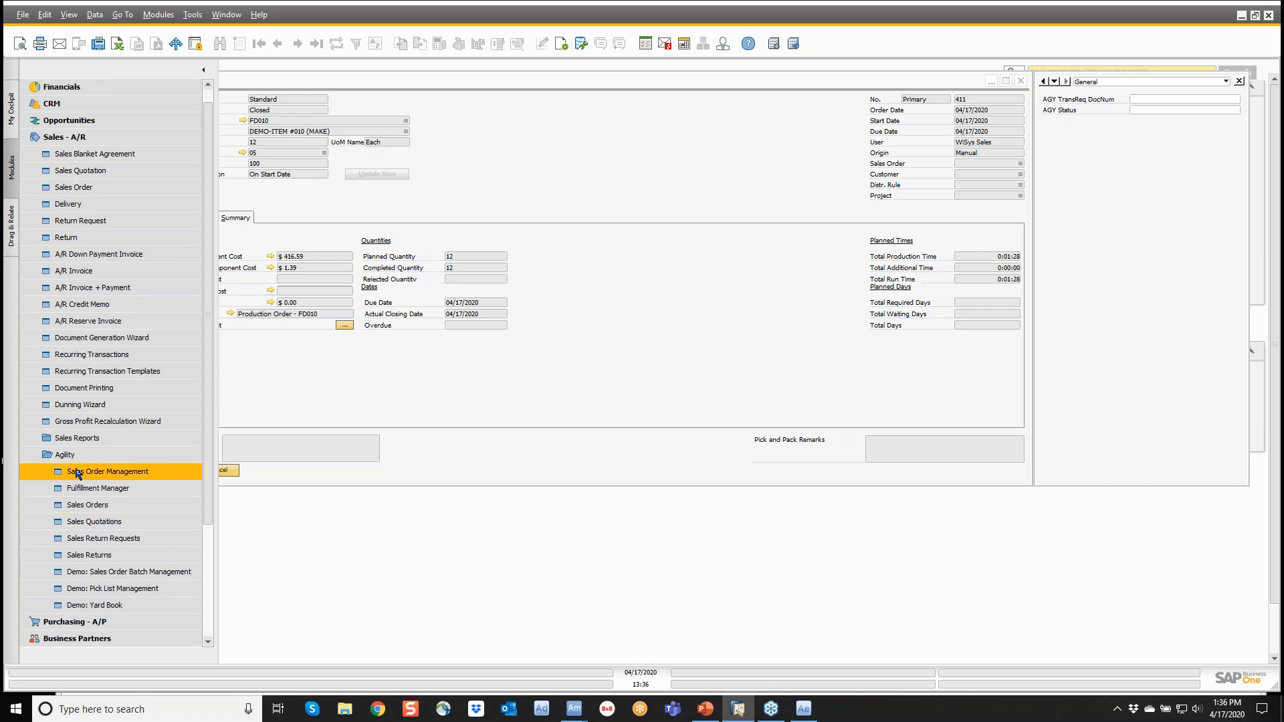
pyautogui.click(77, 472)
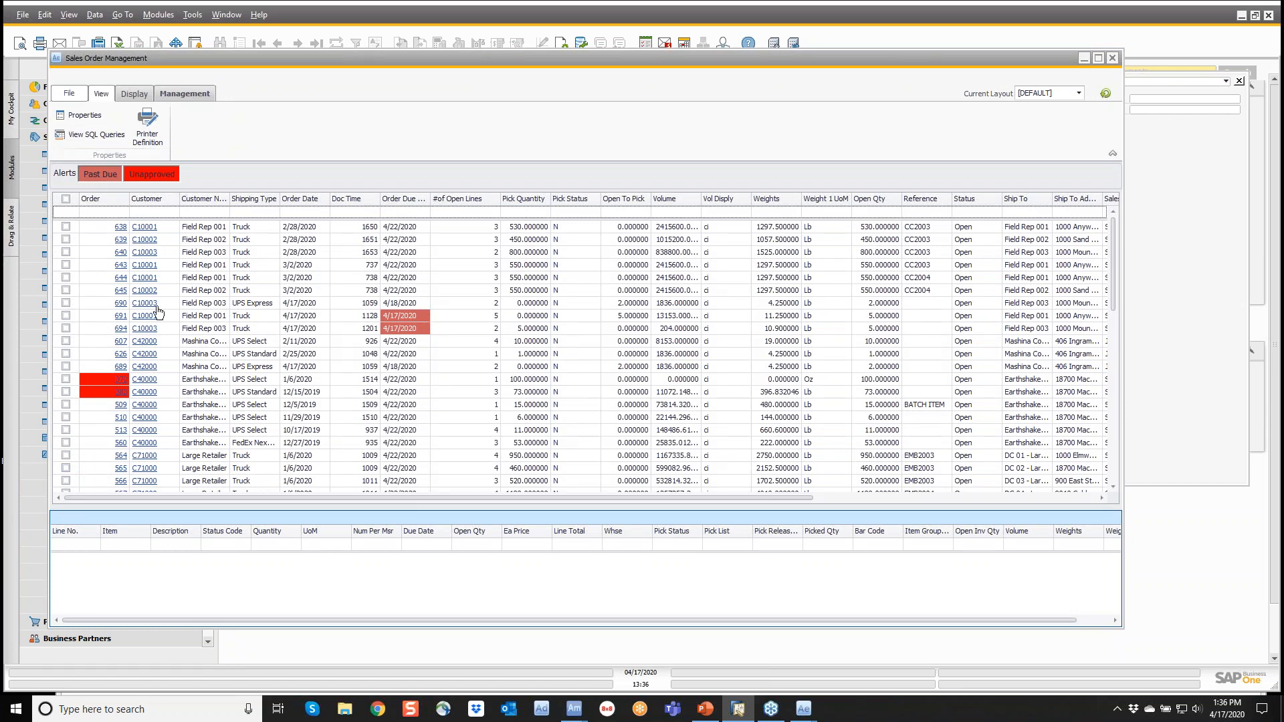
pyautogui.click(1043, 94)
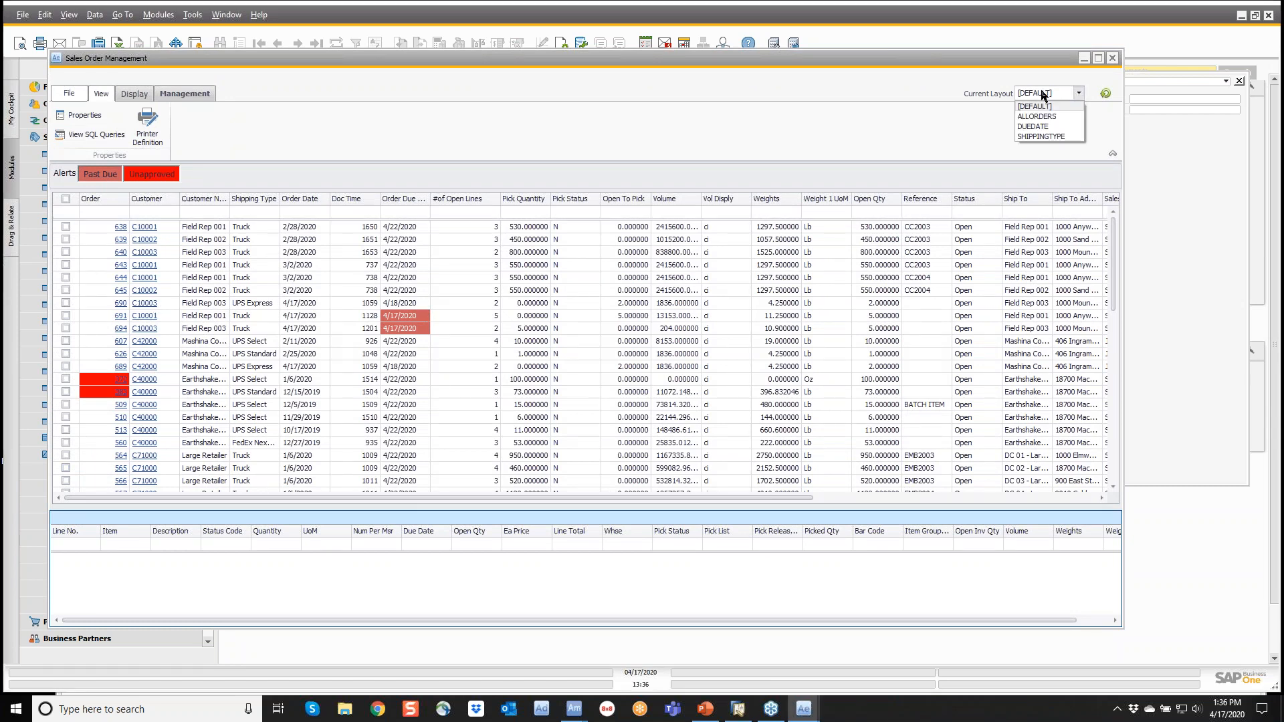
pyautogui.click(1034, 117)
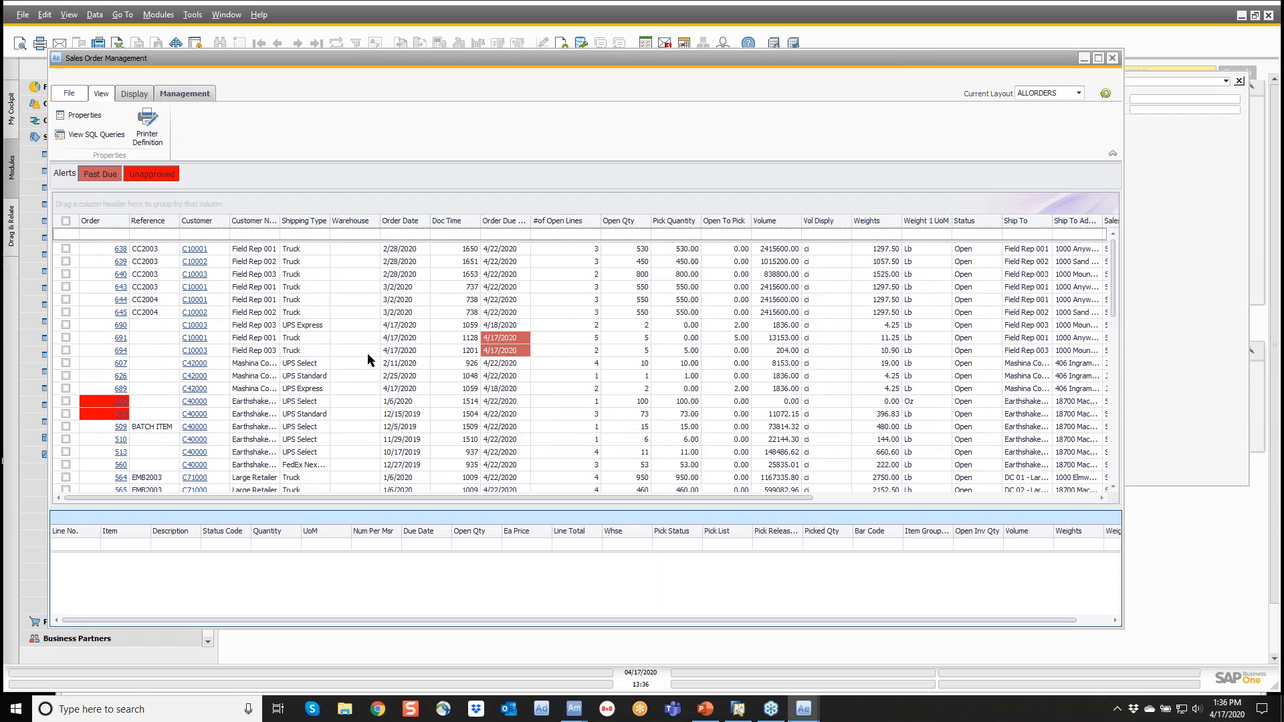
pyautogui.moveTo(525, 232); pyautogui.dragTo(149, 226)
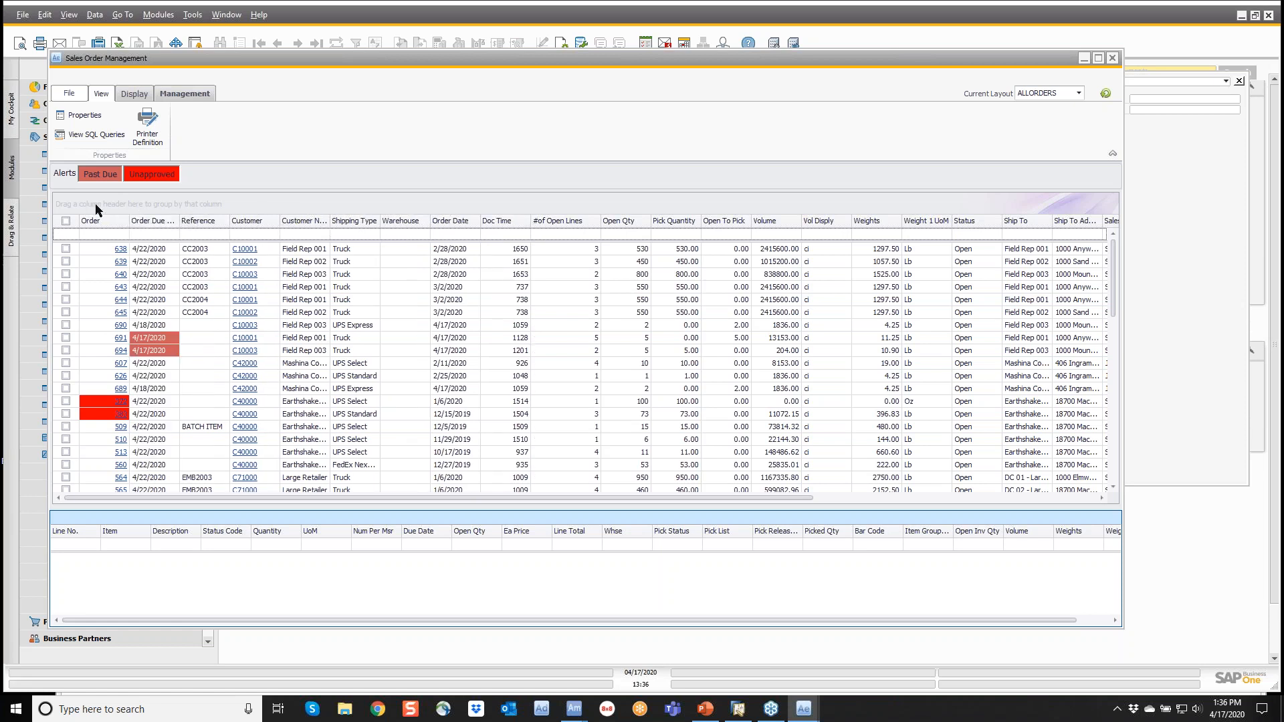
# Step: Apply the SHIPPINGTYPE layout and expand the UPS Select and UPS Express groups to view their orders
pyautogui.click(1064, 93)
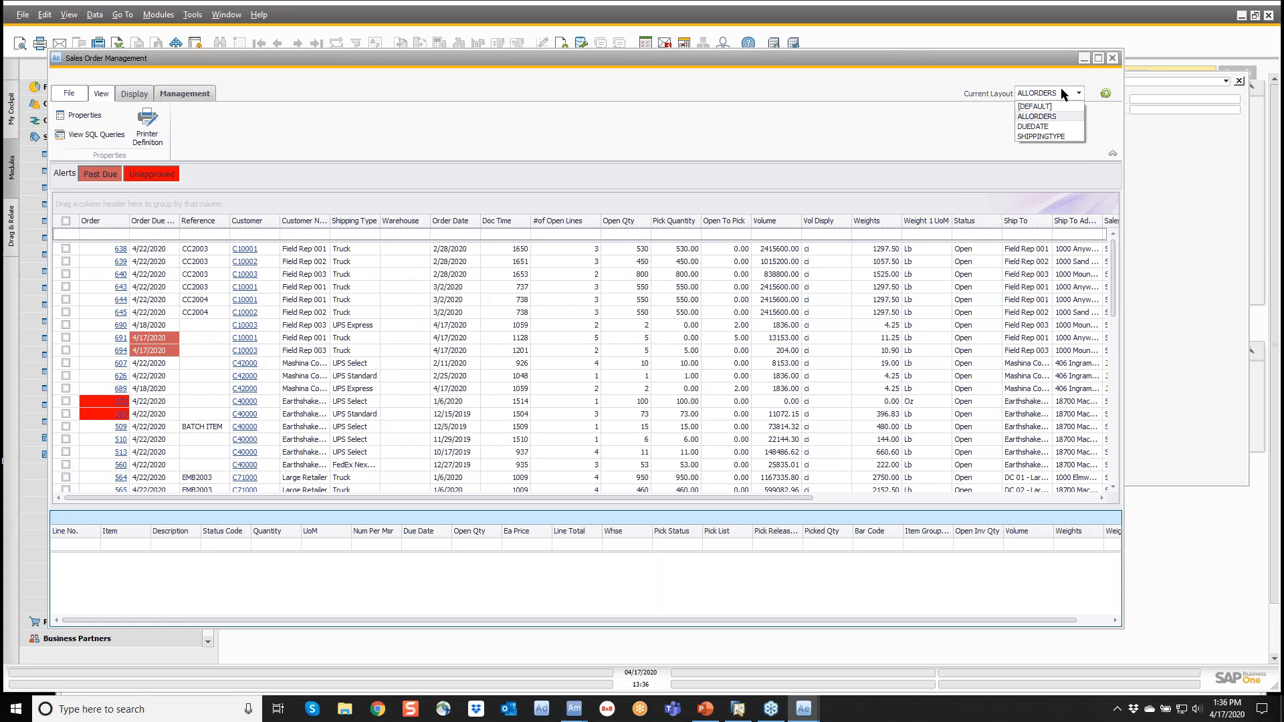
pyautogui.click(1034, 137)
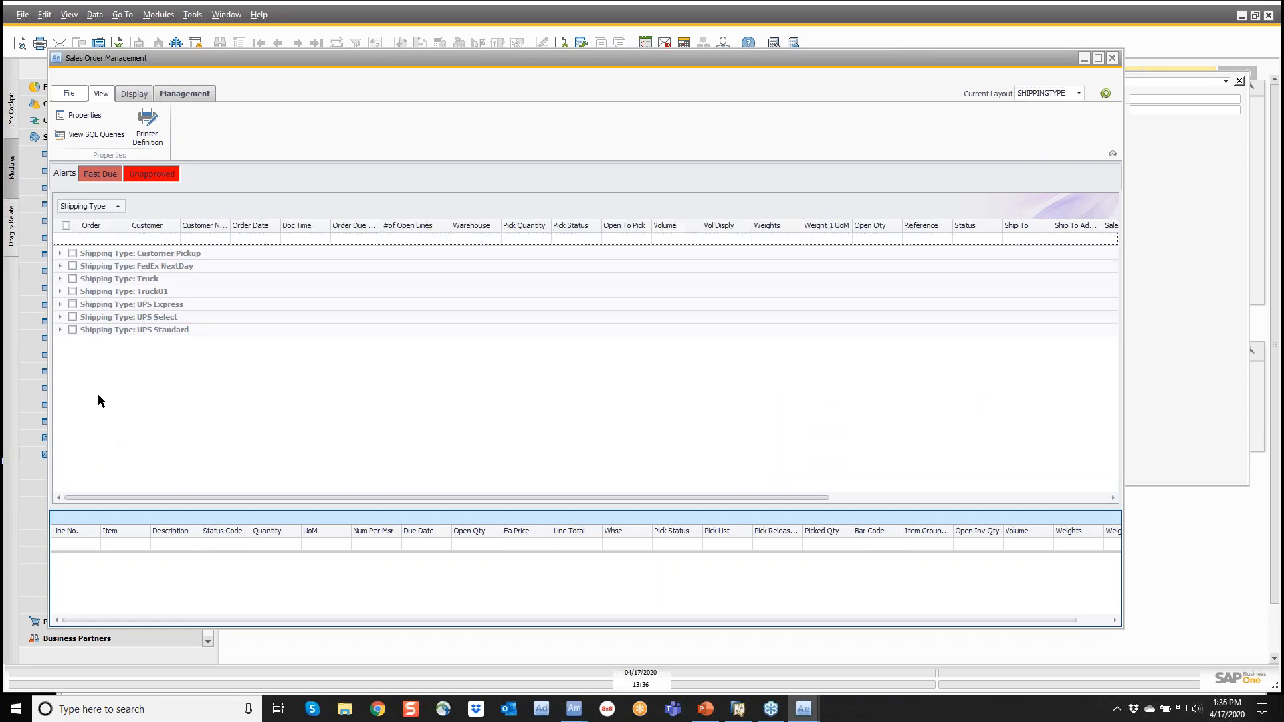
pyautogui.click(60, 317)
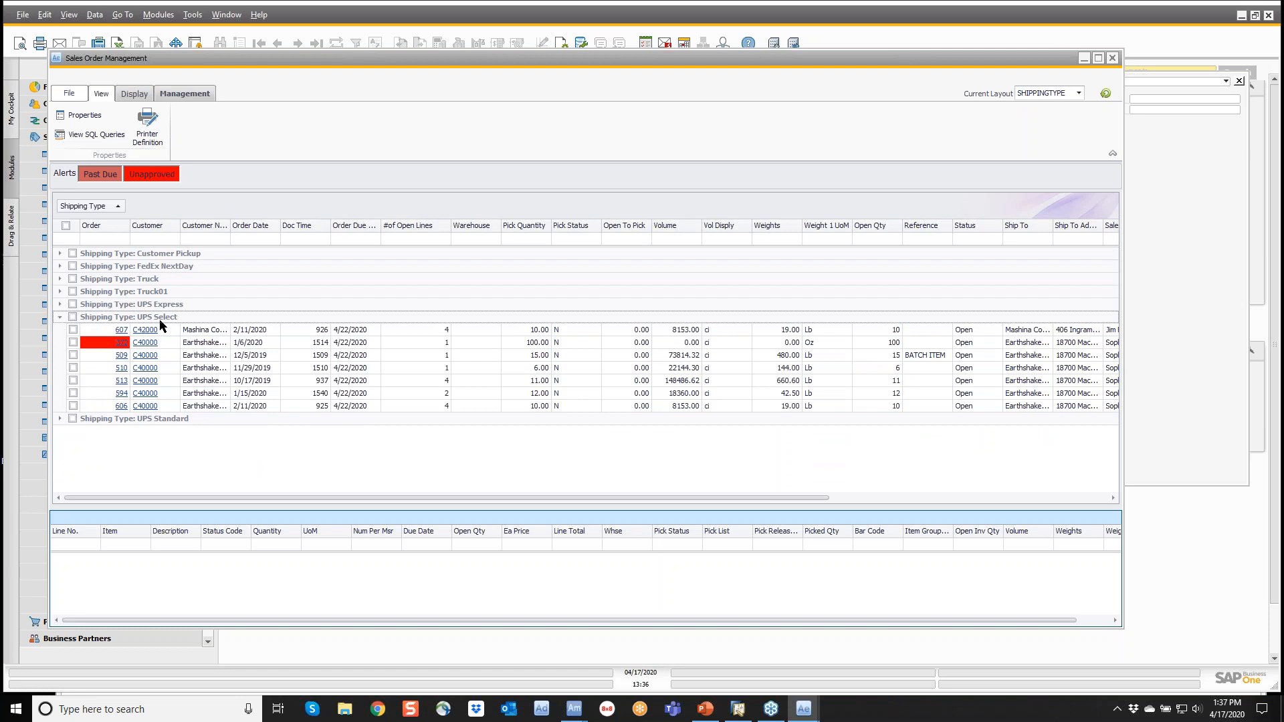
pyautogui.click(59, 304)
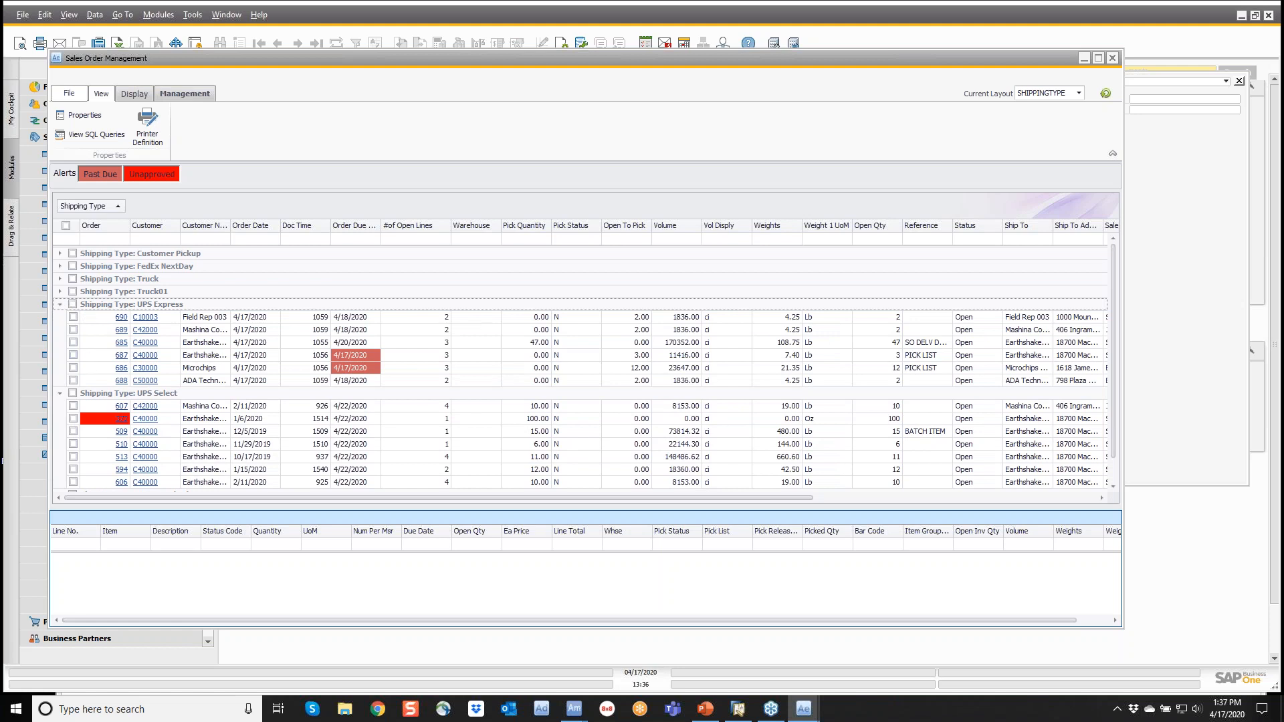
# Step: Select all UPS Express orders for a single order pick list and close Sales Order Management
pyautogui.click(183, 96)
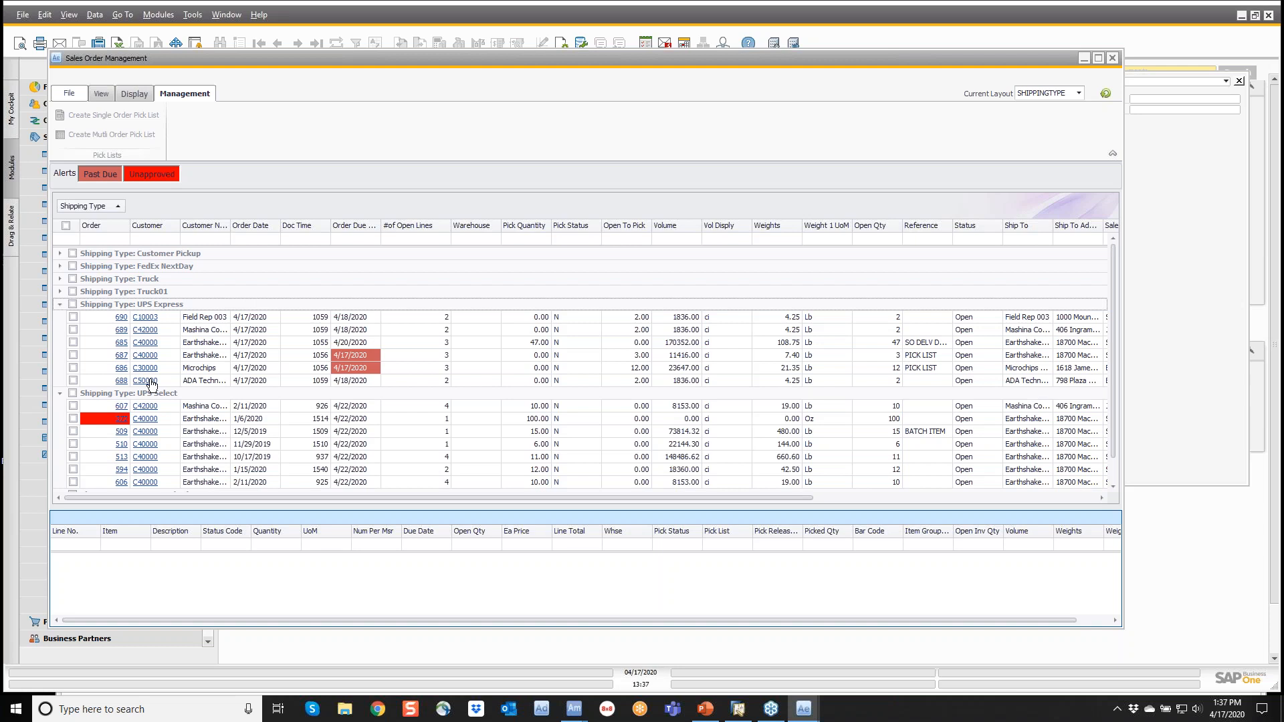
pyautogui.click(73, 304)
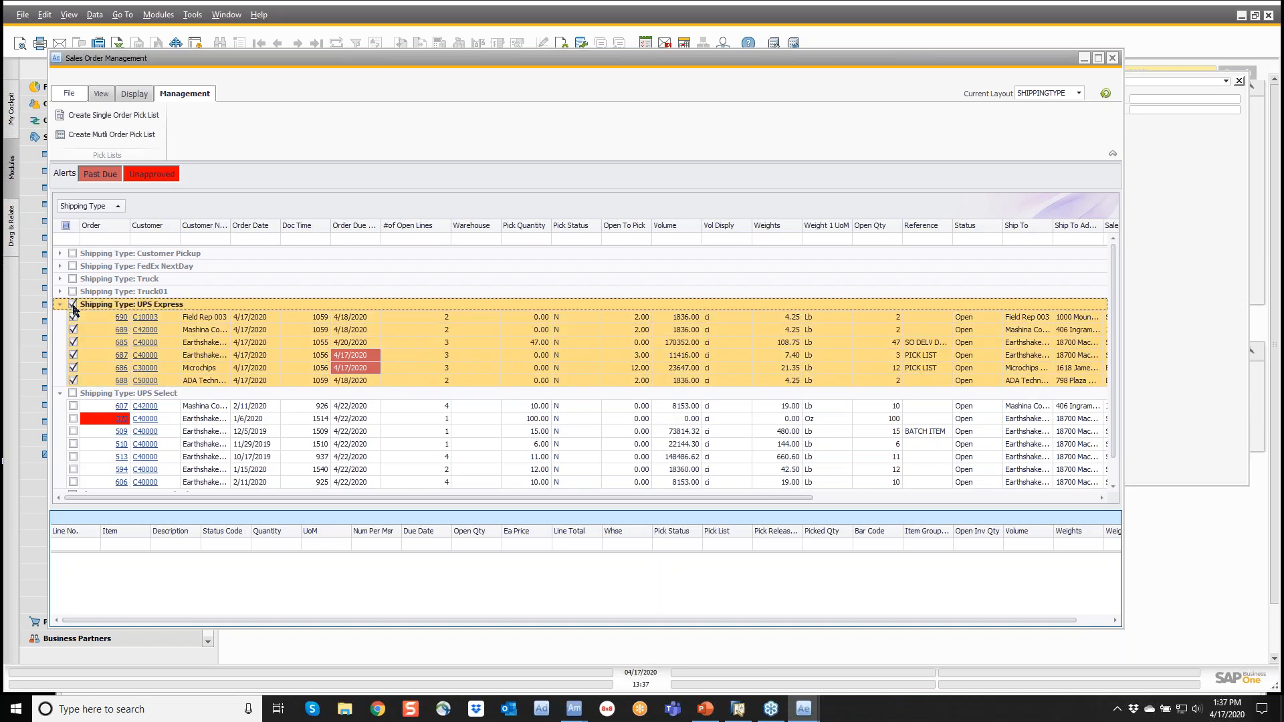
pyautogui.click(121, 117)
pyautogui.click(1113, 59)
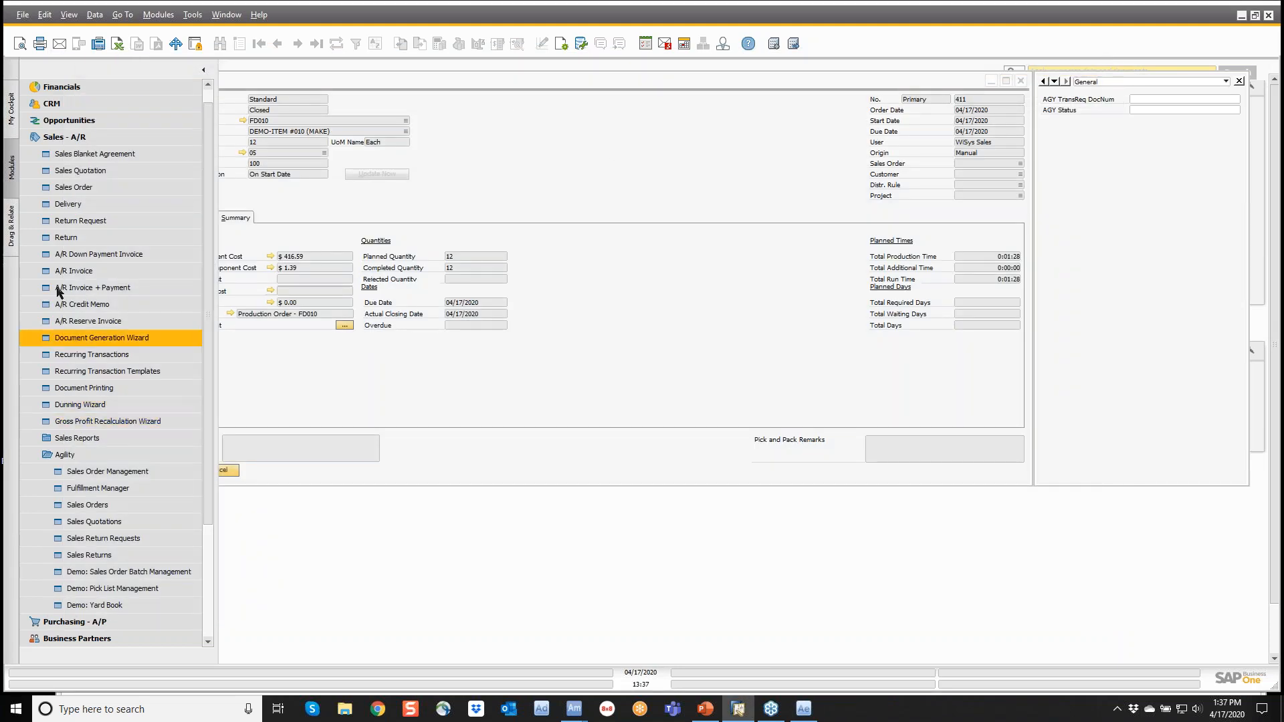
# Step: Collapse the Sales - A/R module and close the open Production Order window
pyautogui.click(83, 141)
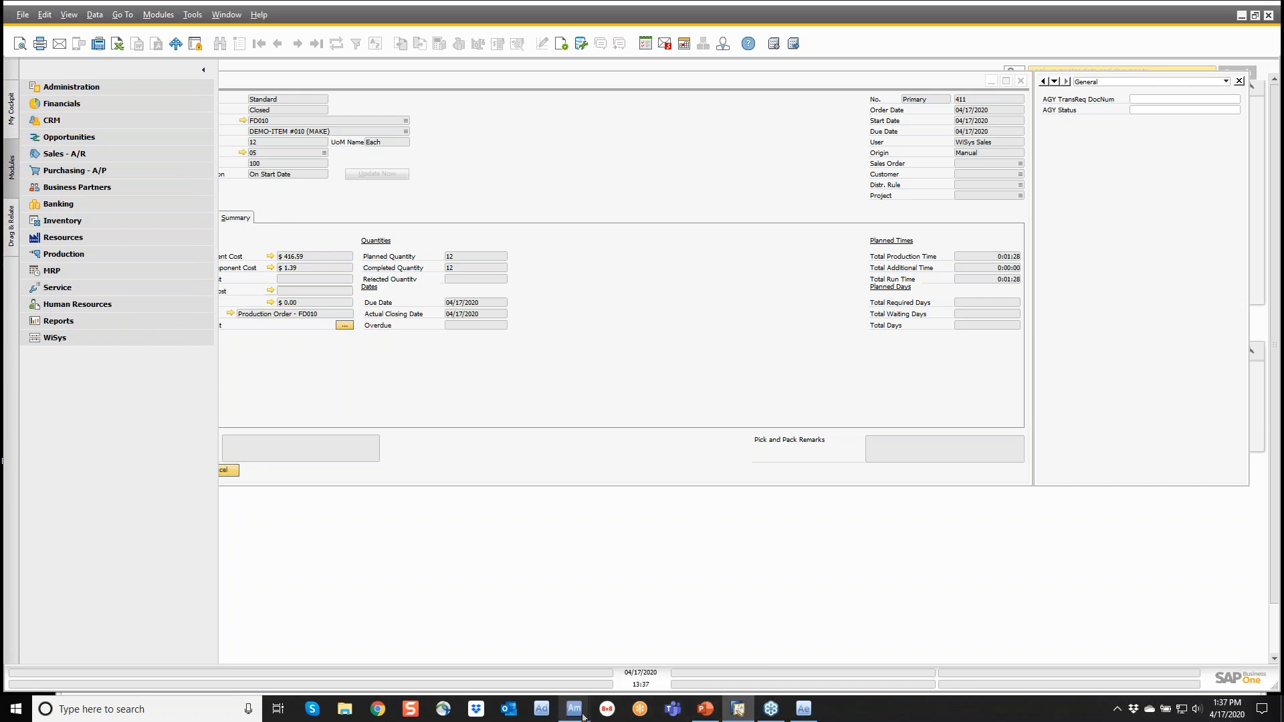
pyautogui.moveTo(579, 712)
pyautogui.click(657, 659)
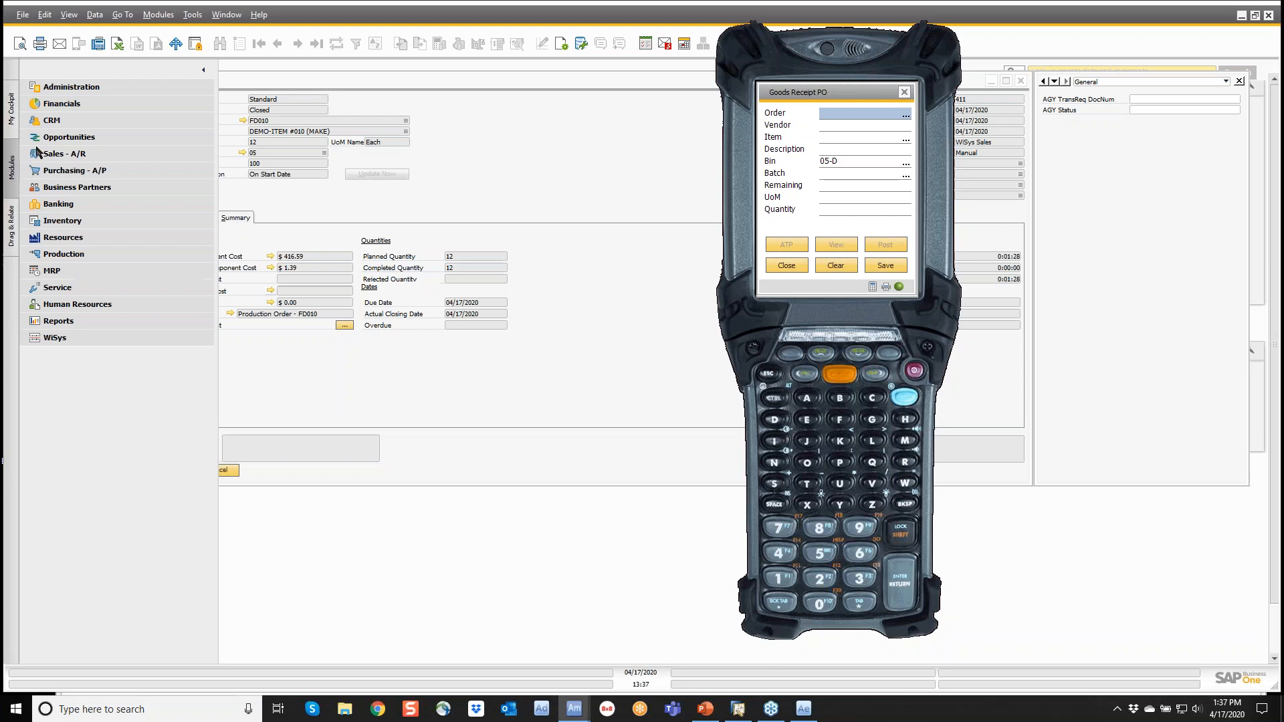
pyautogui.click(1028, 92)
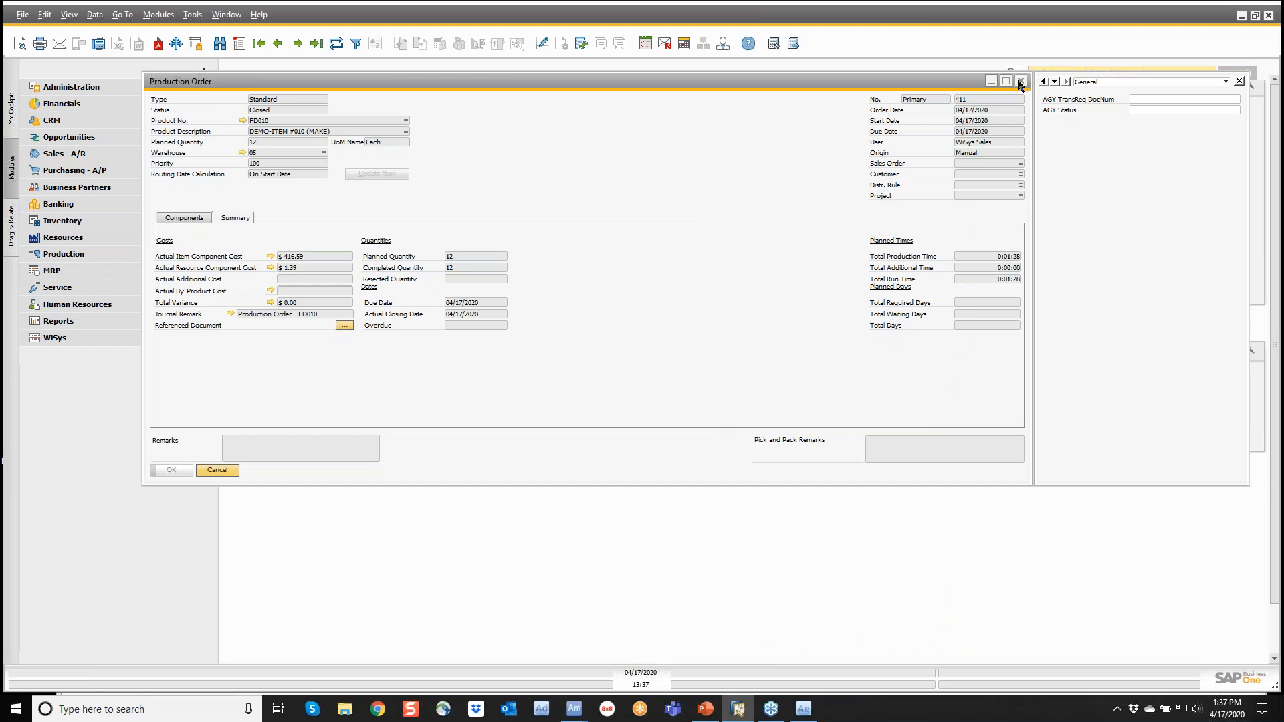
pyautogui.click(1021, 81)
# Step: Open the Sales Order form and find the Earthshaker Corporation order with customer PO SO DELV DEMO by its document number
pyautogui.click(66, 153)
pyautogui.click(73, 188)
pyautogui.hotkey('ctrl', 'f')
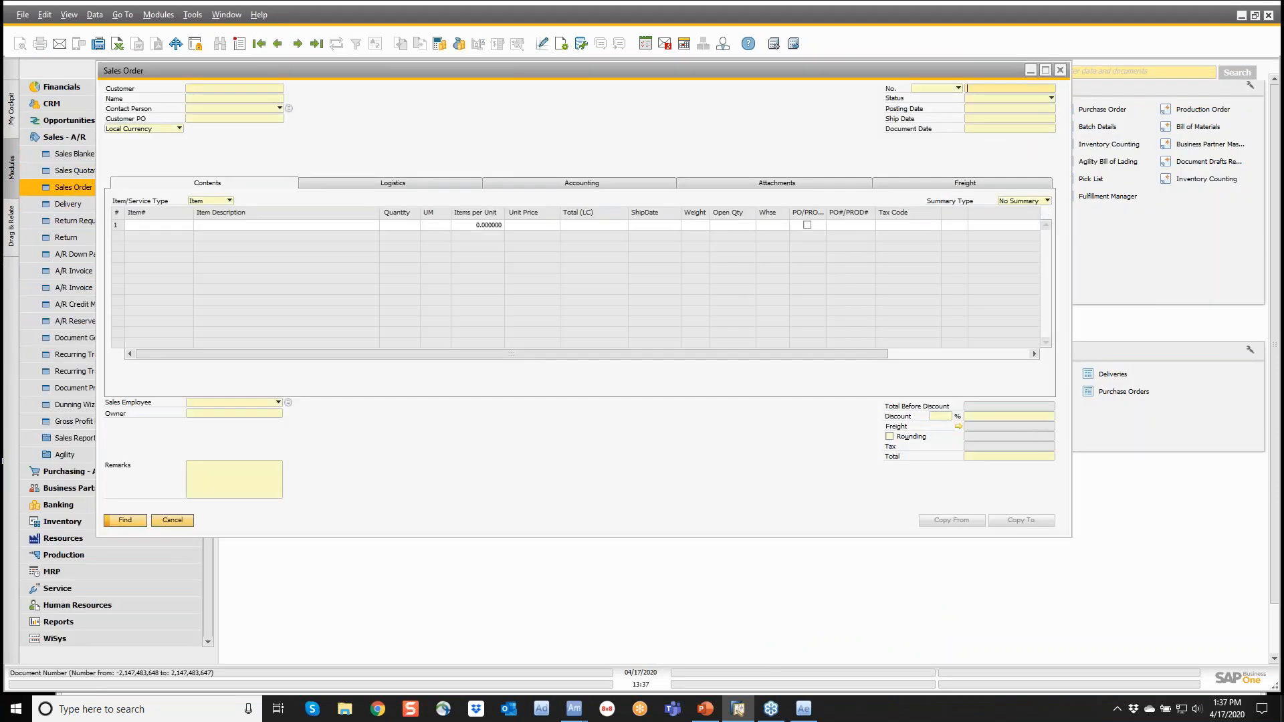
pyautogui.write('685')
pyautogui.press('Return')
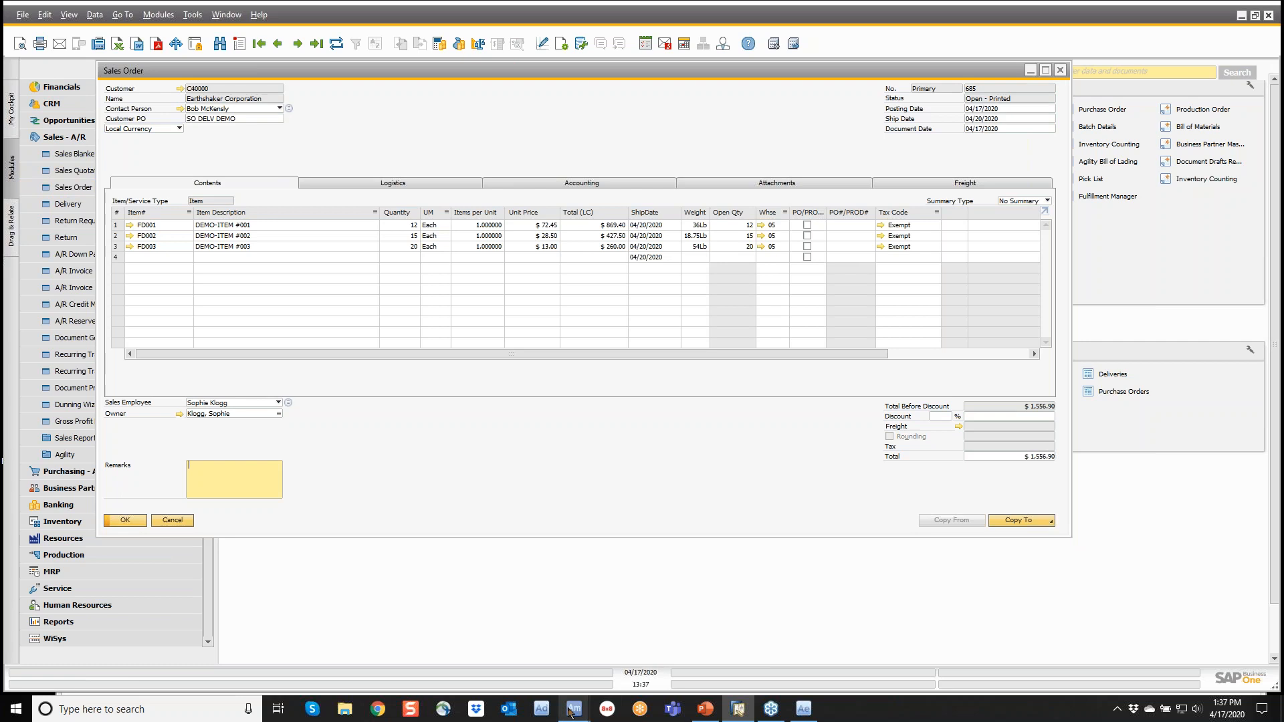
# Step: Switch to the Agility Mobile handheld, closing Goods Receipt PO and opening the SO Delivery transaction
pyautogui.moveTo(572, 709)
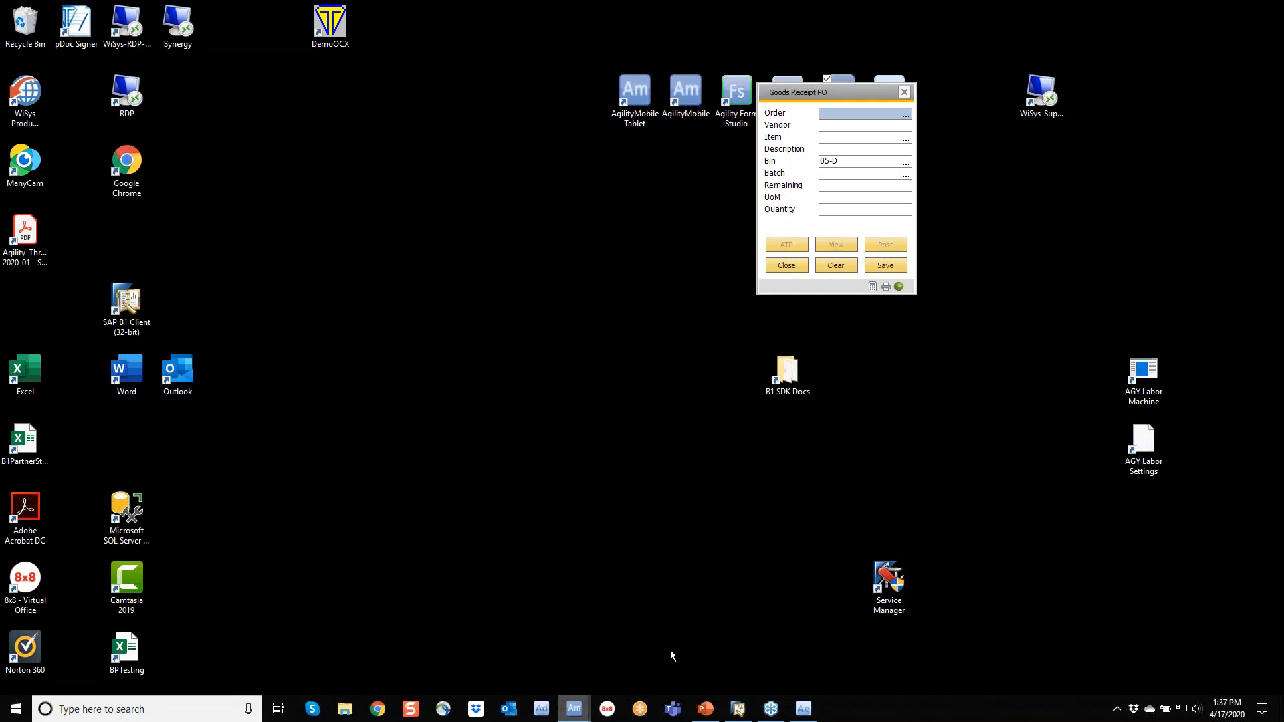
pyautogui.click(670, 650)
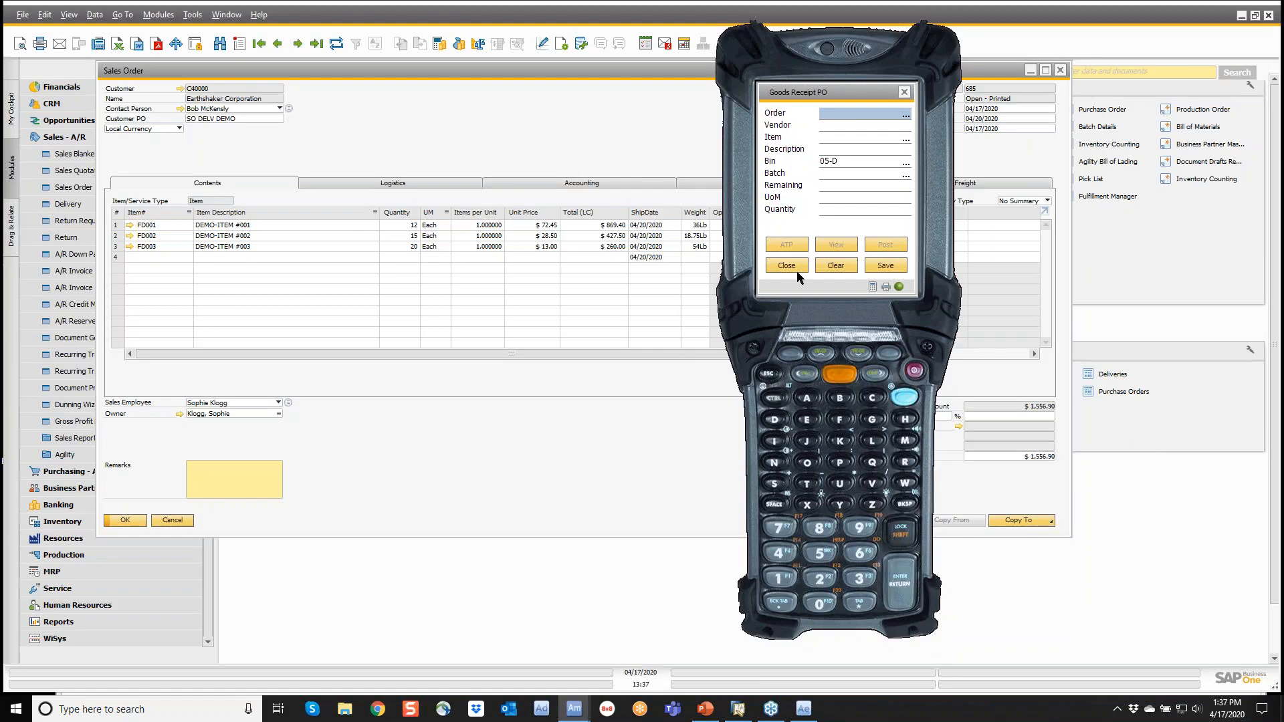
pyautogui.click(788, 265)
pyautogui.scroll(-1, 830, 221)
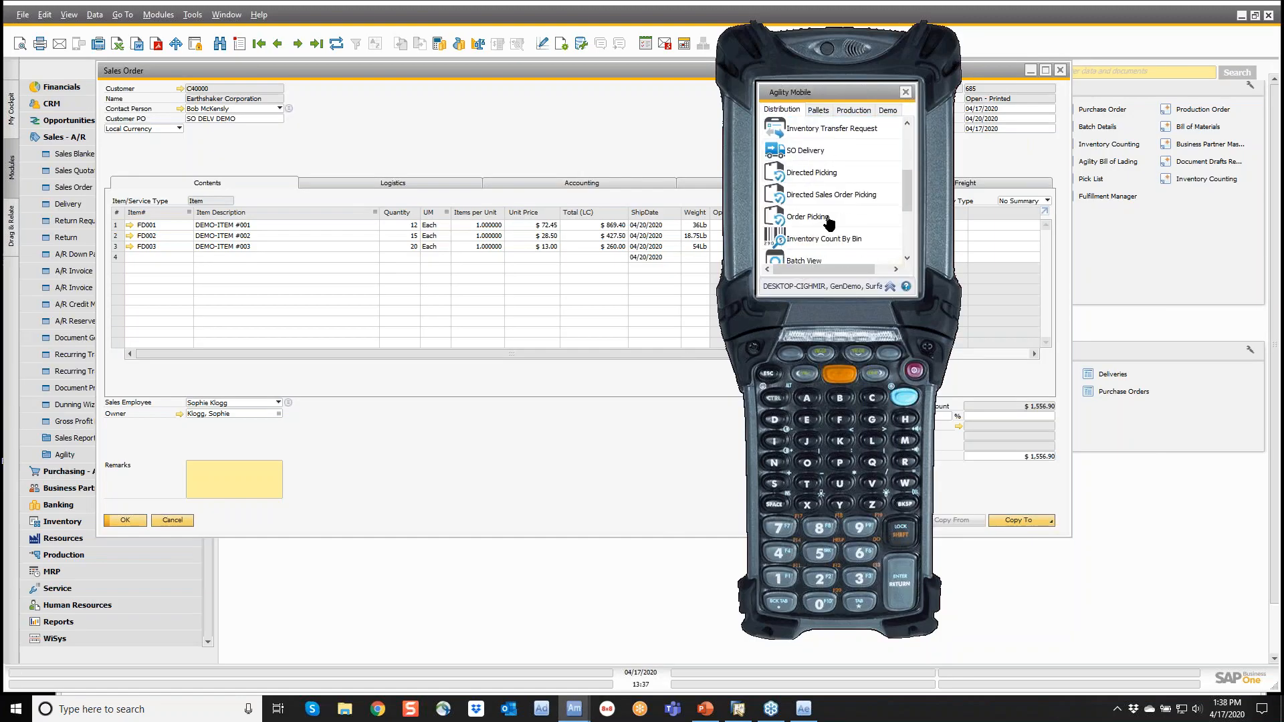
pyautogui.doubleClick(805, 151)
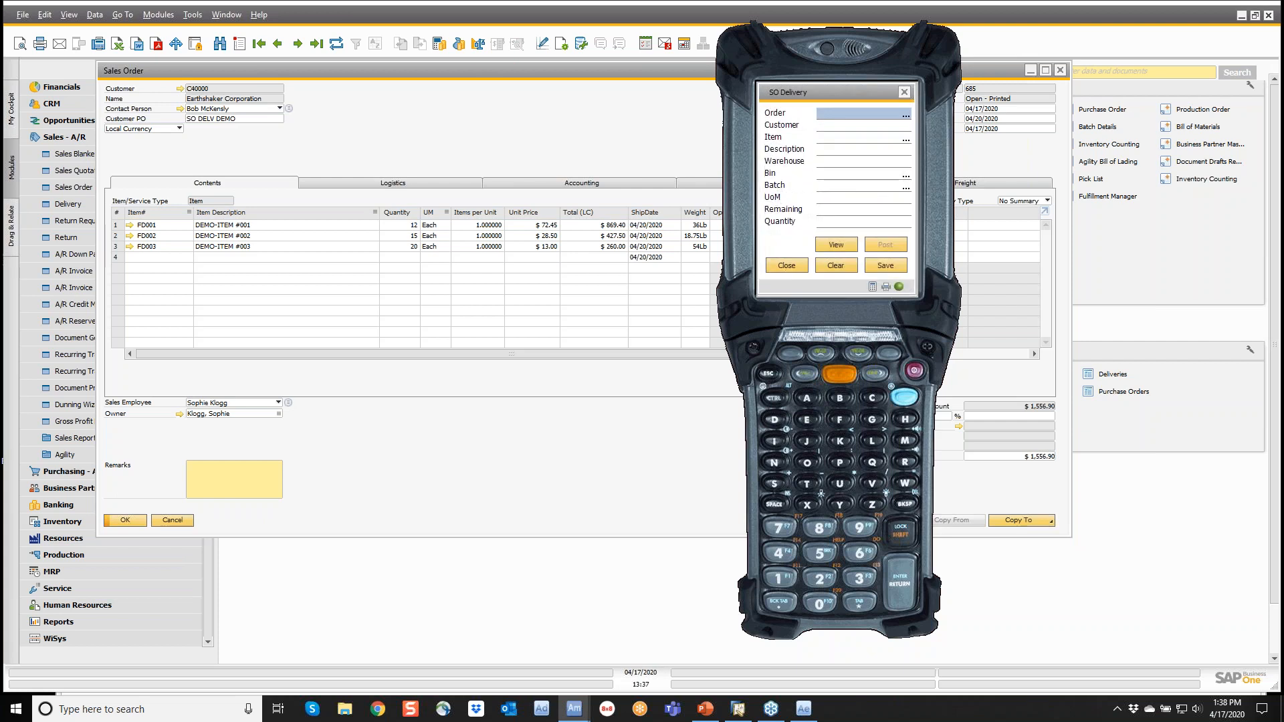
# Step: Load the Earthshaker Corporation order by its number and record 12 of item FD001 from bin 05-A1-1
pyautogui.write('685')
pyautogui.press('Return')
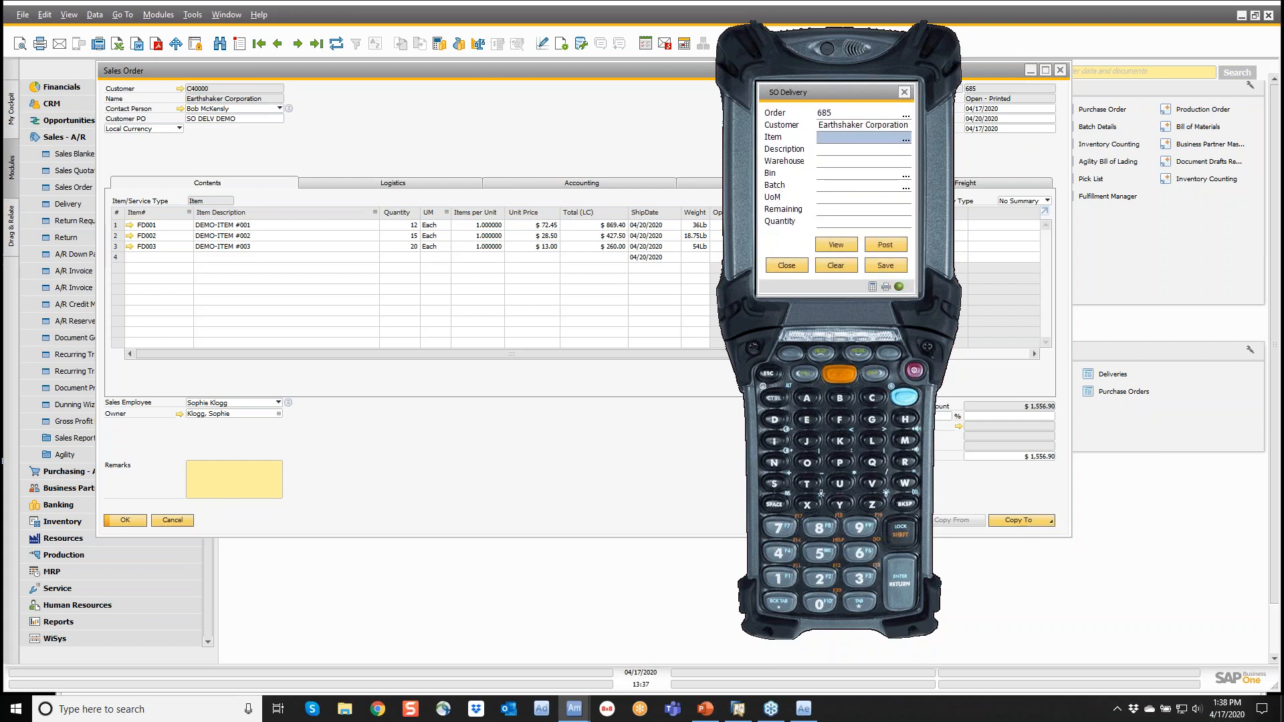
pyautogui.write('FD001')
pyautogui.press('Return')
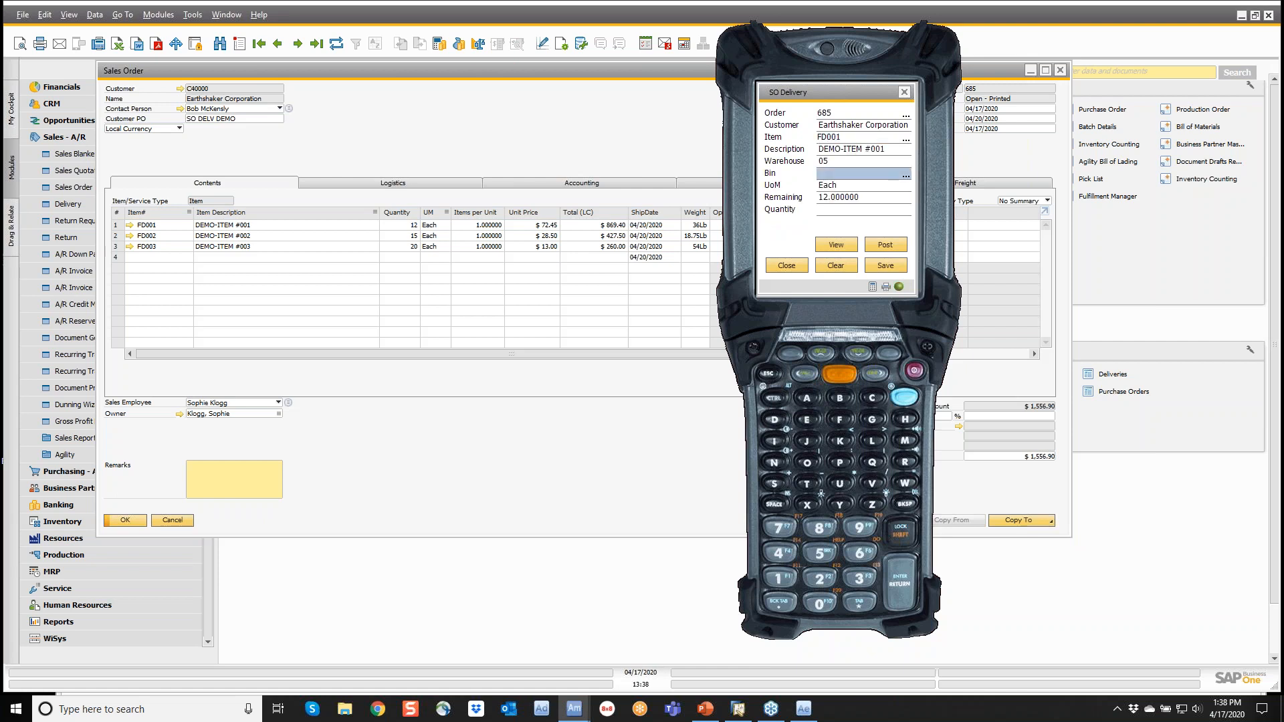
pyautogui.write('05-A1')
pyautogui.press('Return')
pyautogui.write('12')
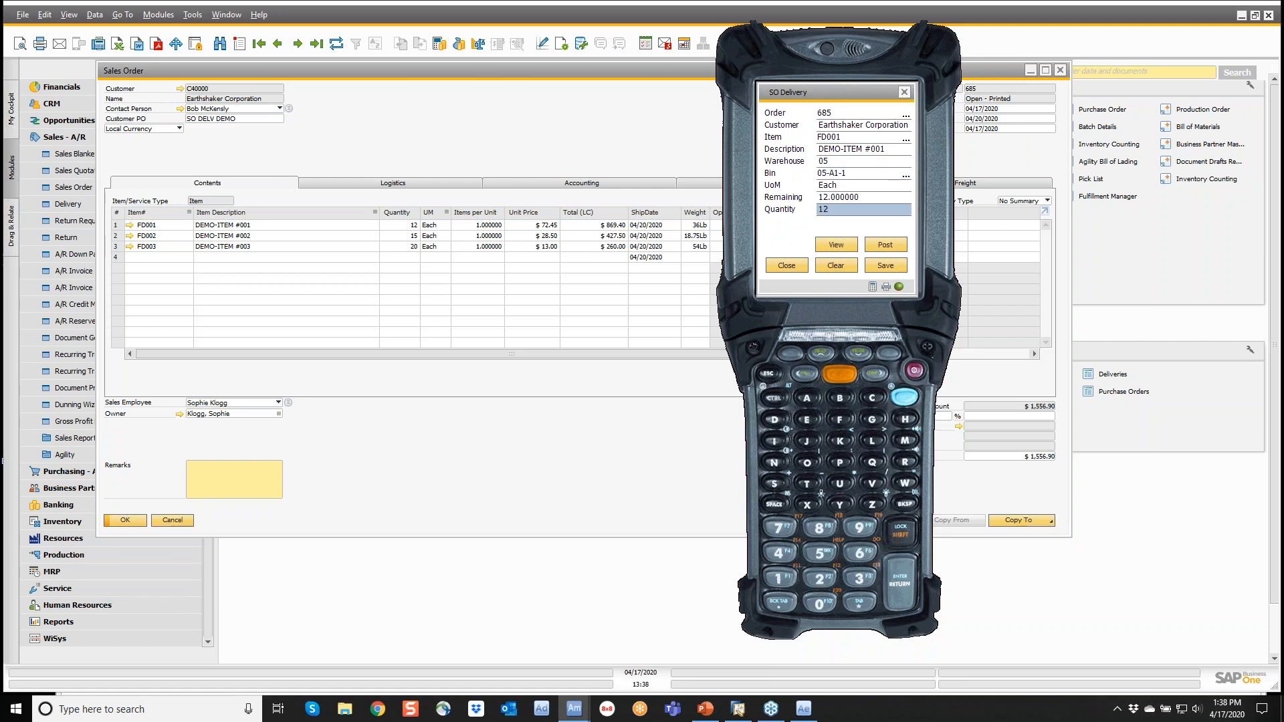
pyautogui.press('Return')
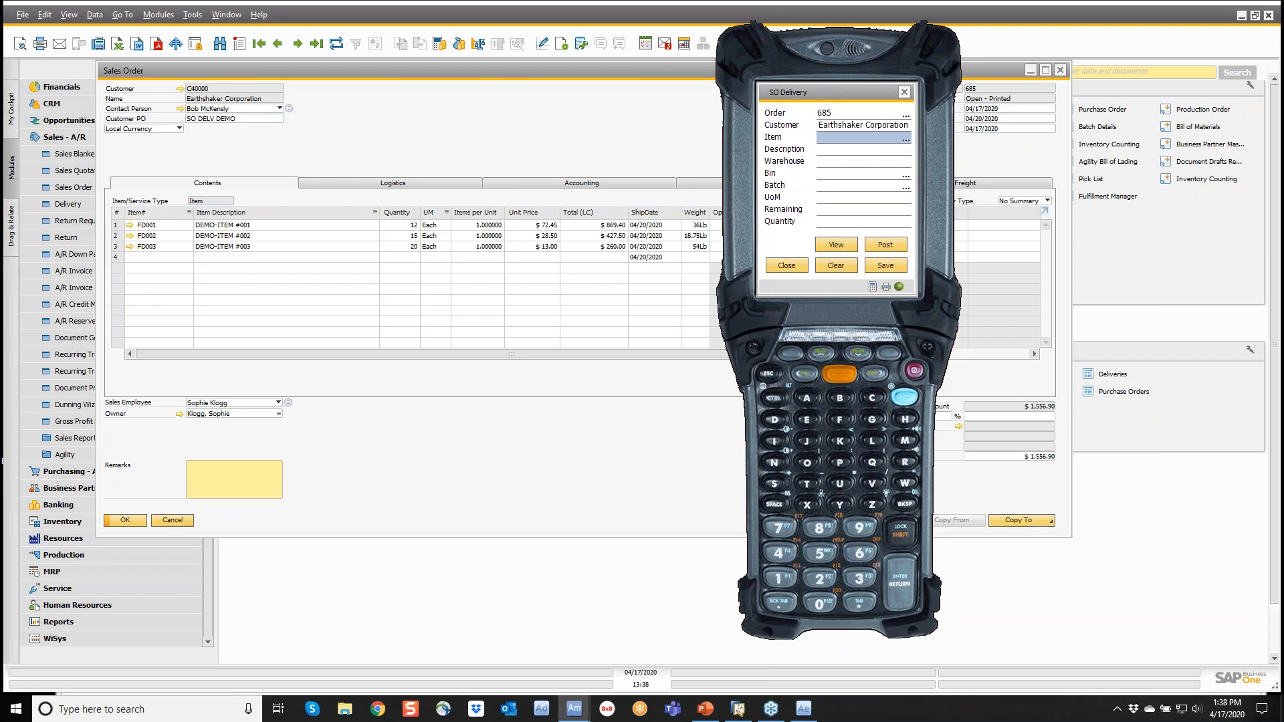
# Step: Record 15 of item FD002 from bin 05-A1-2 on the delivery, choosing the bin from the lookup
pyautogui.write('FD002')
pyautogui.click(908, 177)
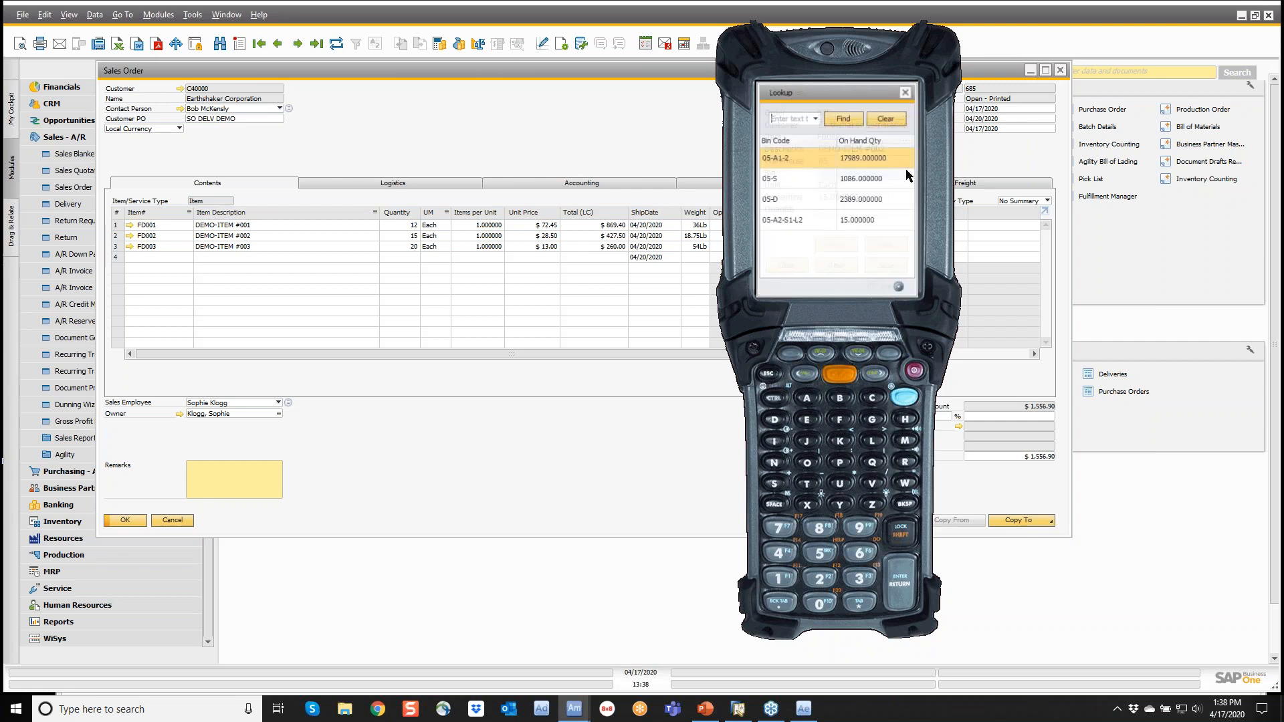
pyautogui.doubleClick(812, 163)
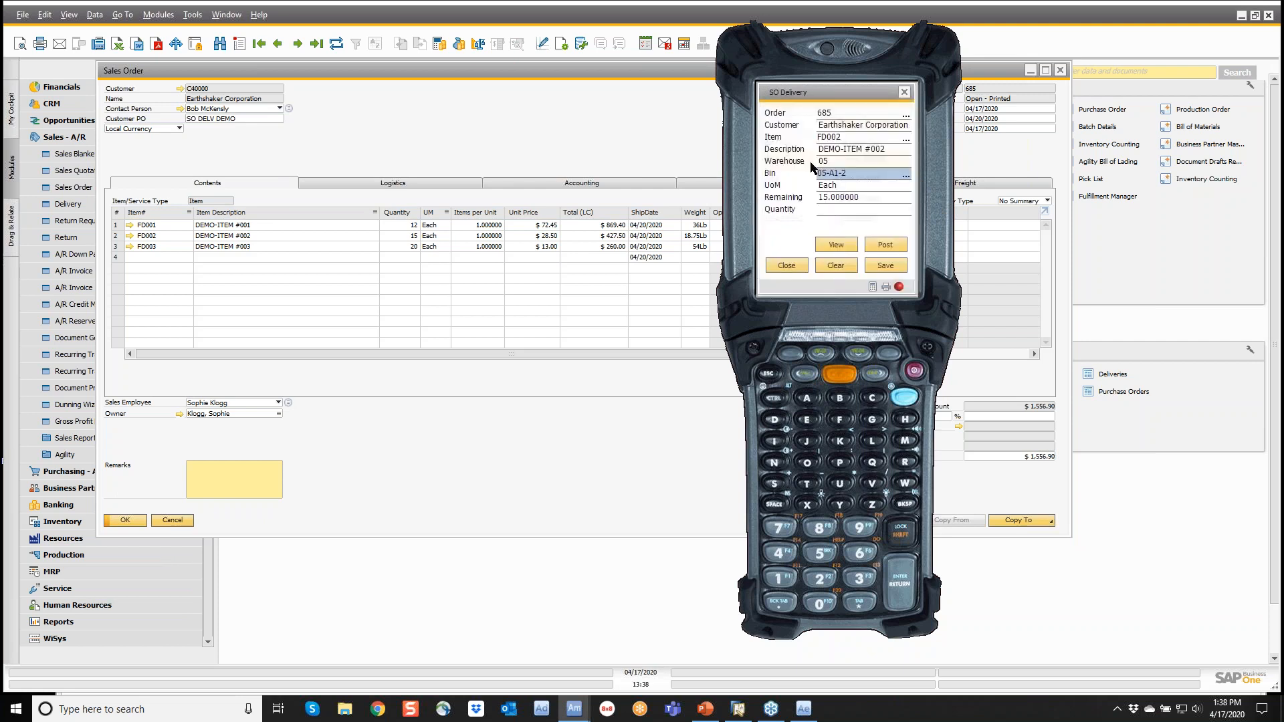
pyautogui.press('Return')
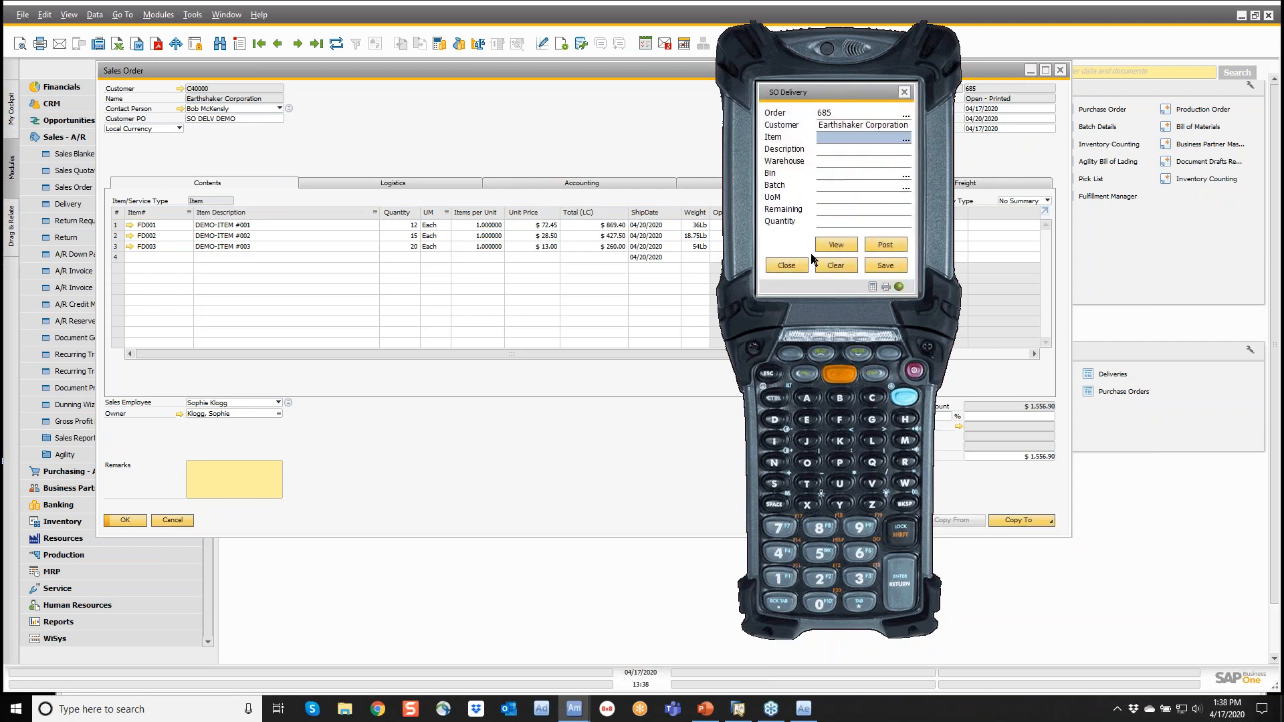
# Step: Record 10 of item FD003 from bin 05-A2-S2-L1 and post the delivery
pyautogui.write('FD003')
pyautogui.press('Return')
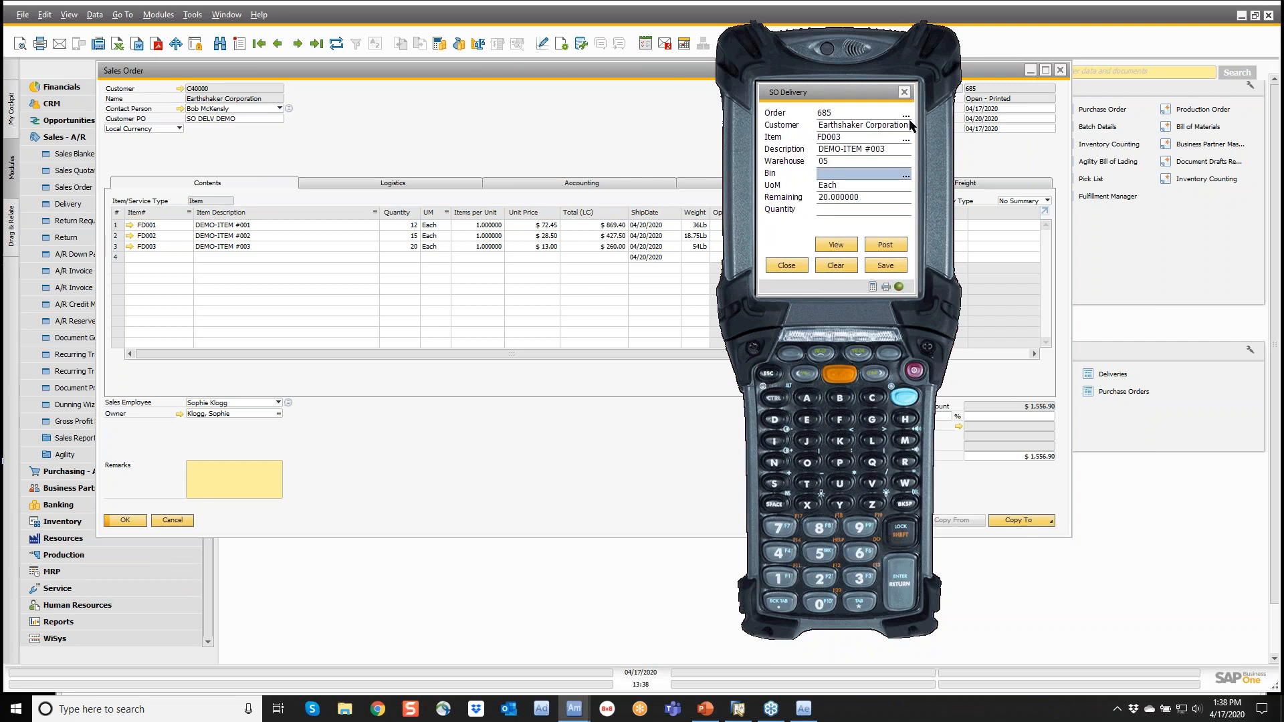
pyautogui.click(906, 175)
pyautogui.click(779, 240)
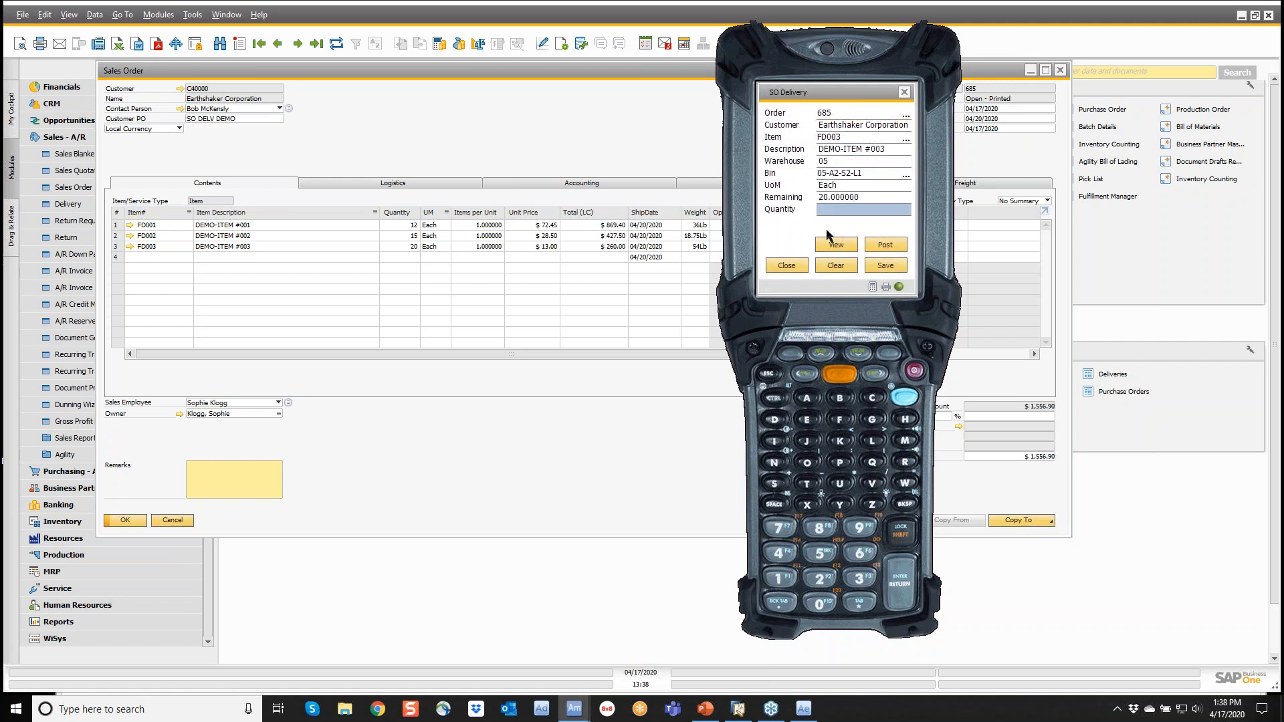
pyautogui.press('Return')
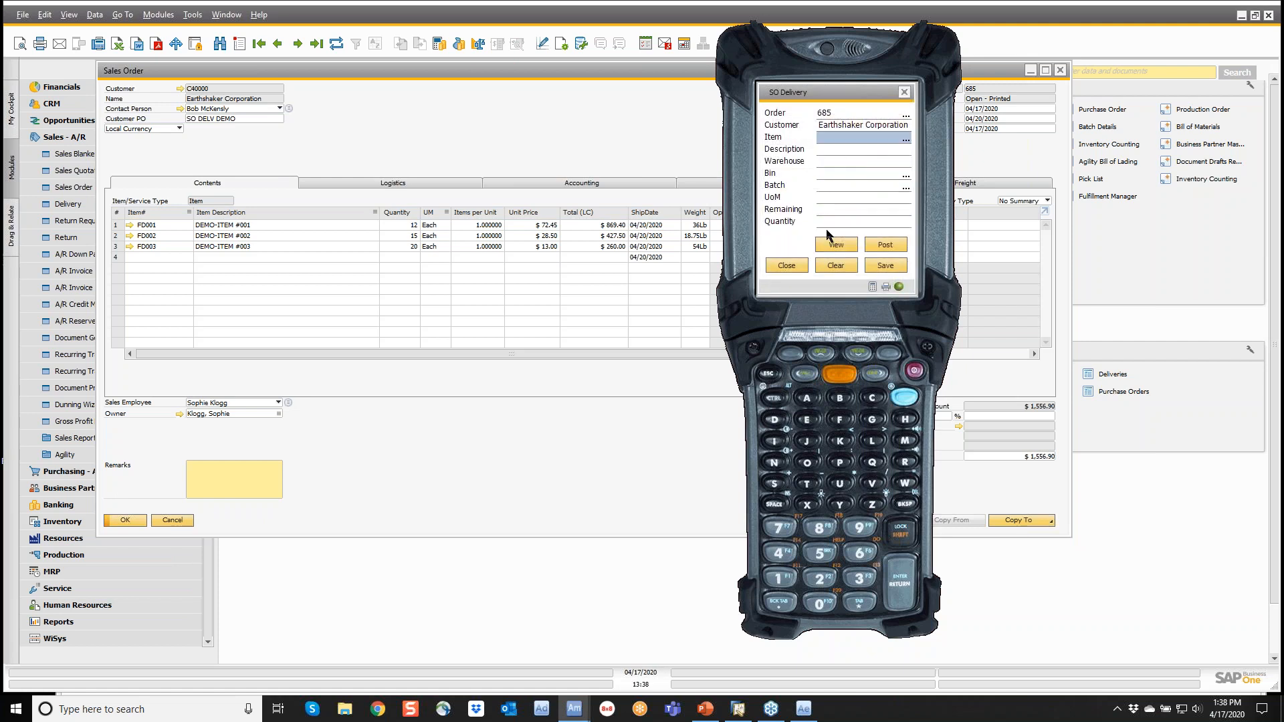
pyautogui.click(895, 246)
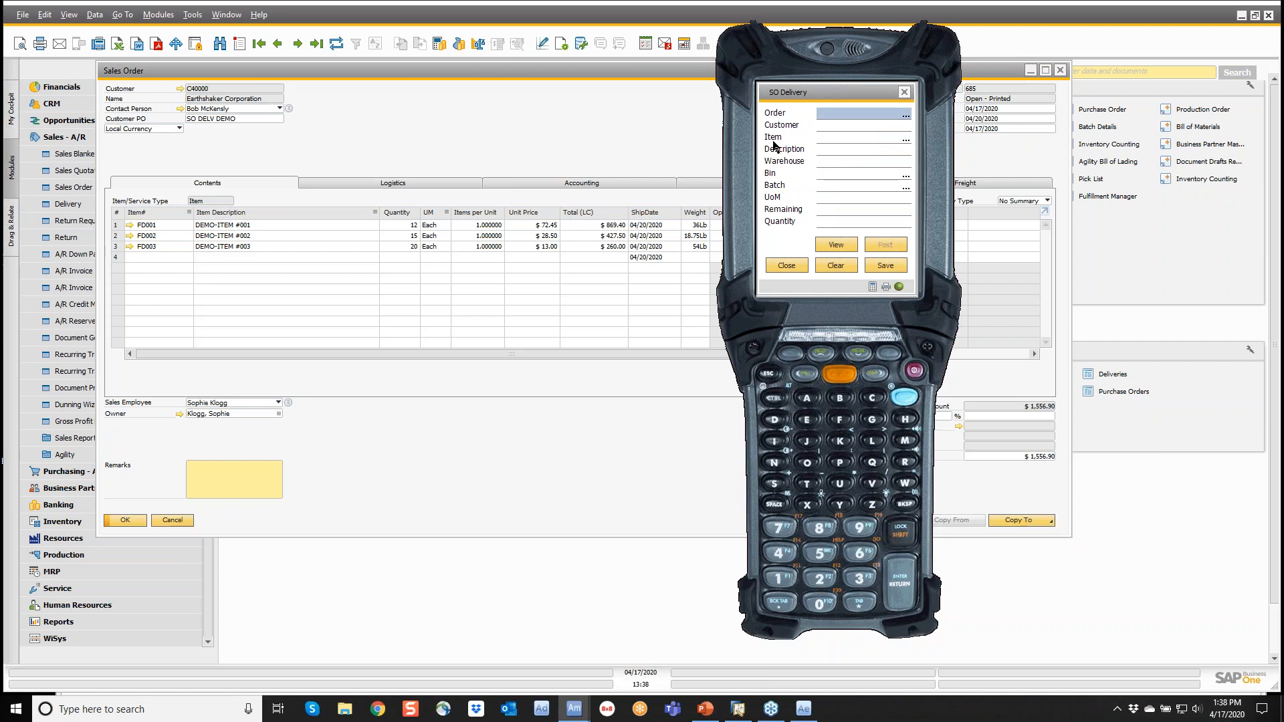
# Step: Switch to SAP Business One, refresh the sales order, and view and close the delivery created from it
pyautogui.click(458, 110)
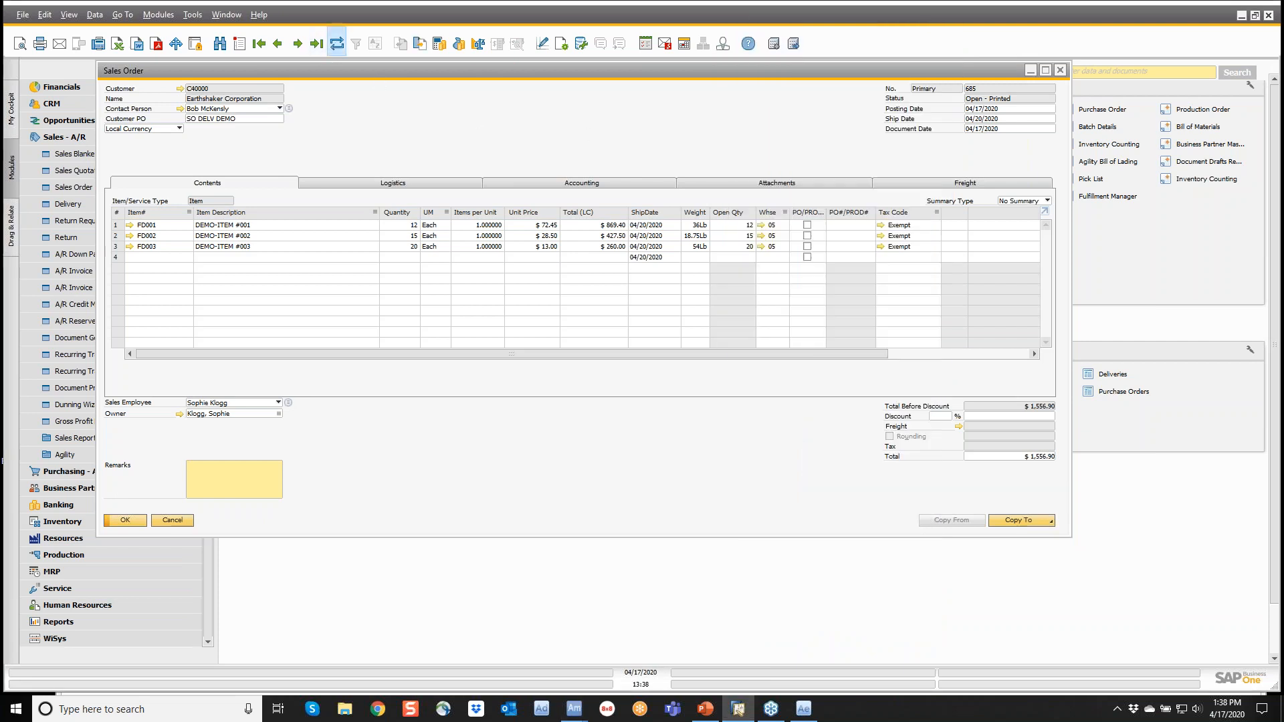
pyautogui.click(336, 44)
pyautogui.click(421, 46)
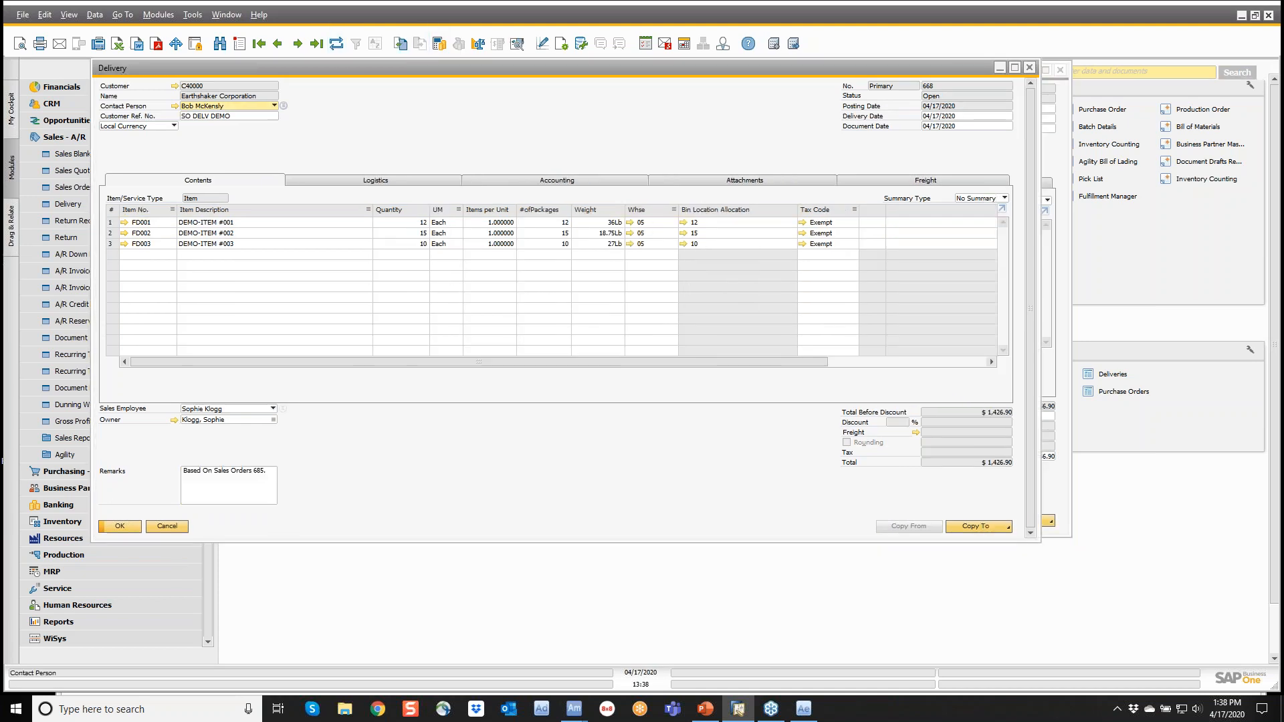
pyautogui.click(1031, 67)
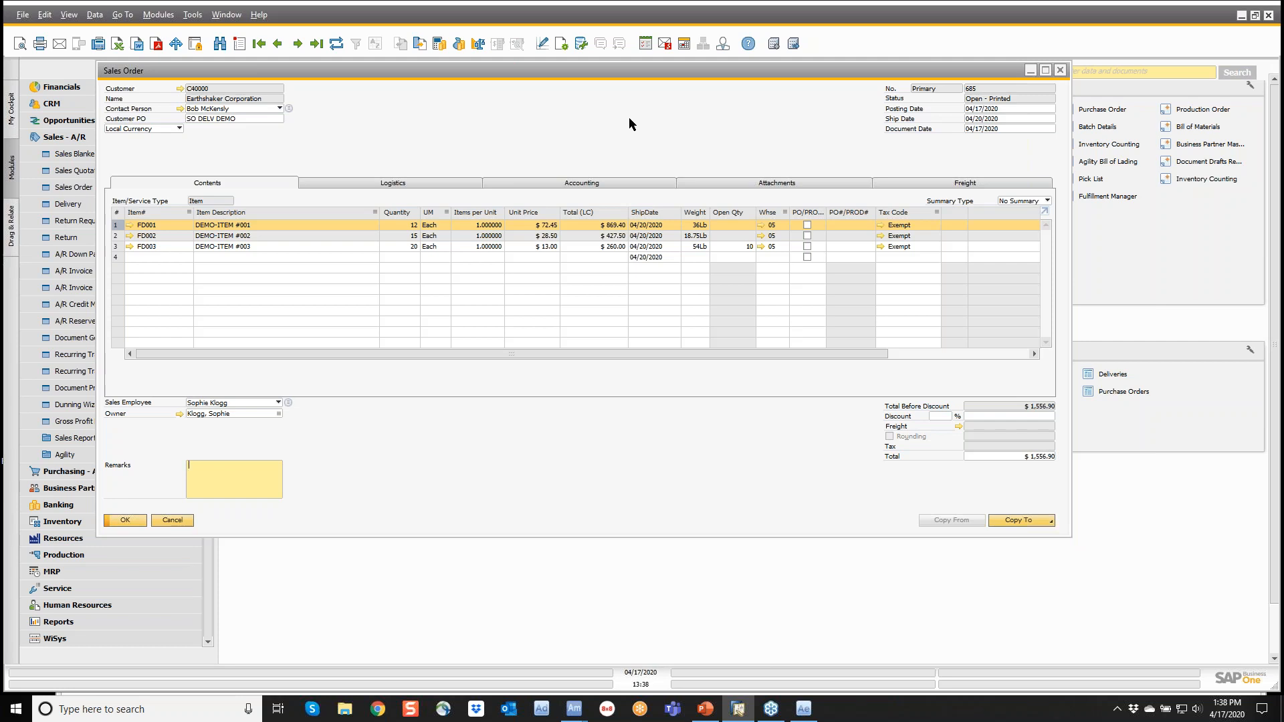
# Step: Go to the ADA Technologies sales order that follows the one with customer PO PICK LIST and open its pick list
pyautogui.hotkey('ctrl', 'f')
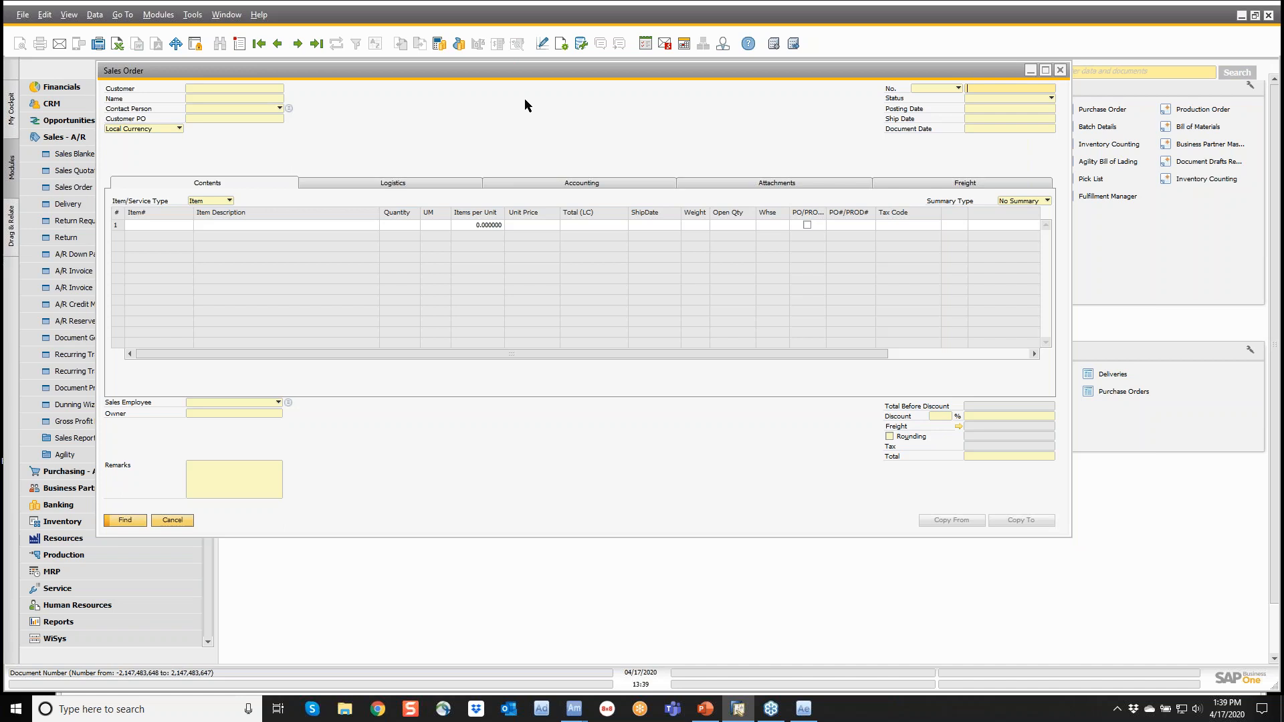
pyautogui.write('687')
pyautogui.press('Return')
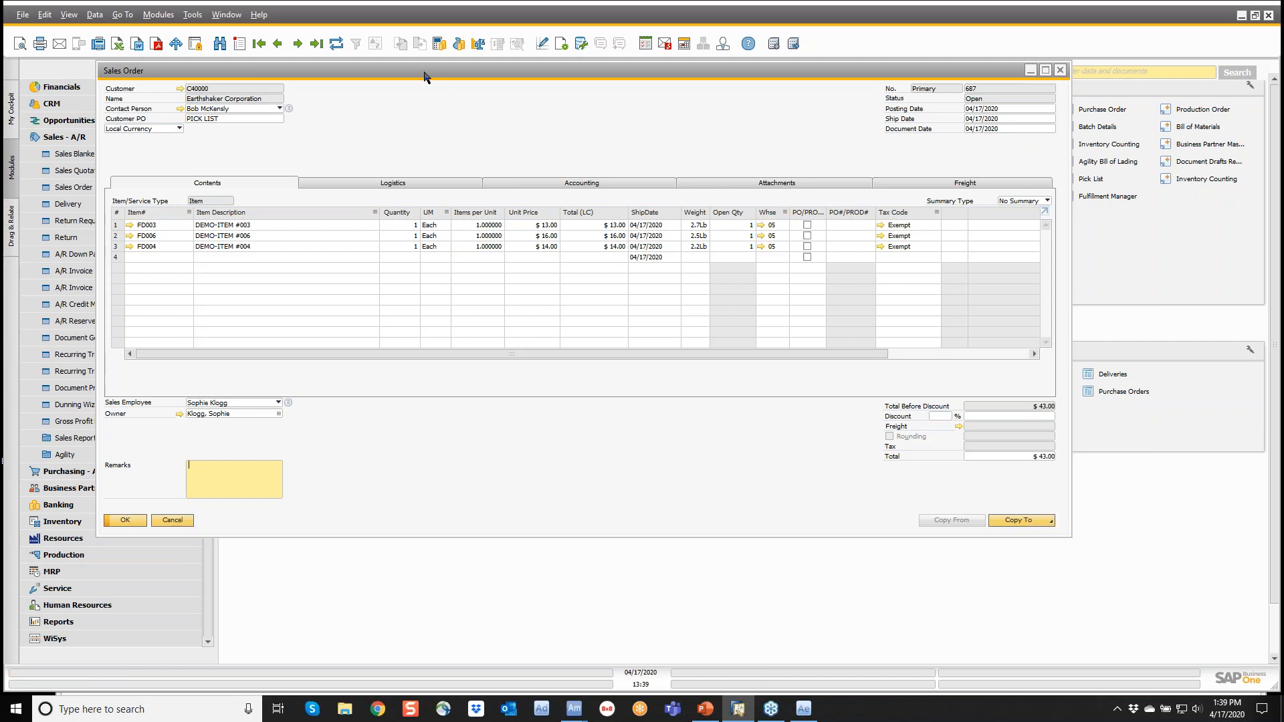
pyautogui.click(296, 44)
pyautogui.rightClick(382, 121)
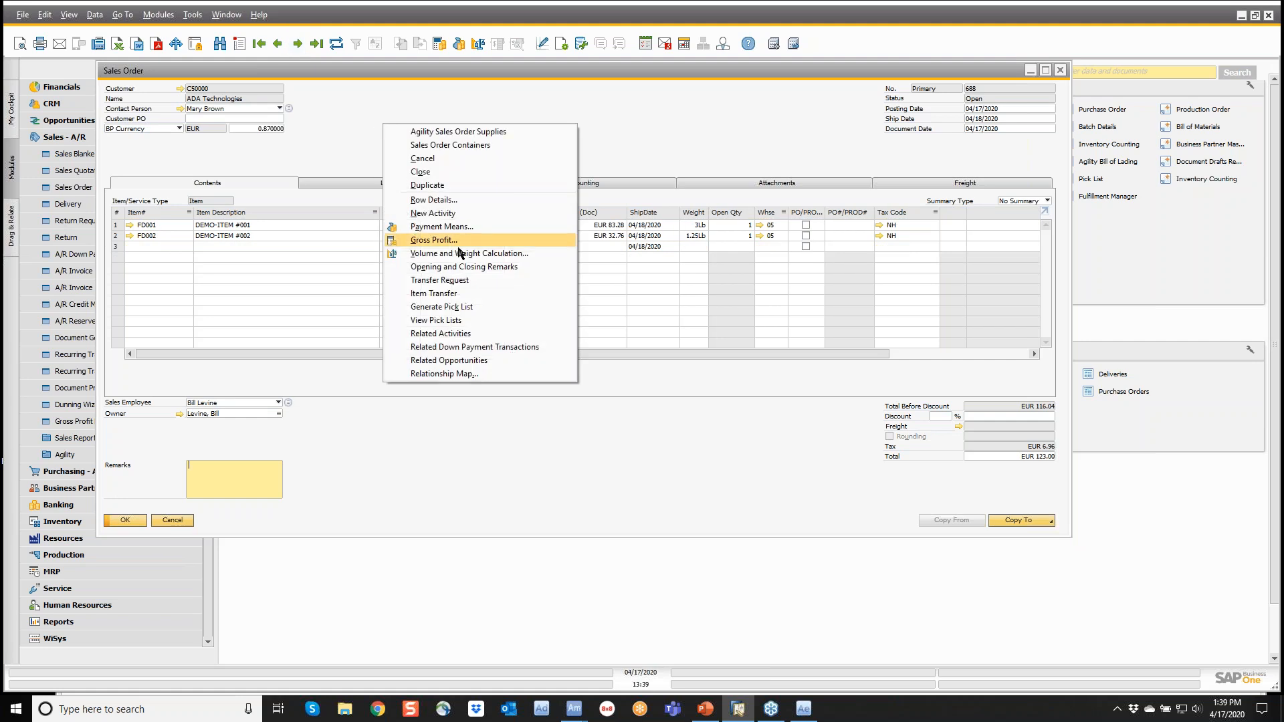
pyautogui.click(448, 321)
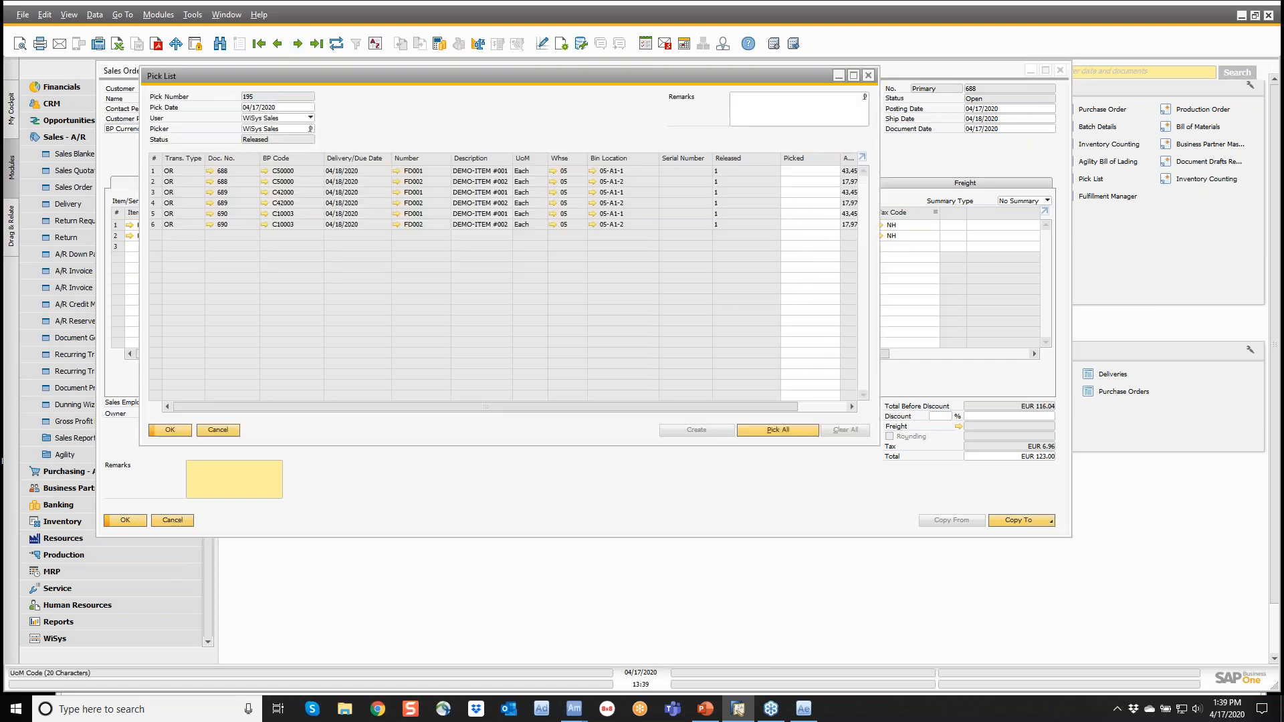
pyautogui.moveTo(263, 194)
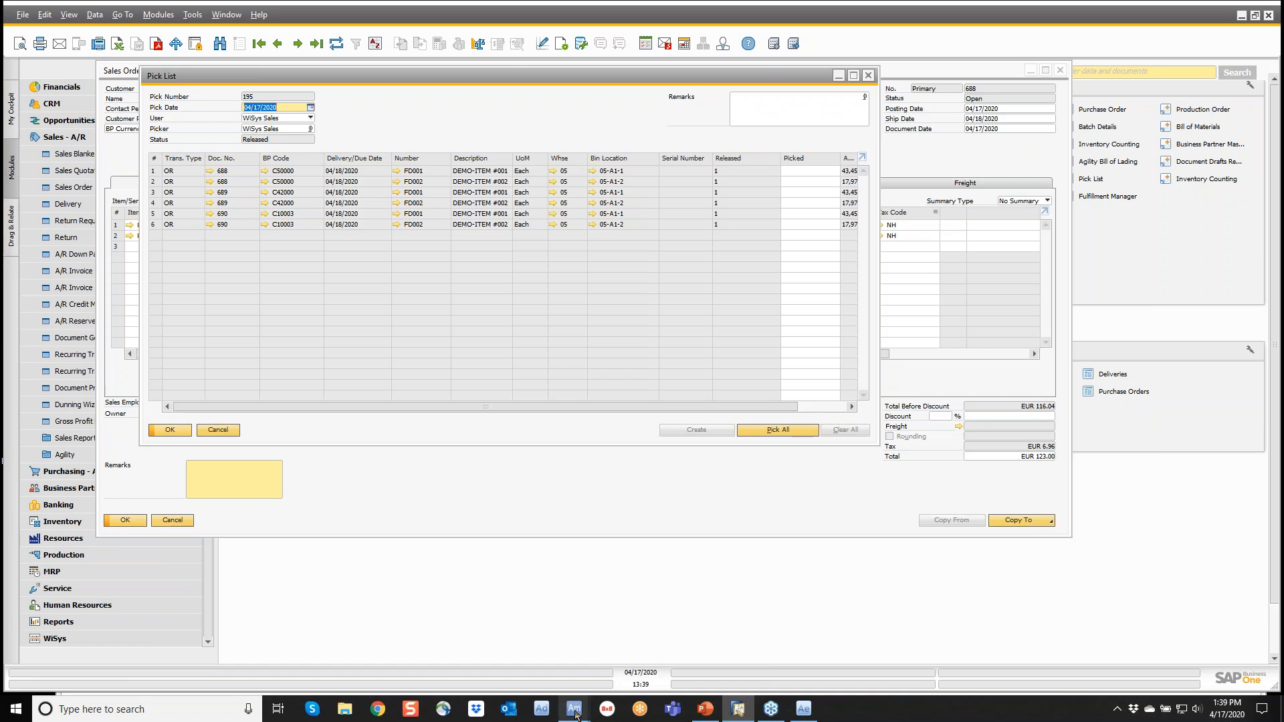
# Step: Switch to Agility Mobile, replace SO Delivery with Directed Sales Order Picking and load the released pick list by its pick number
pyautogui.moveTo(576, 713)
pyautogui.click(689, 666)
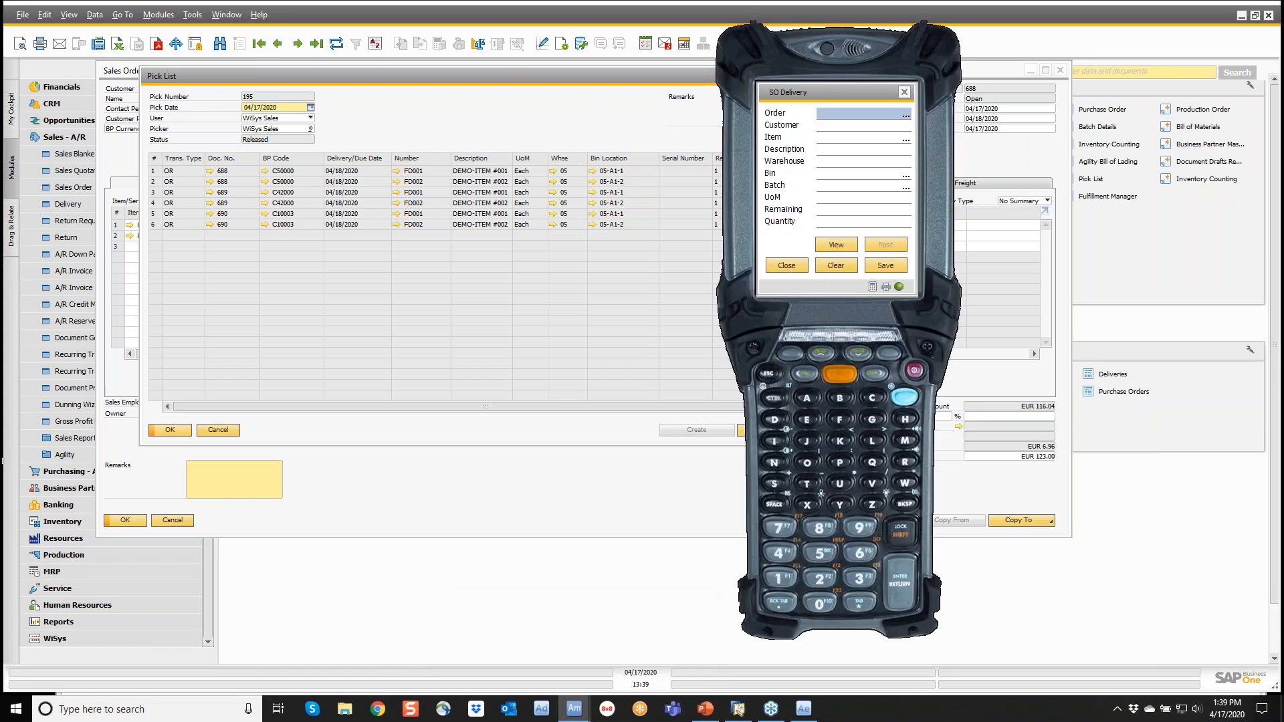
pyautogui.click(793, 265)
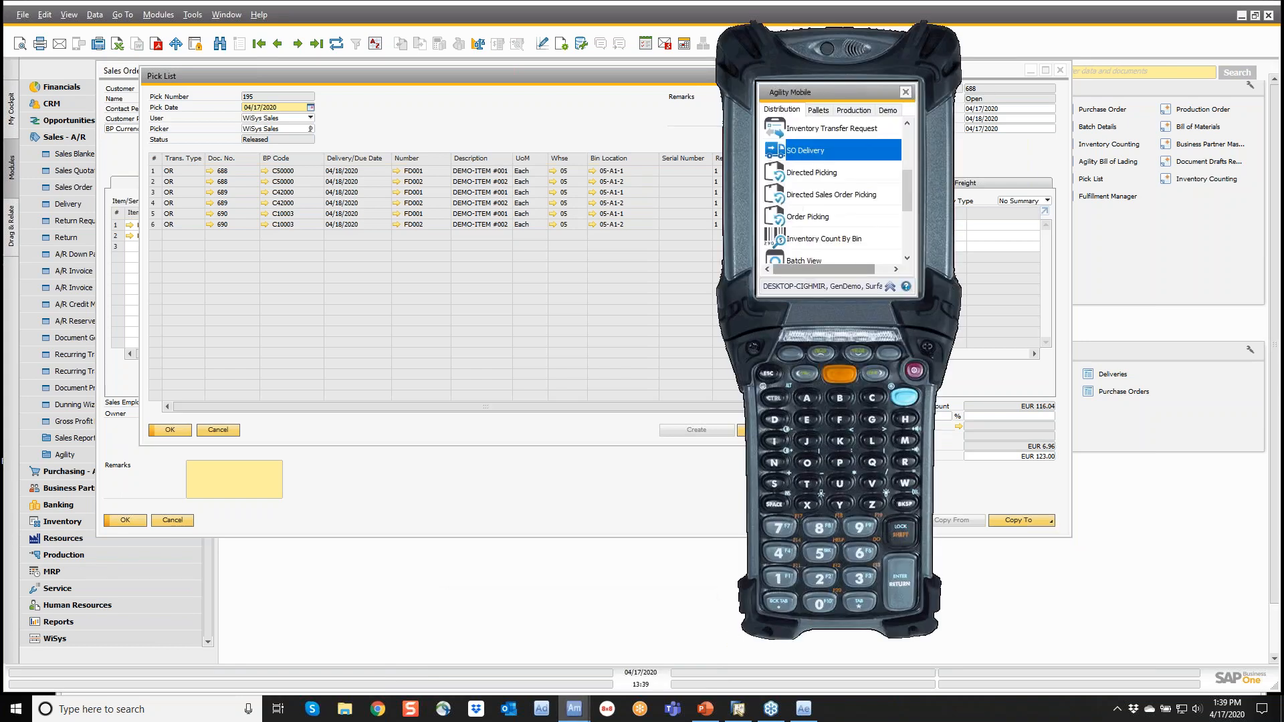
pyautogui.doubleClick(808, 194)
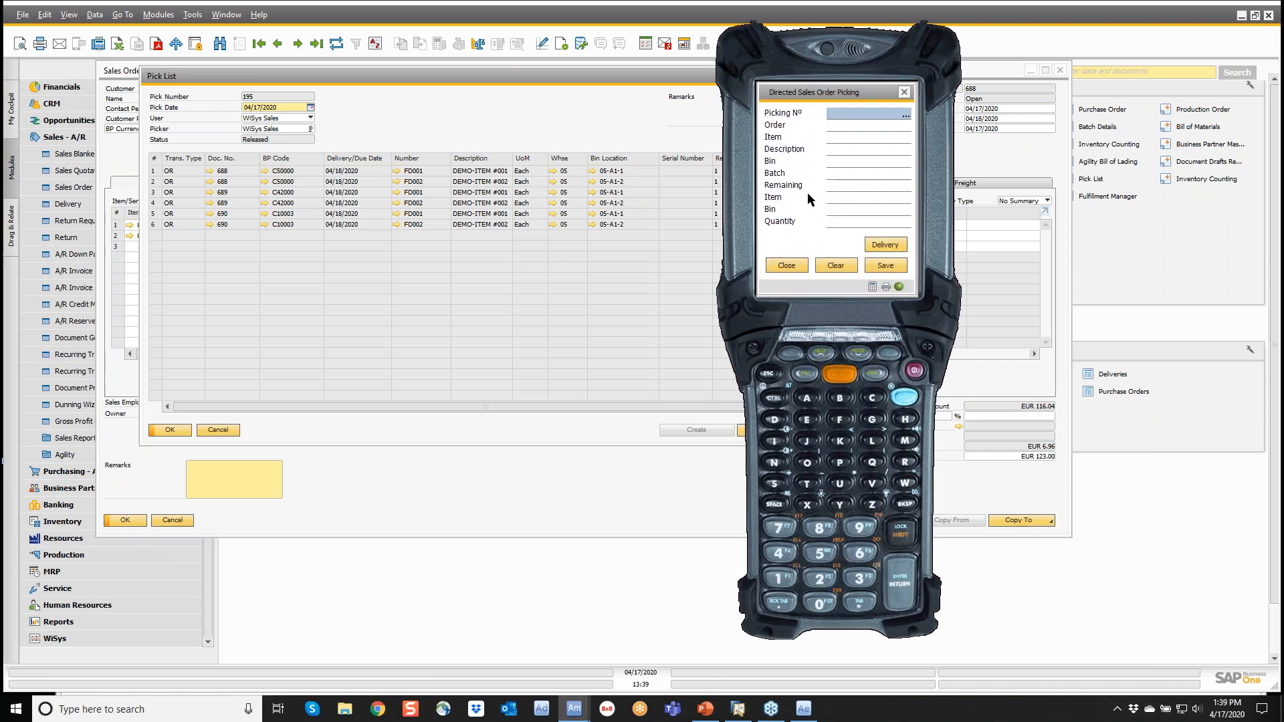
pyautogui.write('195')
pyautogui.press('Return')
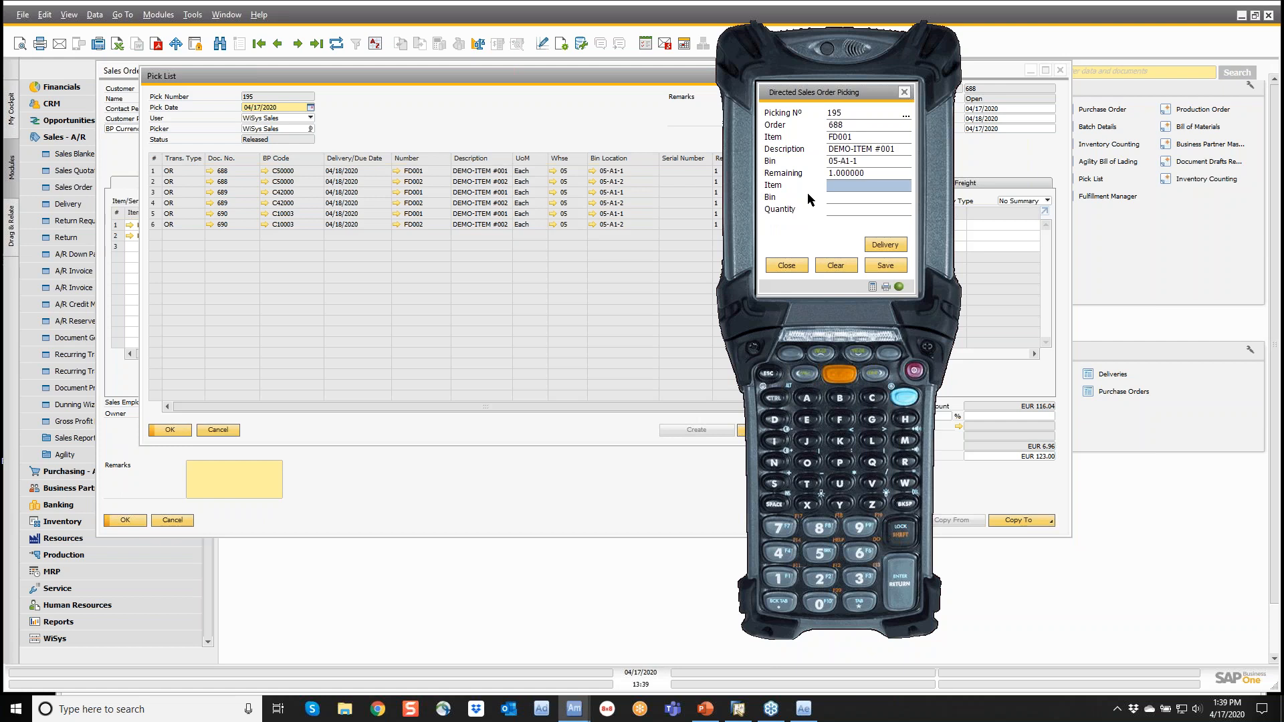
# Step: Pick 1 of item FD001 from bin 05-A1-1 for the first order, then refresh the pick list in SAP Business One
pyautogui.write('FD001')
pyautogui.press('Return')
pyautogui.write('05-A1-1')
pyautogui.press('Return')
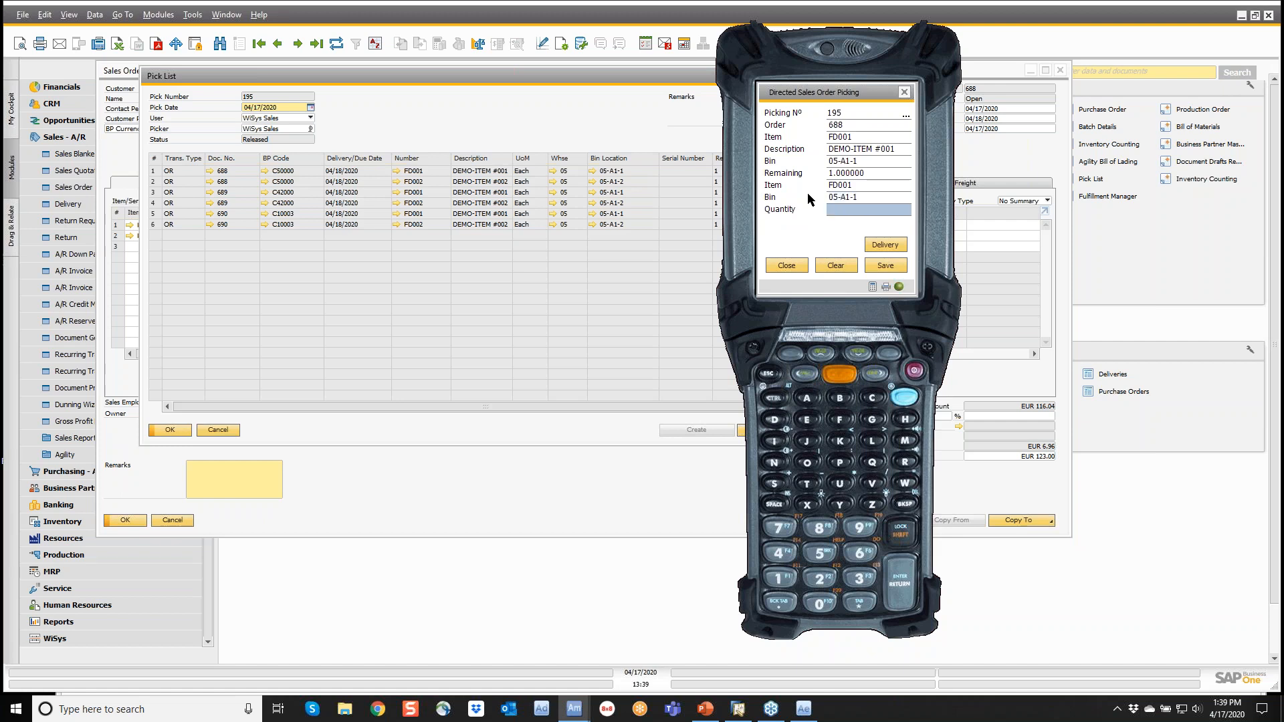
pyautogui.write('1')
pyautogui.press('Return')
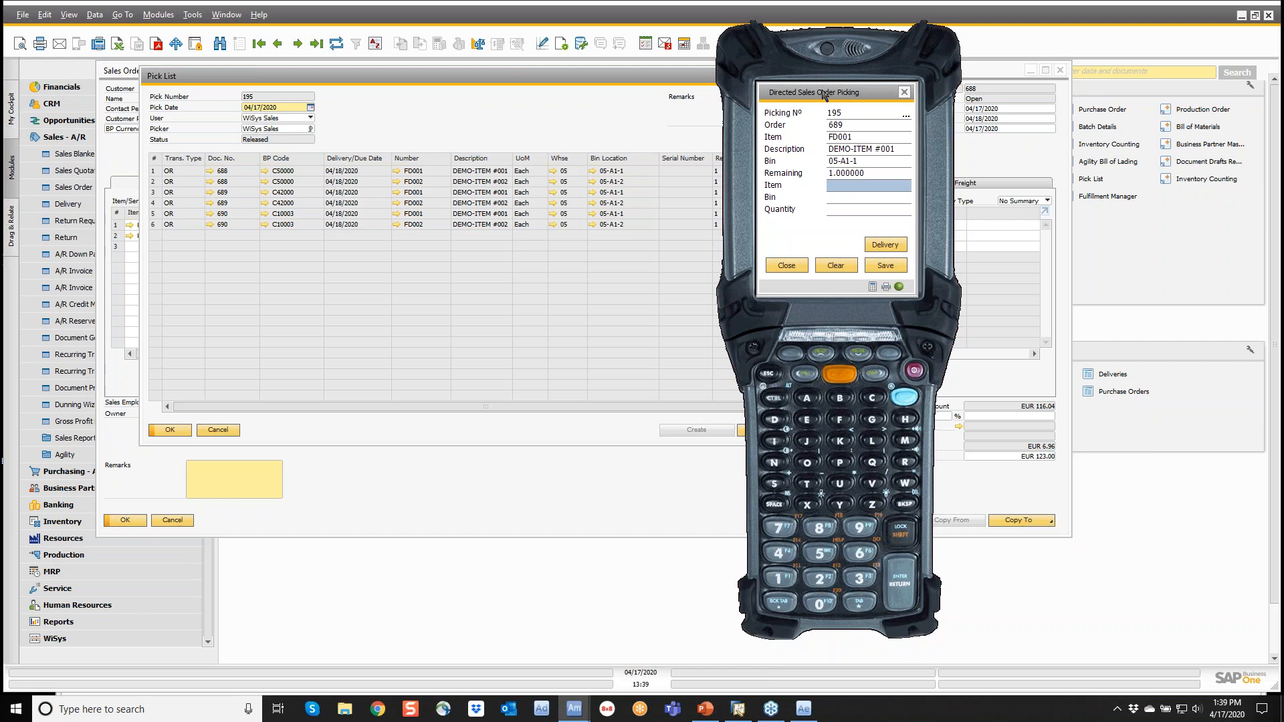
pyautogui.moveTo(887, 102); pyautogui.dragTo(963, 100)
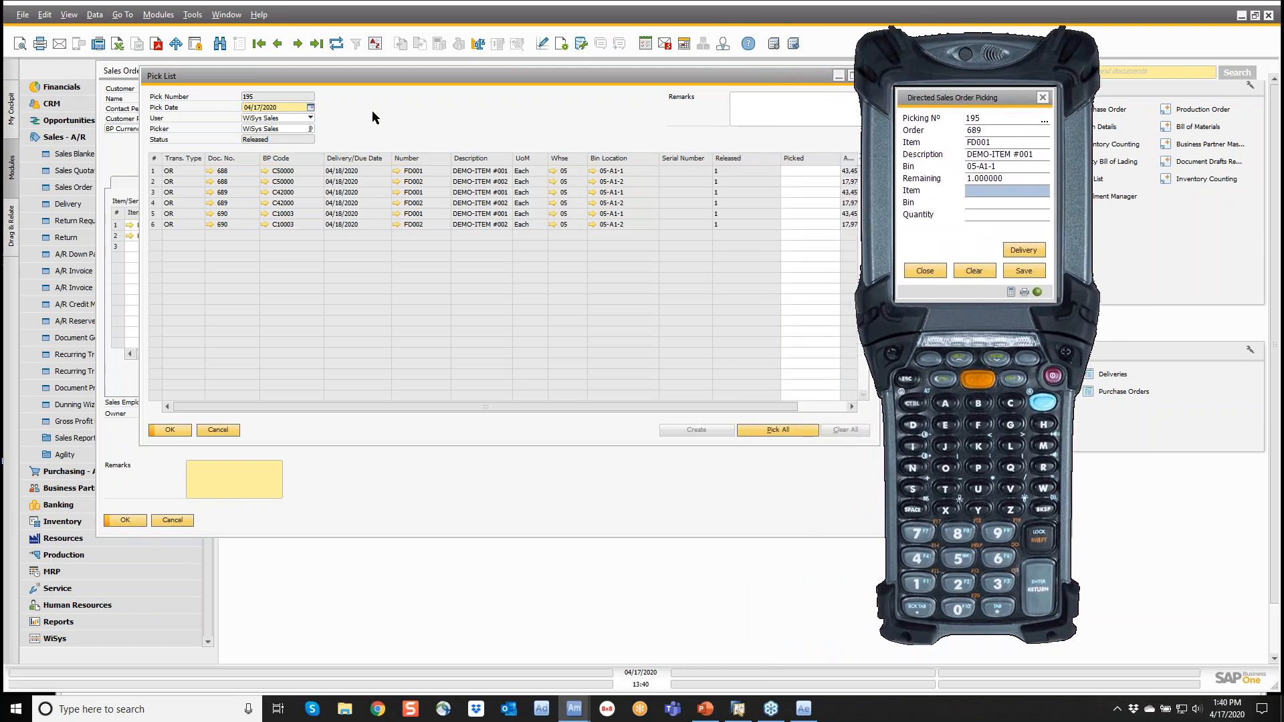
pyautogui.click(336, 44)
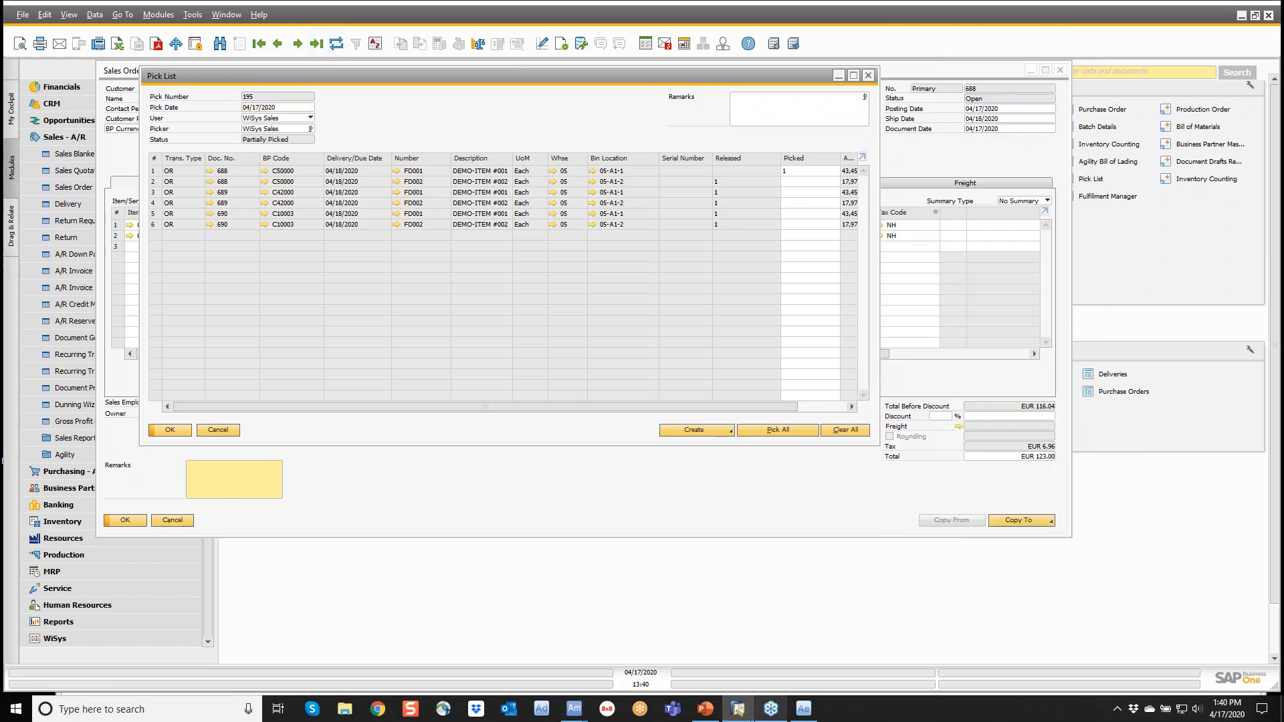
# Step: Switch to Agility Mobile and pick 1 of item FD001 from bin 05-A1-1 for the second order on the pick list
pyautogui.moveTo(574, 709)
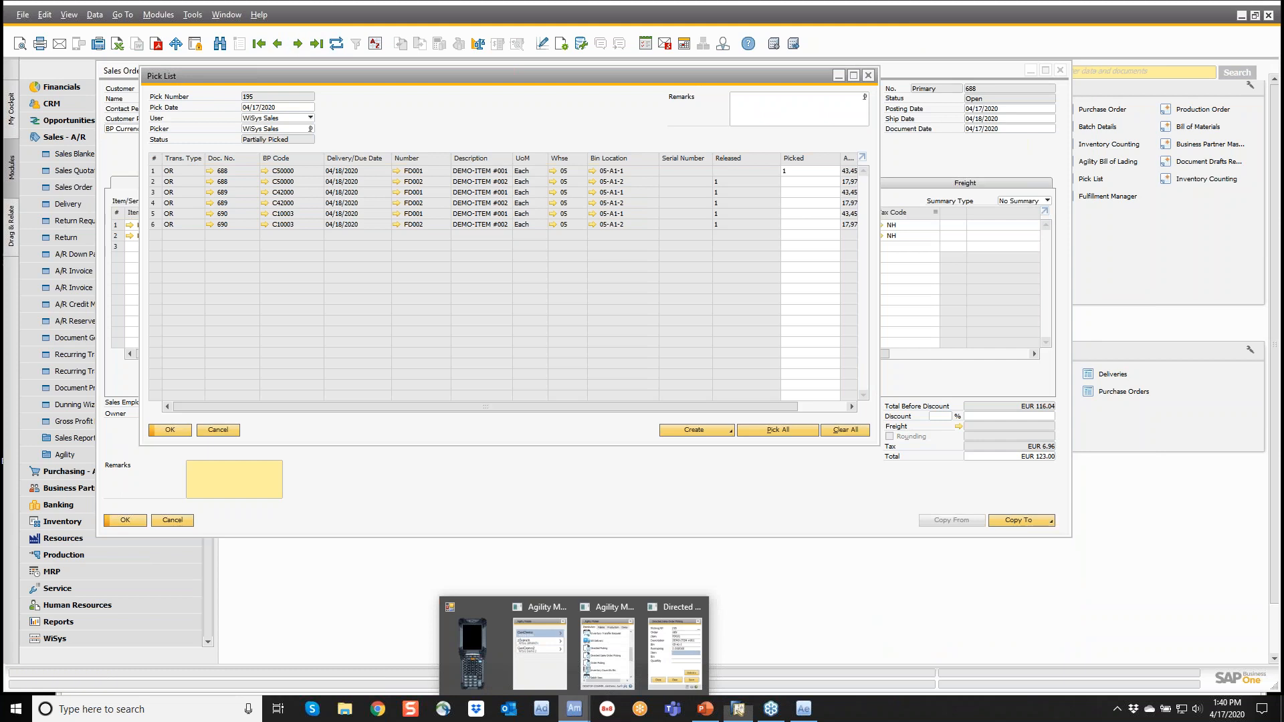
pyautogui.click(675, 645)
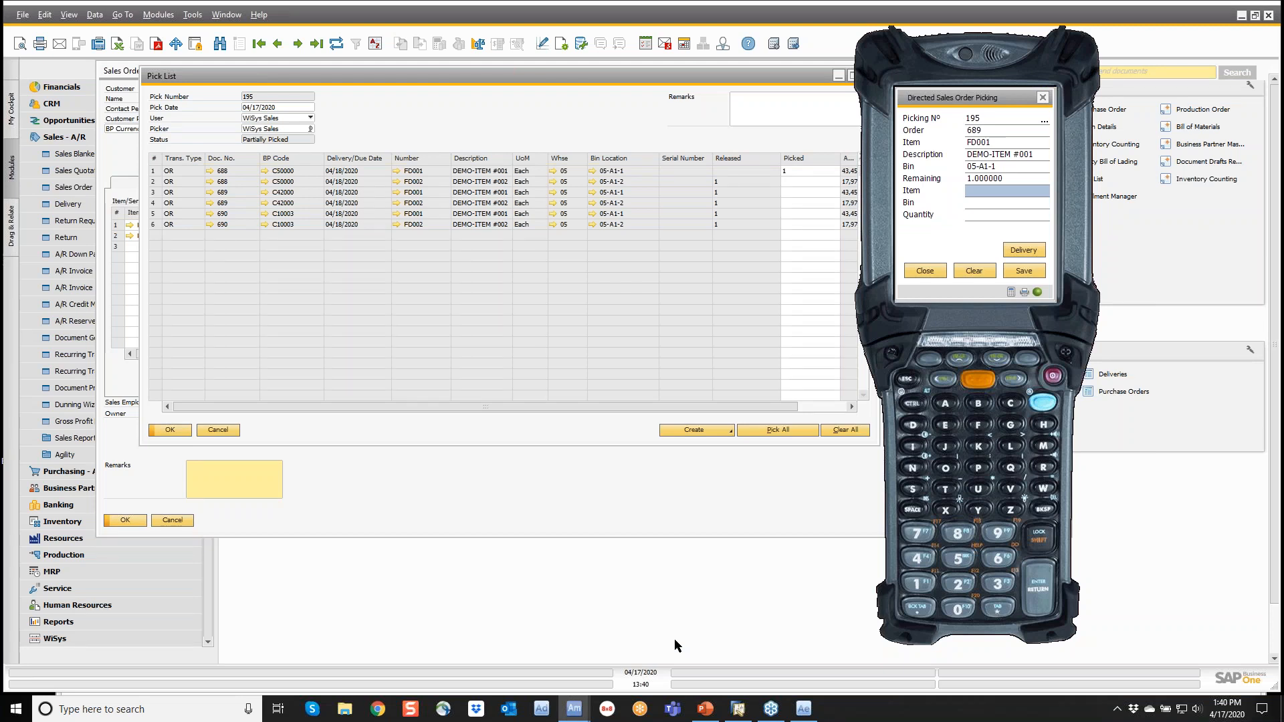
pyautogui.write('FD001')
pyautogui.press('Return')
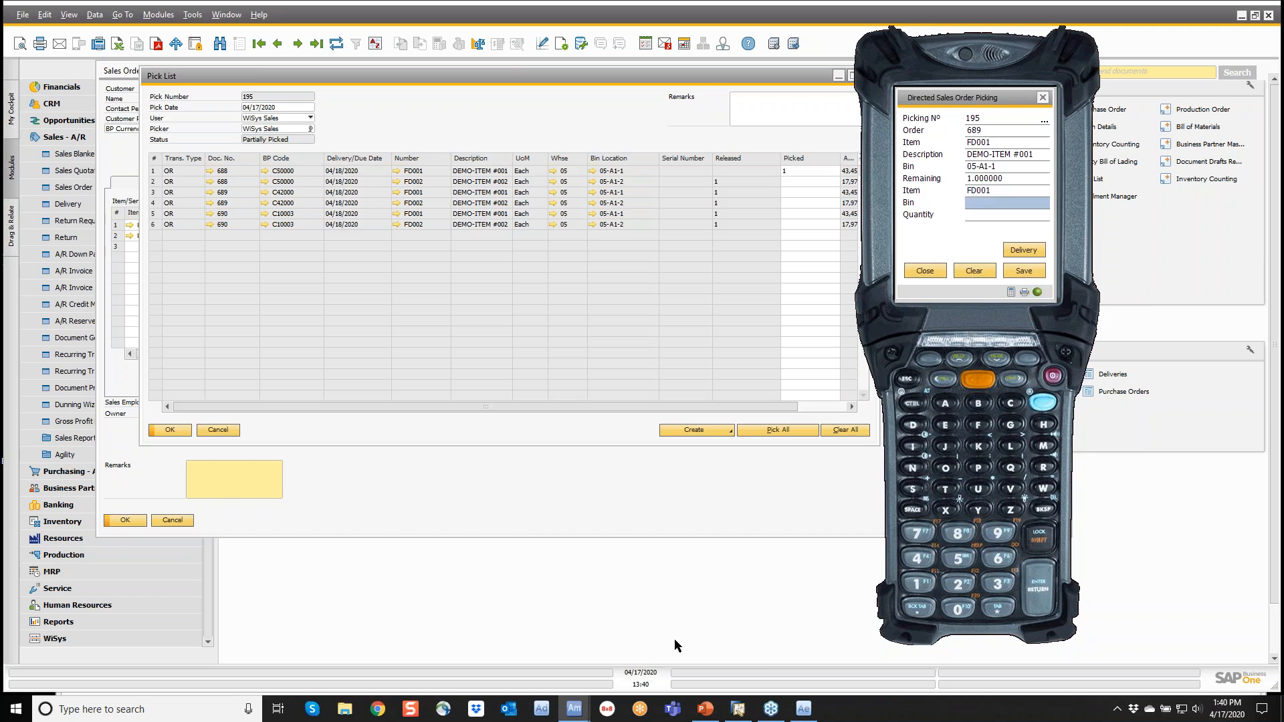
pyautogui.write('05-A1-1')
pyautogui.press('Return')
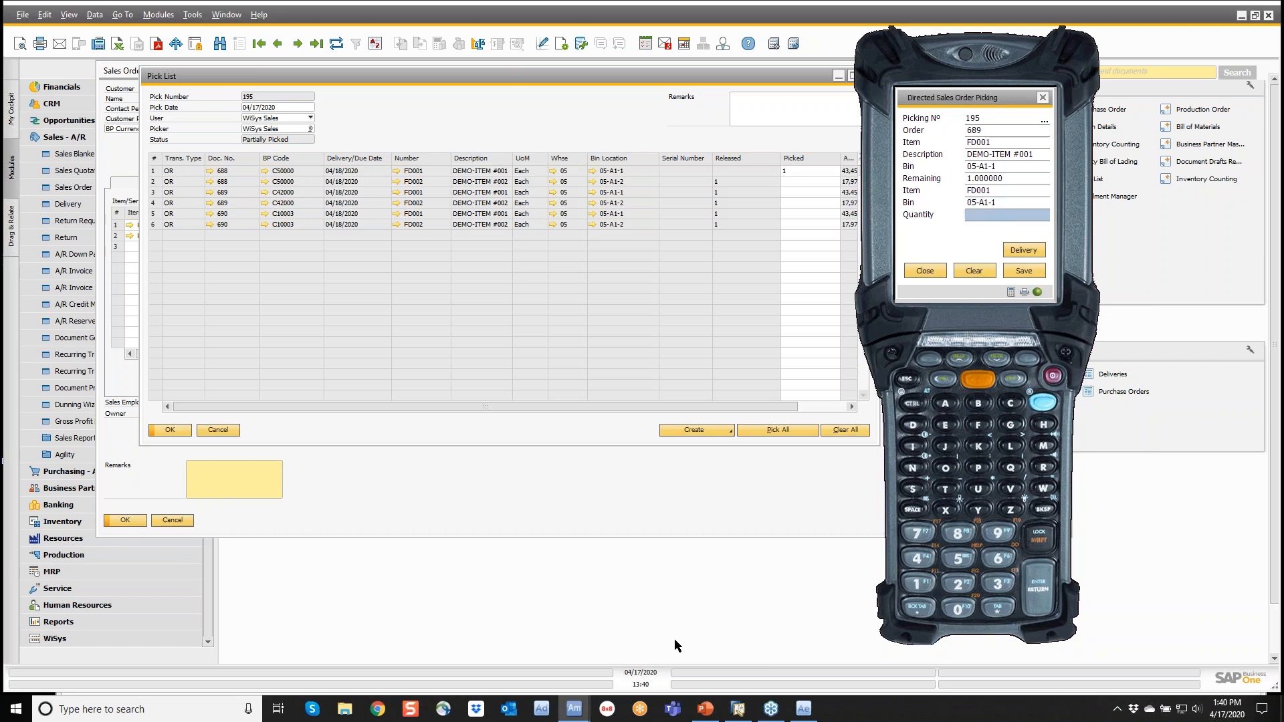
pyautogui.press('Return')
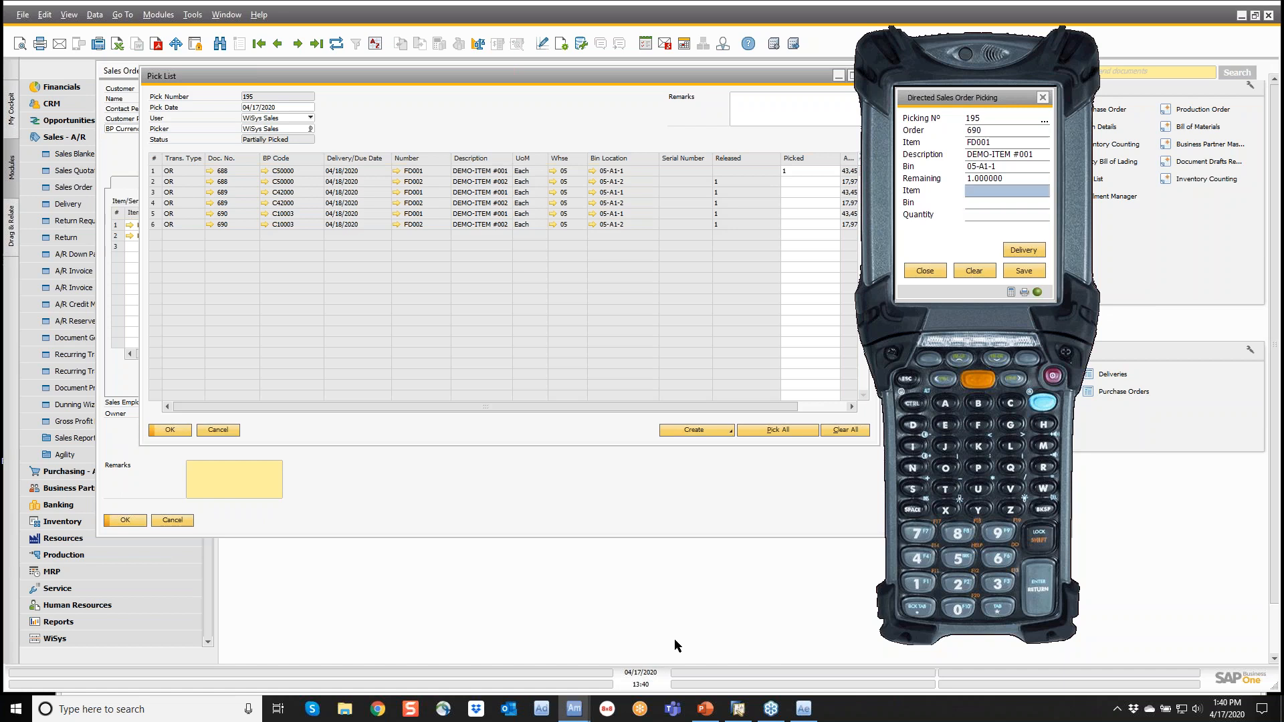
# Step: Pick 1 of item FD001 from bin 05-A1-1 for the third order, then close Directed Sales Order Picking
pyautogui.press('Return')
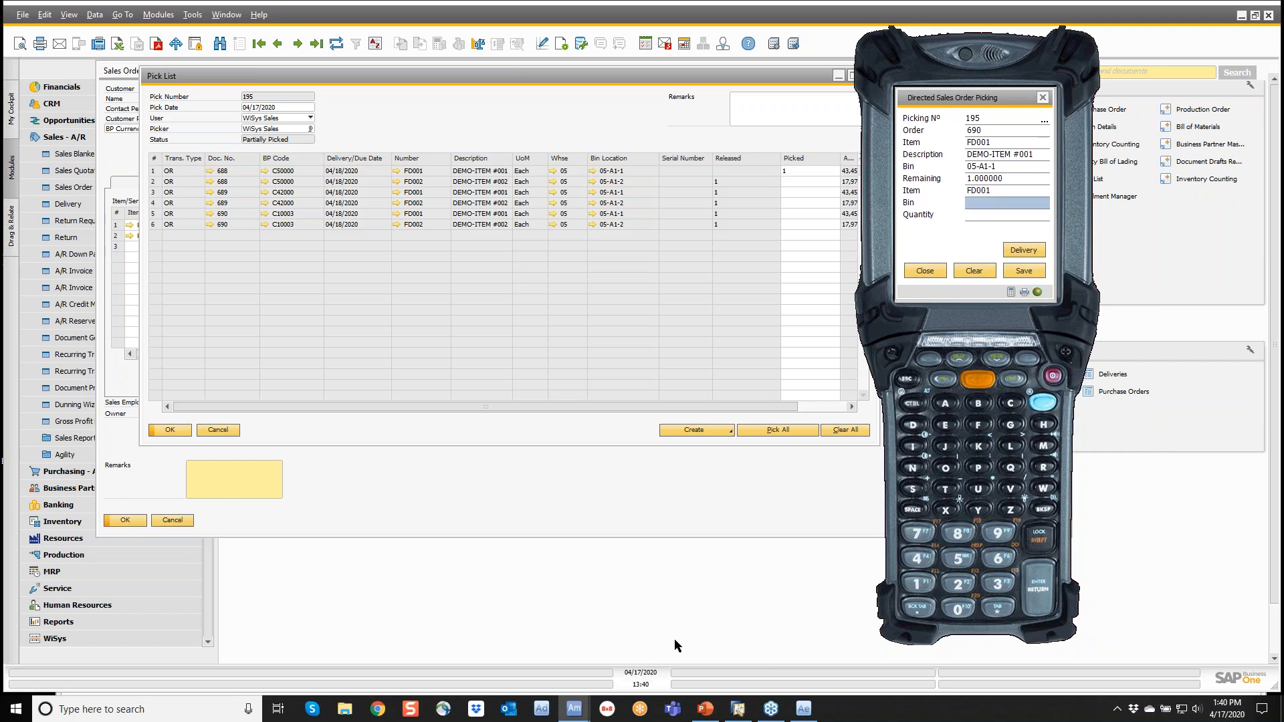
pyautogui.write('05-A1-1')
pyautogui.press('Return')
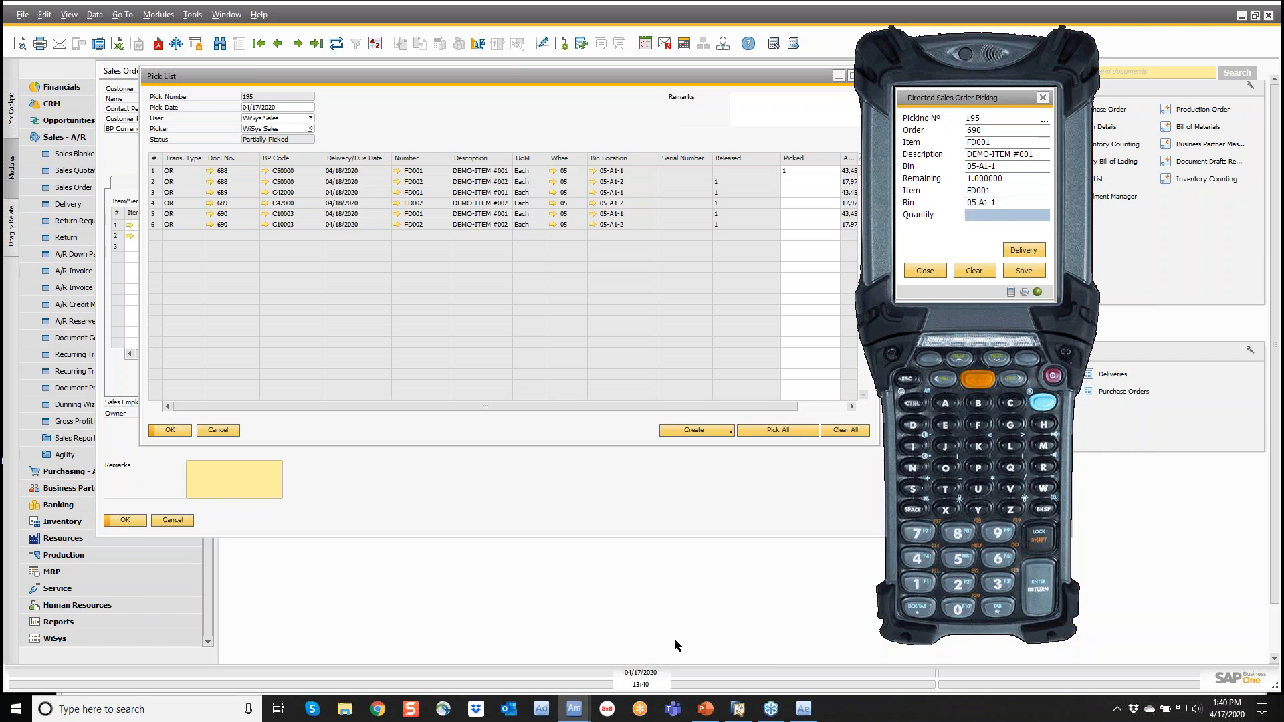
pyautogui.write('1')
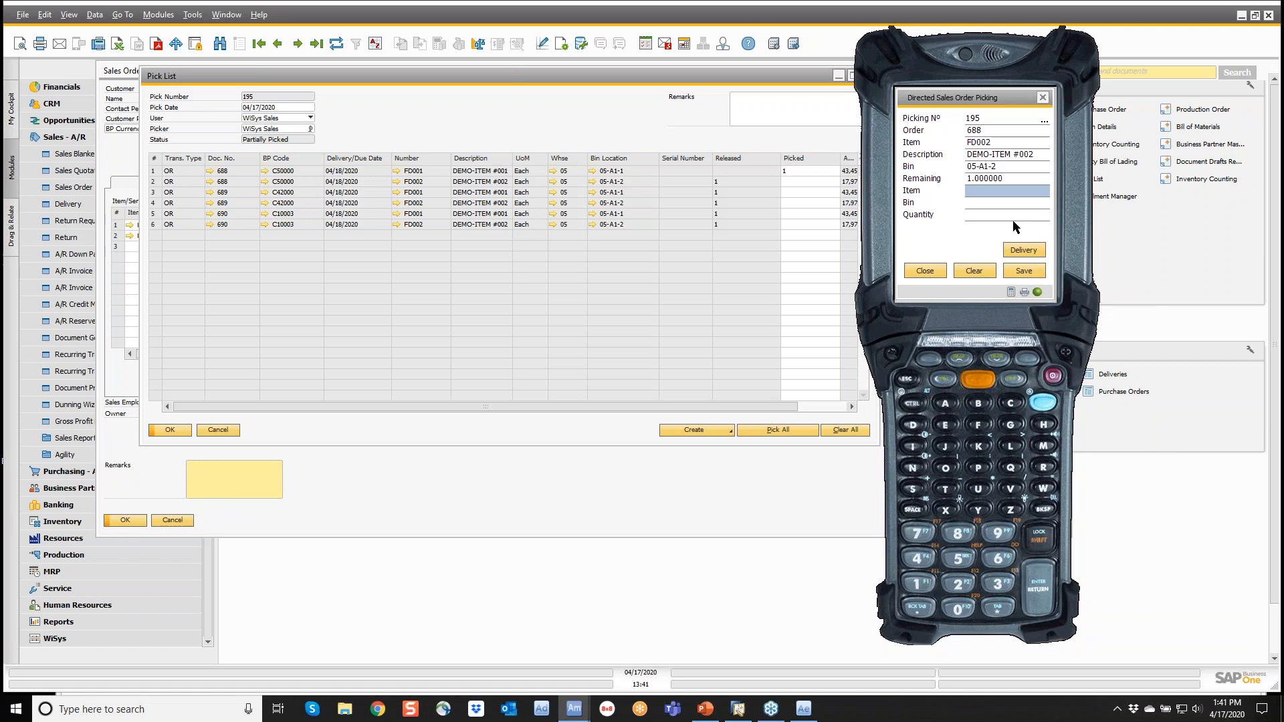
pyautogui.click(933, 271)
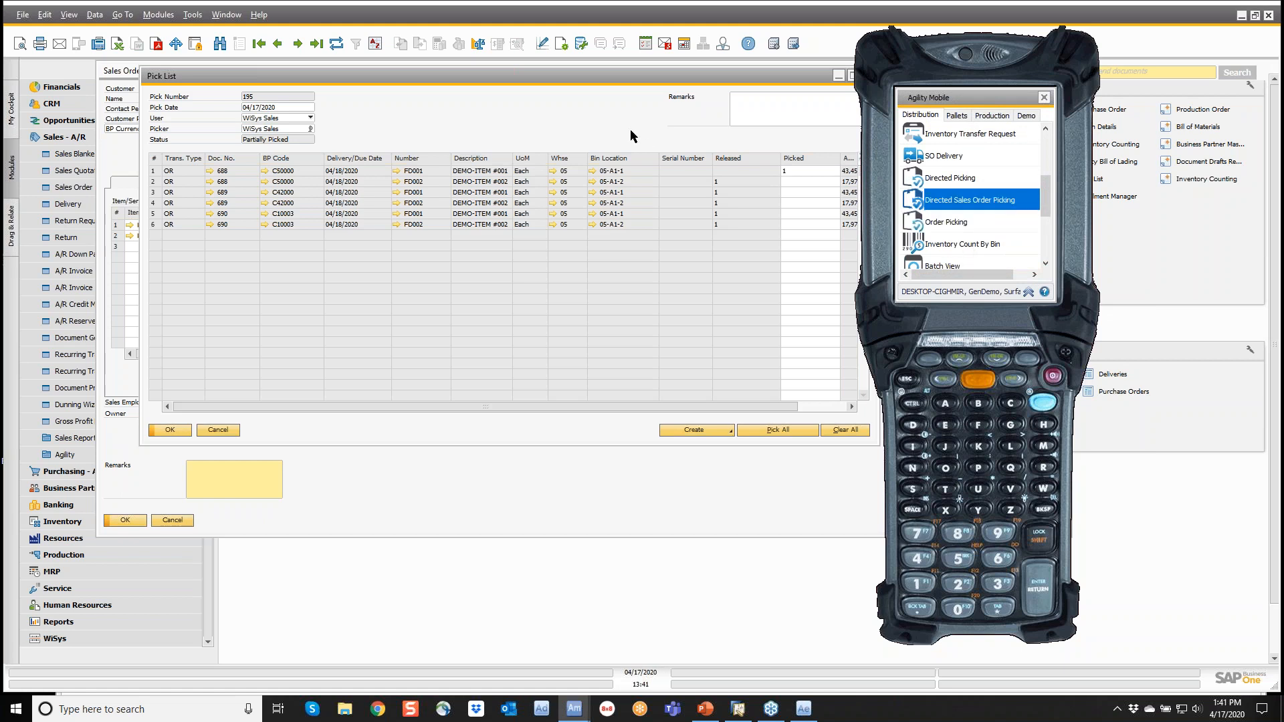
# Step: Switch to SAP Business One, close the pick list and find the closed Earthshaker Corporation sales order for 10 of item FD005
pyautogui.click(795, 75)
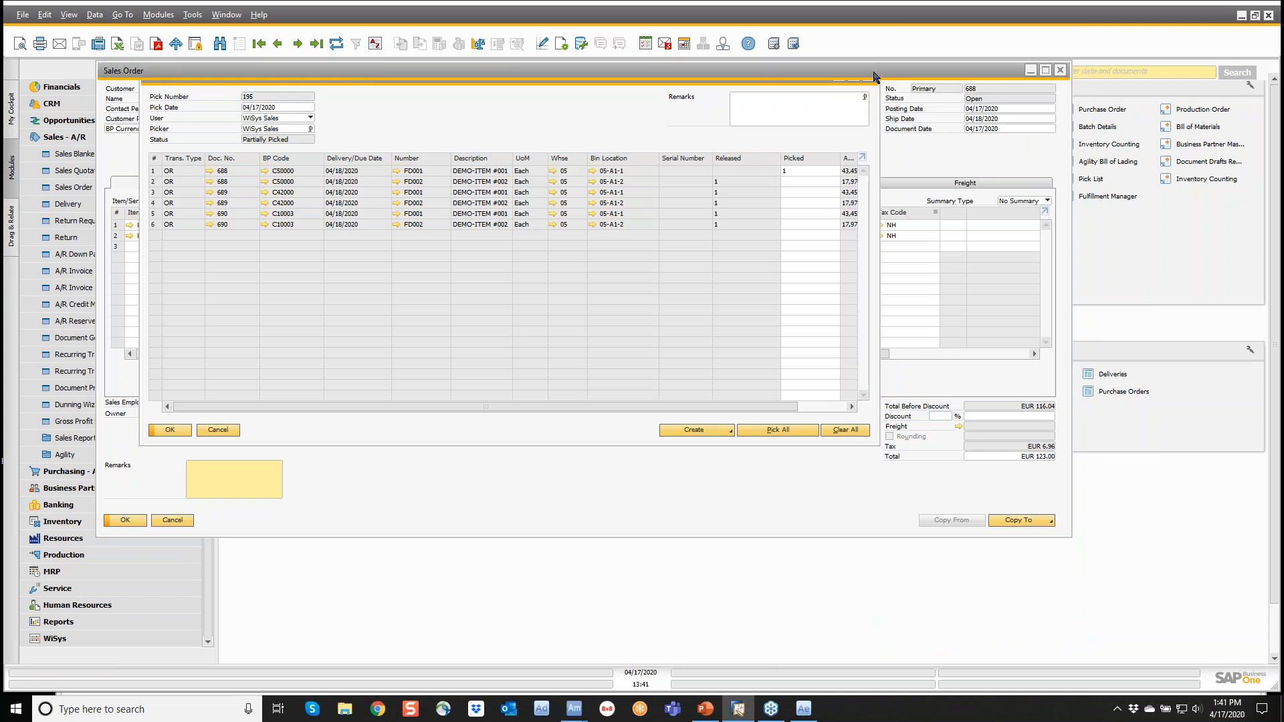
pyautogui.click(869, 76)
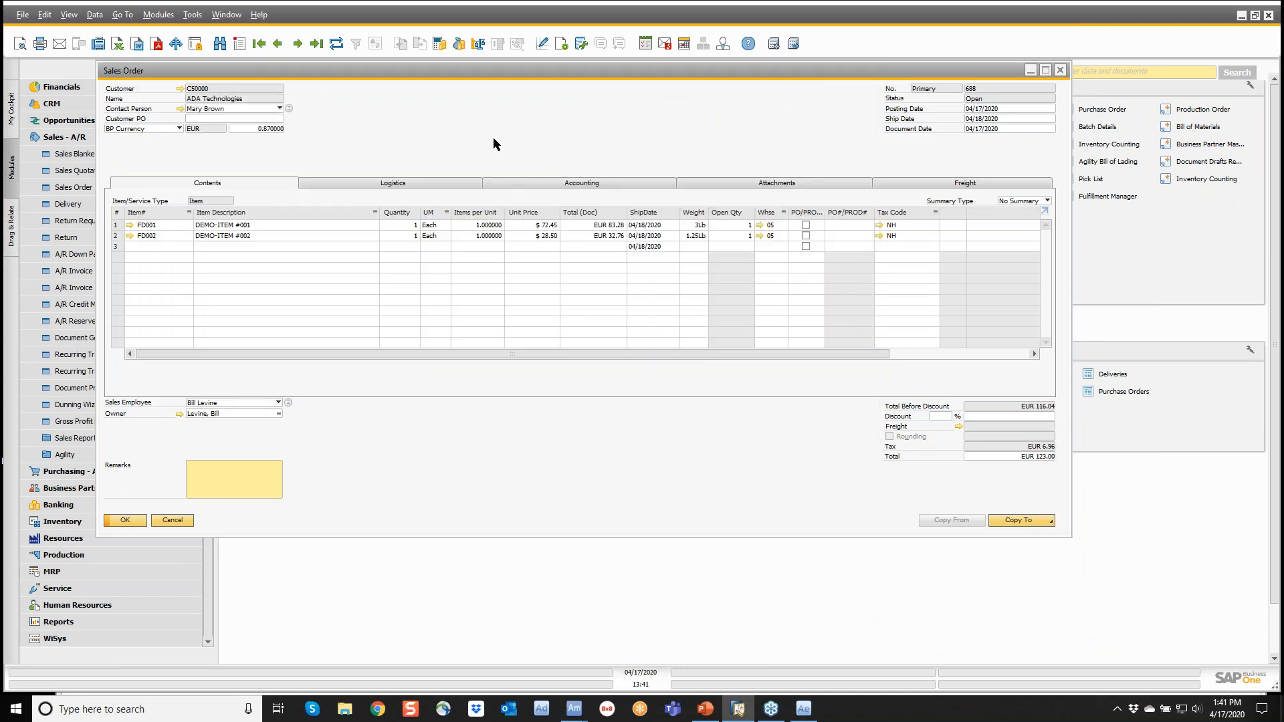
pyautogui.hotkey('ctrl', 'f')
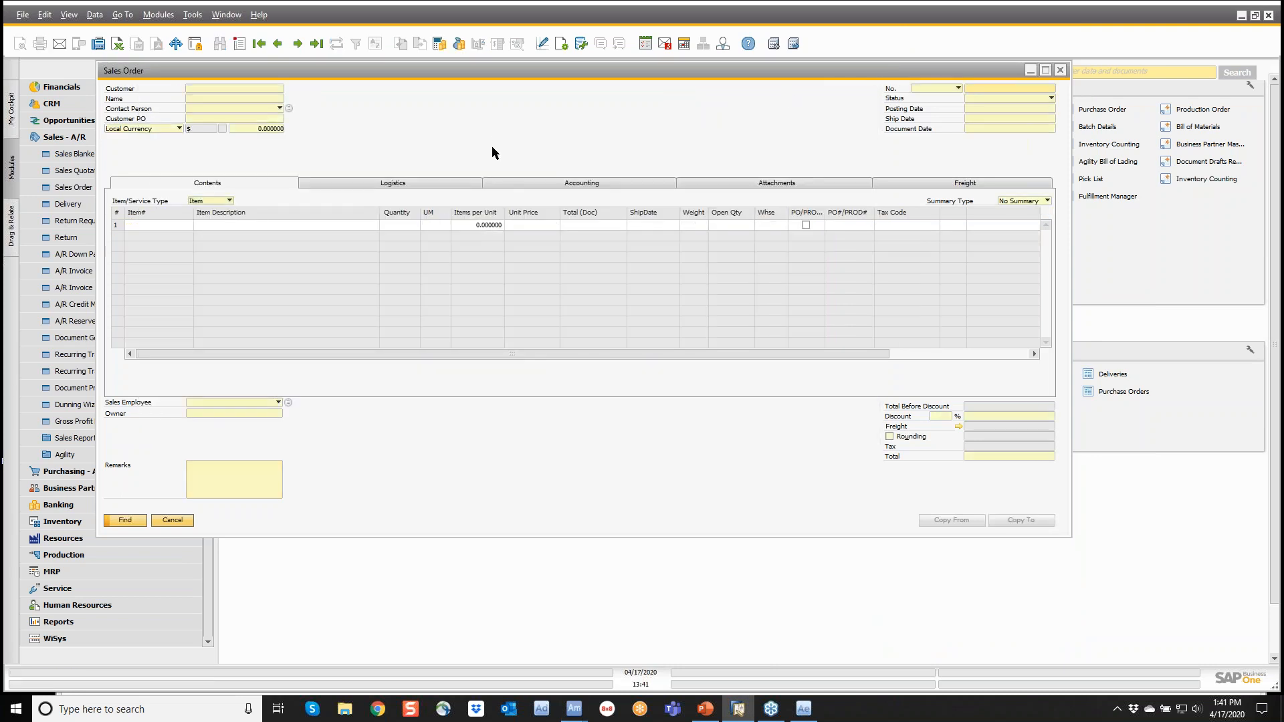
pyautogui.write('693')
pyautogui.press('Return')
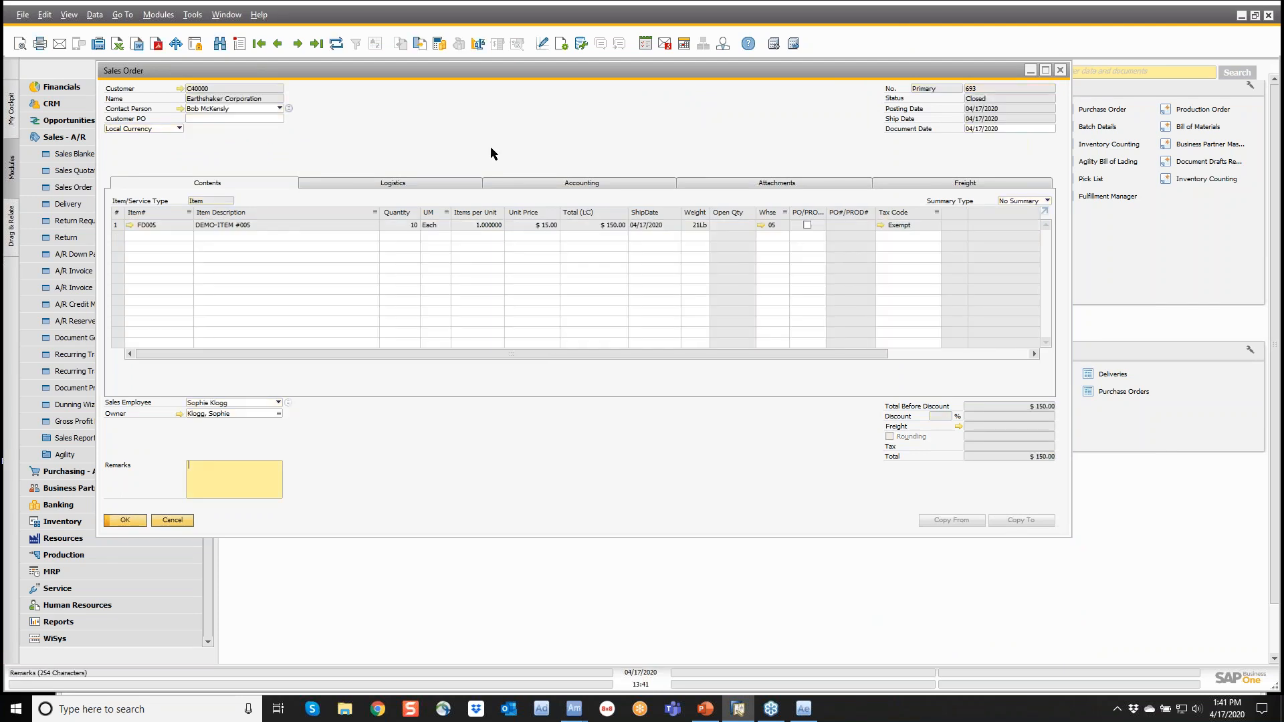
# Step: View the Sales Order Containers of the Earthshaker Corporation order and close them
pyautogui.rightClick(395, 115)
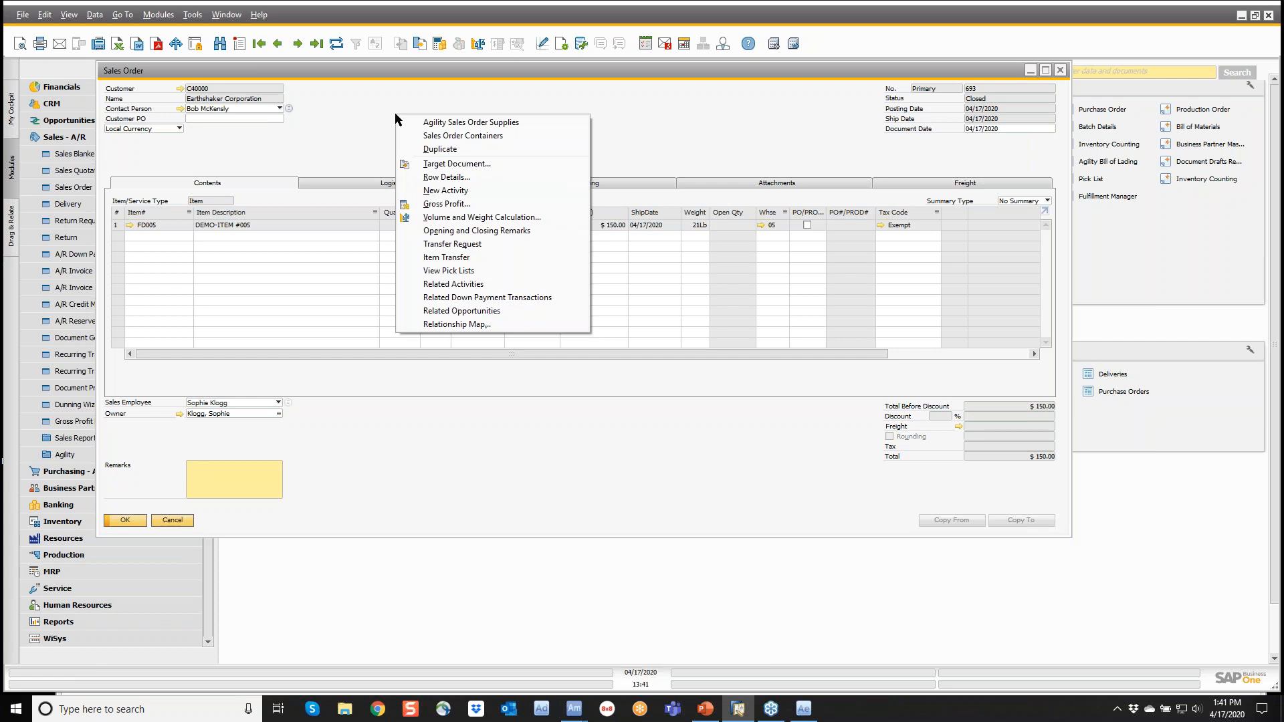
pyautogui.click(416, 133)
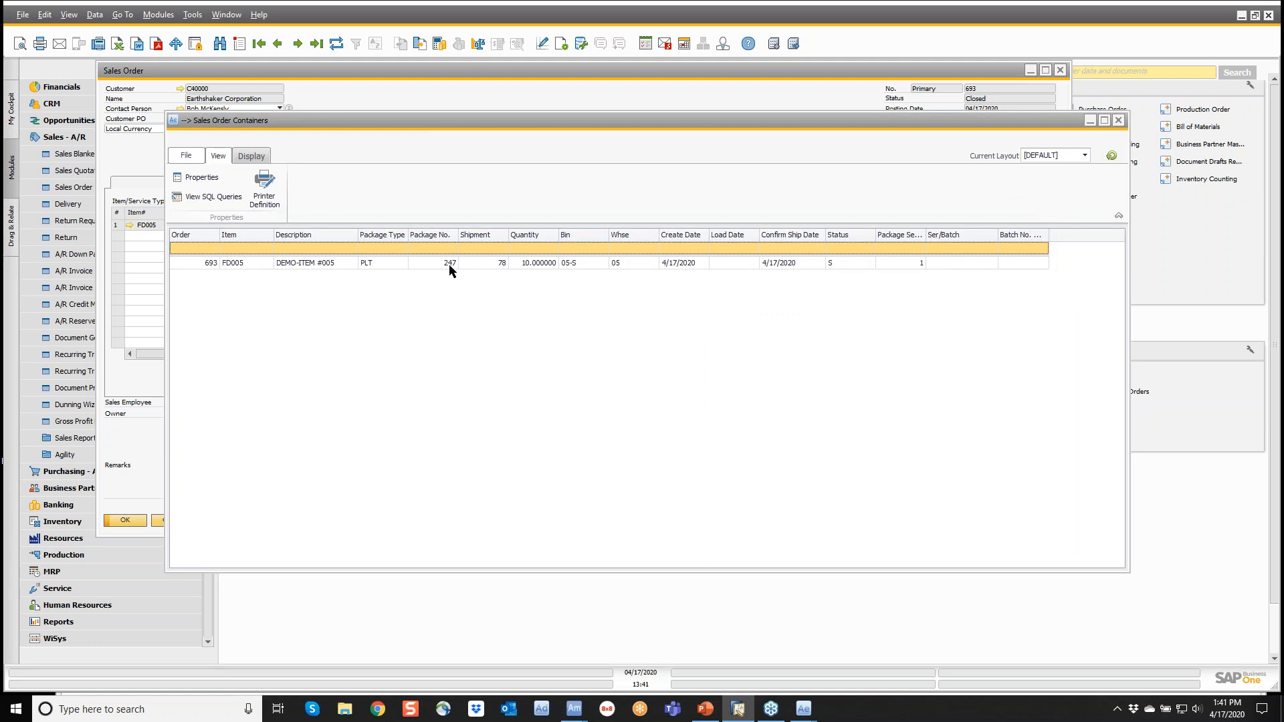
pyautogui.click(1118, 121)
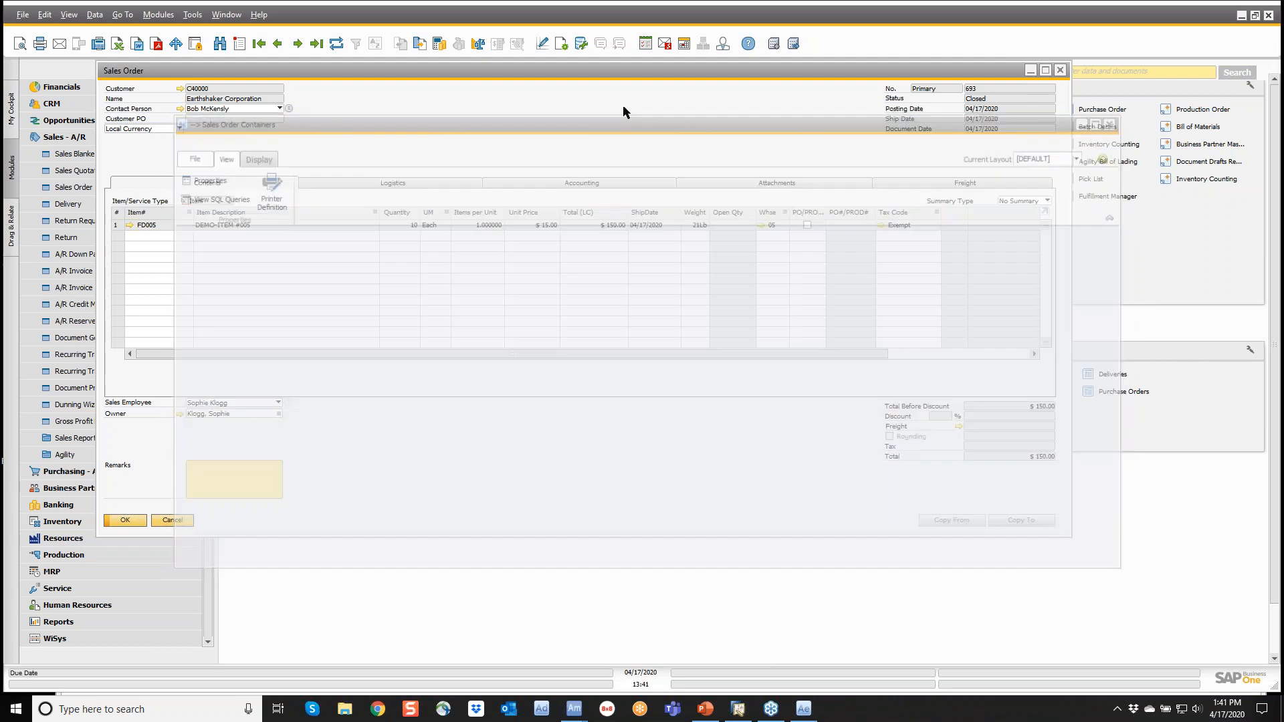
# Step: Open the delivery created from this sales order, view its packing slip, and close both documents
pyautogui.click(420, 43)
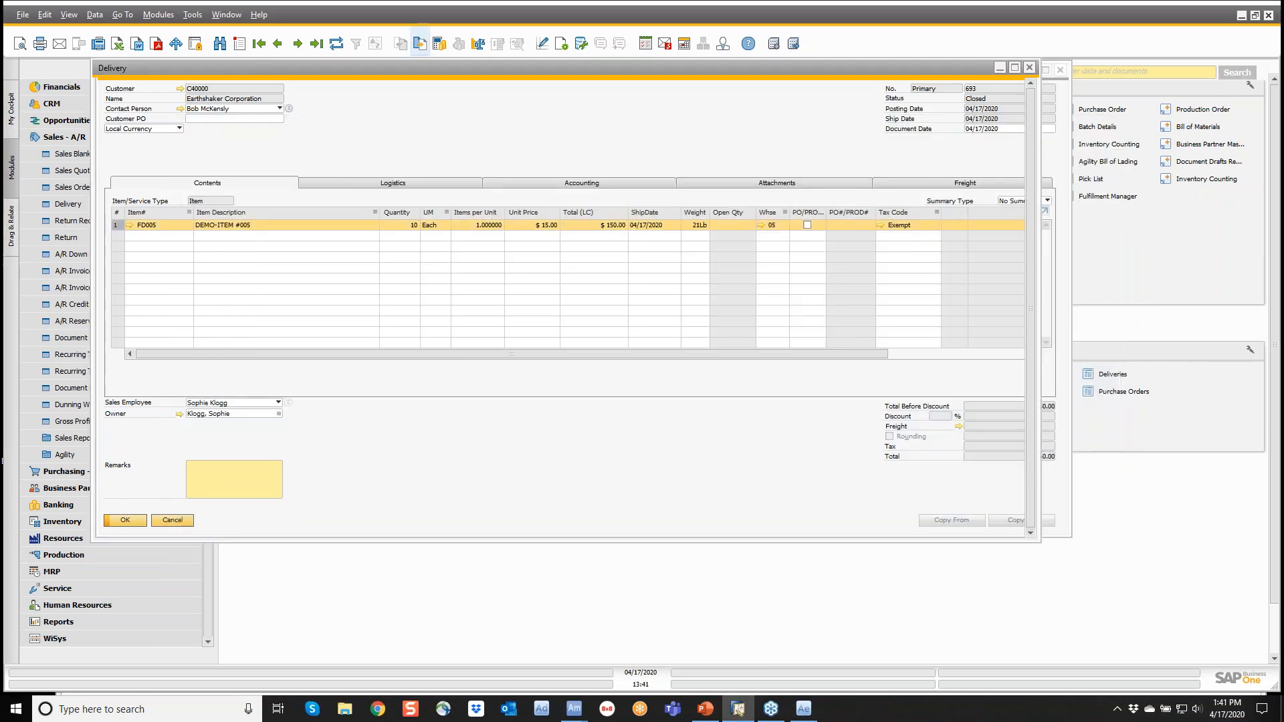
pyautogui.rightClick(439, 162)
pyautogui.click(486, 275)
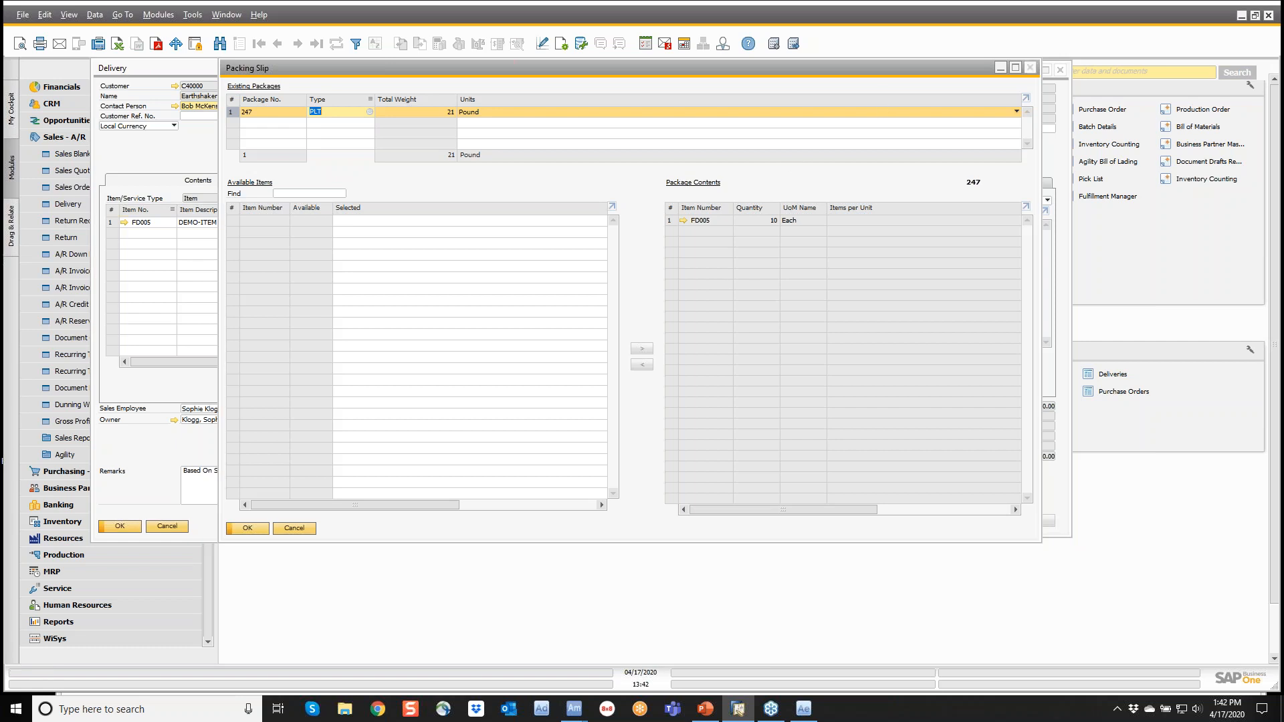
pyautogui.click(1030, 68)
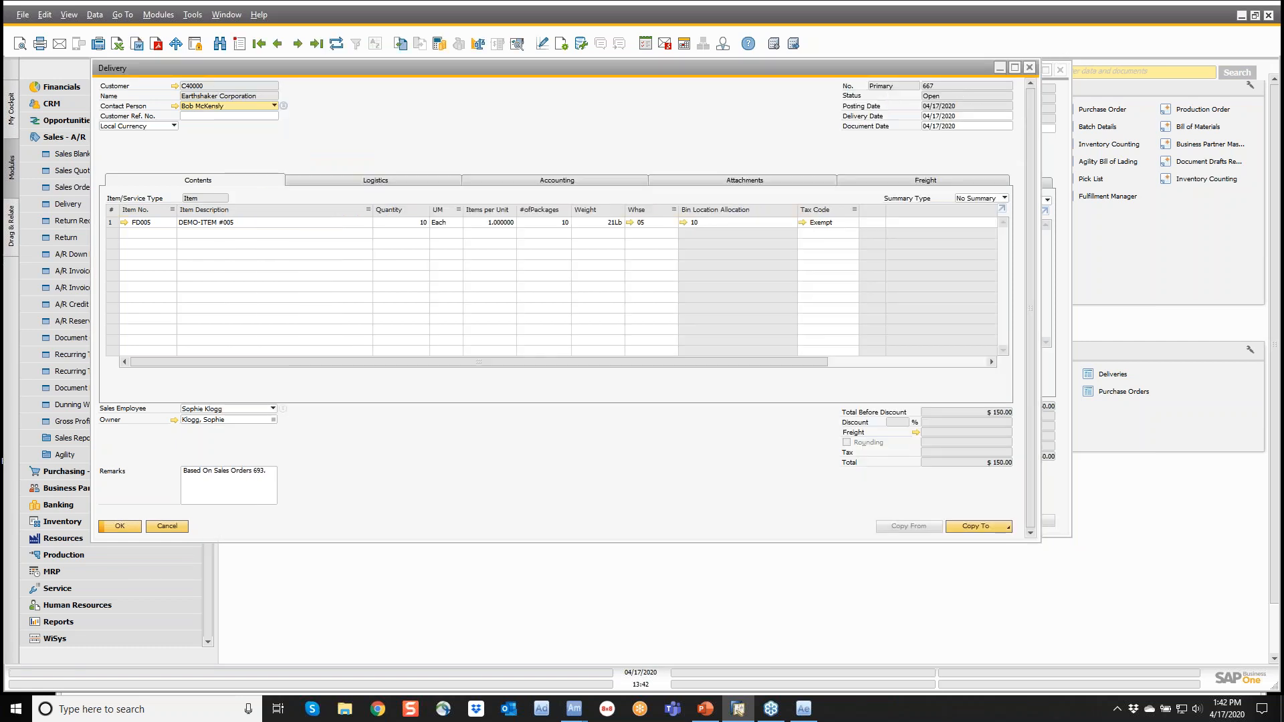
pyautogui.click(1030, 67)
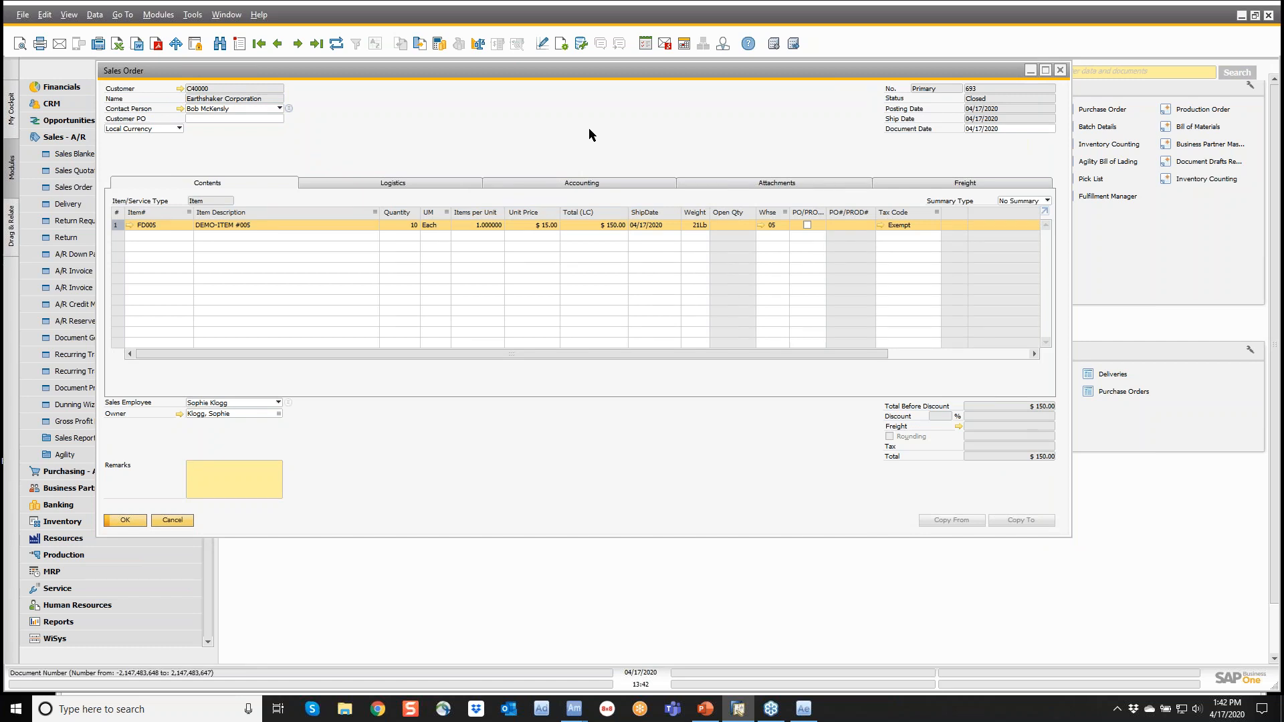
# Step: Find the Earthshaker Corporation sales order with customer PO Pallet Builder by its order number
pyautogui.hotkey('ctrl', 'f')
pyautogui.write('692')
pyautogui.press('Return')
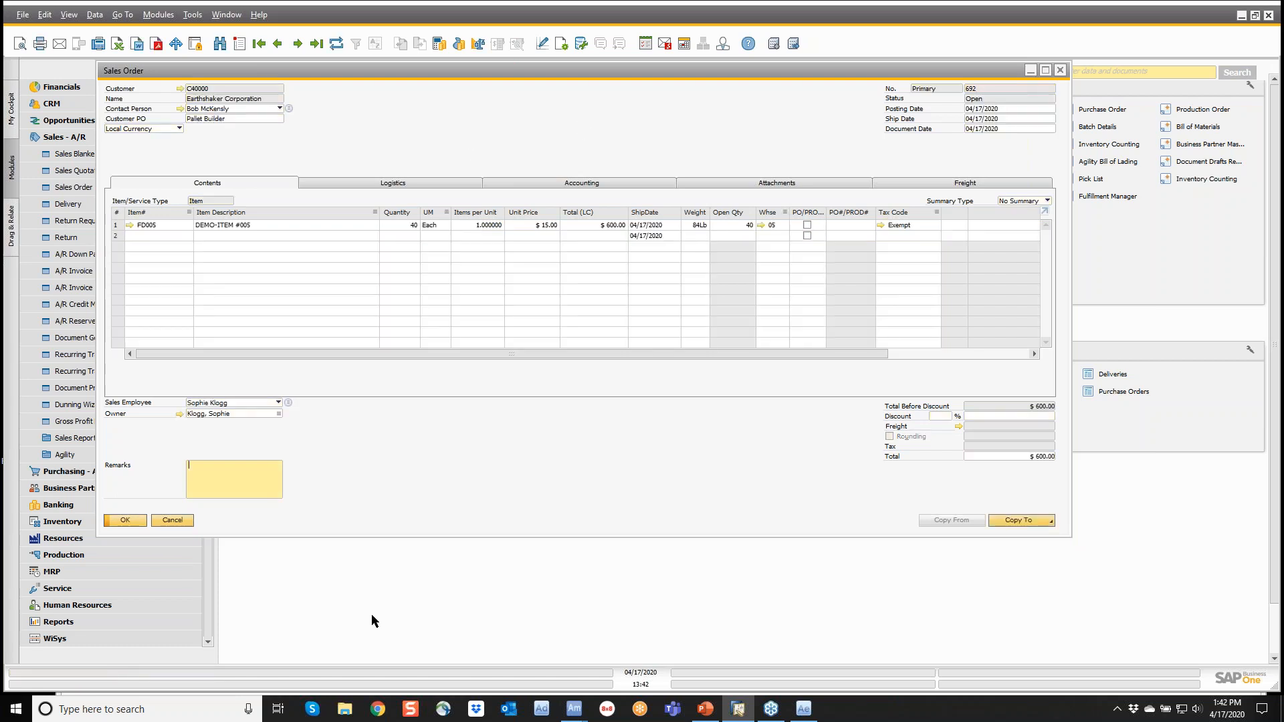
# Step: Switch to Agility Mobile and look through the available pallet functions, from Load Pallets to Unpack Pallets
pyautogui.moveTo(574, 709)
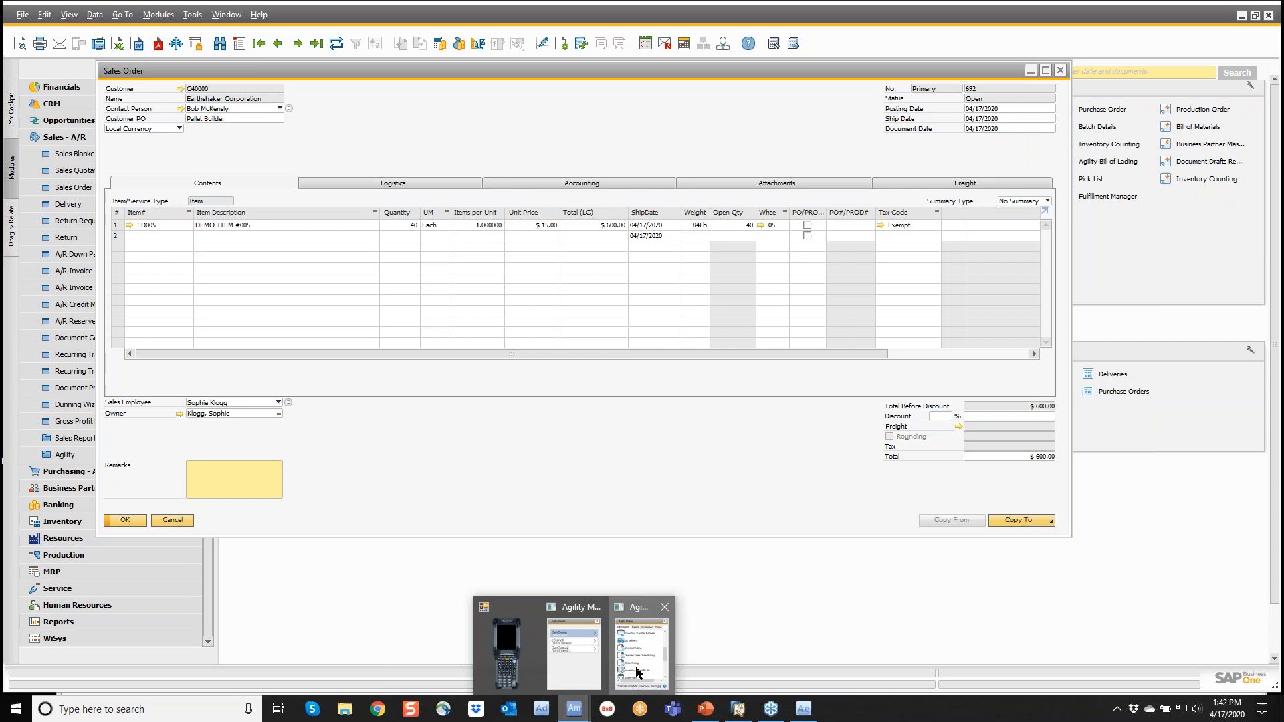
pyautogui.click(637, 673)
pyautogui.click(956, 116)
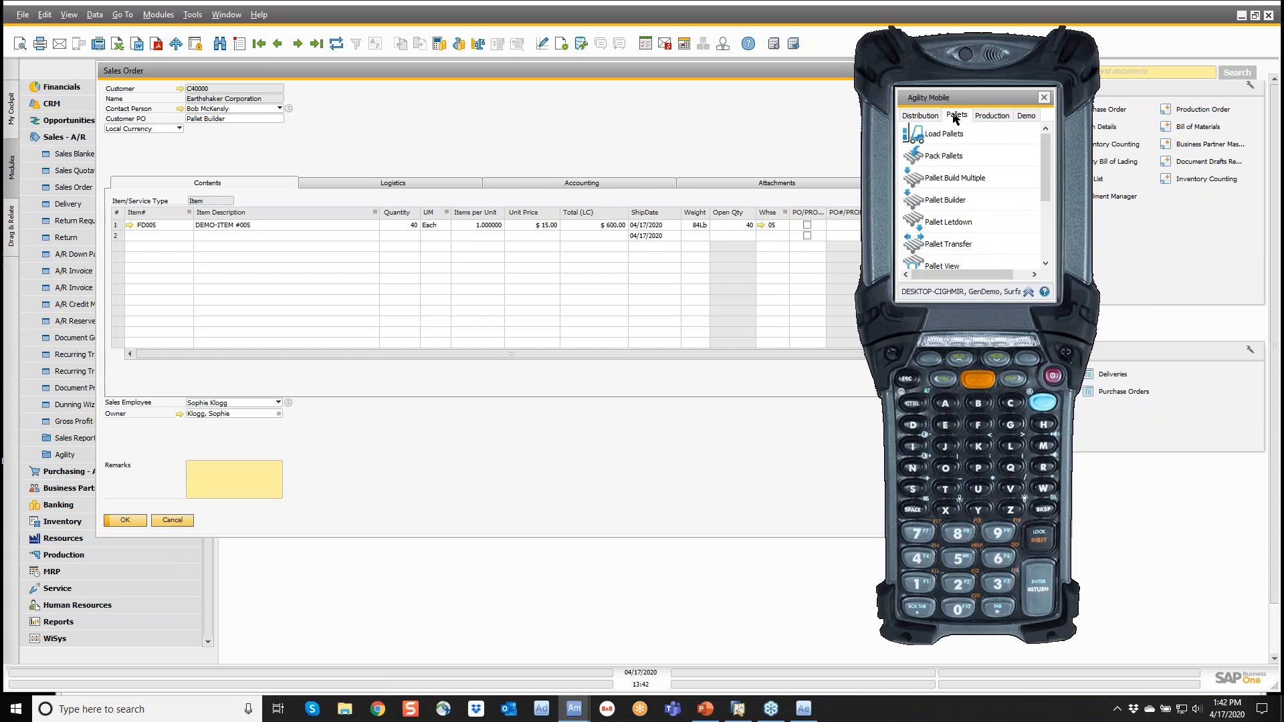
pyautogui.scroll(-3, 963, 181)
pyautogui.scroll(3, 970, 198)
pyautogui.scroll(-1, 961, 192)
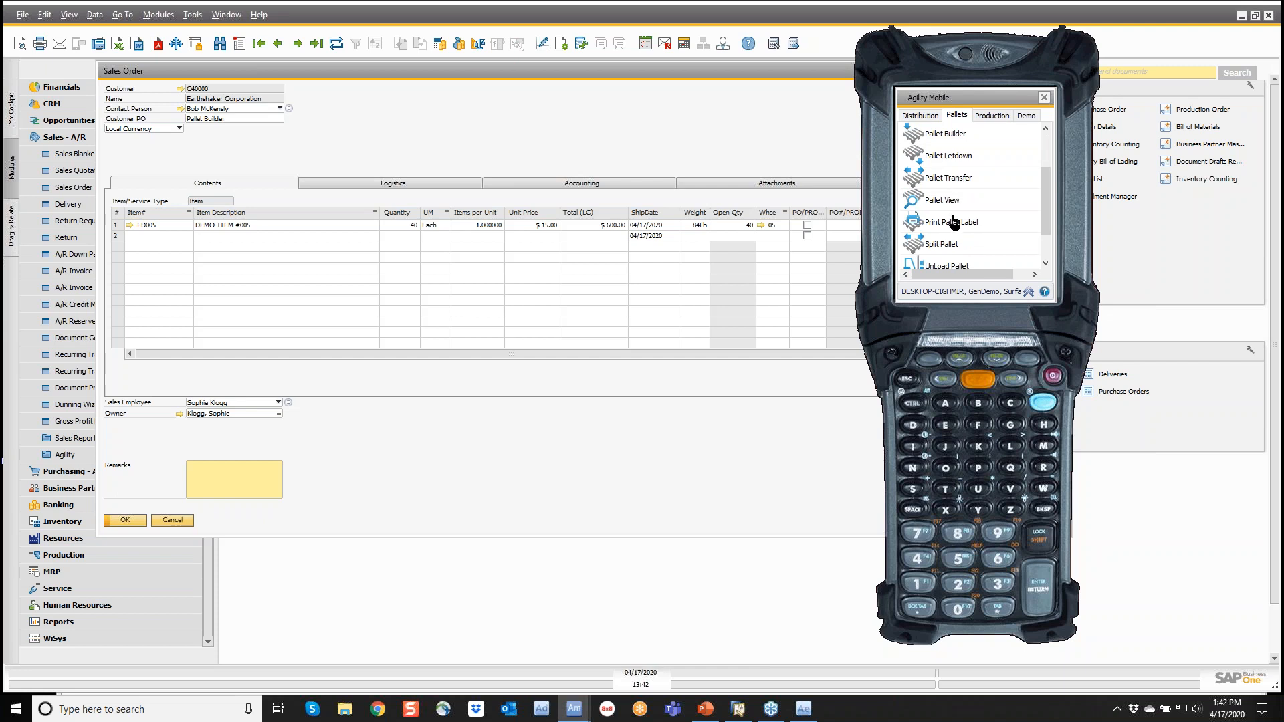
pyautogui.scroll(-1, 953, 223)
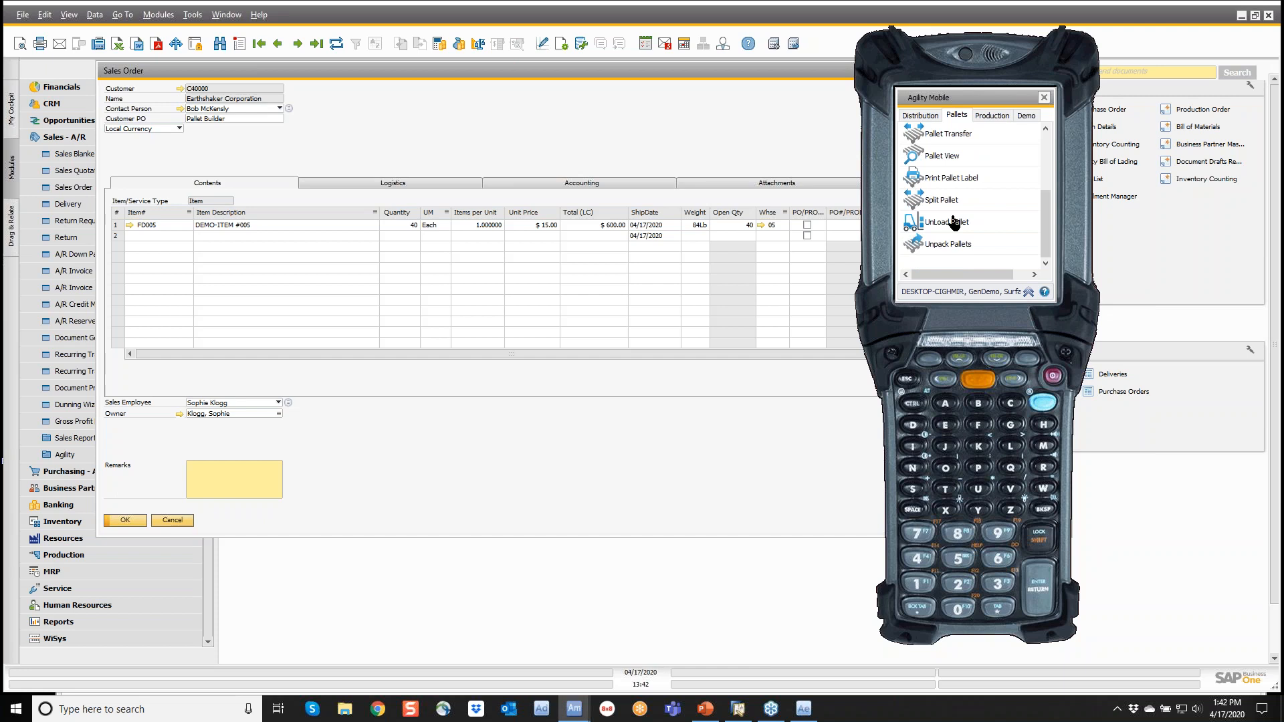
pyautogui.scroll(1, 954, 223)
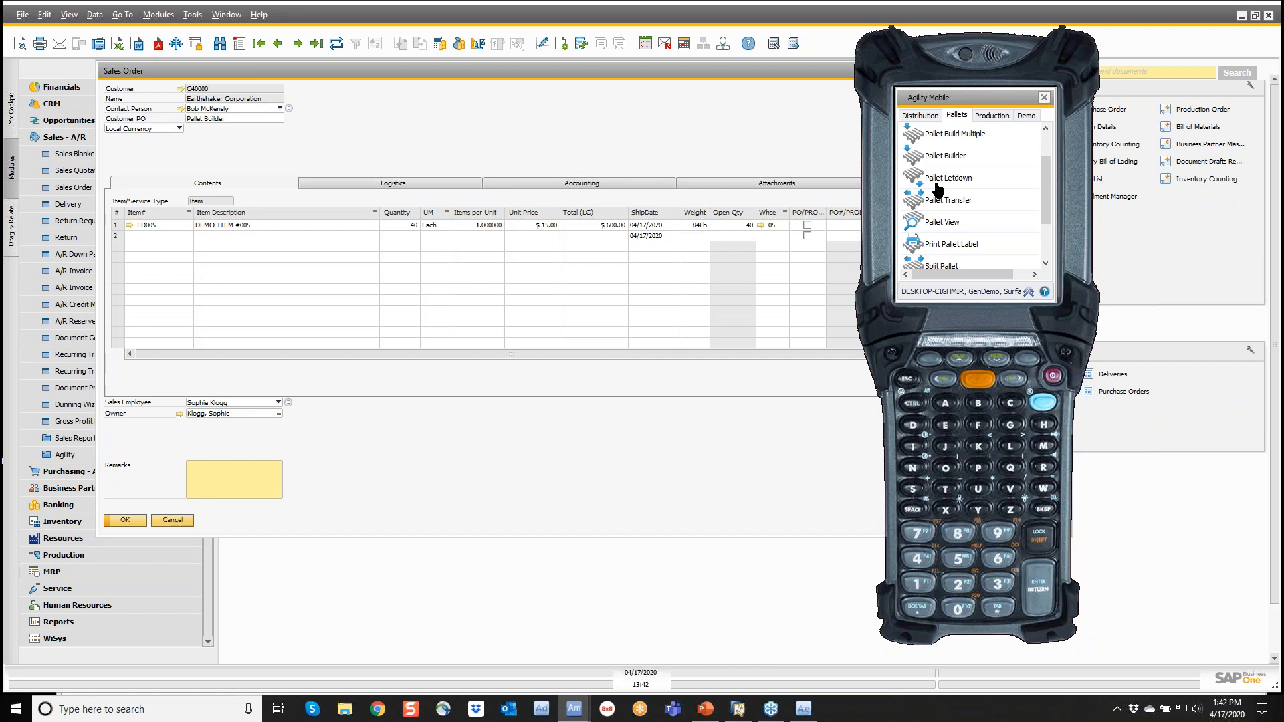
pyautogui.scroll(1, 937, 190)
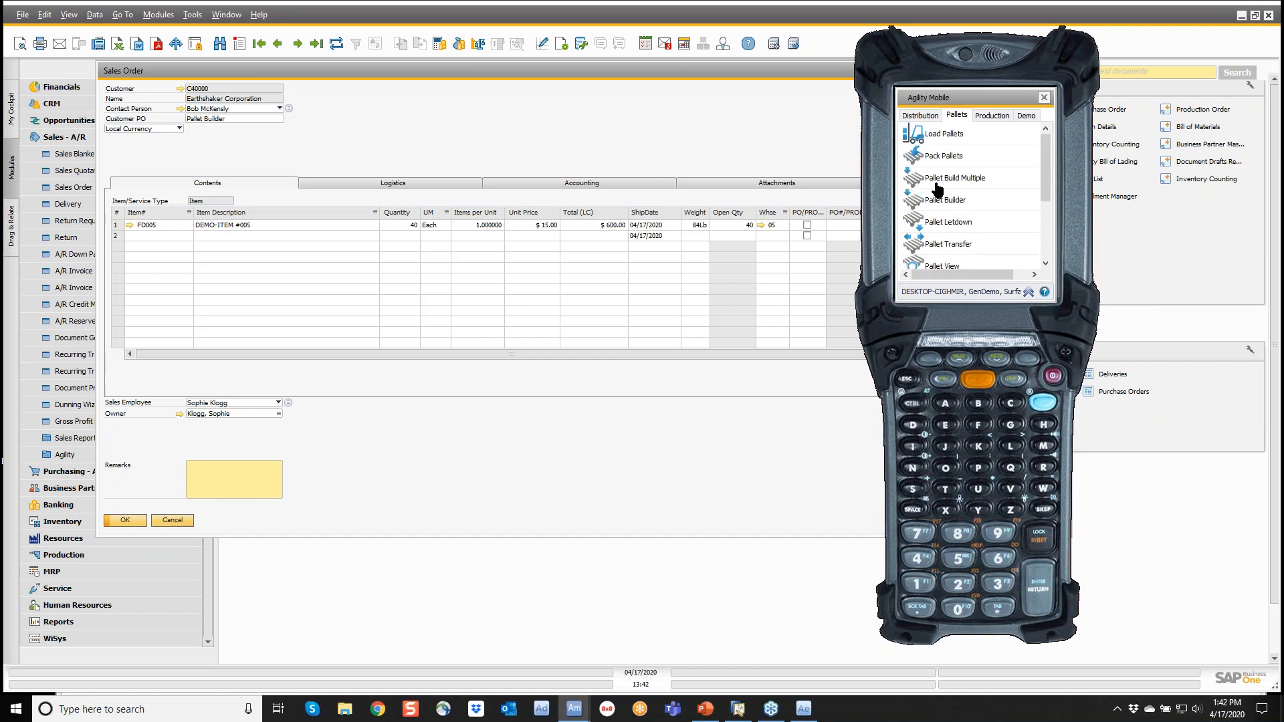
# Step: Open Pack Pallets and start a new shipment and new pallet for the order with customer PO Pallet Builder
pyautogui.click(932, 161)
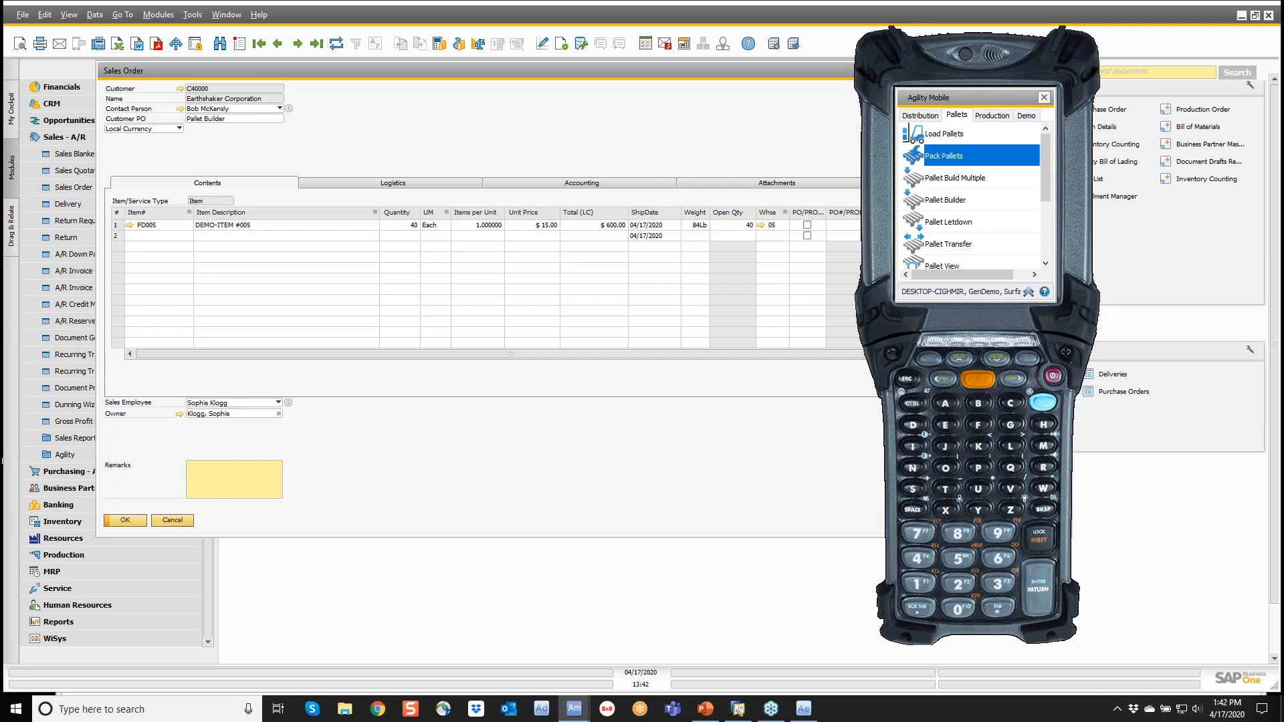
pyautogui.moveTo(959, 102); pyautogui.dragTo(759, 106)
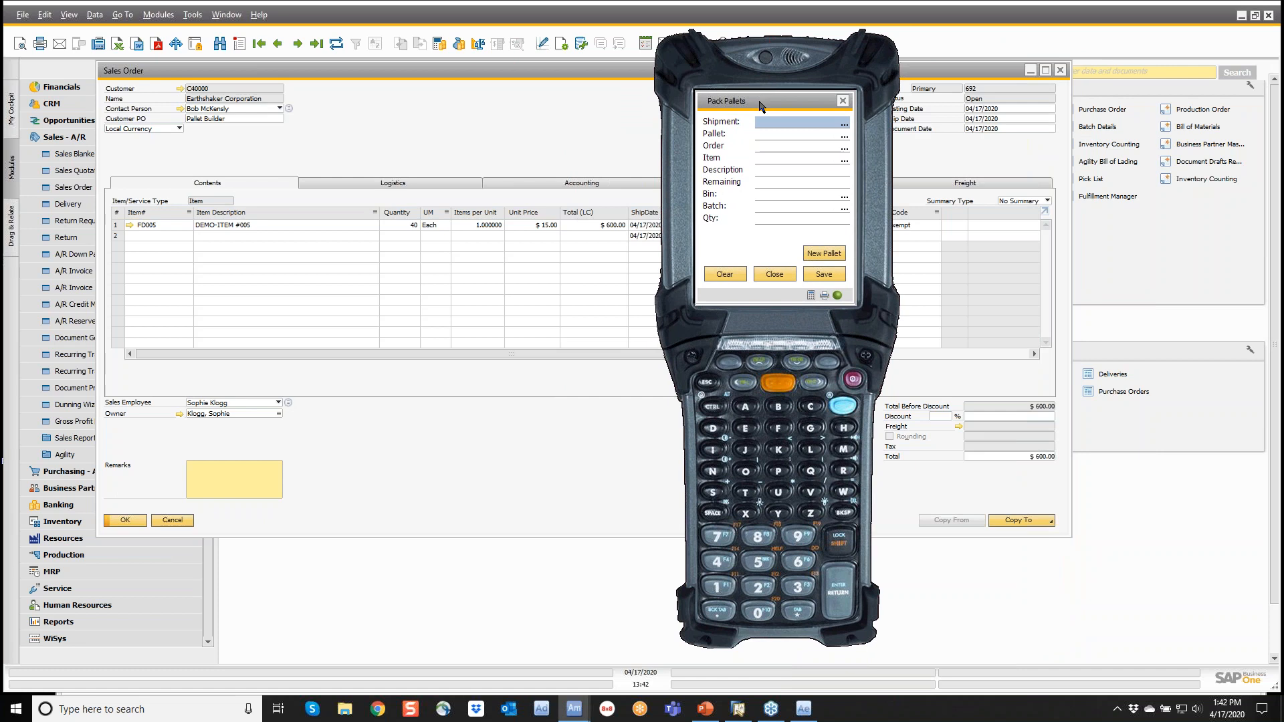
pyautogui.press('Tab')
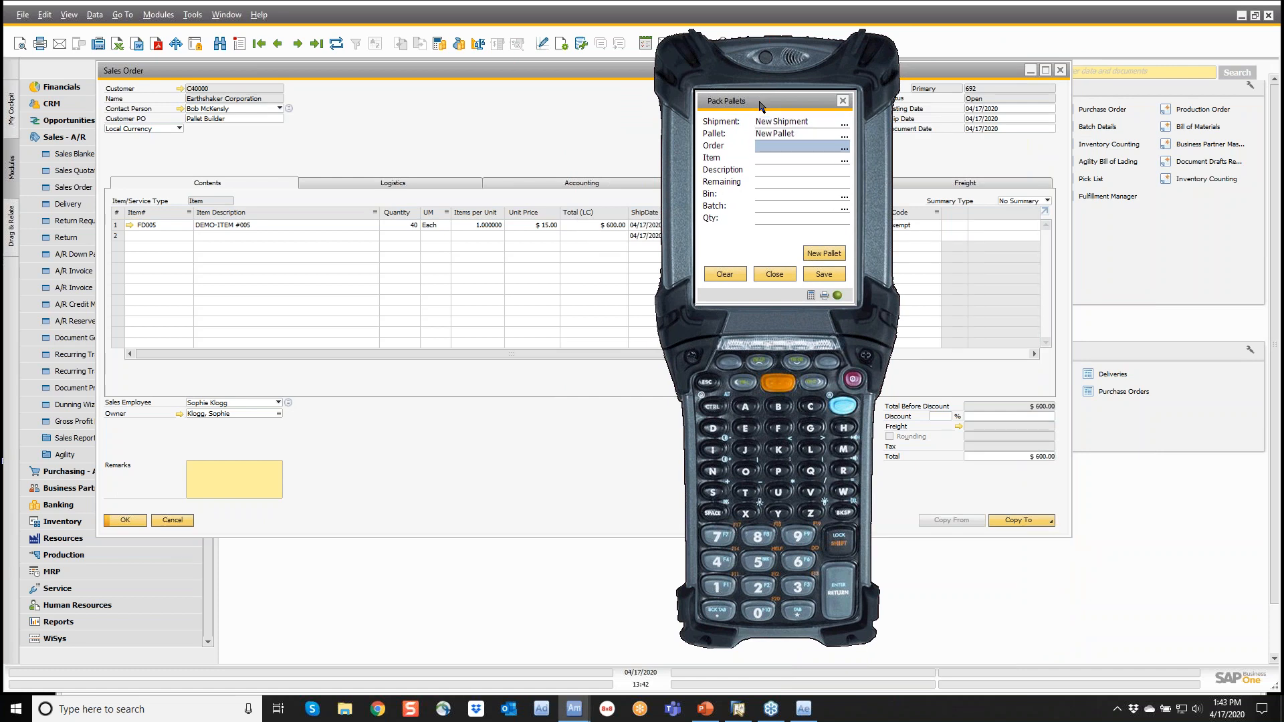
pyautogui.press('Tab')
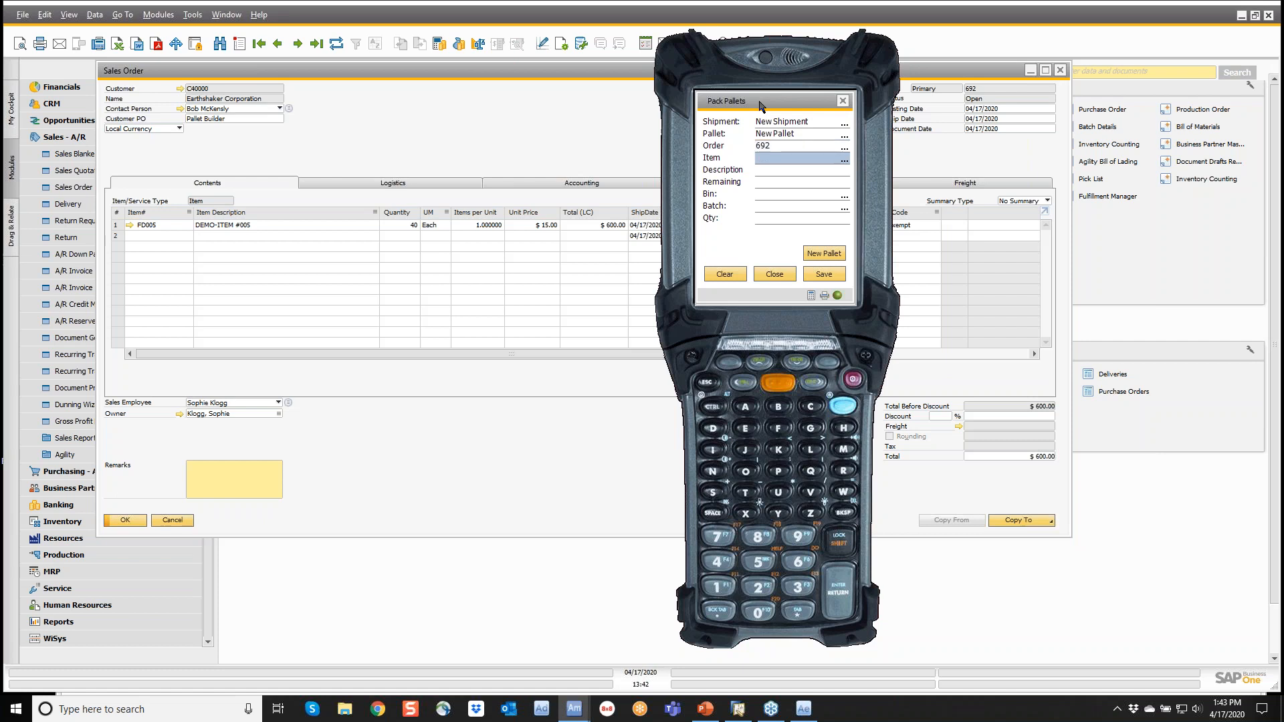
# Step: Pack 40 of item FD005 from bin 05-A1-S1-L1 onto the new pallet and generate its label
pyautogui.write('FD005')
pyautogui.press('Tab')
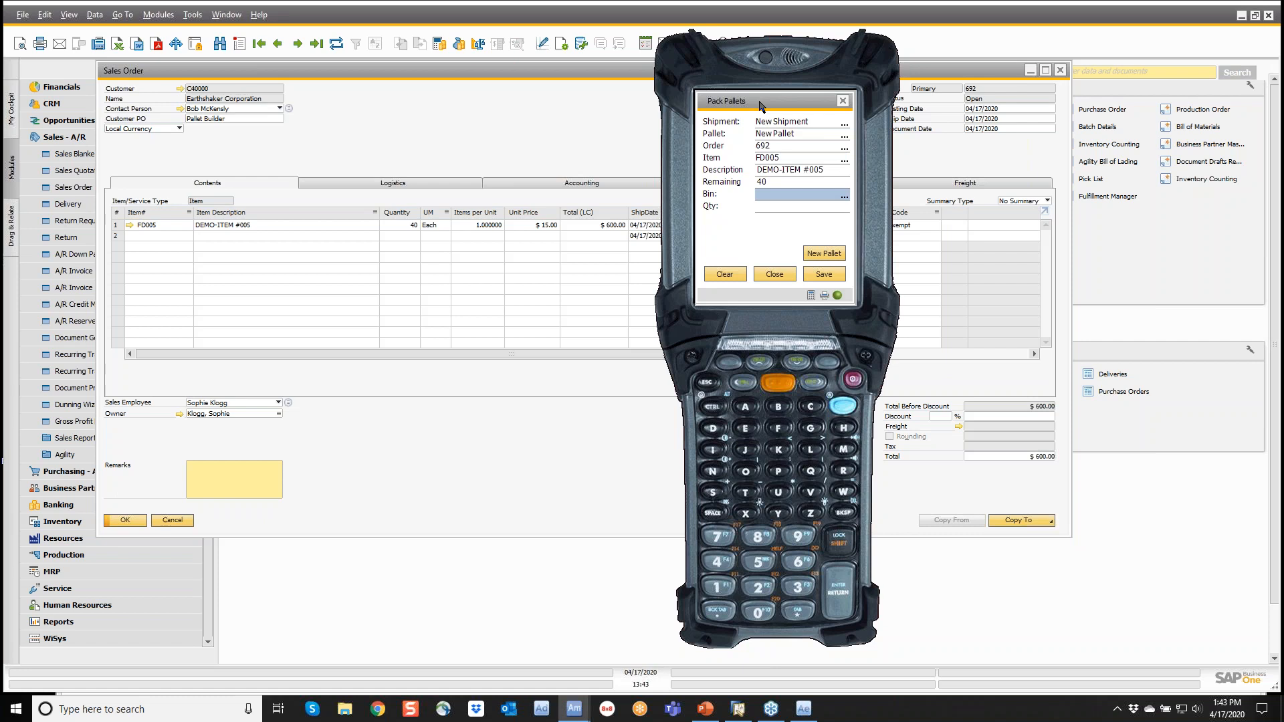
pyautogui.click(844, 195)
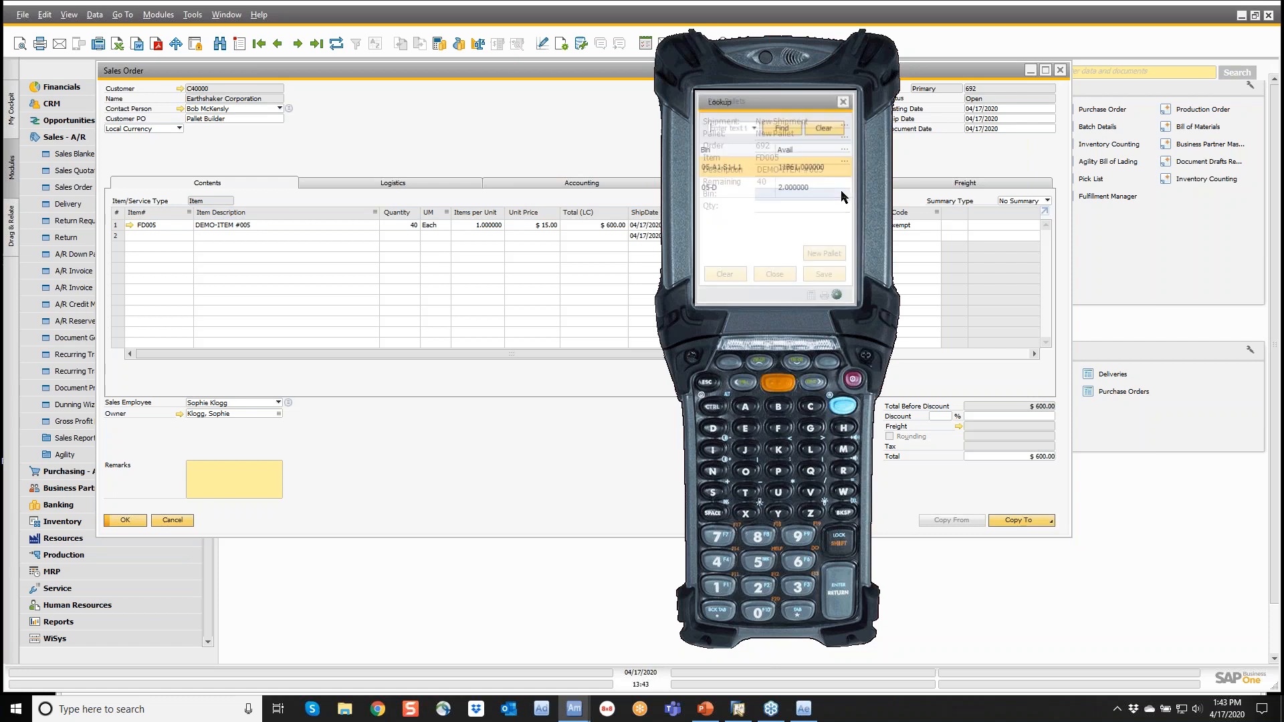
pyautogui.click(713, 170)
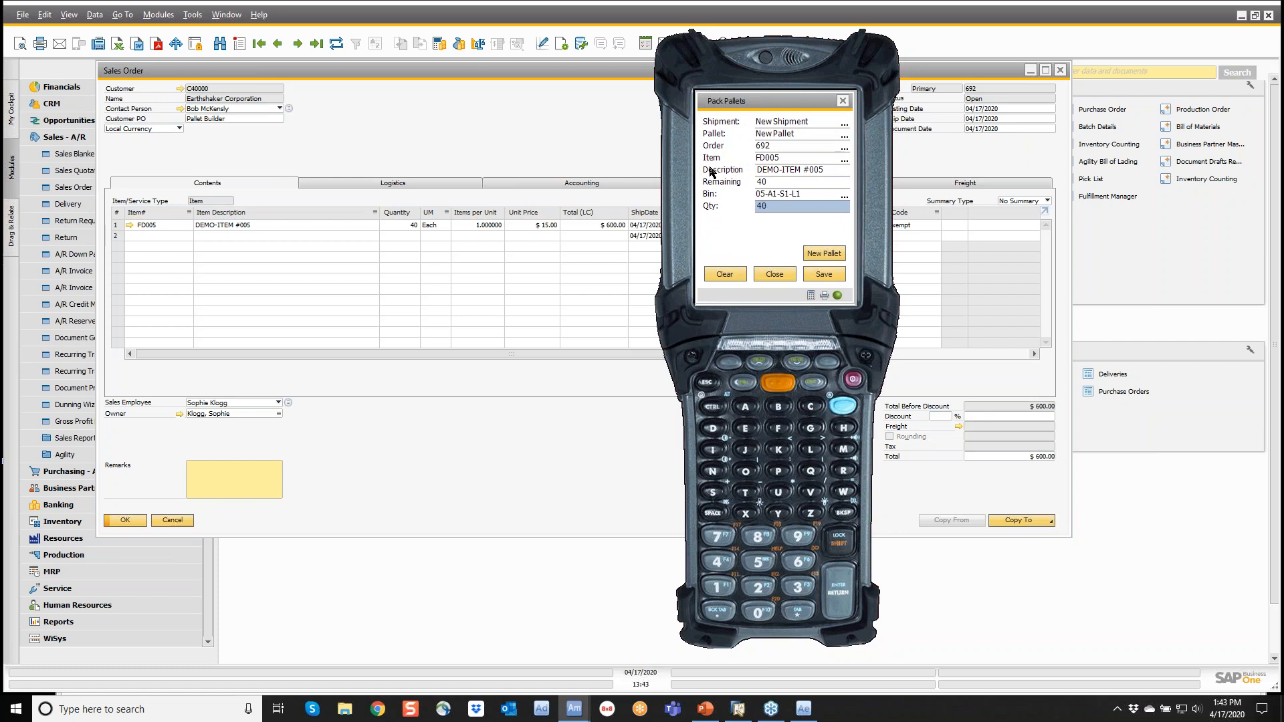
pyautogui.press('Return')
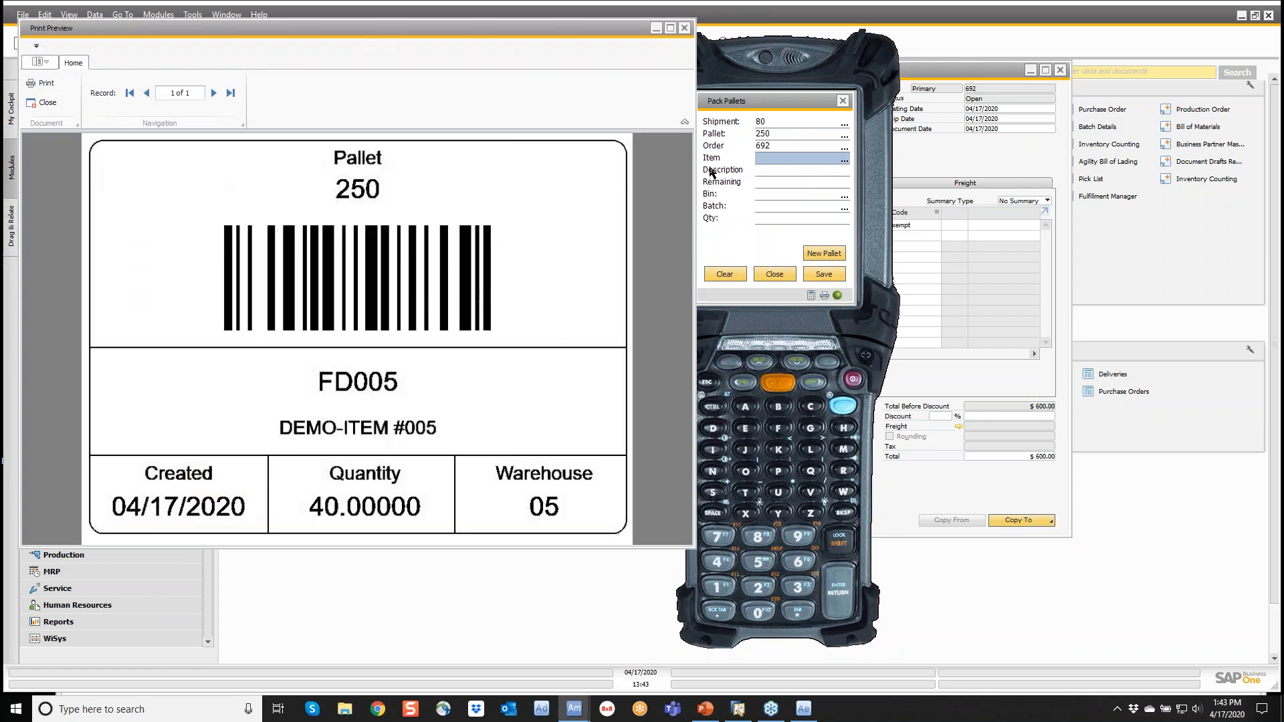
# Step: Close the pallet label preview, return to the SAP Business One sales order and review its Sales Order Containers
pyautogui.click(685, 27)
pyautogui.click(356, 100)
pyautogui.rightClick(355, 98)
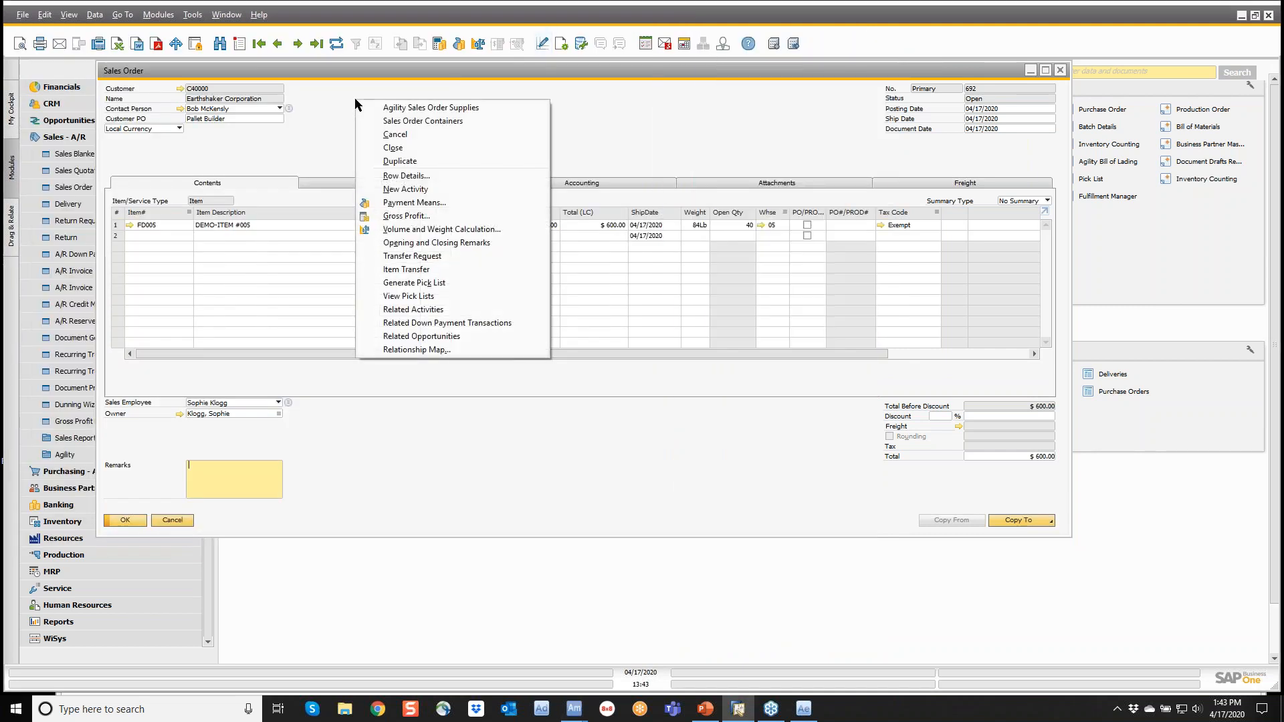
pyautogui.click(383, 123)
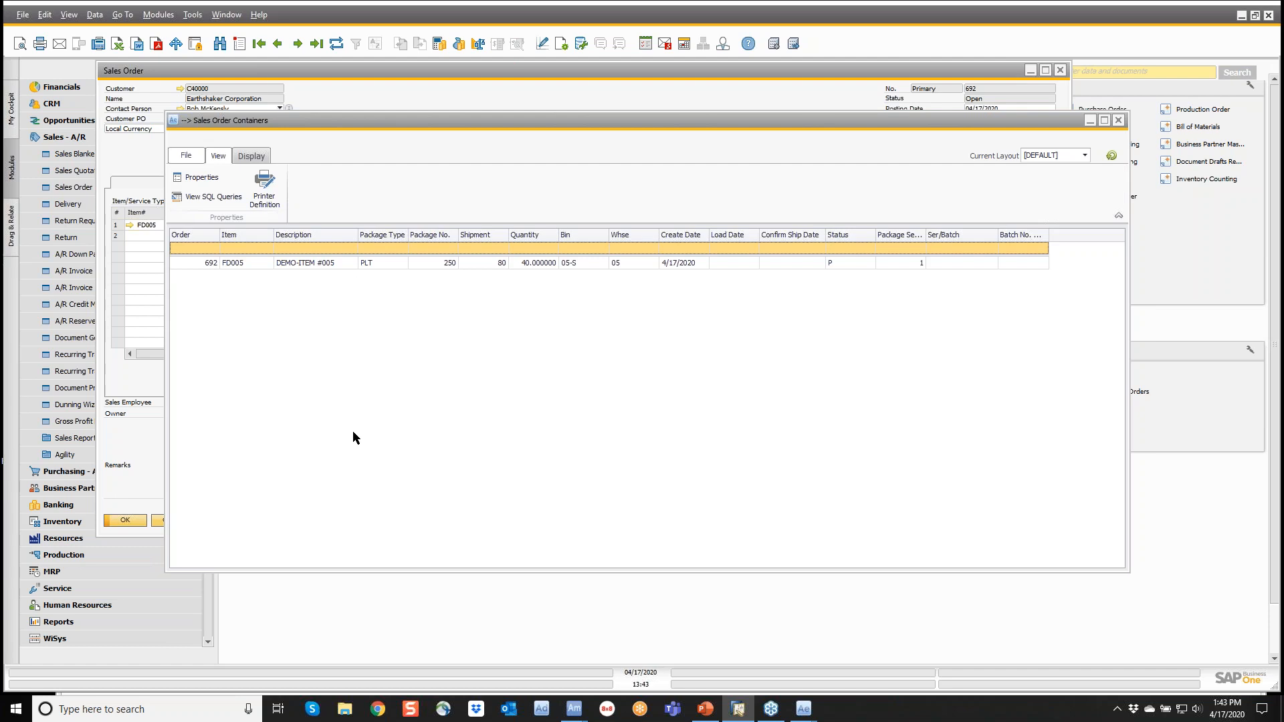
pyautogui.click(1118, 120)
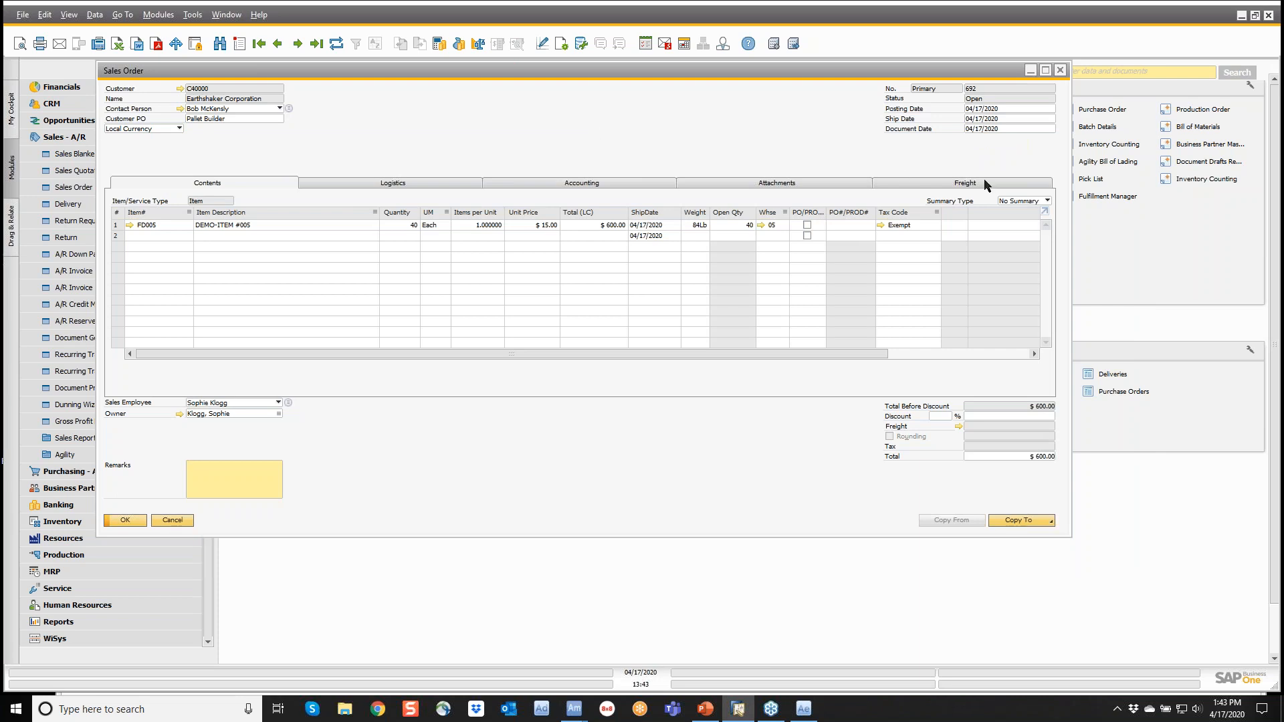
# Step: Look up shipment 80 in Fulfillment Manager, view the ship-to details of its FD005 line, and close it and the sales order
pyautogui.click(1099, 198)
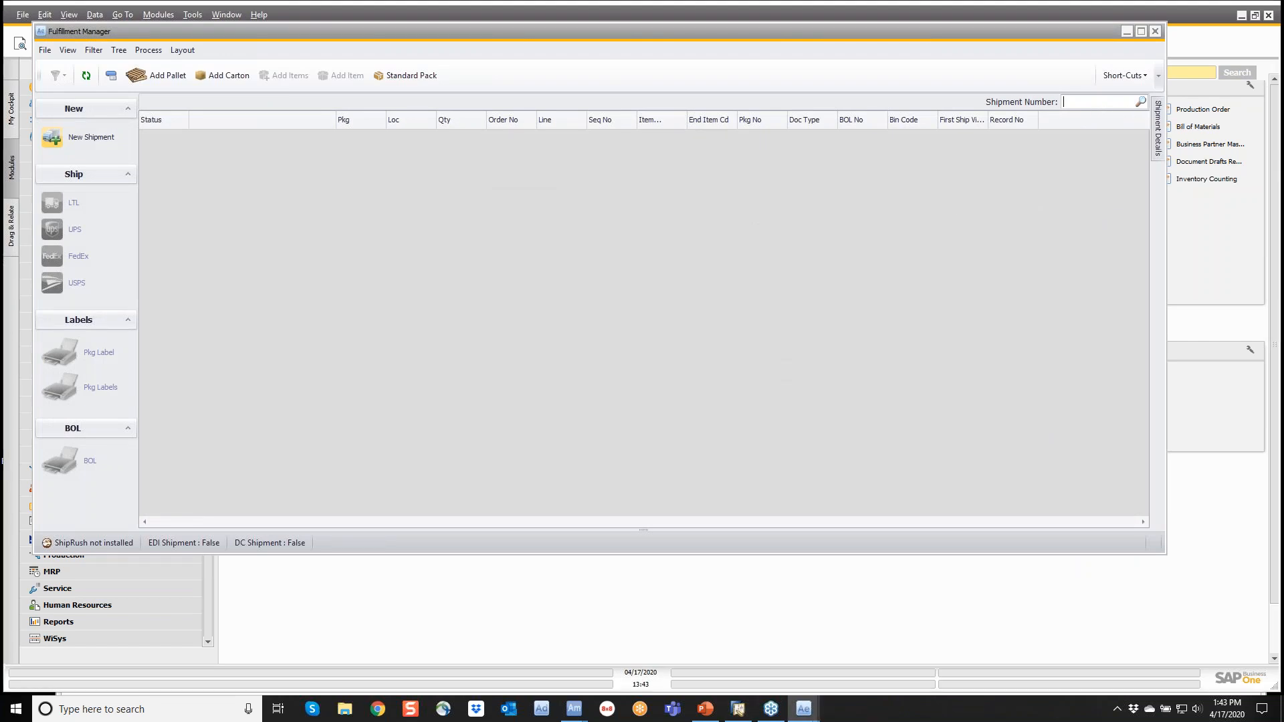
pyautogui.write('80')
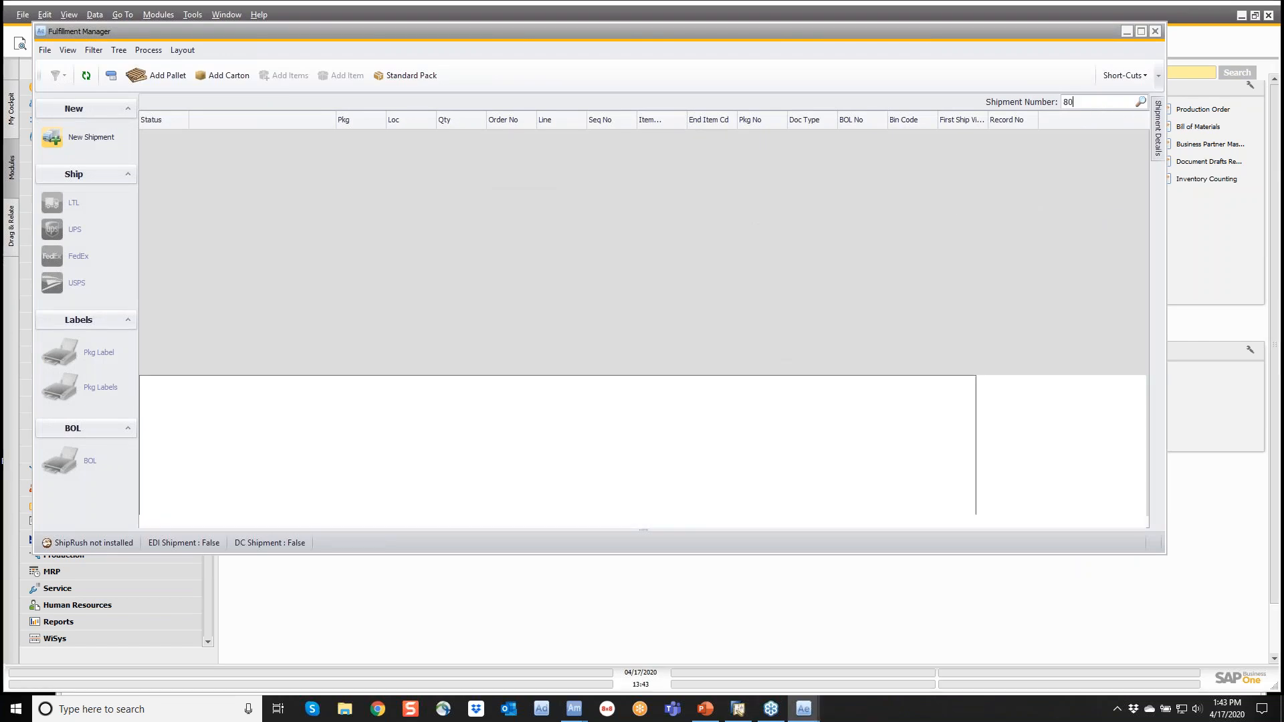
pyautogui.press('Return')
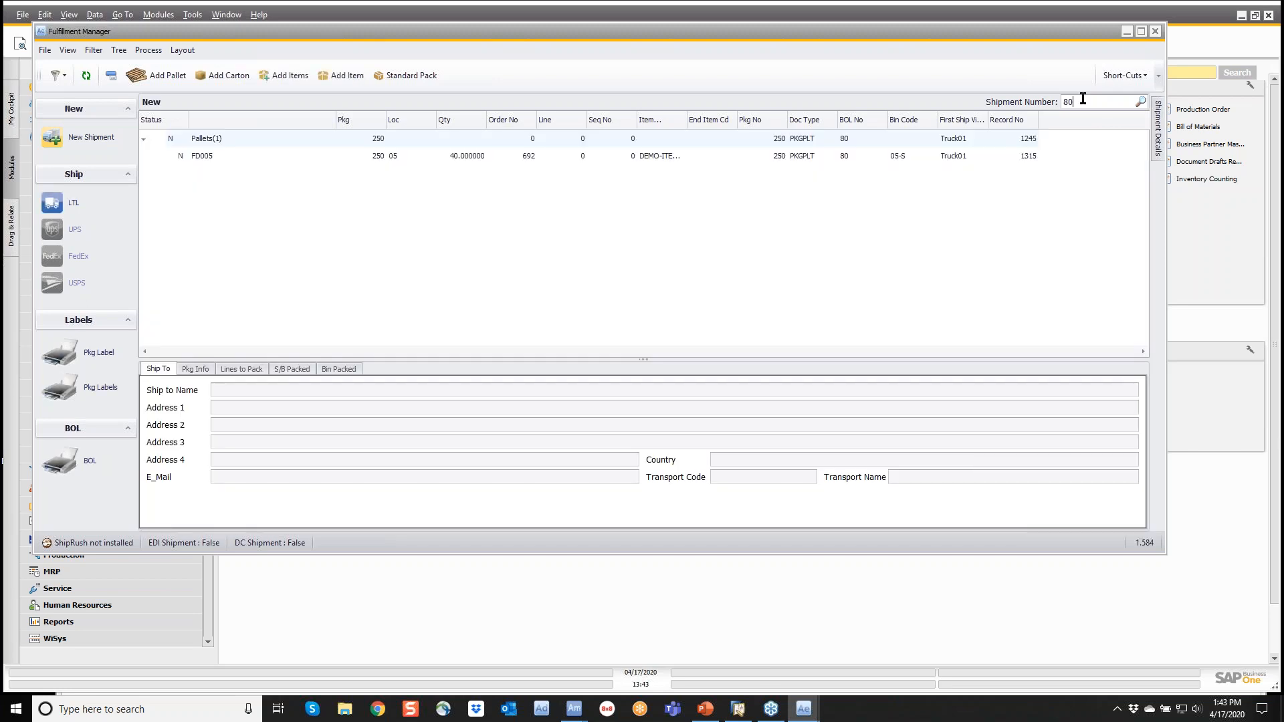
pyautogui.click(214, 157)
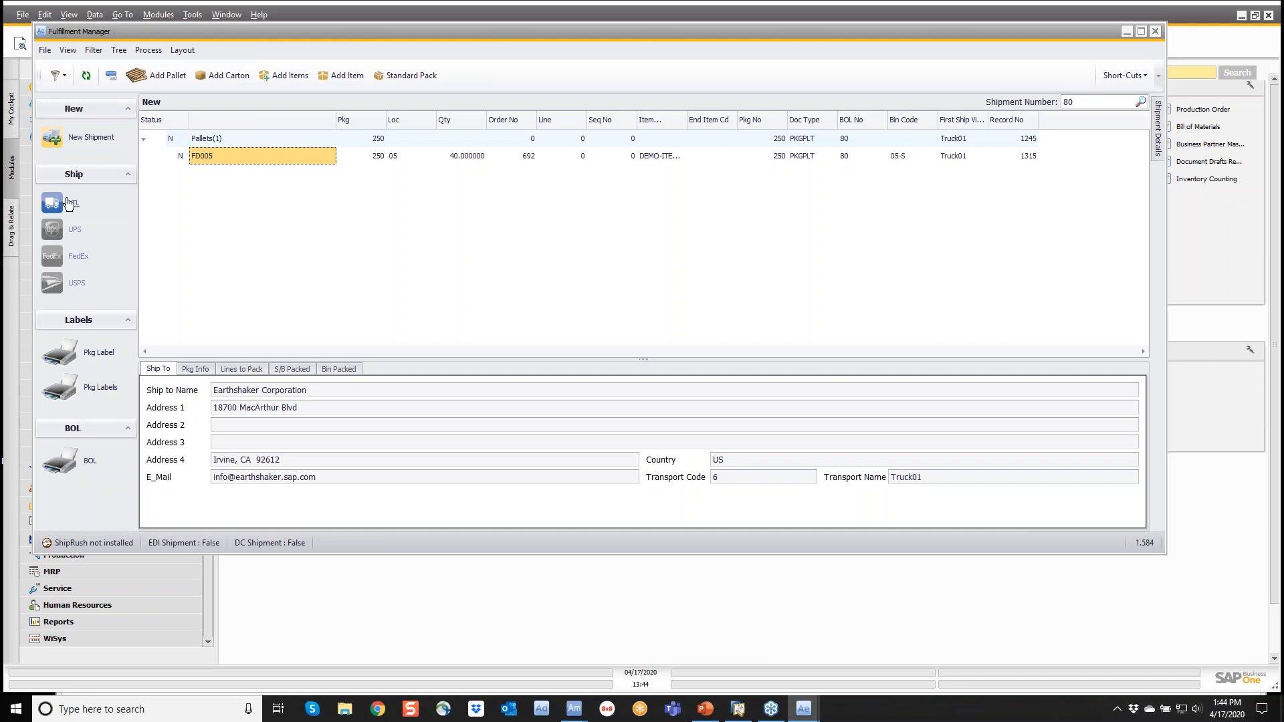
pyautogui.click(1156, 33)
pyautogui.click(1061, 70)
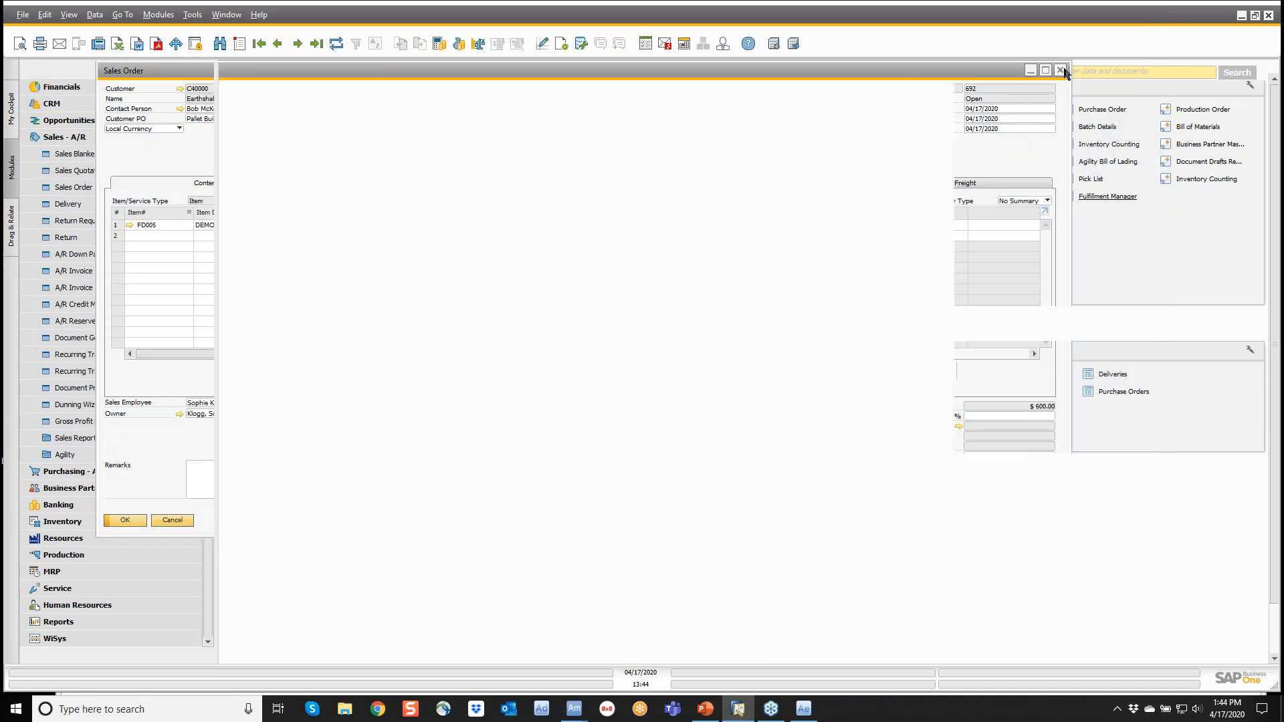